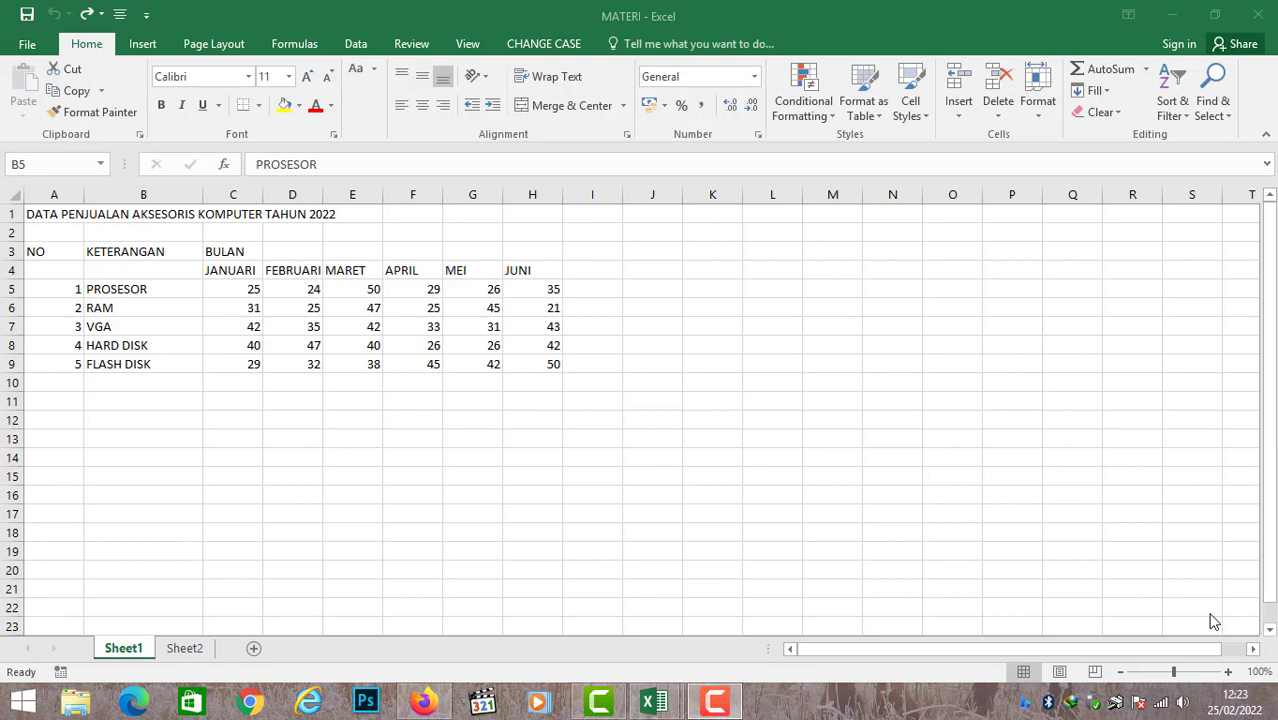
# - Clear the contents of cells B5:H7 and undo the clearing
pyautogui.click(131, 292)
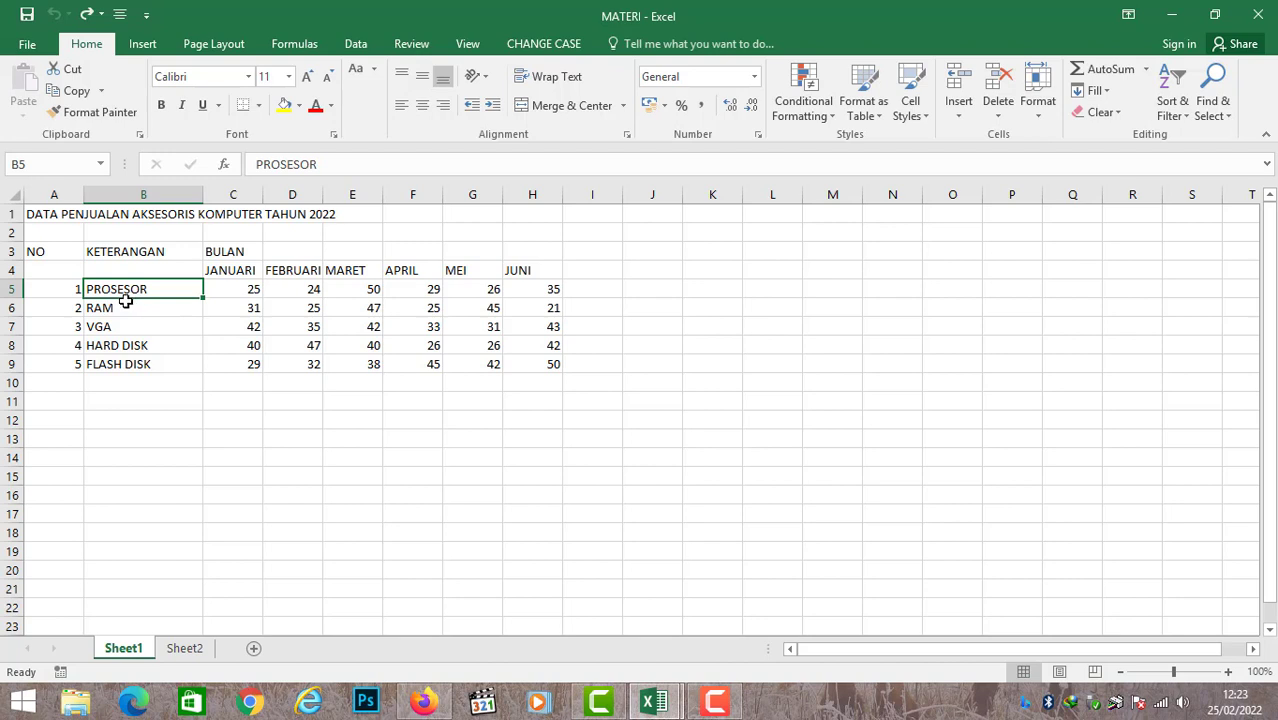
pyautogui.moveTo(125, 289); pyautogui.dragTo(518, 328)
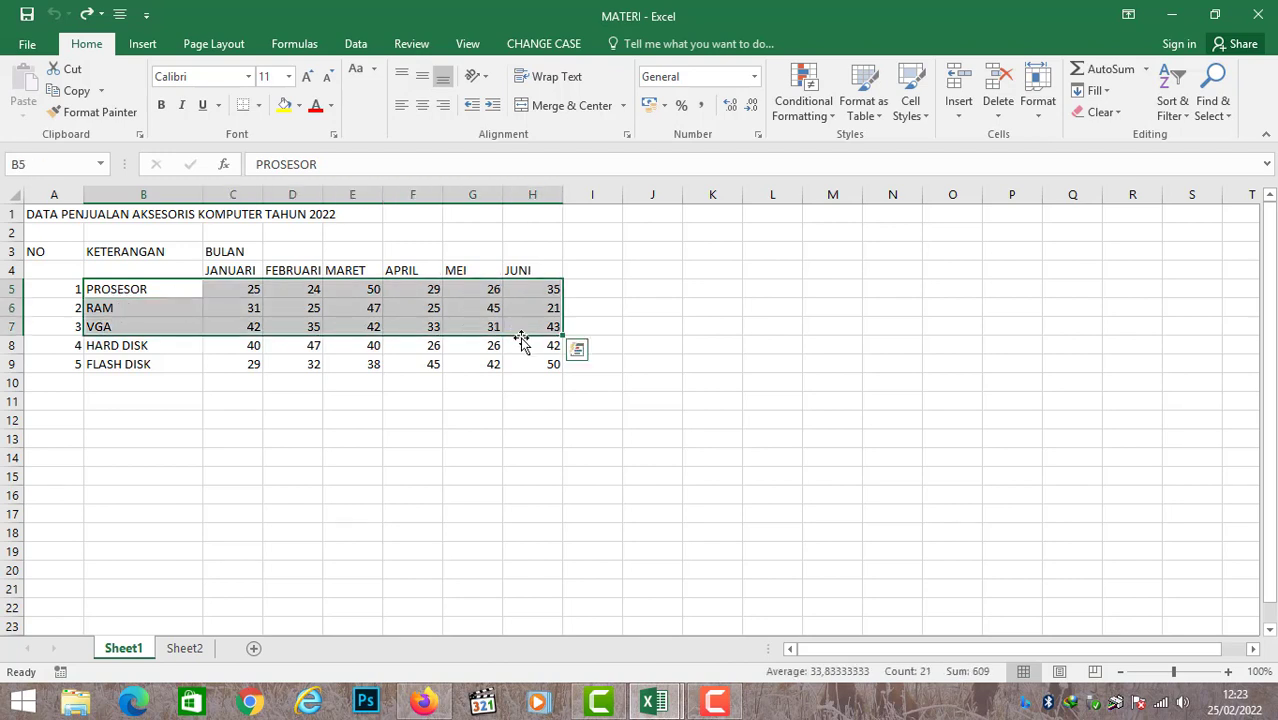
pyautogui.press('Delete')
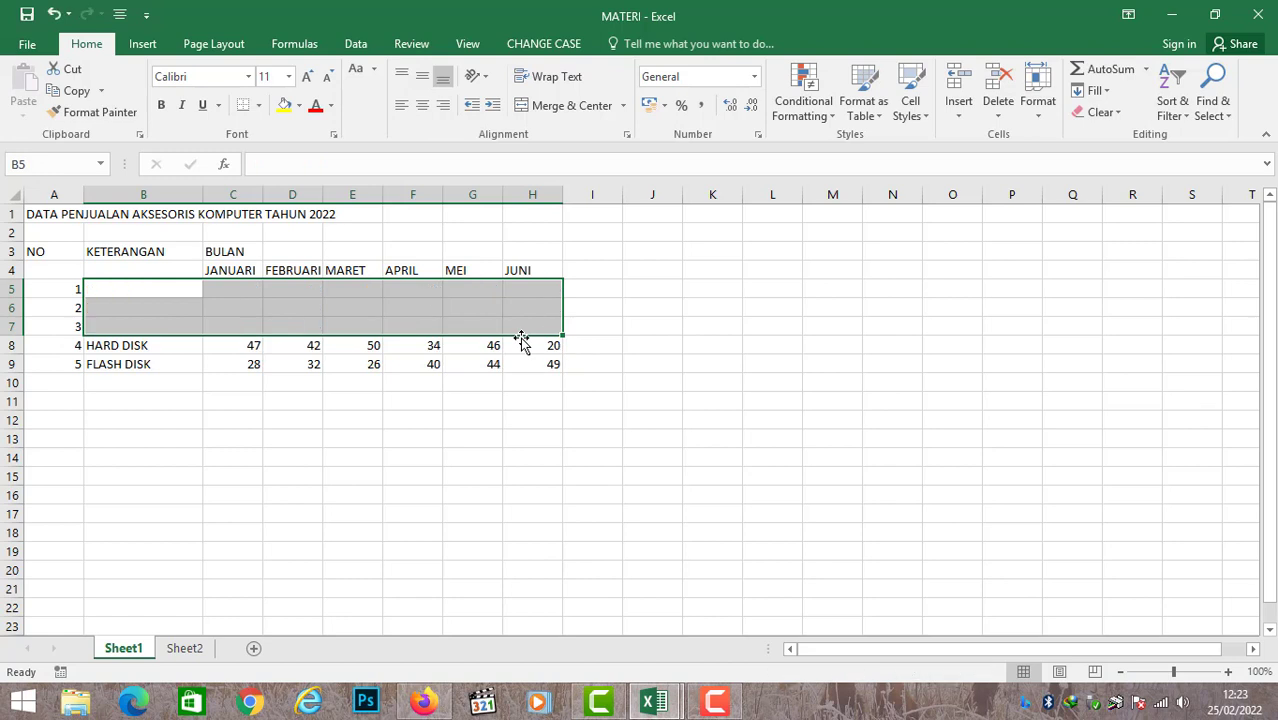
pyautogui.hotkey('ctrl', 'z')
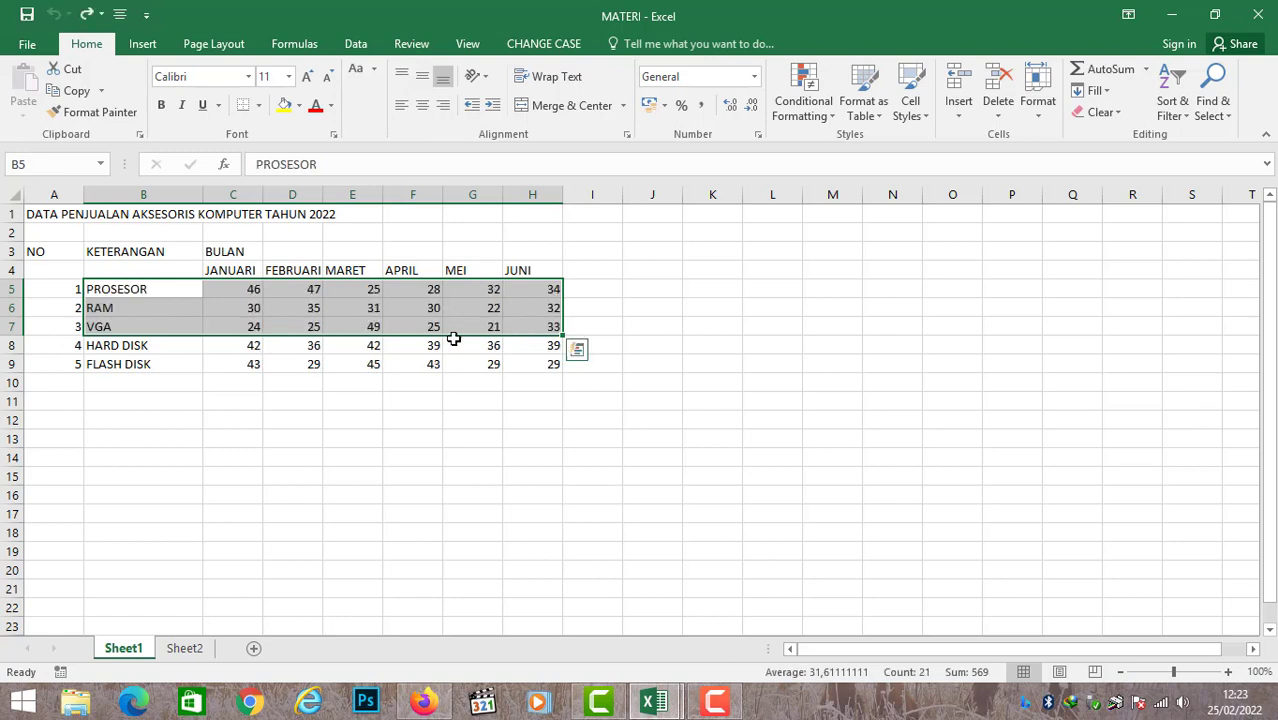
pyautogui.click(180, 302)
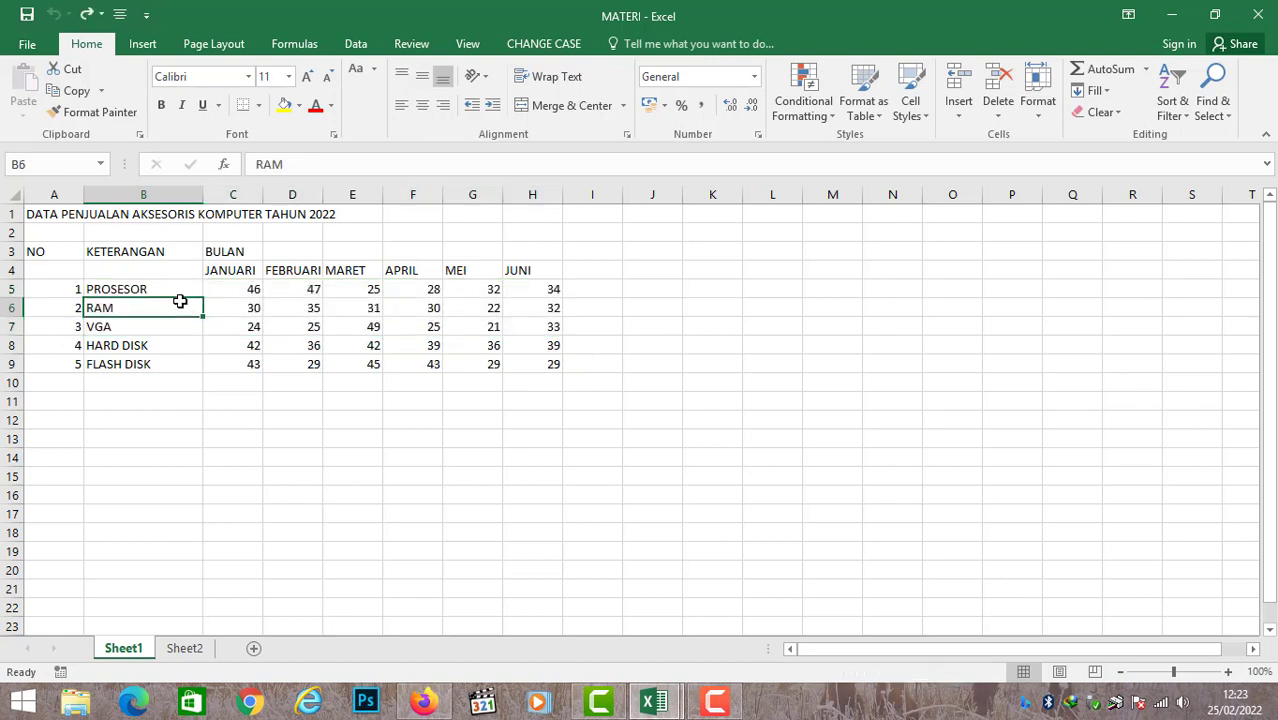
# - Delete the entire KETERANGAN column (column B) from the sheet
pyautogui.click(146, 195)
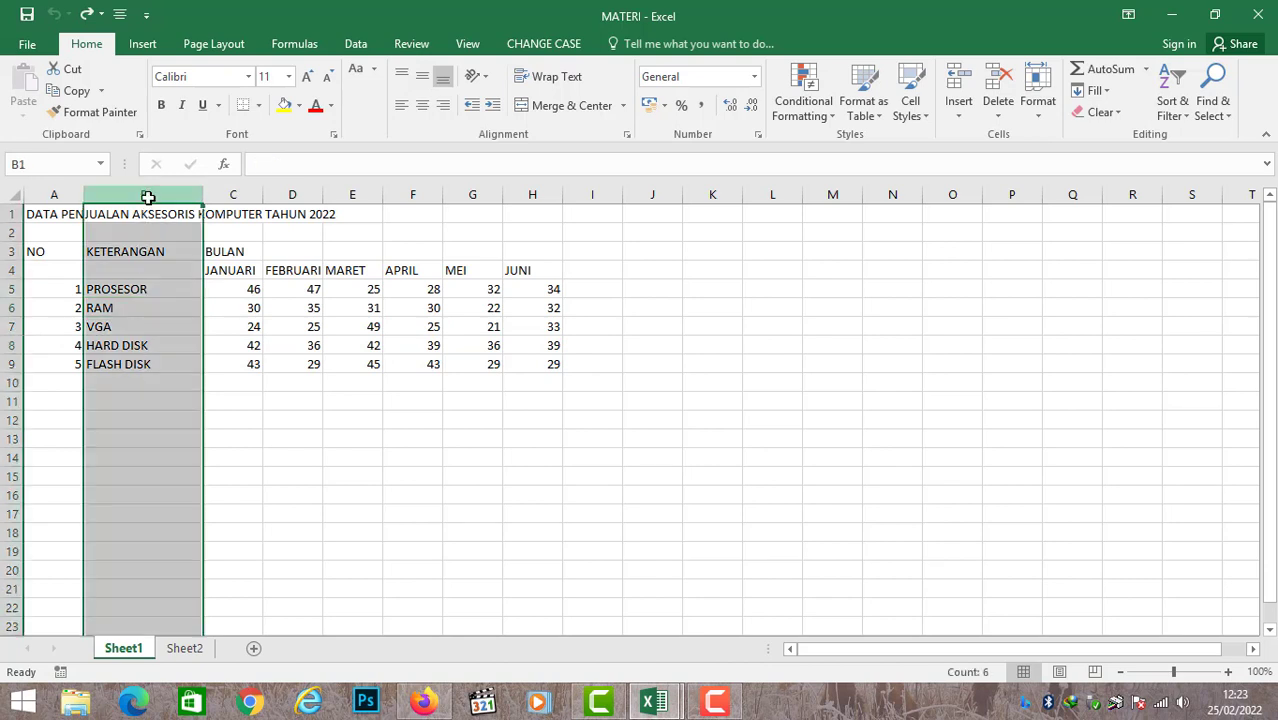
pyautogui.rightClick(148, 289)
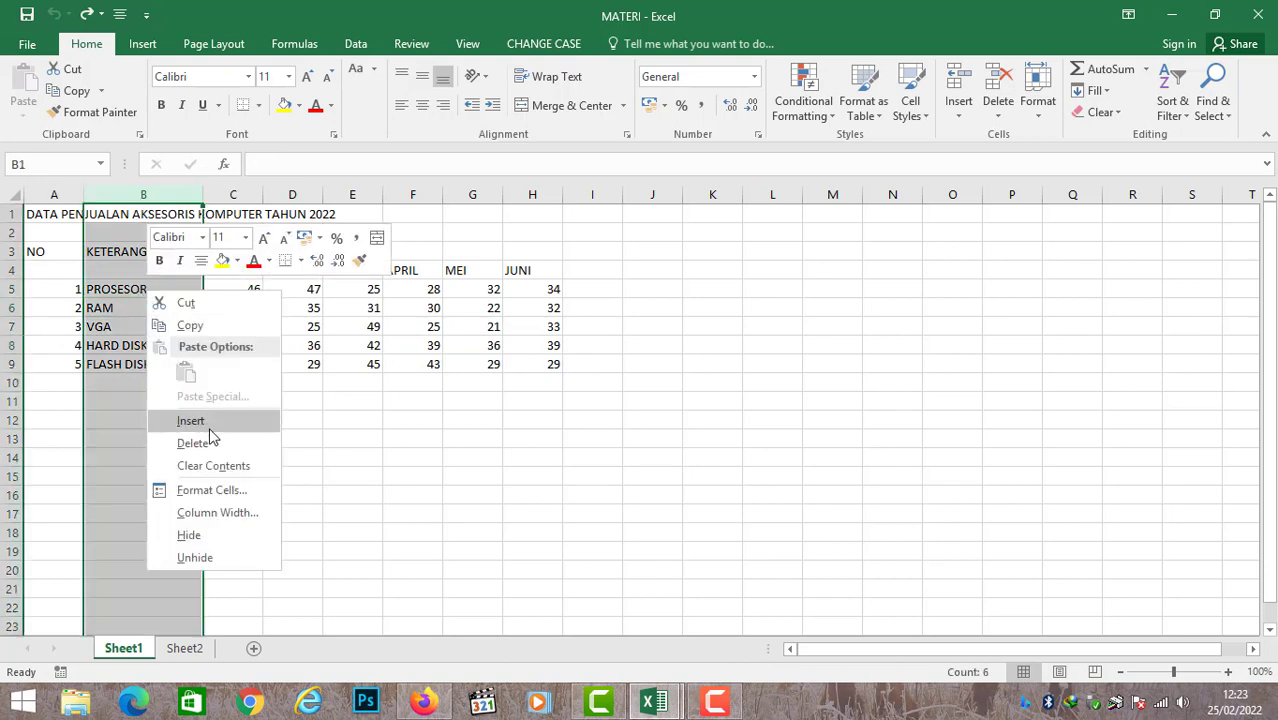
pyautogui.click(214, 443)
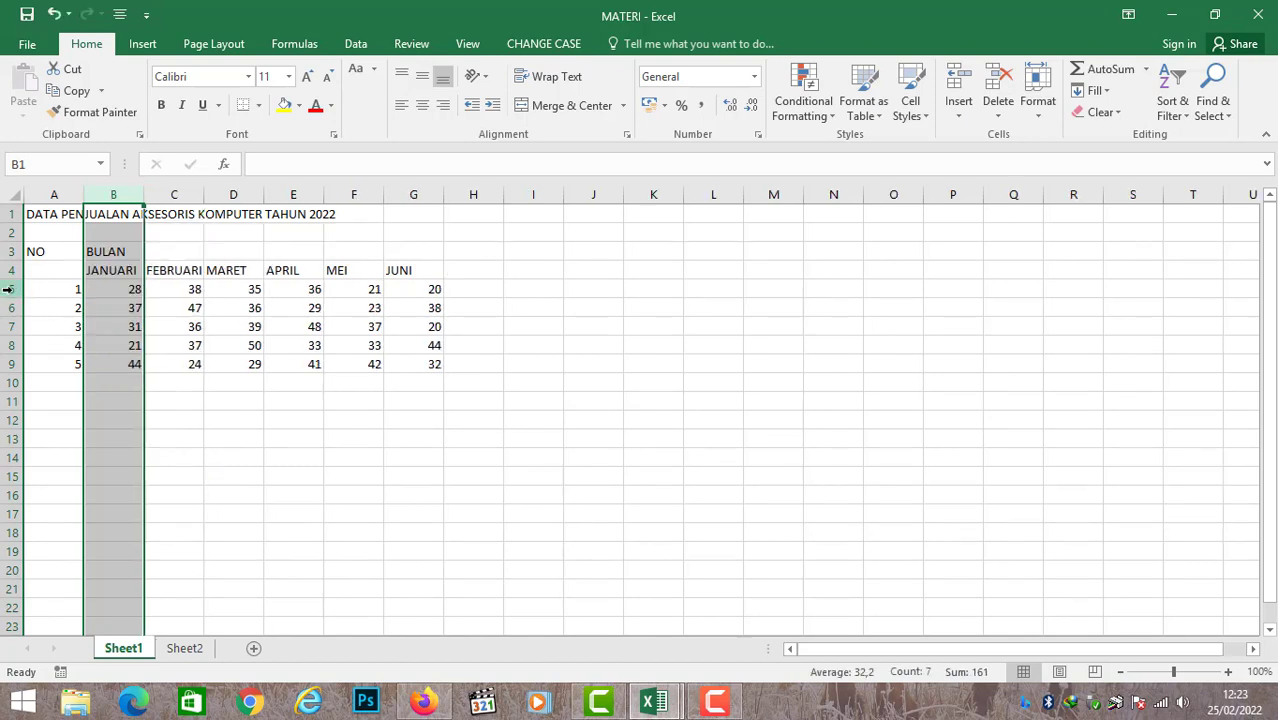
# - Delete entire rows 5 to 7, and undo both this row deletion and the preceding column deletion
pyautogui.moveTo(8, 289); pyautogui.dragTo(8, 318)
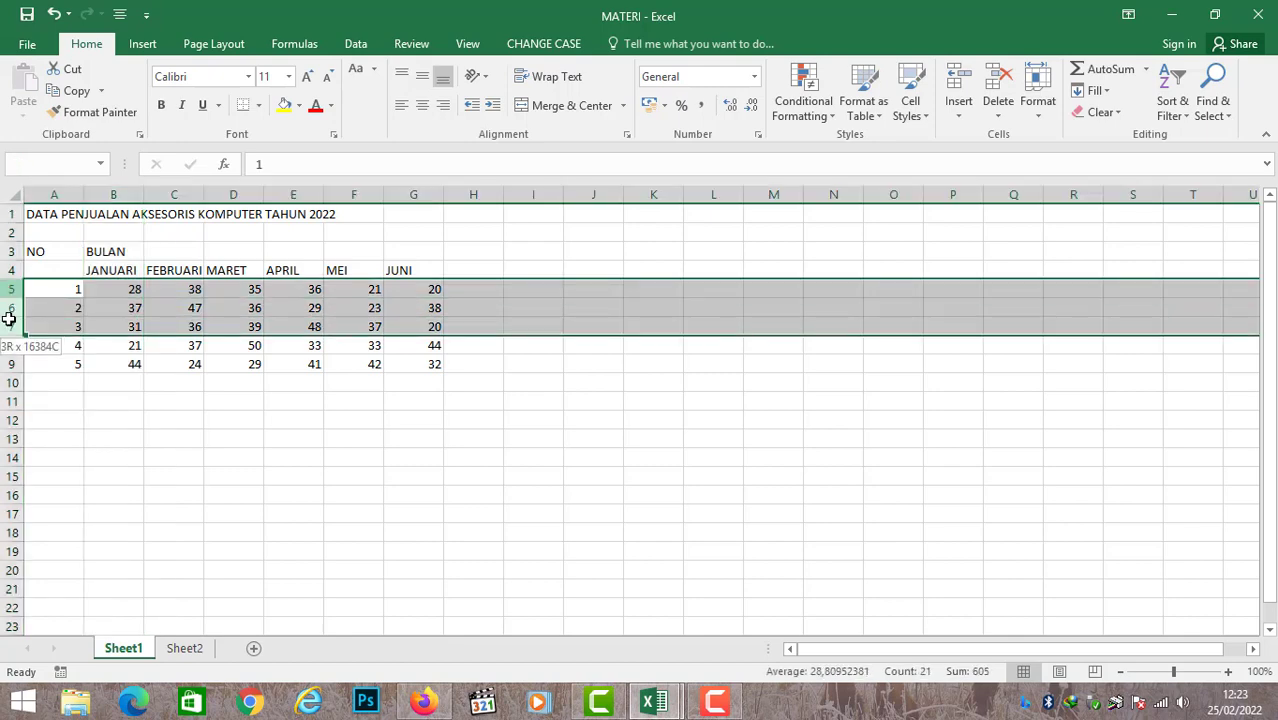
pyautogui.rightClick(187, 312)
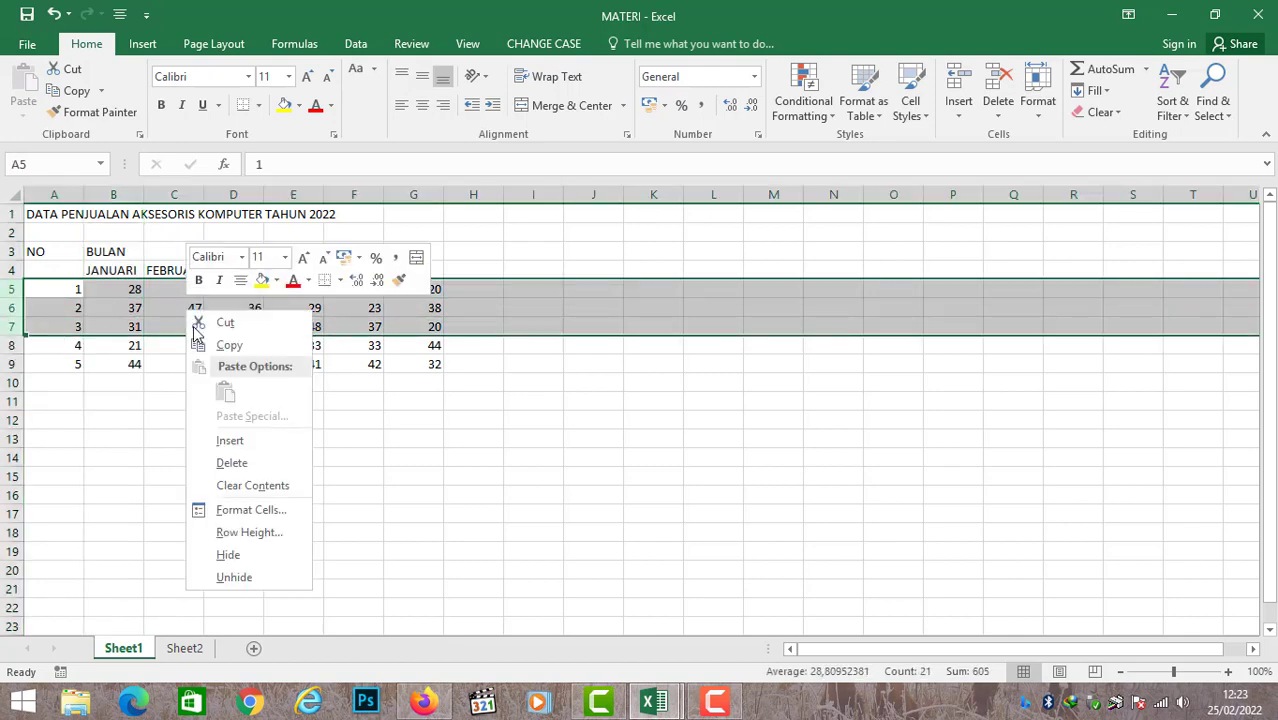
pyautogui.click(232, 463)
pyautogui.hotkey('ctrl', 'z')
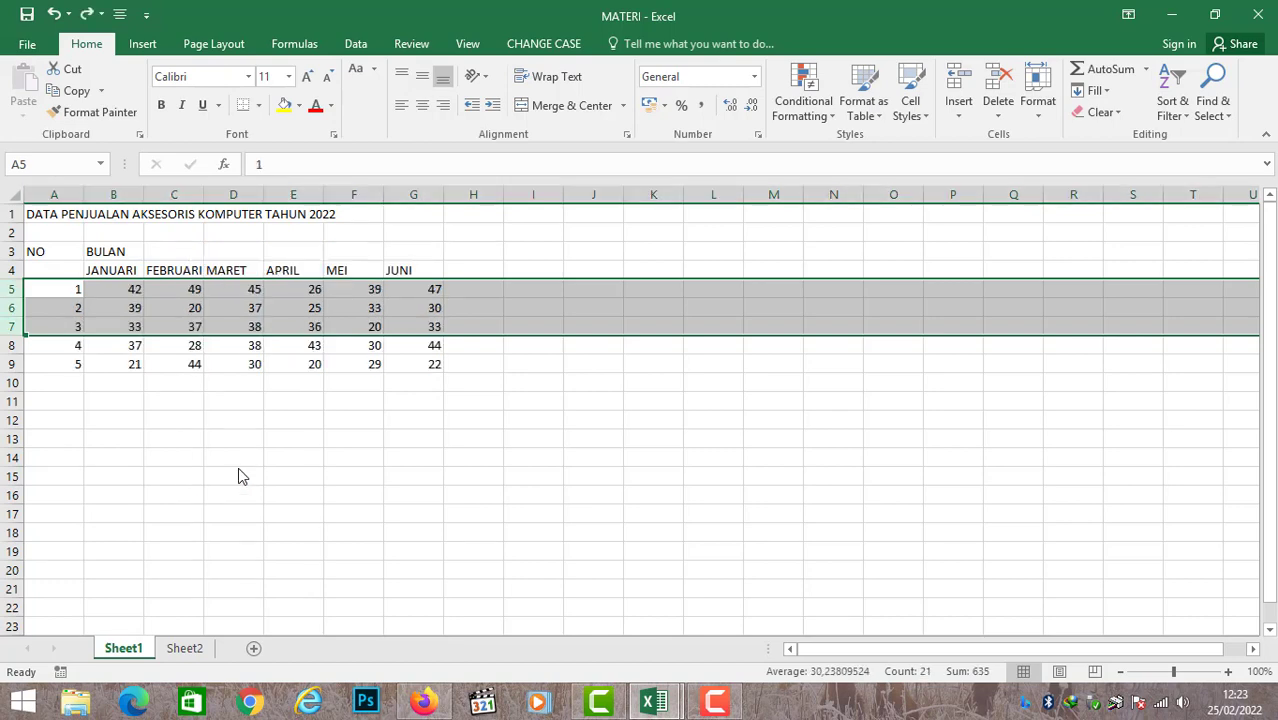
pyautogui.hotkey('ctrl', 'z')
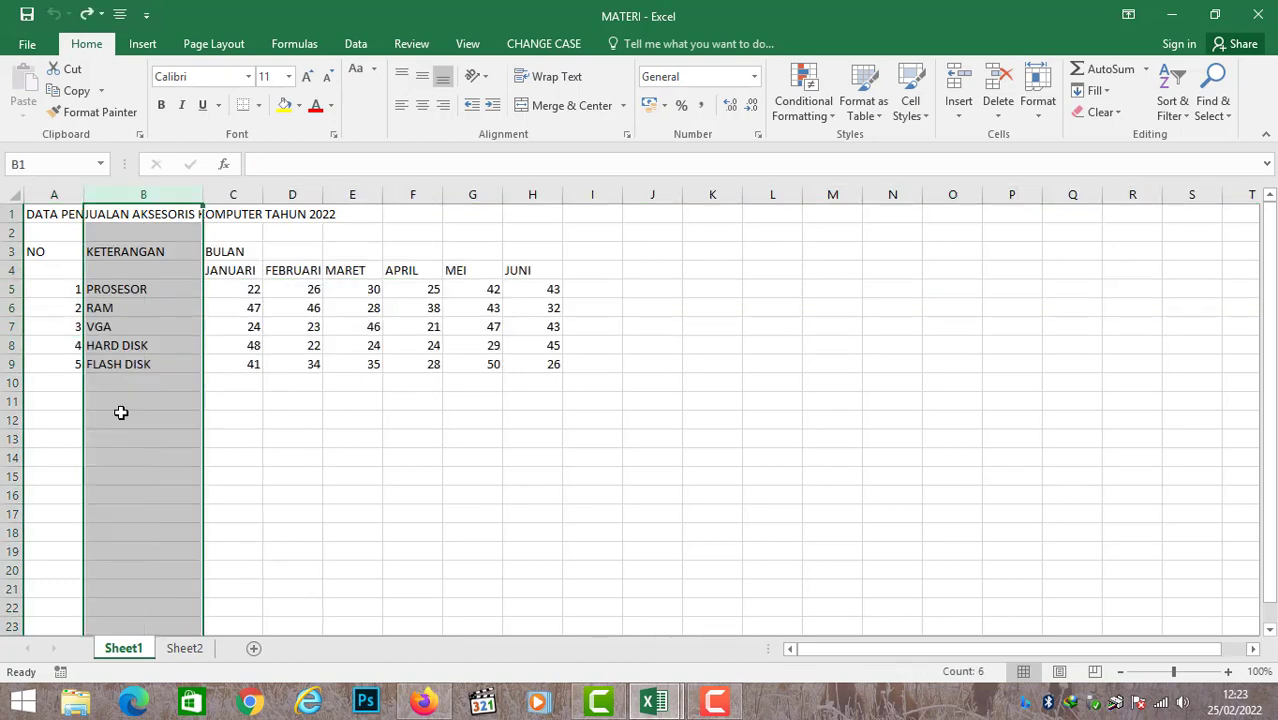
# - Try removing the word DISK from the text in cell B8, and discard the edit
pyautogui.click(114, 347)
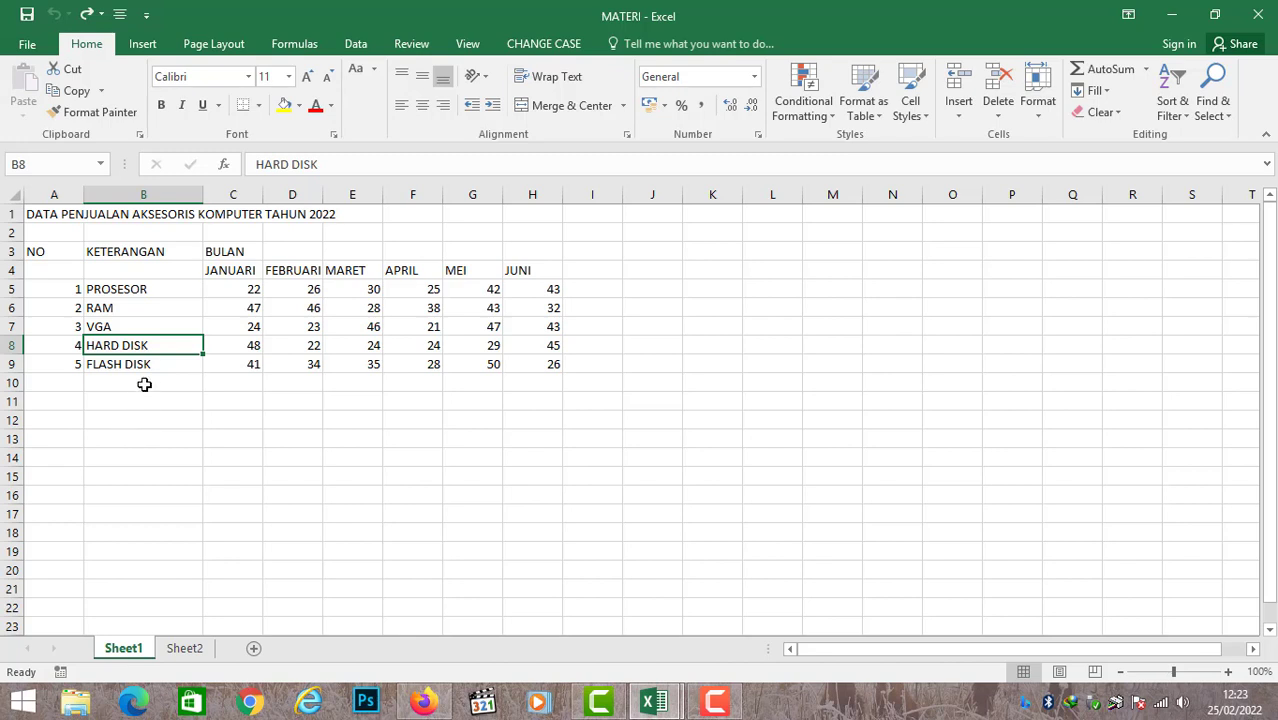
pyautogui.doubleClick(159, 345)
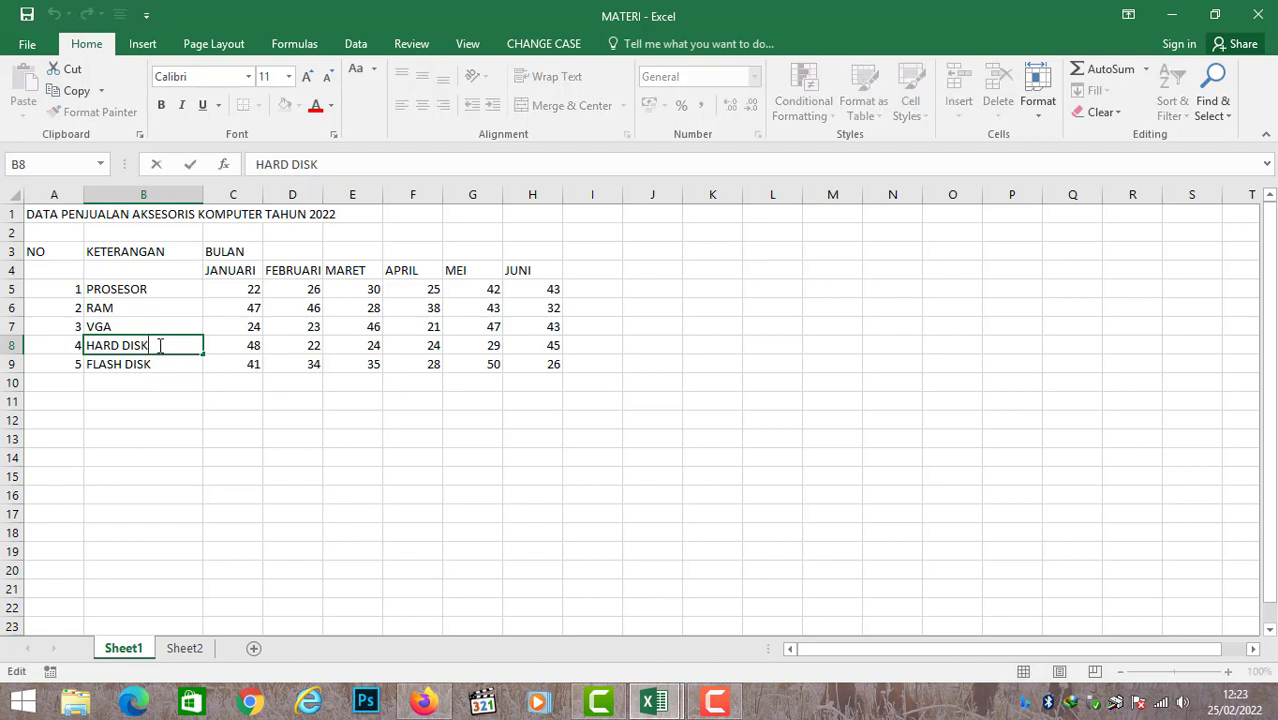
pyautogui.press('Escape')
pyautogui.press('F2')
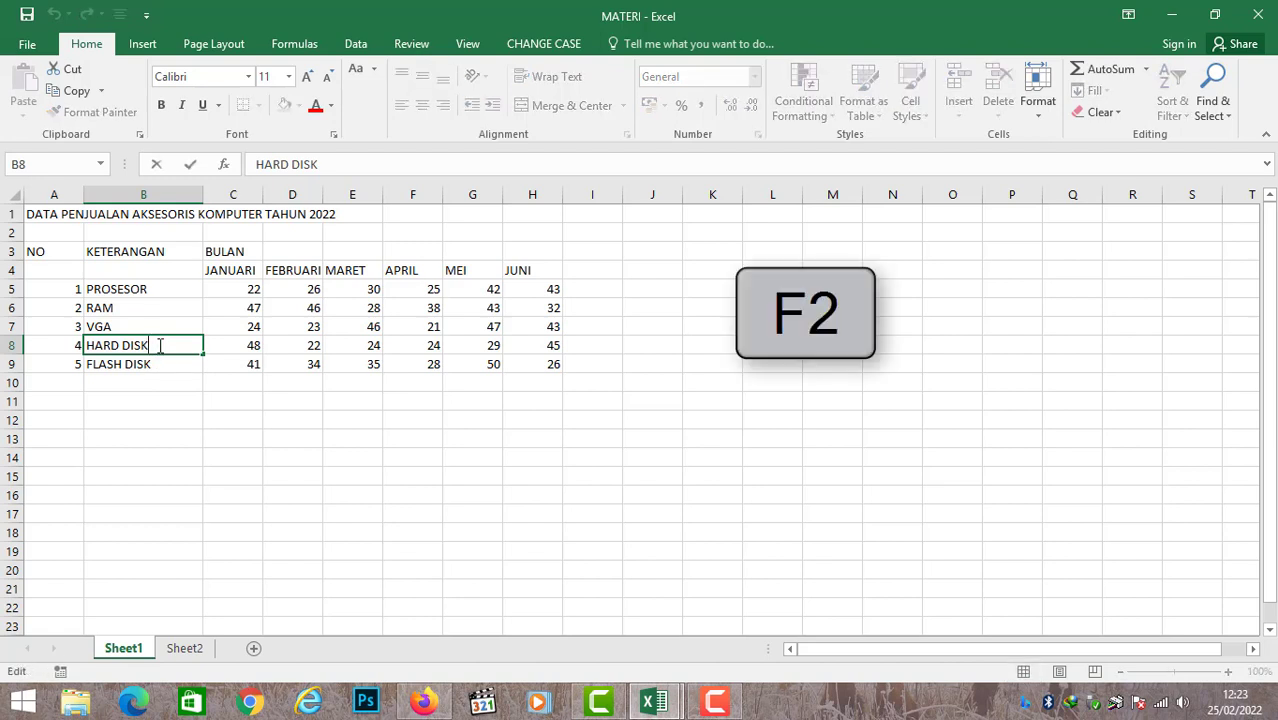
pyautogui.moveTo(160, 345); pyautogui.dragTo(122, 345)
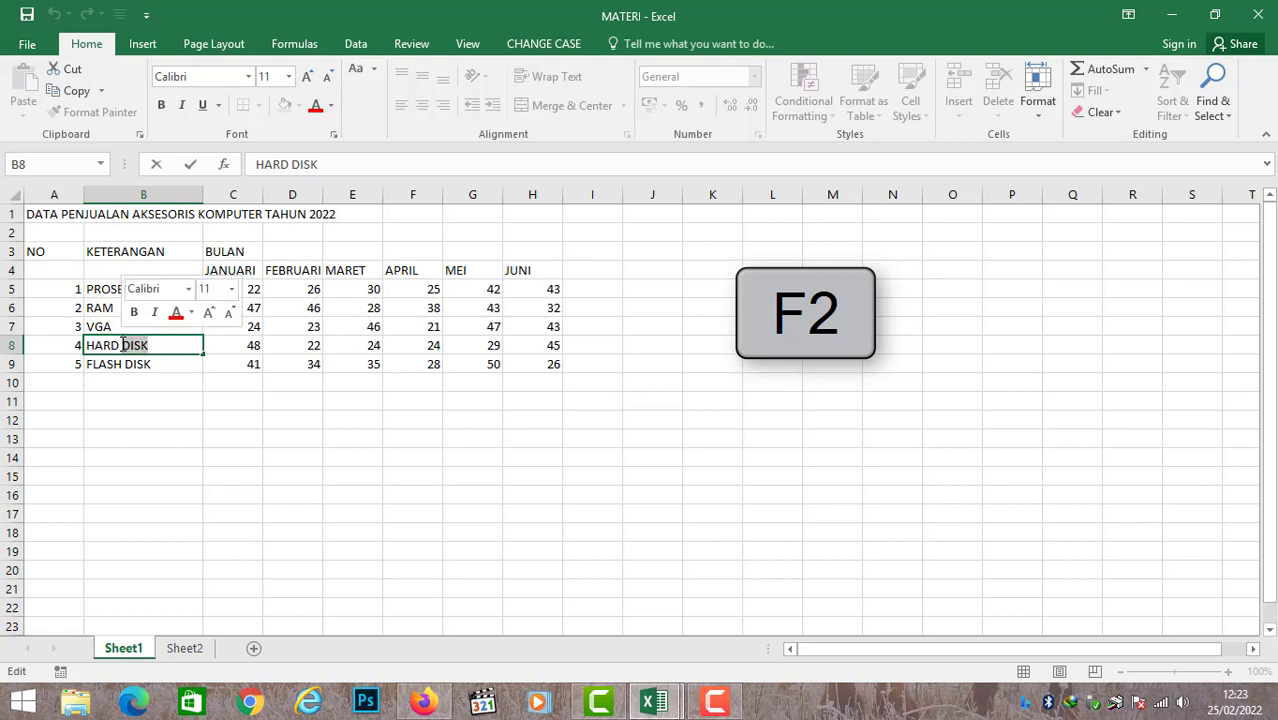
pyautogui.press('BackSpace')
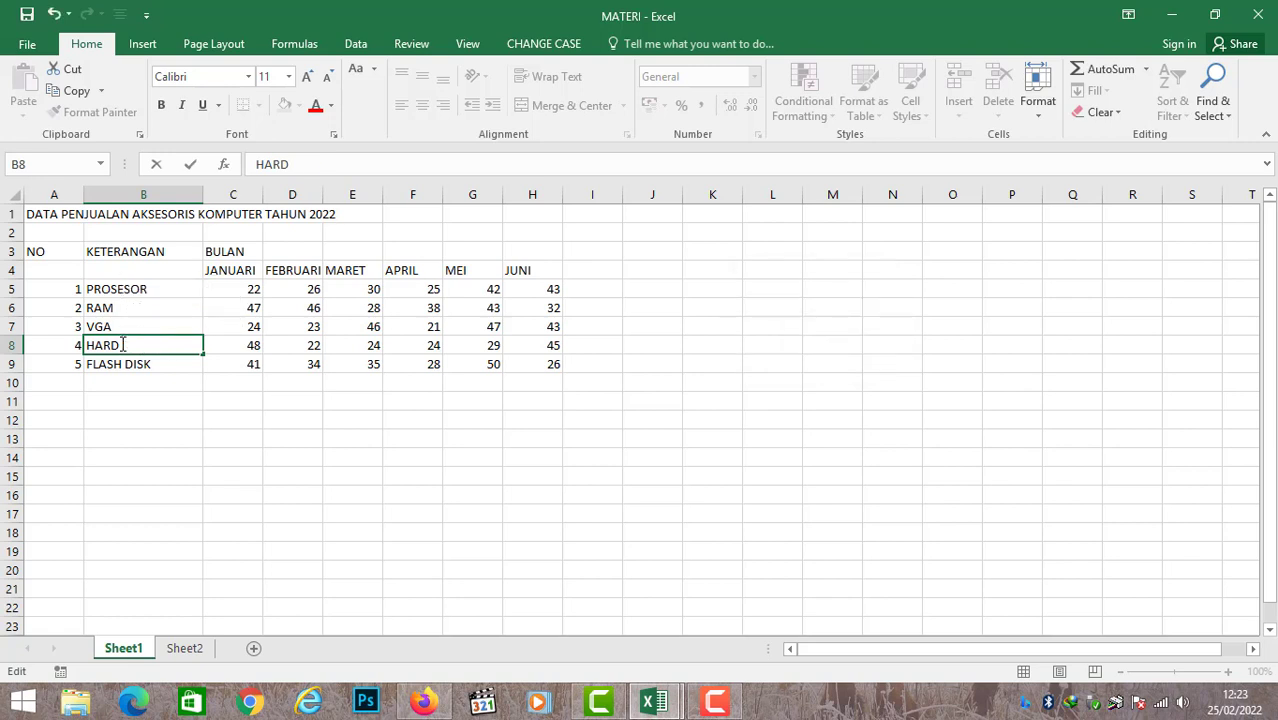
pyautogui.press('Escape')
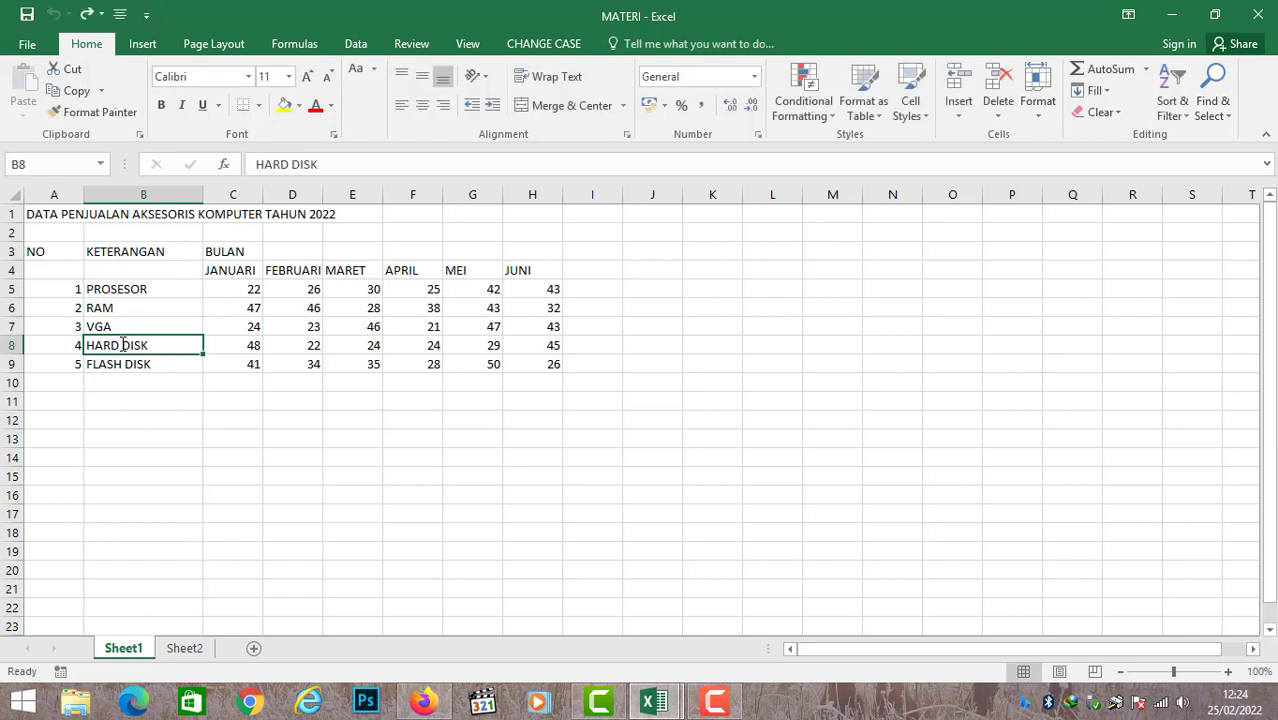
# - Replace the content of cell B5 with the text "monitor"
pyautogui.click(140, 291)
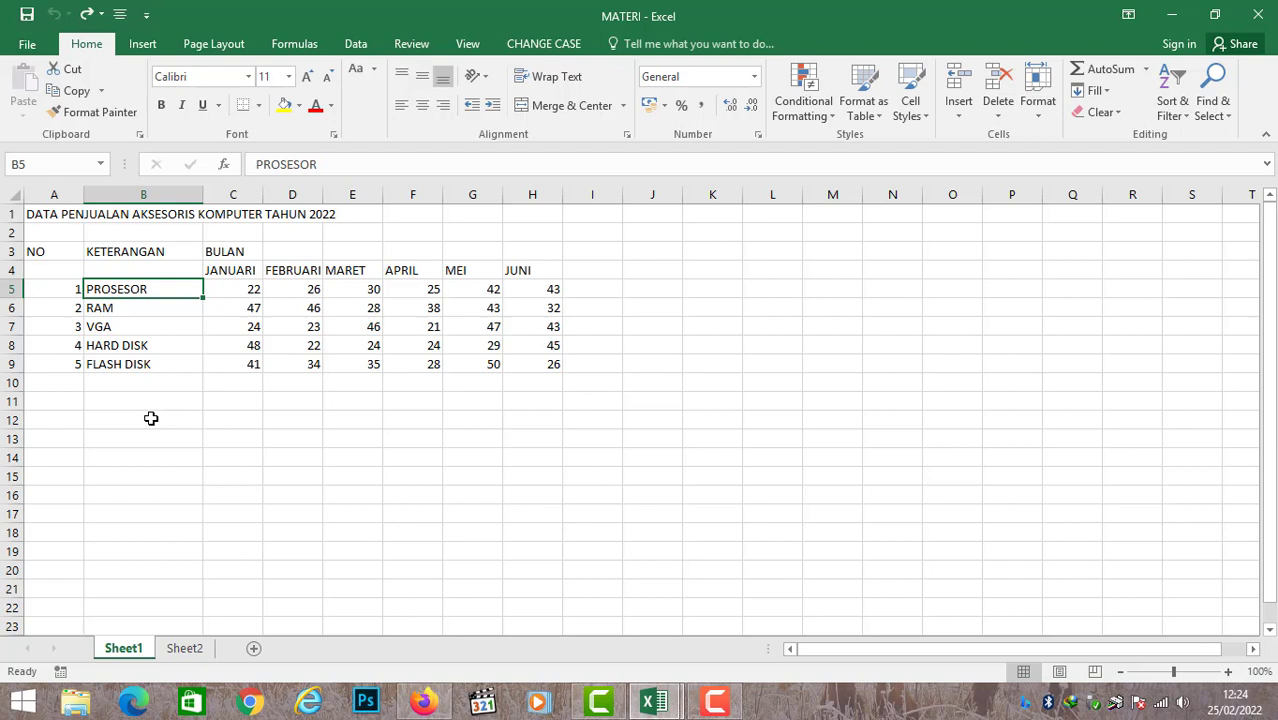
pyautogui.write('moni')
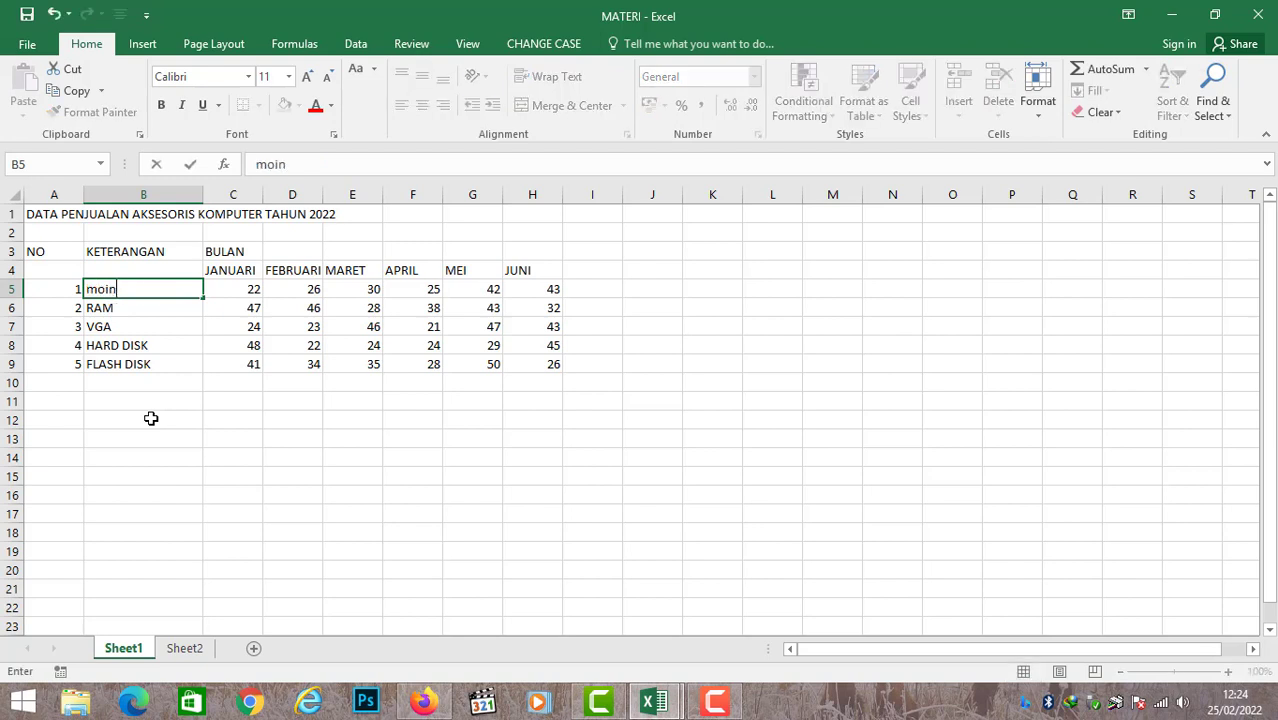
pyautogui.press('BackSpace')
pyautogui.press('BackSpace')
pyautogui.write('nitor')
pyautogui.press('Return')
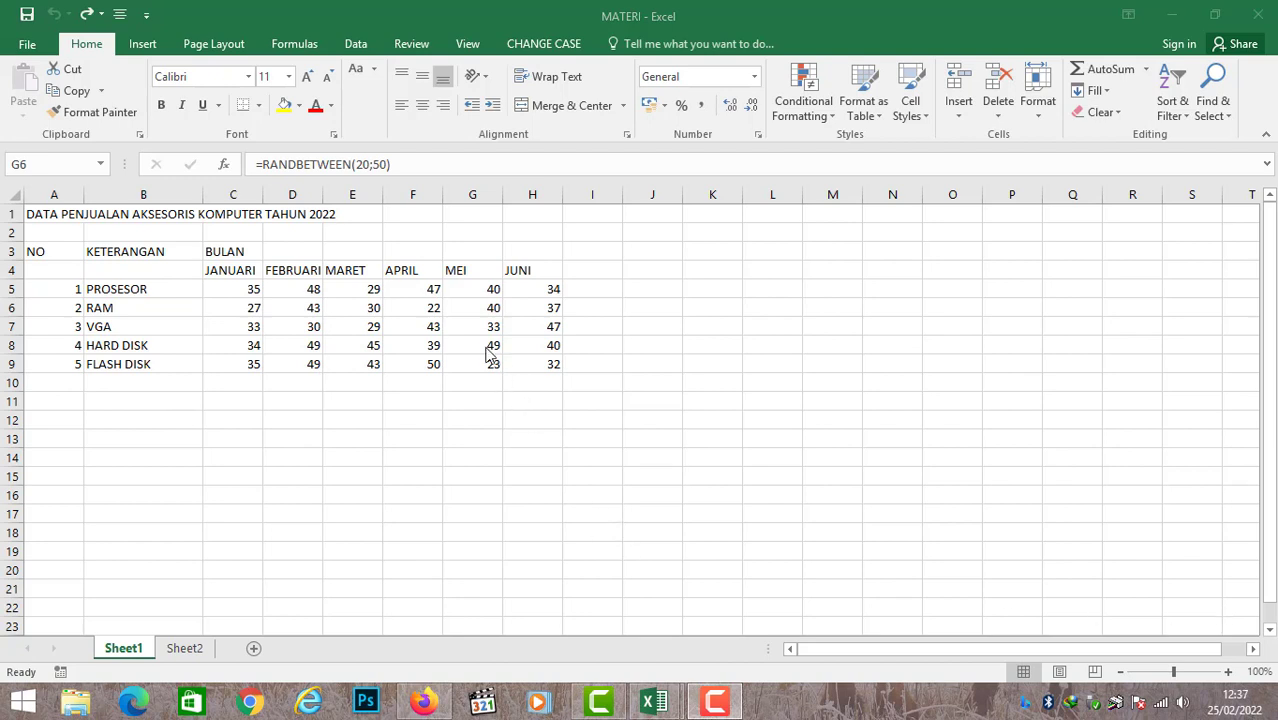
# - Delete cells F6:G6, the April and May values for RAM, with the remaining cells shifted up
pyautogui.click(464, 310)
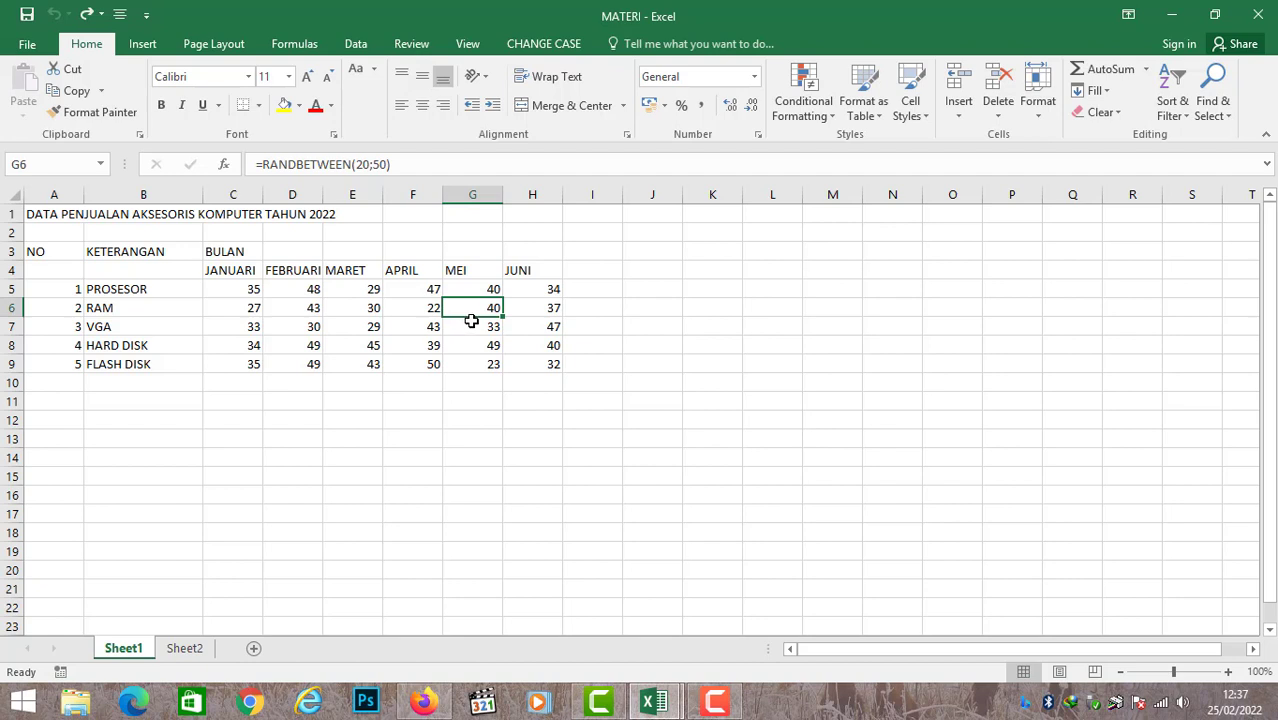
pyautogui.moveTo(432, 308); pyautogui.dragTo(478, 310)
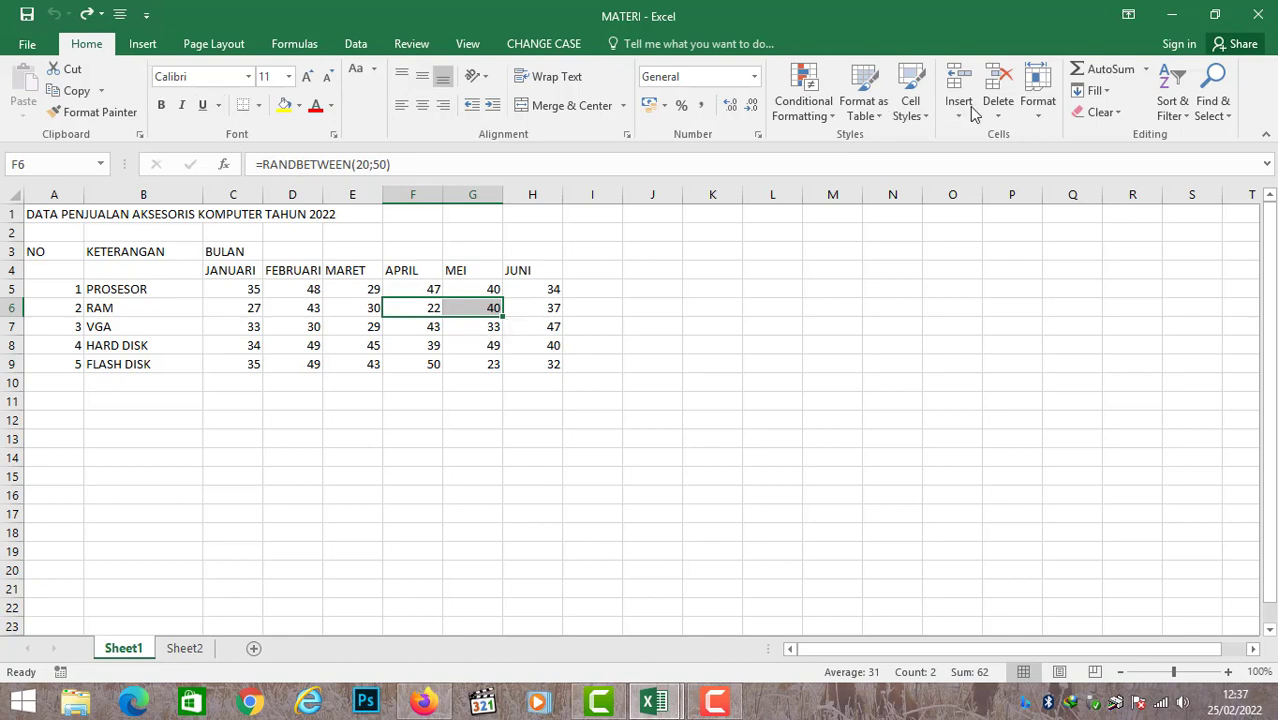
pyautogui.click(1001, 117)
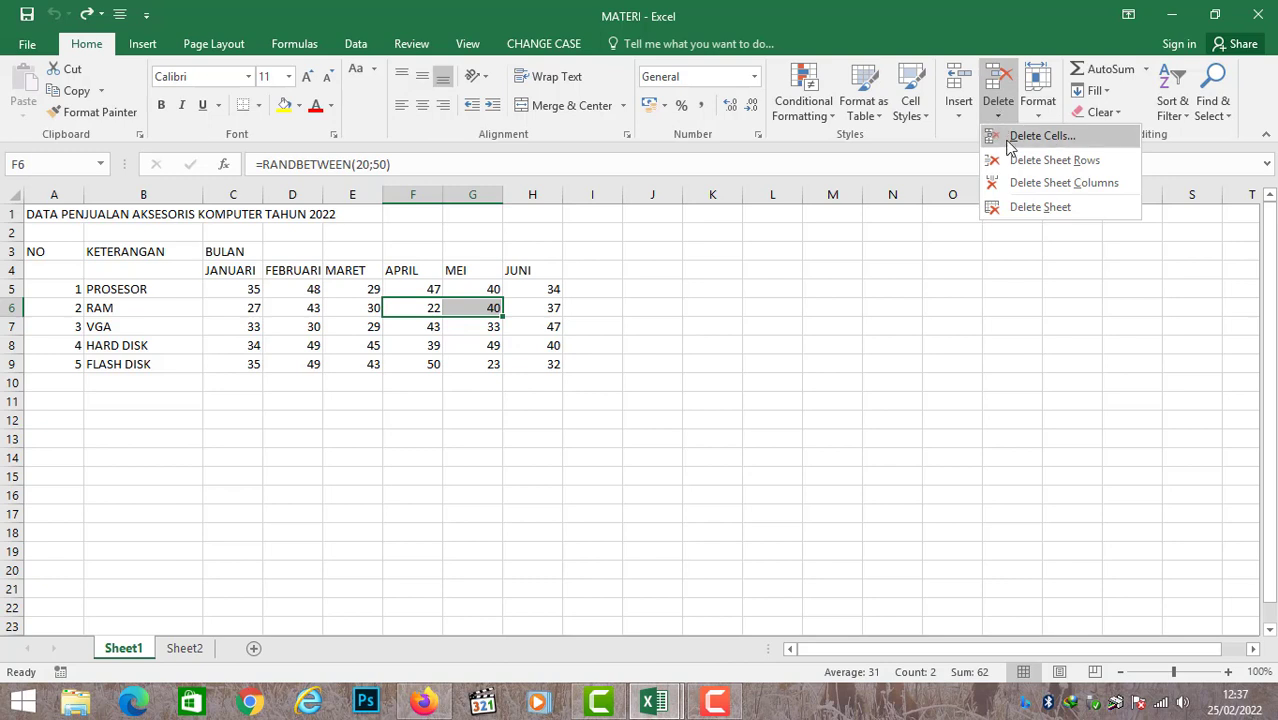
pyautogui.click(1011, 135)
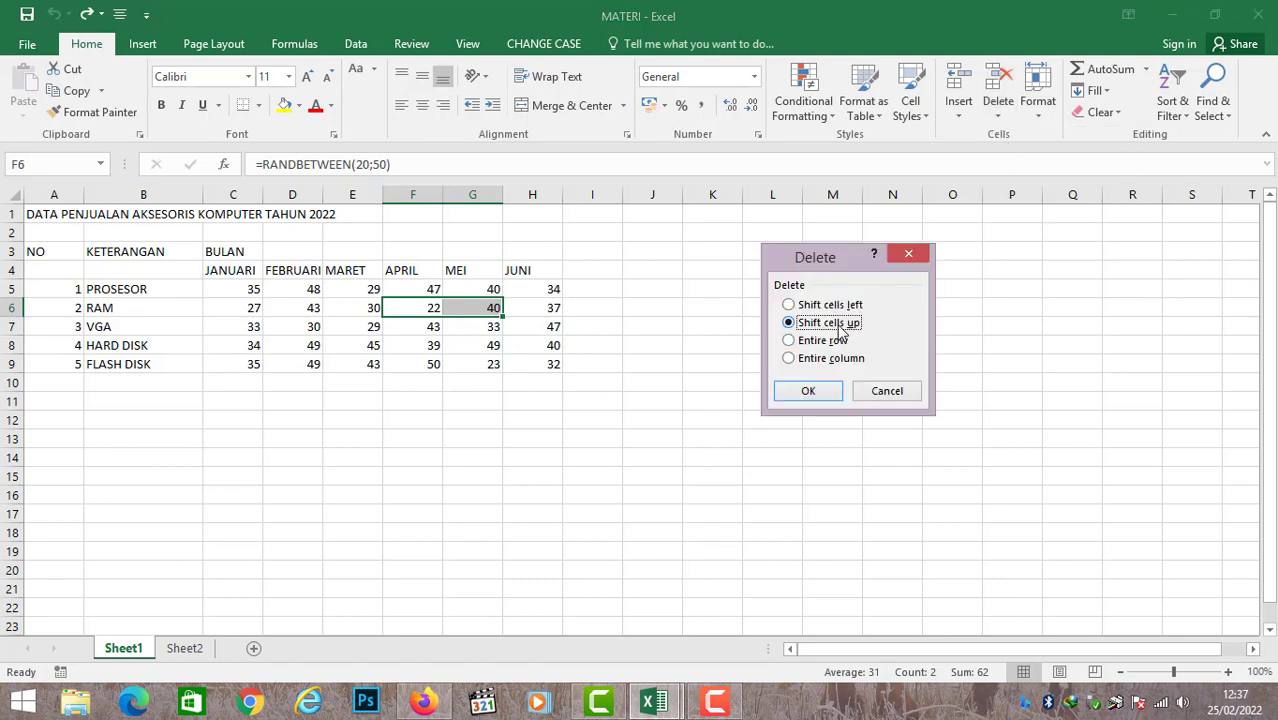
pyautogui.click(826, 398)
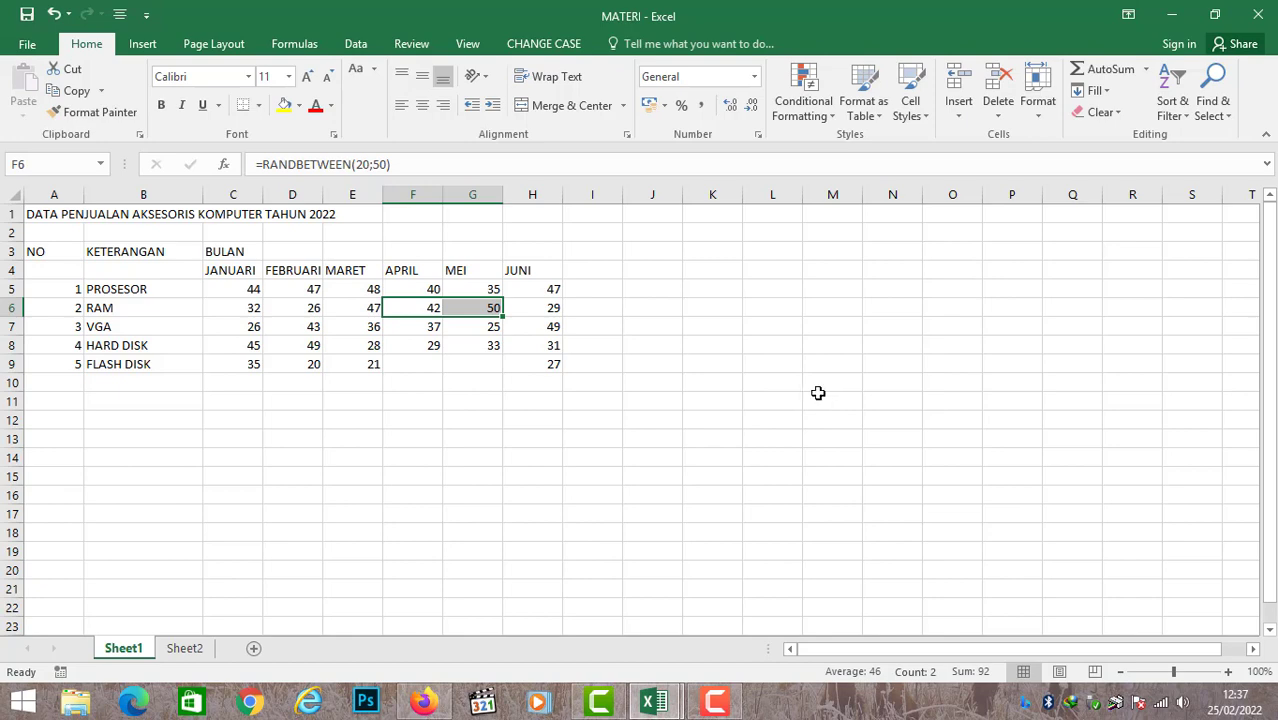
# - Delete cells F6:G6 again, this time with the remaining cells in the row shifted left
pyautogui.click(1013, 127)
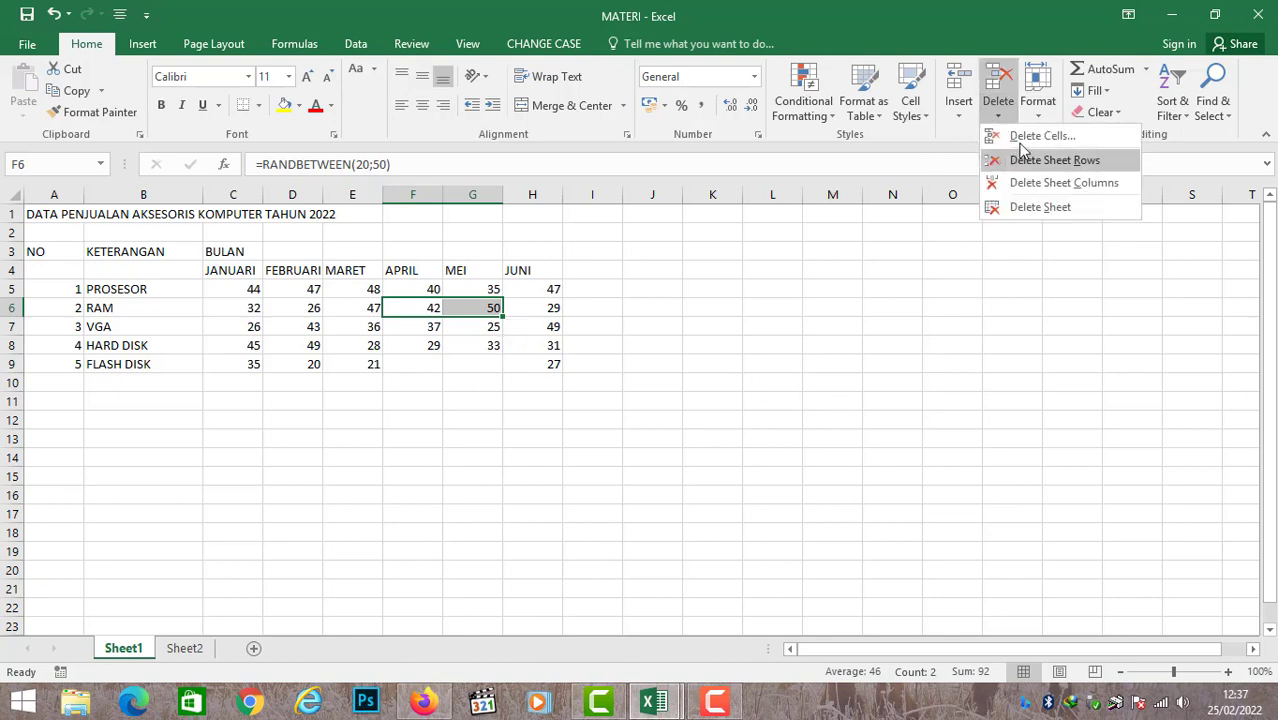
pyautogui.click(1012, 134)
pyautogui.click(848, 306)
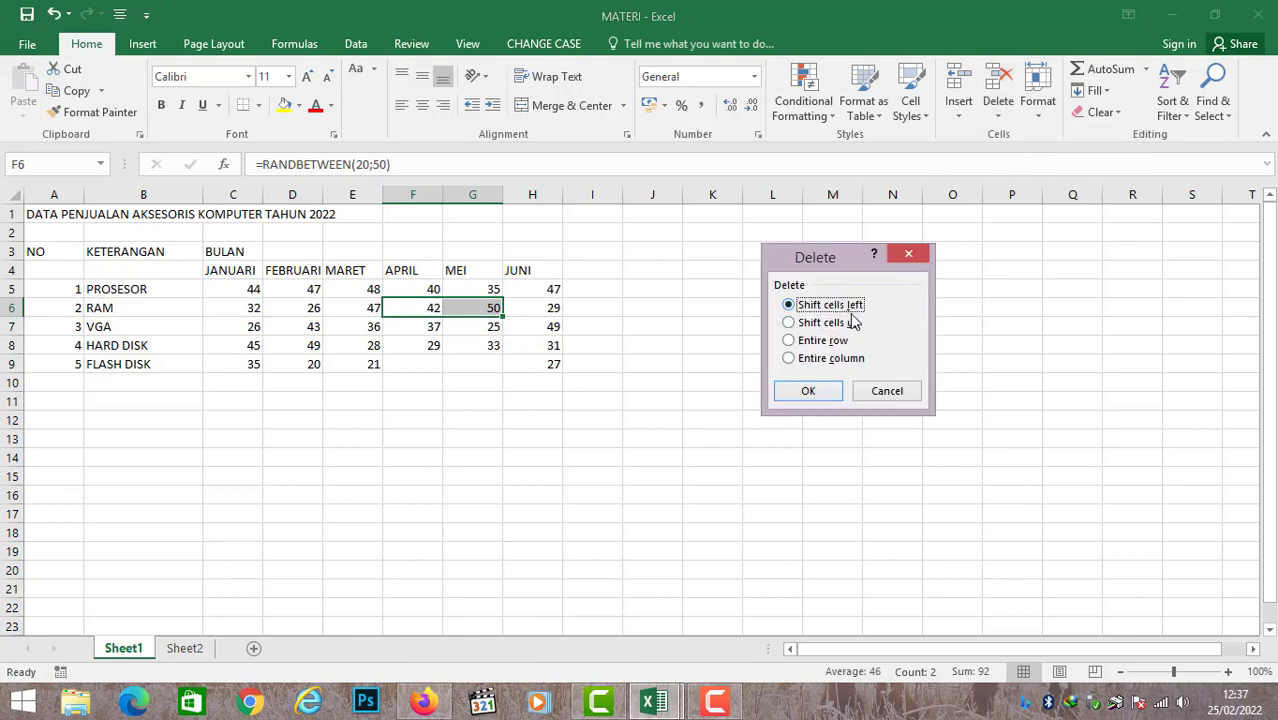
pyautogui.click(813, 397)
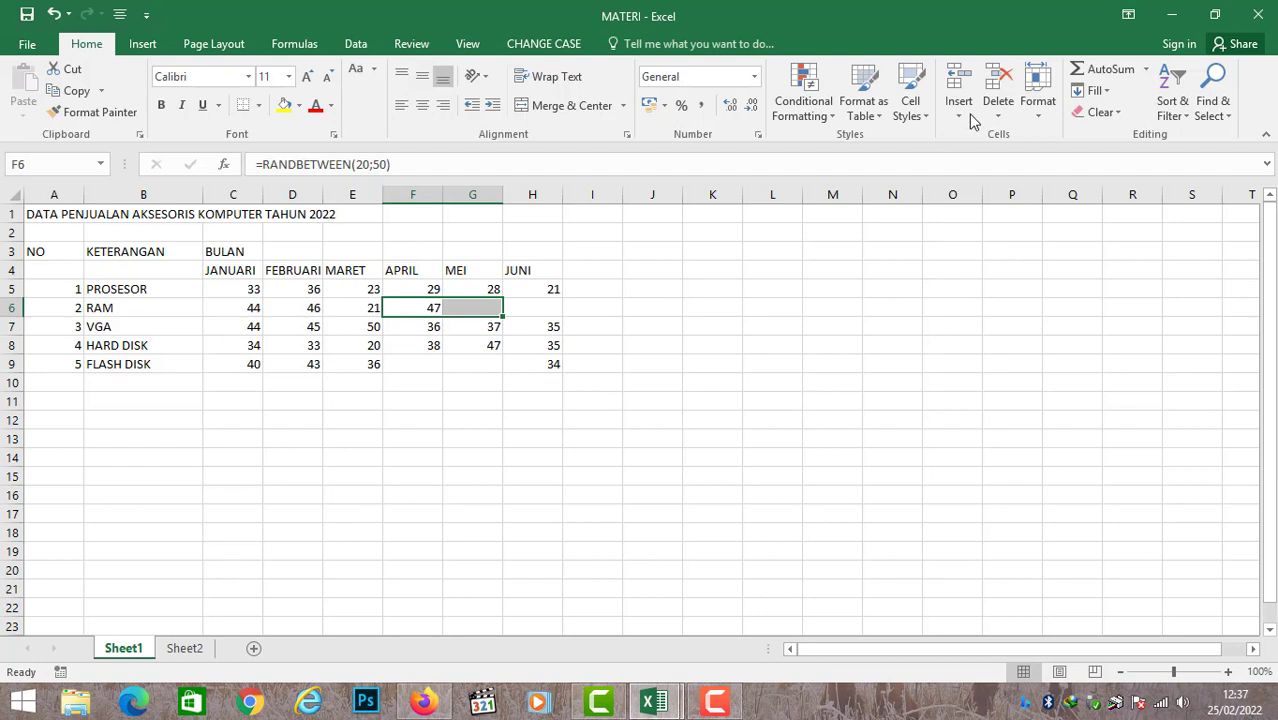
pyautogui.click(1000, 110)
pyautogui.click(1016, 140)
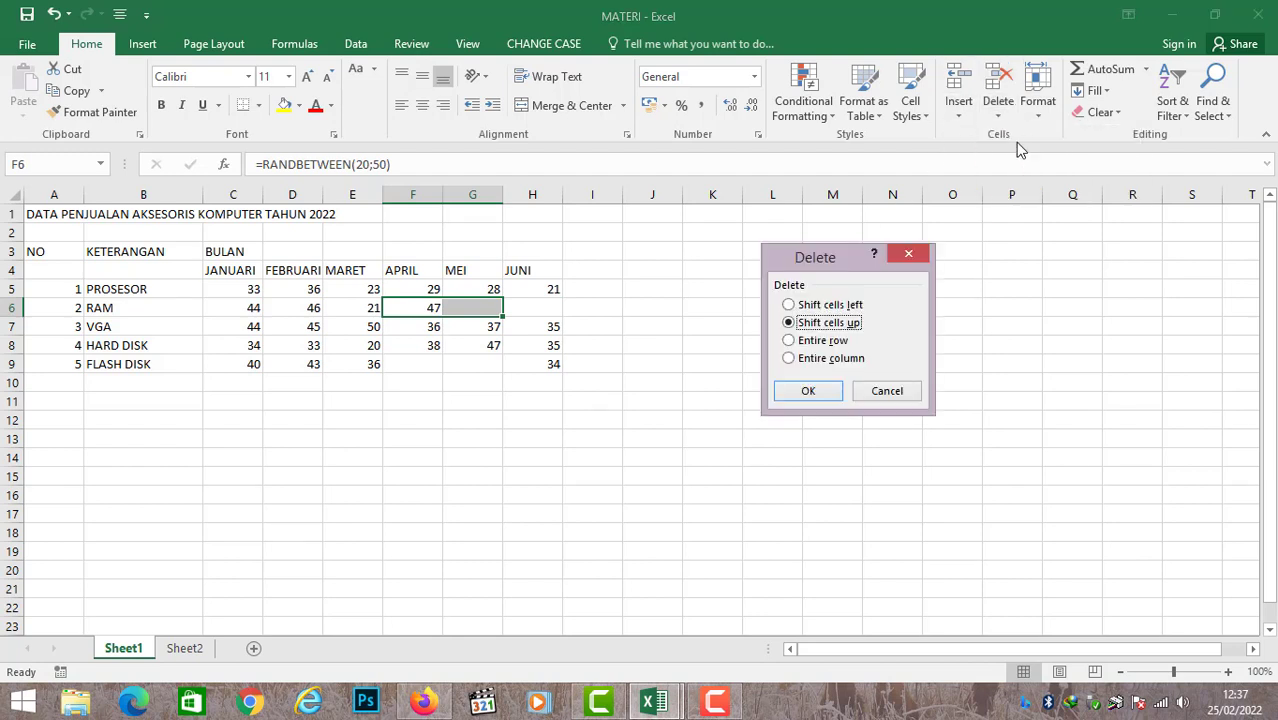
pyautogui.click(824, 344)
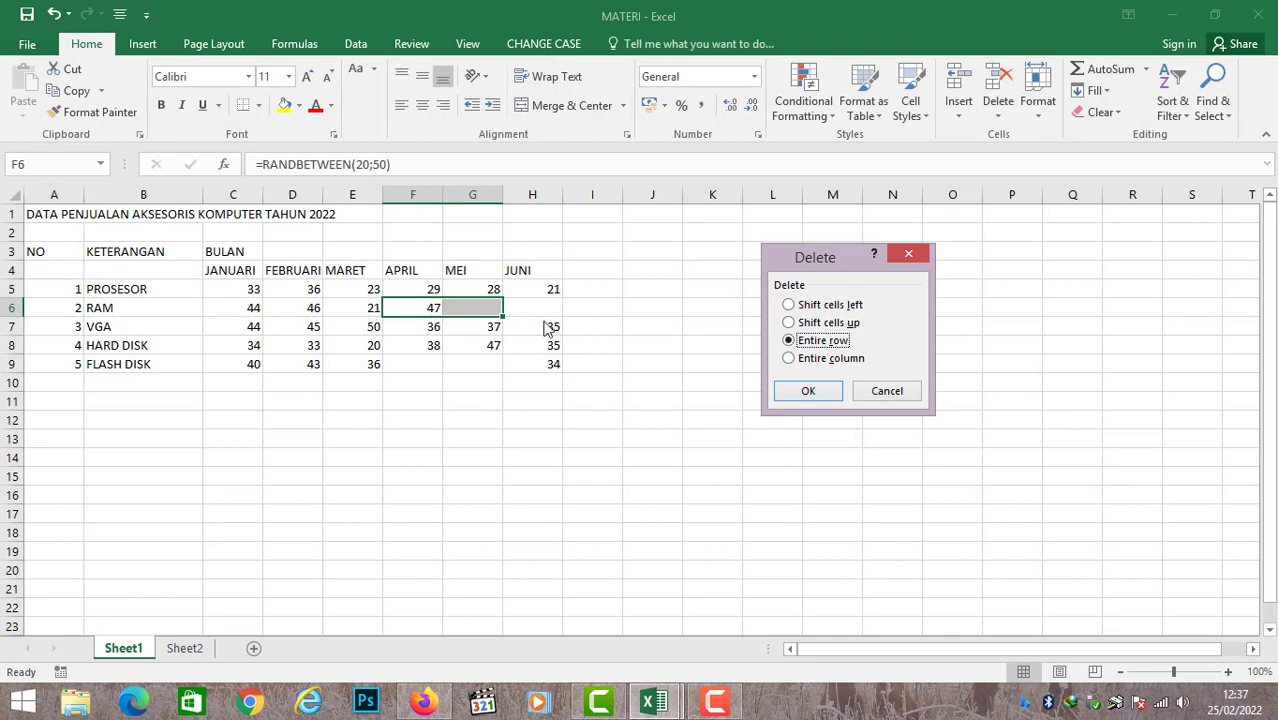
pyautogui.click(787, 360)
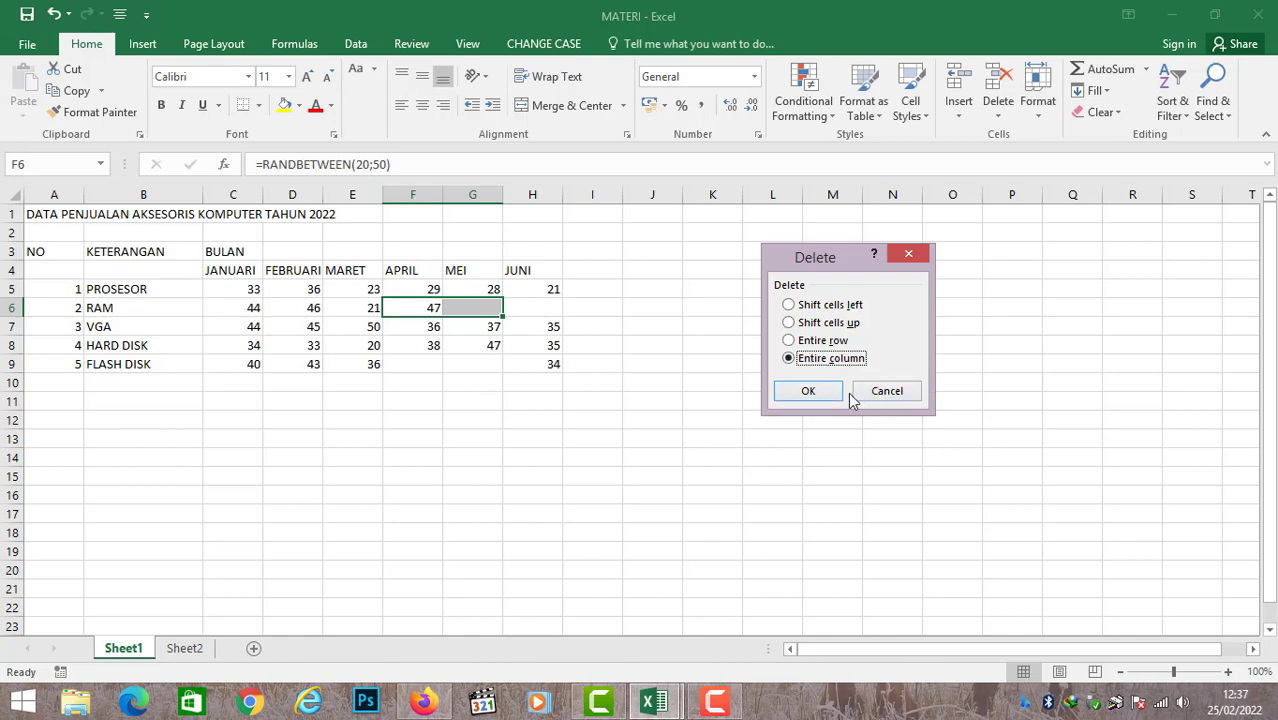
pyautogui.click(908, 254)
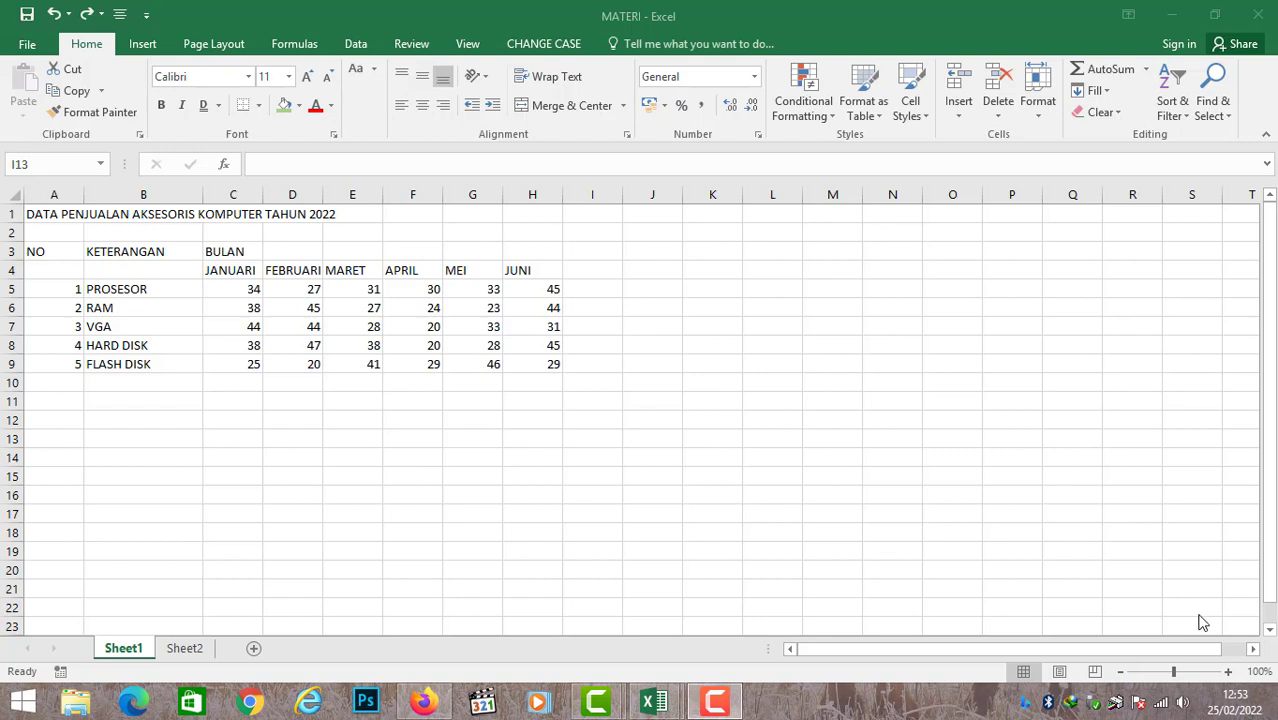
# - Preview different fonts and font sizes on the PROSESOR text in cell B5, without applying any of them
pyautogui.click(153, 289)
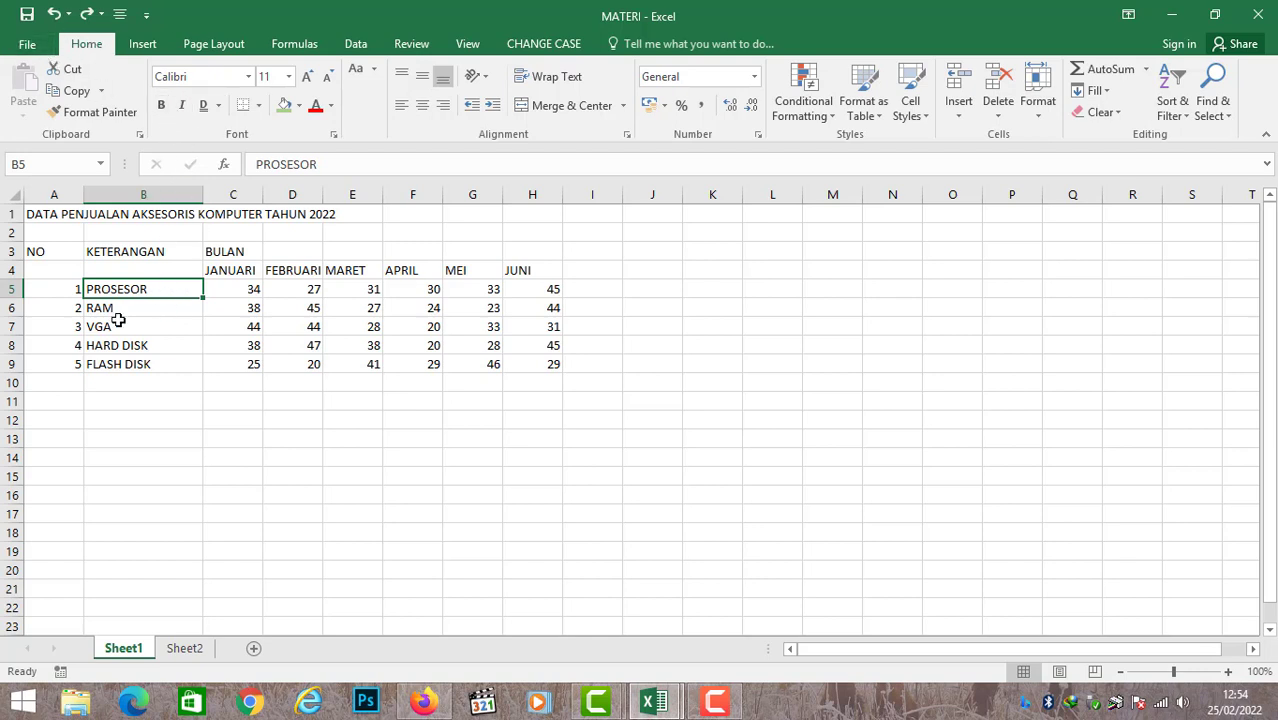
pyautogui.rightClick(150, 297)
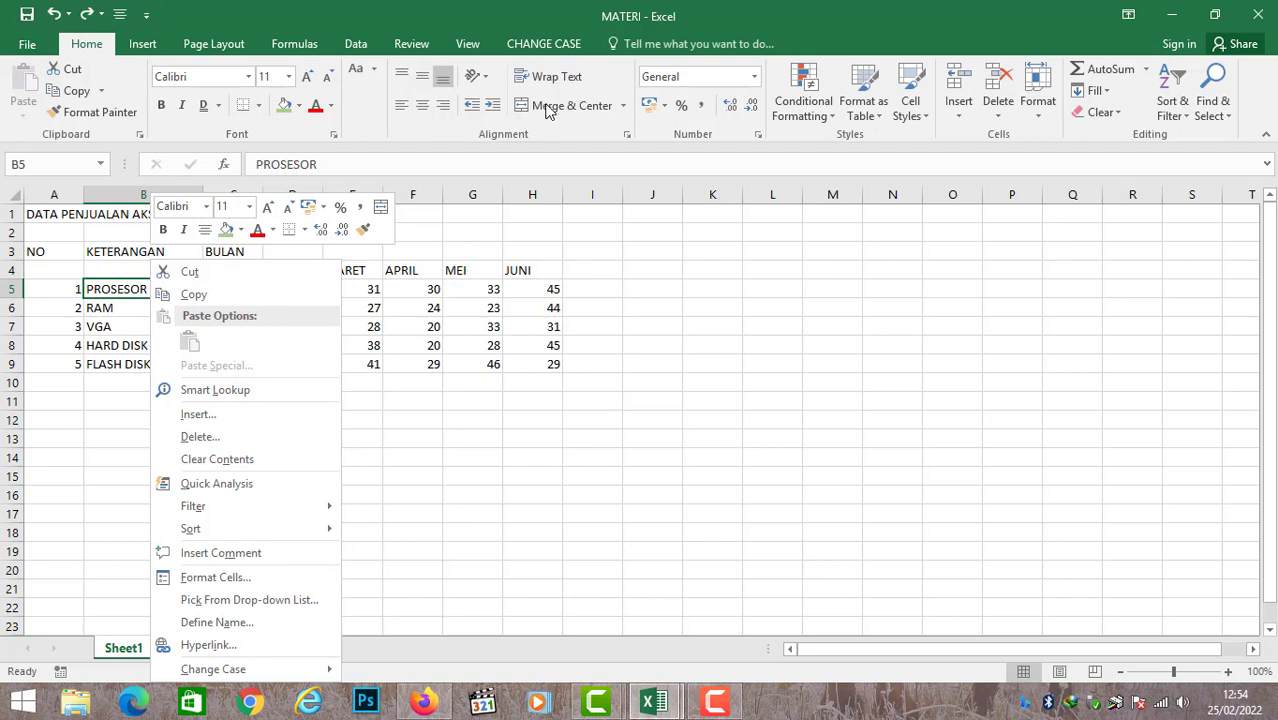
pyautogui.click(335, 12)
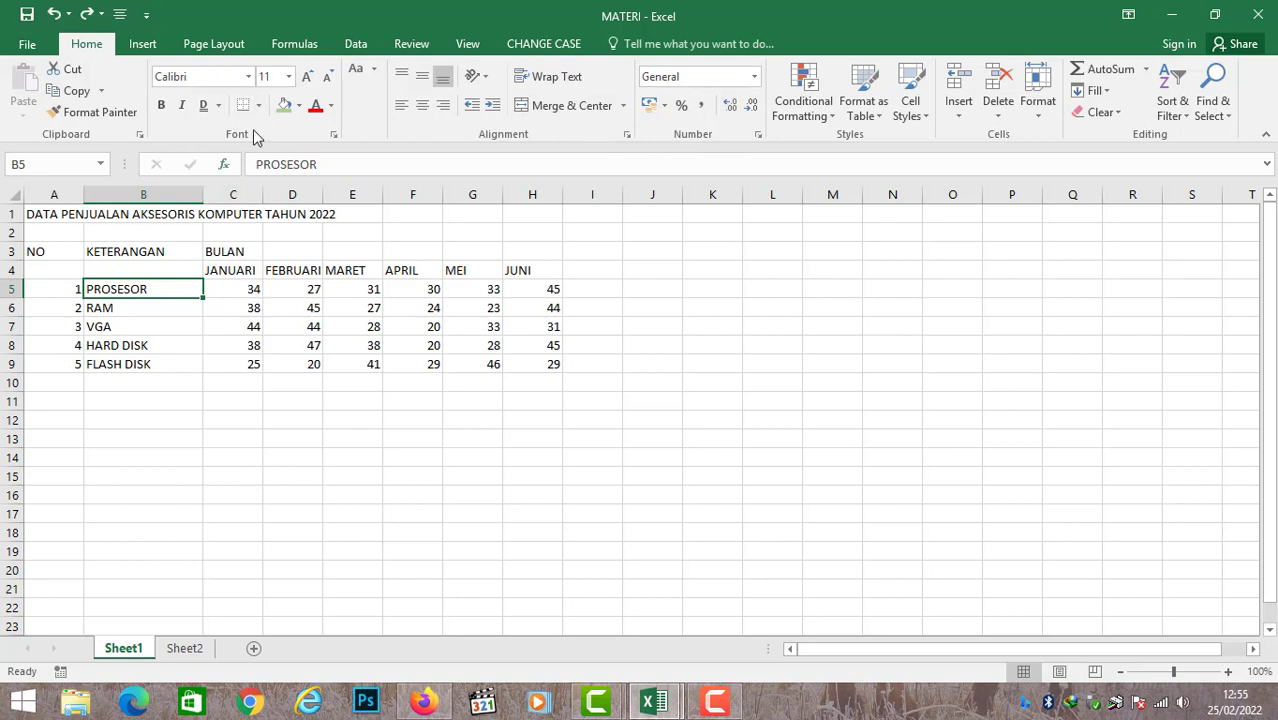
pyautogui.click(249, 77)
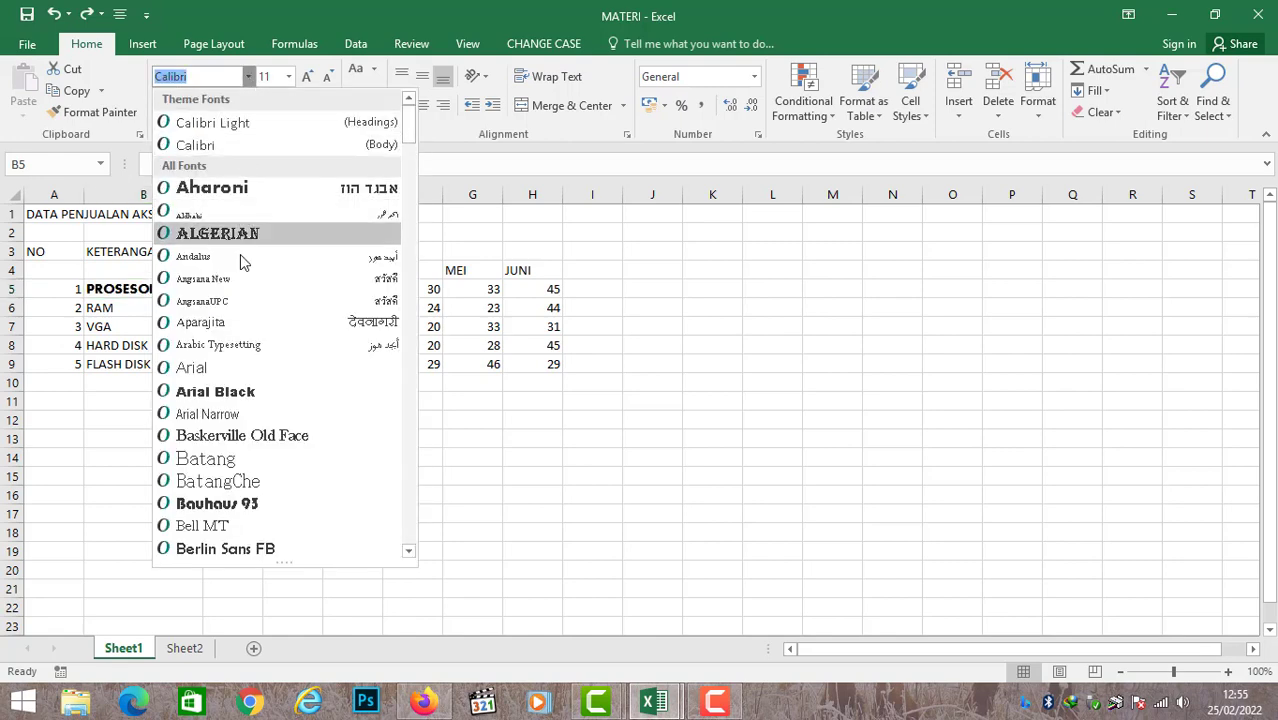
pyautogui.click(287, 9)
pyautogui.click(290, 77)
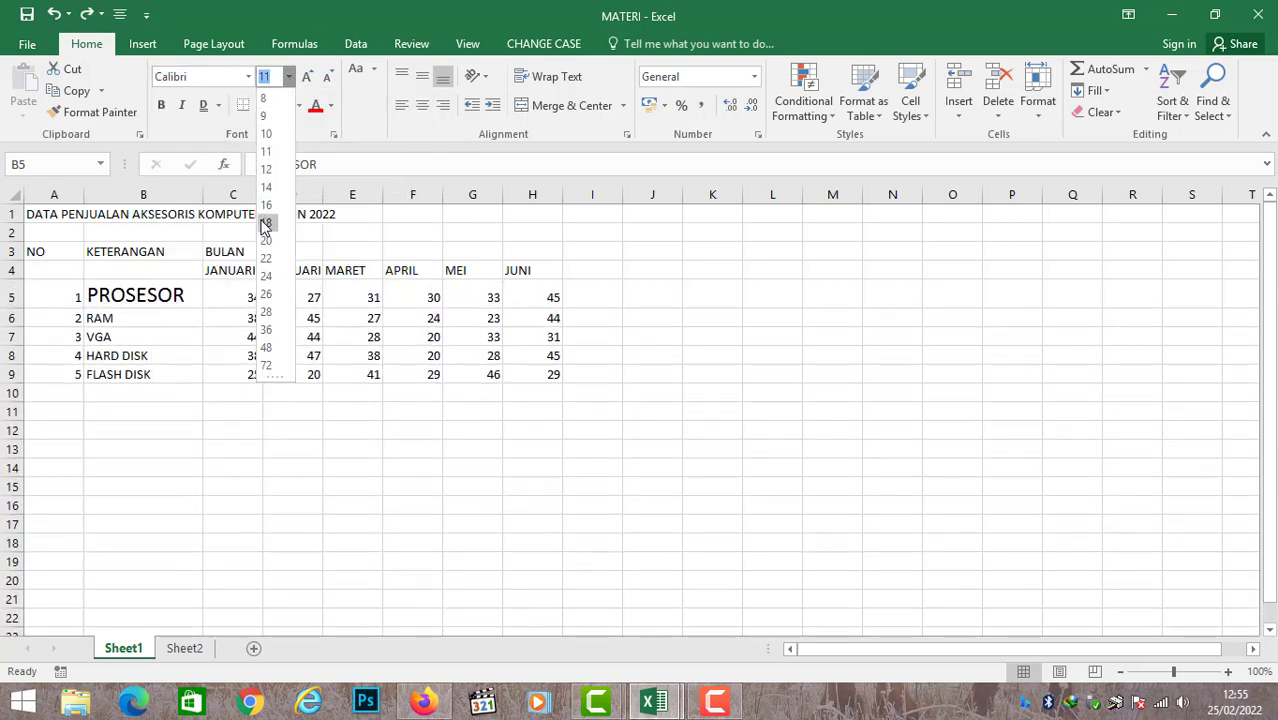
pyautogui.click(330, 7)
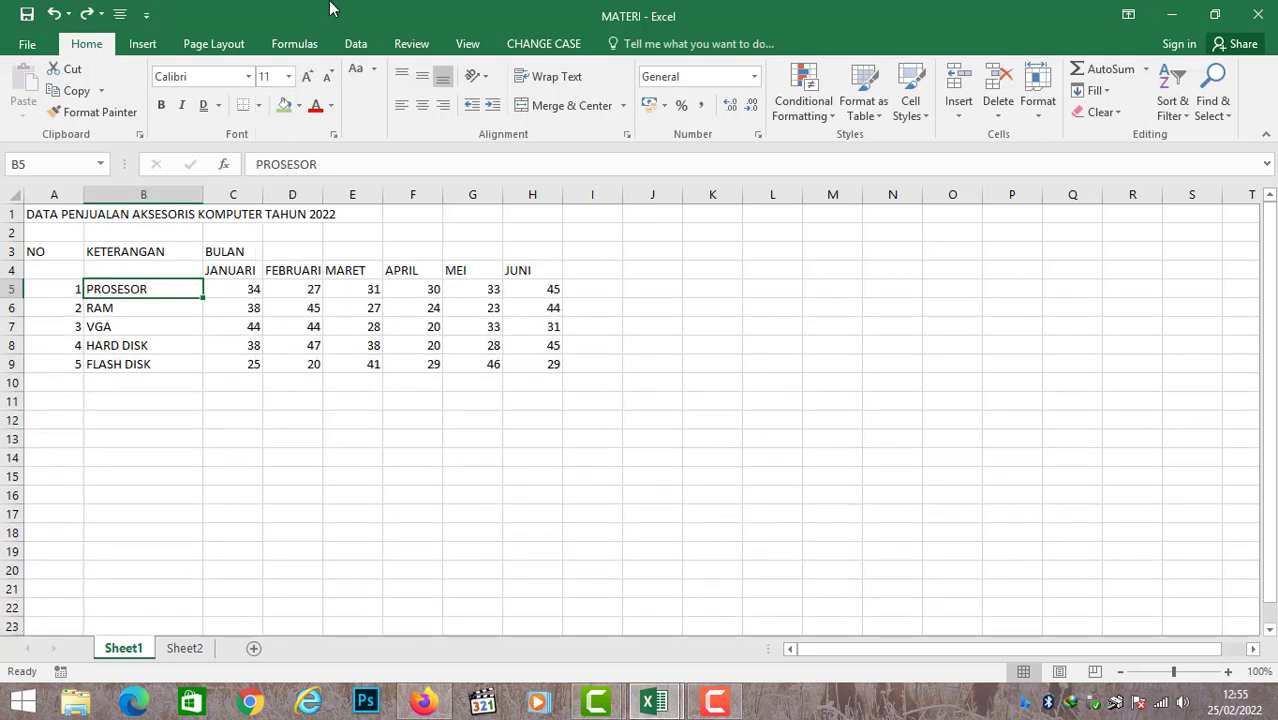
# - Increase the font size of cell B5 to 14, and reduce it back to 11
pyautogui.click(308, 78)
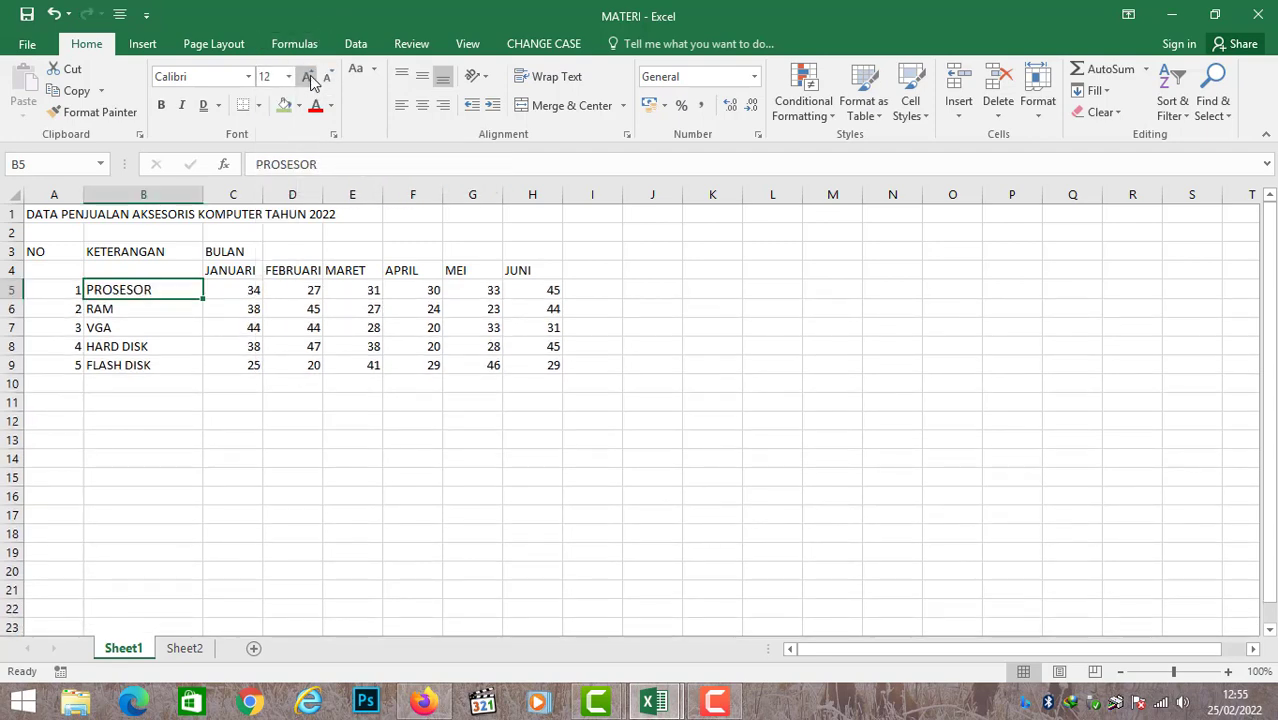
pyautogui.click(308, 78)
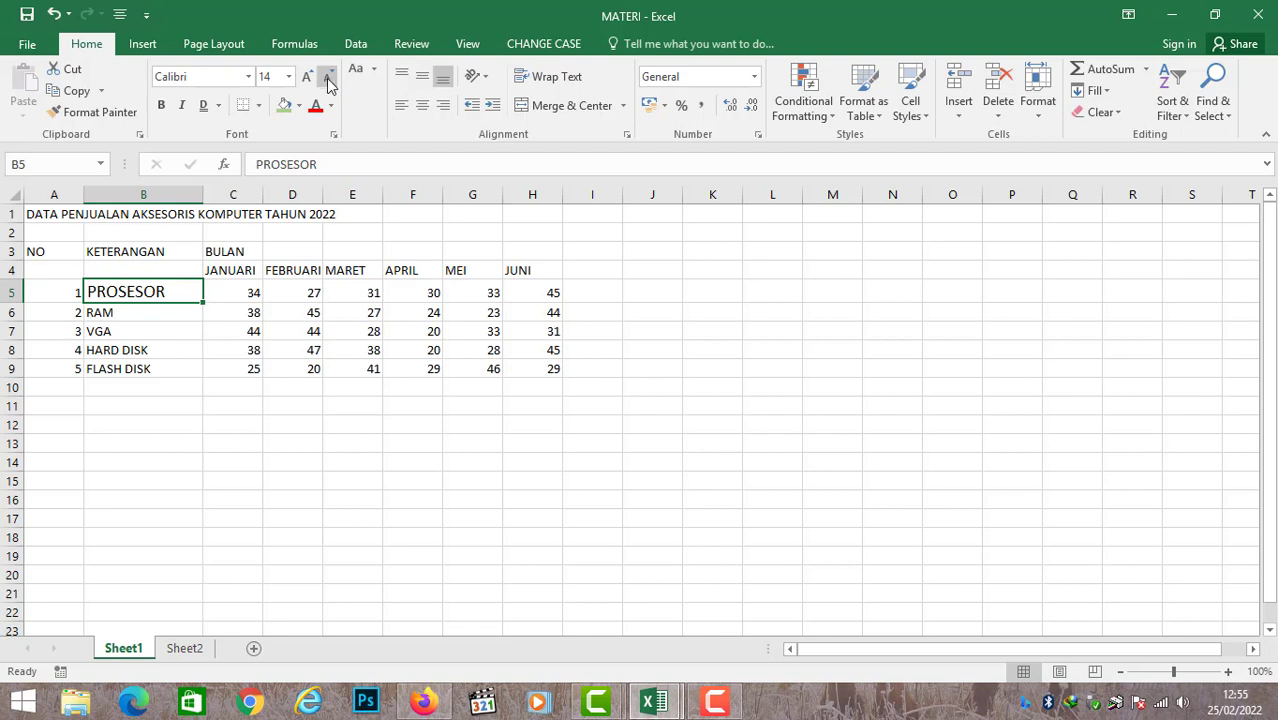
pyautogui.click(330, 82)
pyautogui.click(330, 82)
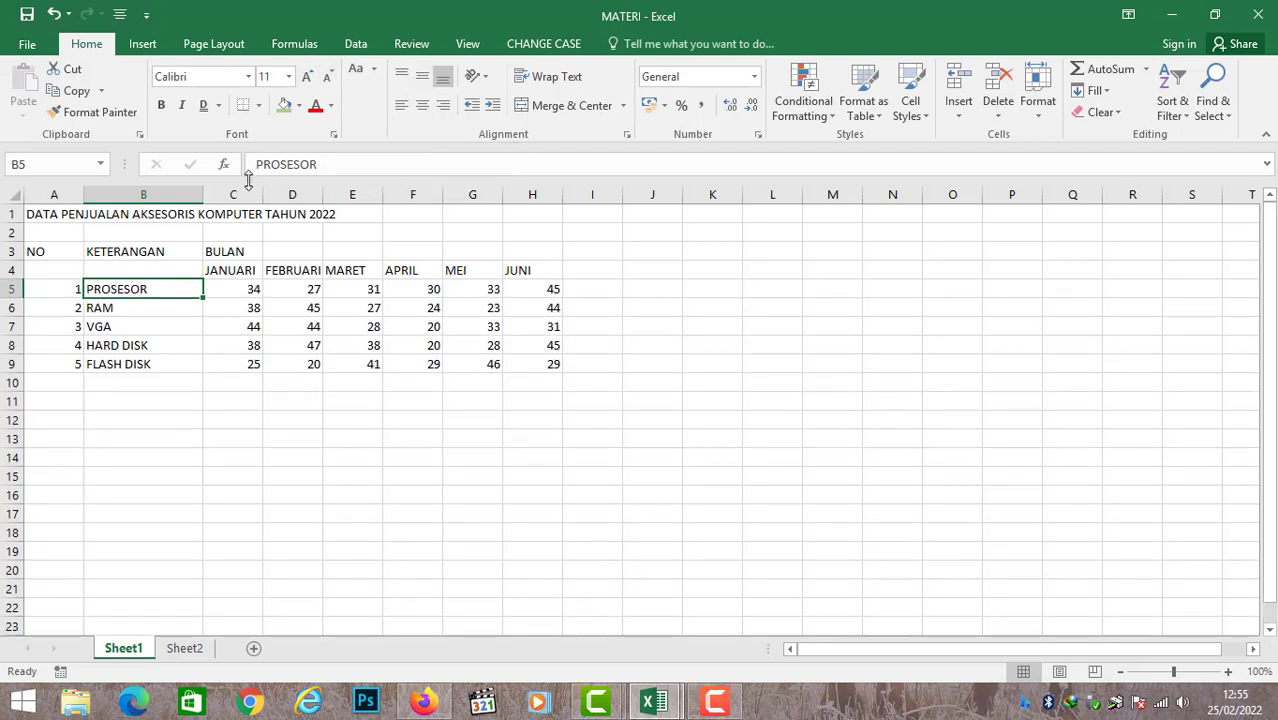
# - Format the PROSESOR text in cell B5 as bold, italic and underlined
pyautogui.click(161, 105)
pyautogui.click(182, 106)
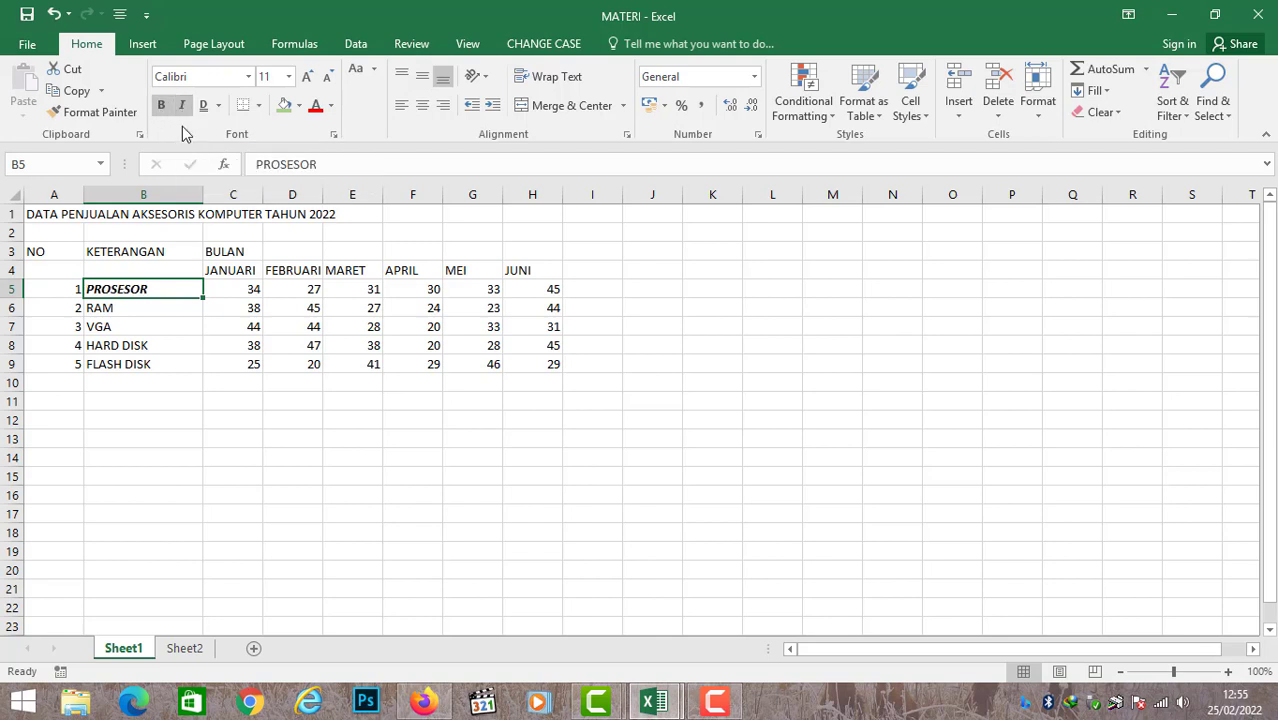
pyautogui.click(218, 106)
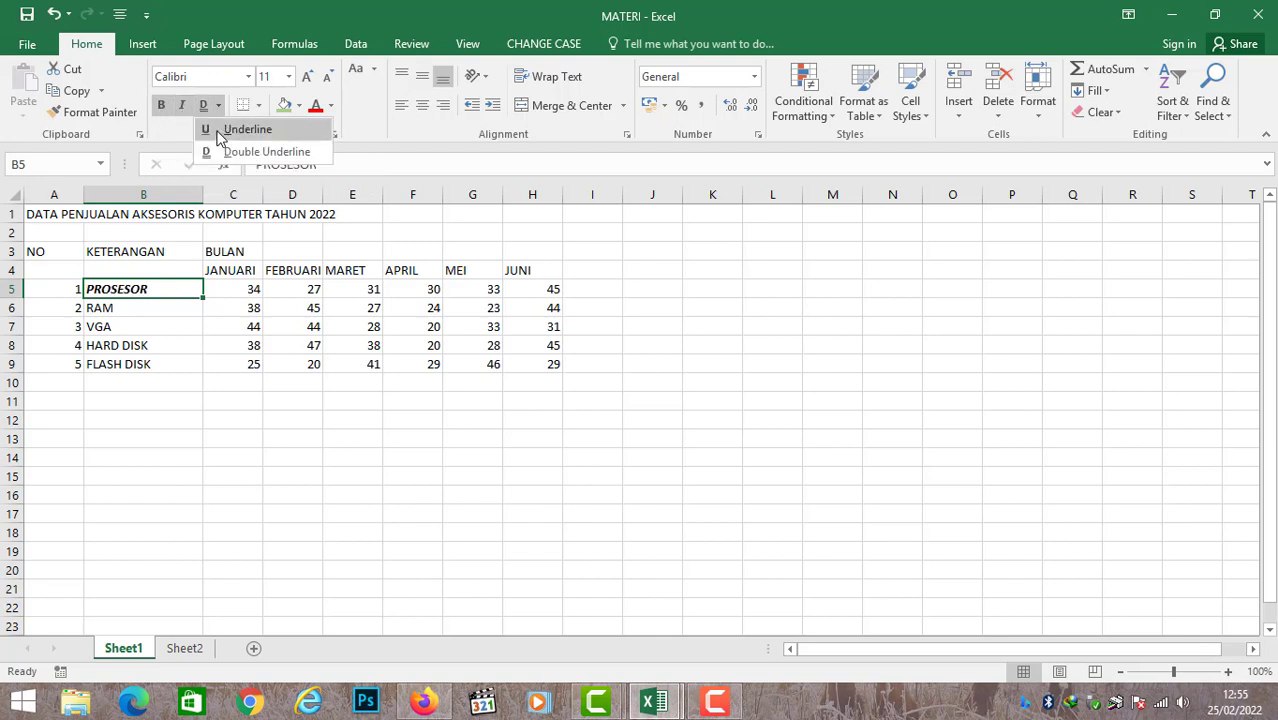
pyautogui.click(220, 132)
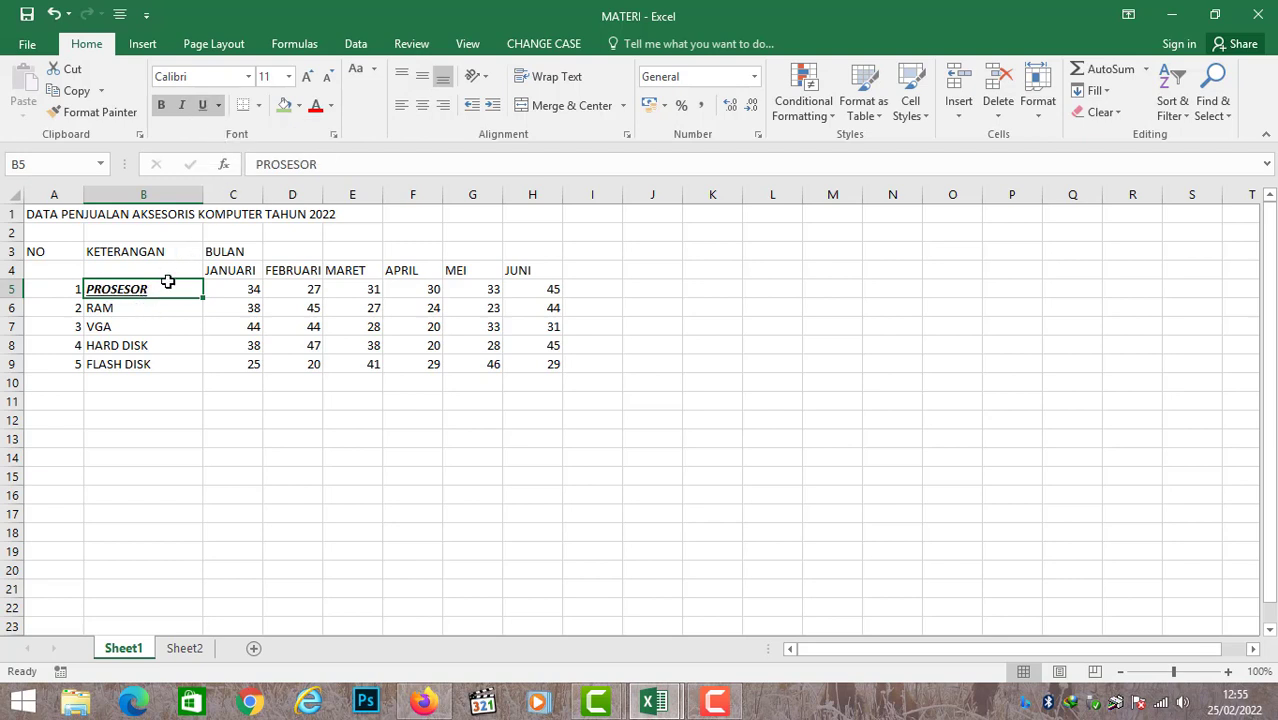
# - Change the underline of the PROSESOR text in B5 to Double Underline and set its font color to blue
pyautogui.click(220, 106)
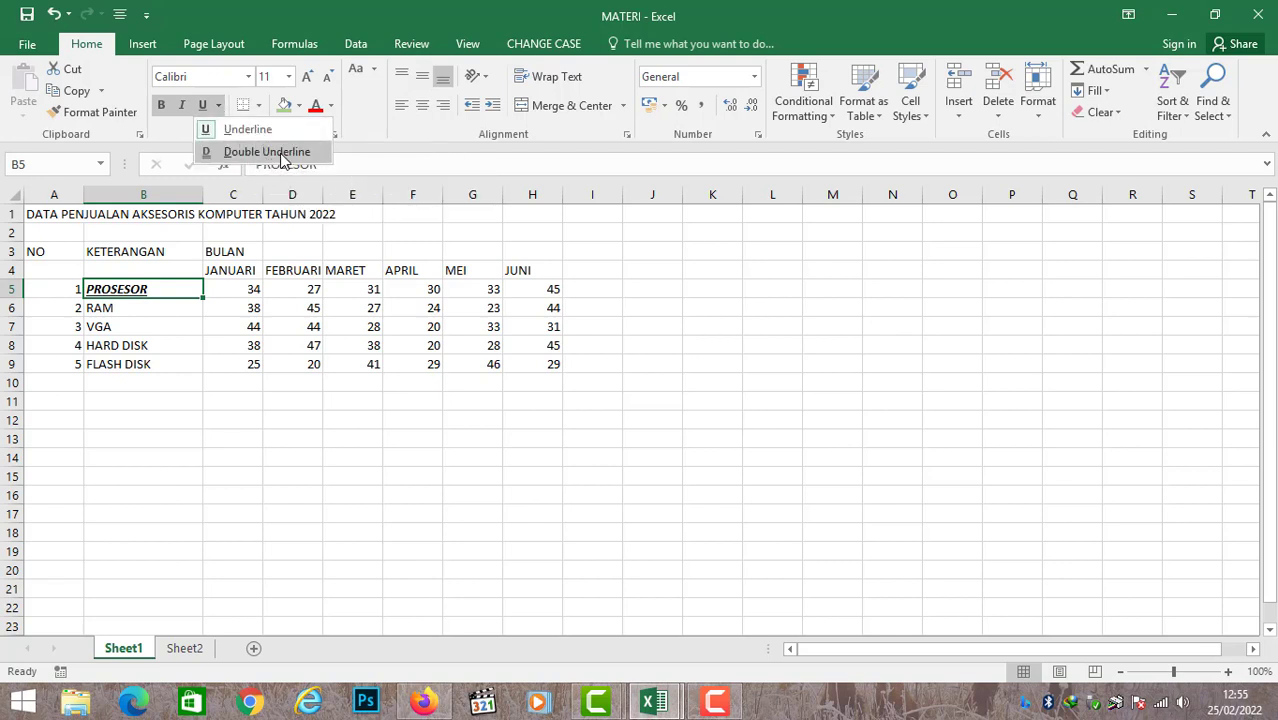
pyautogui.click(267, 152)
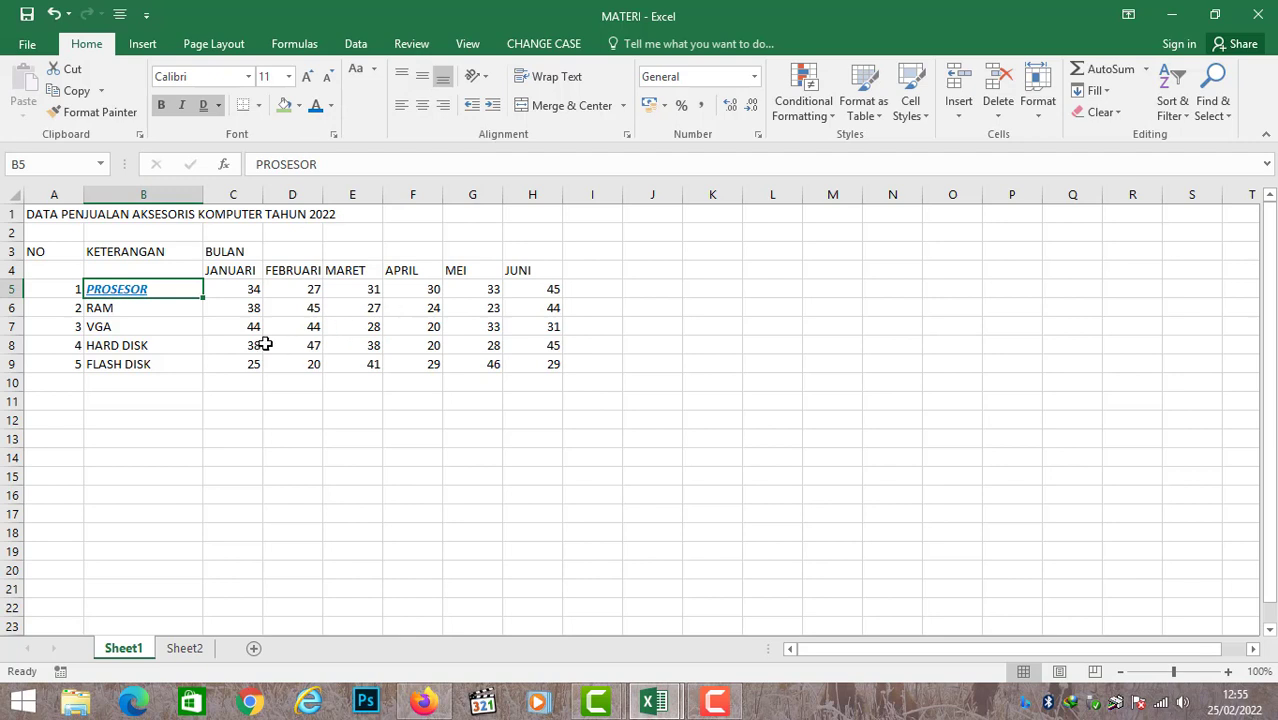
pyautogui.click(214, 292)
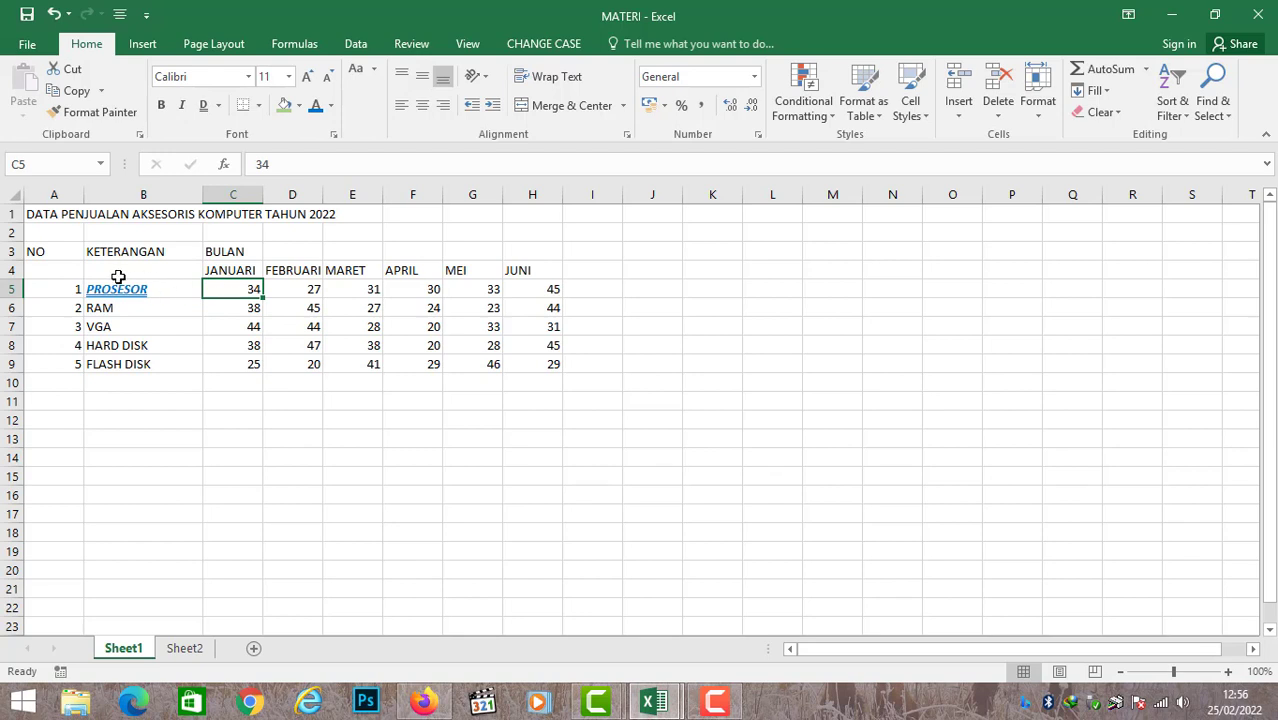
# - Fill the header cells A3:H3 with a light blue theme color
pyautogui.moveTo(38, 251); pyautogui.dragTo(530, 244)
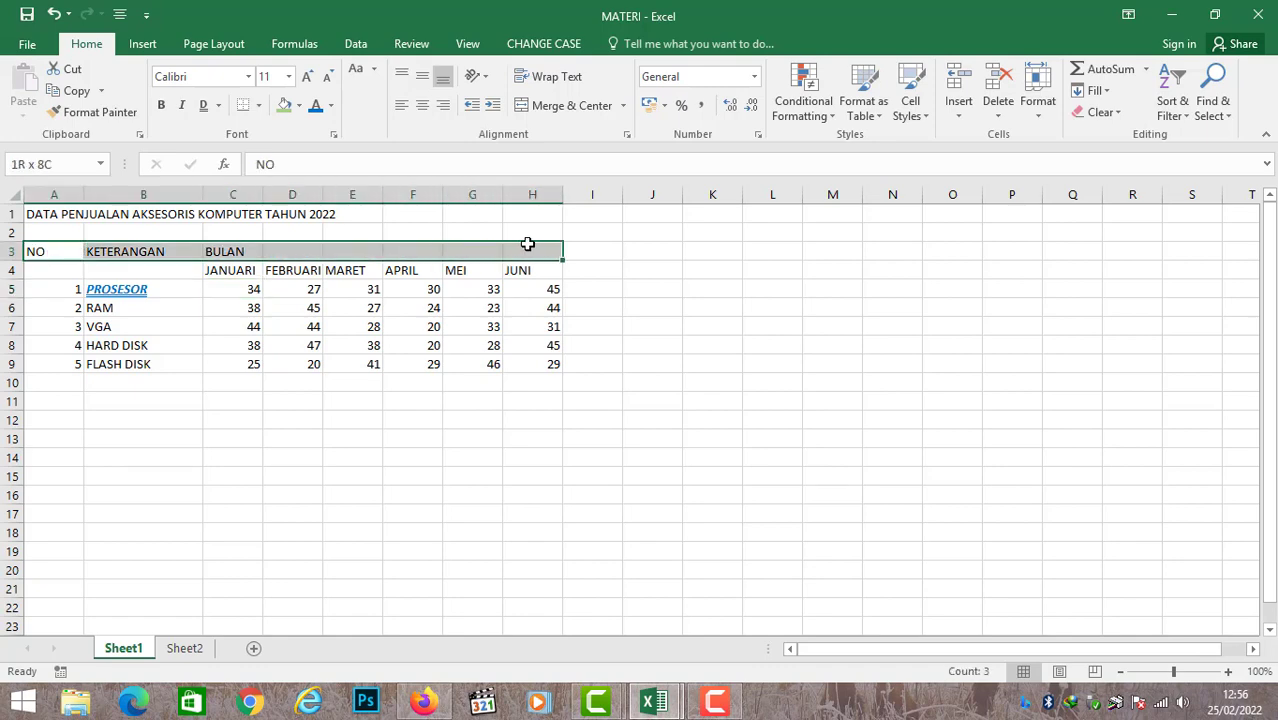
pyautogui.click(298, 105)
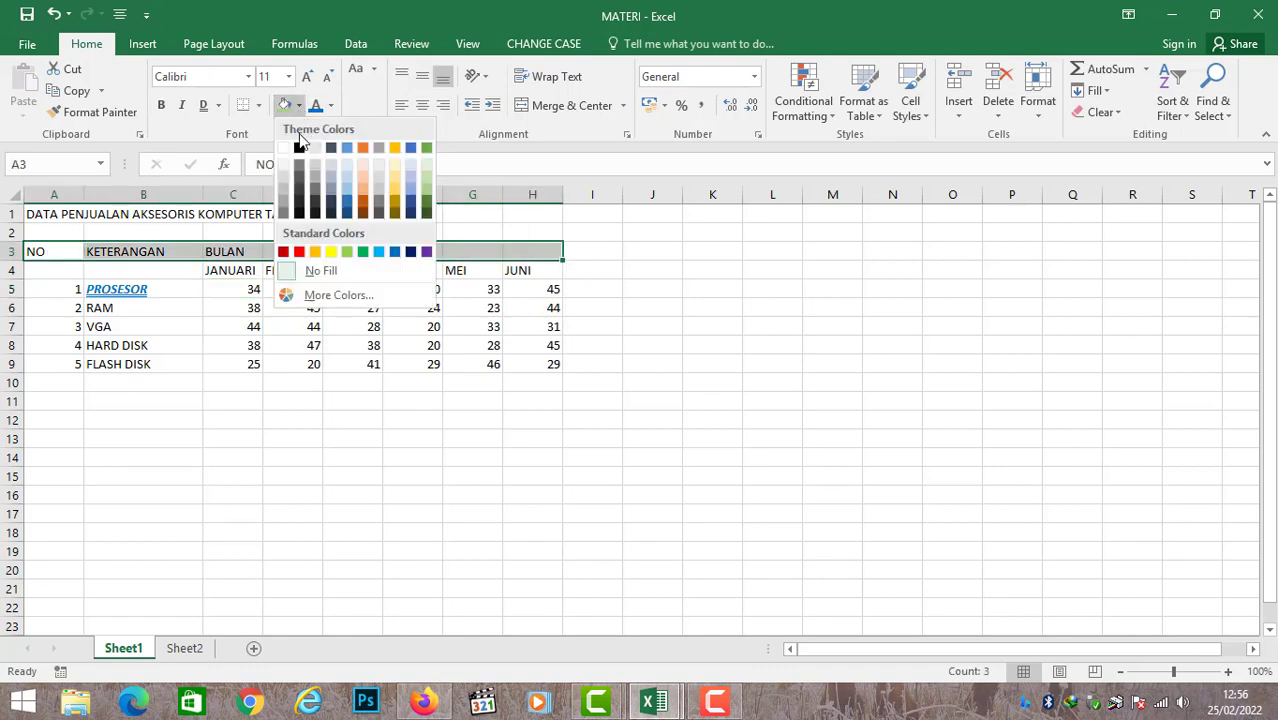
pyautogui.click(348, 197)
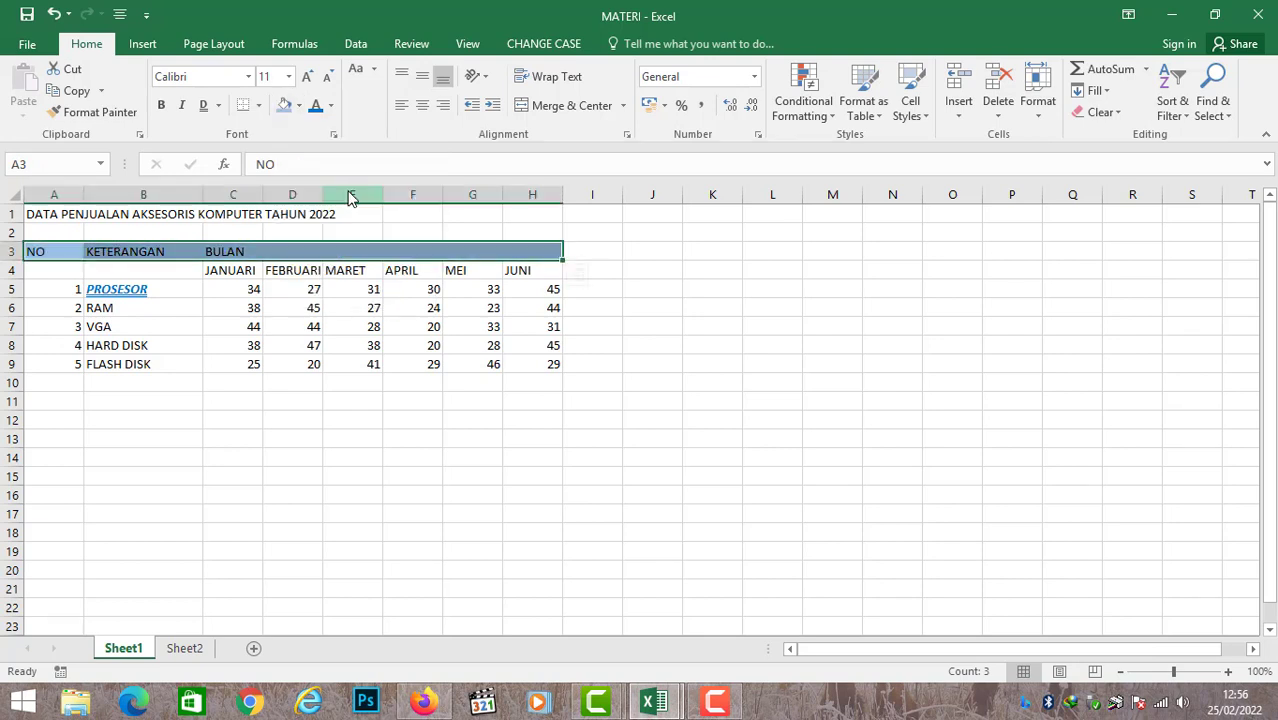
# - Fill the PROSESOR row, cells A5:H5, with a light green theme color
pyautogui.click(52, 294)
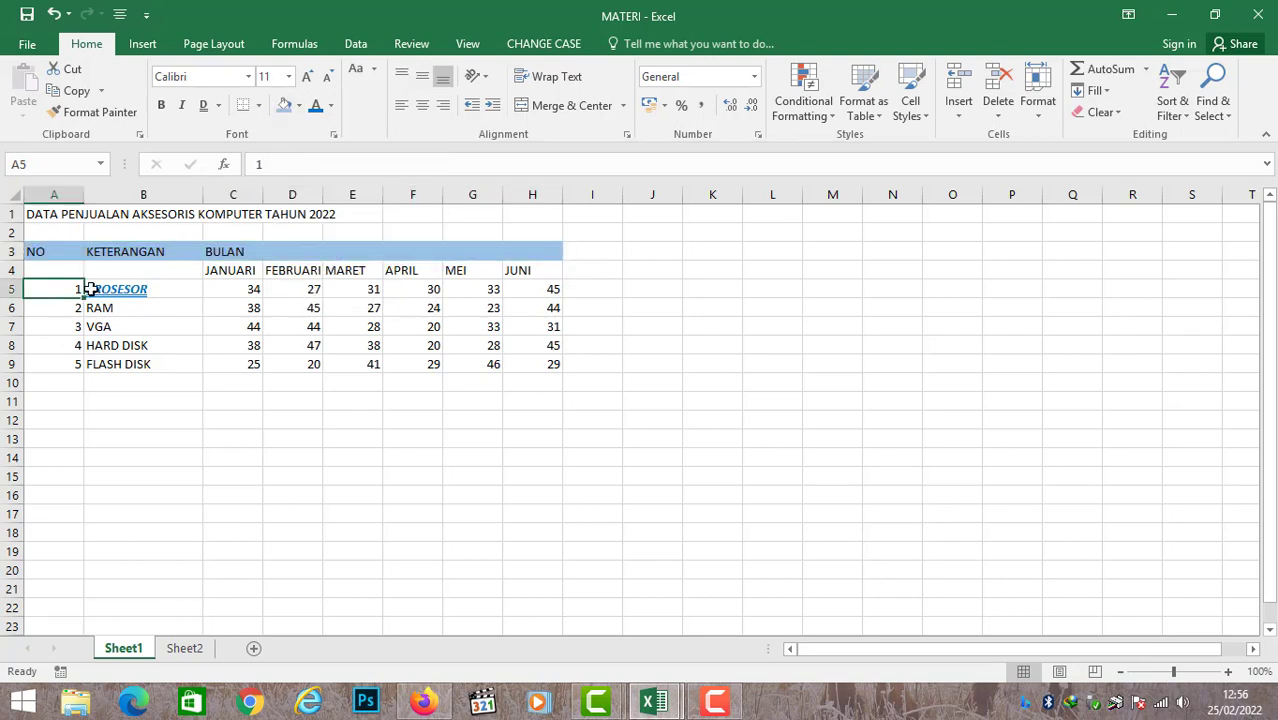
pyautogui.moveTo(90, 289); pyautogui.dragTo(505, 289)
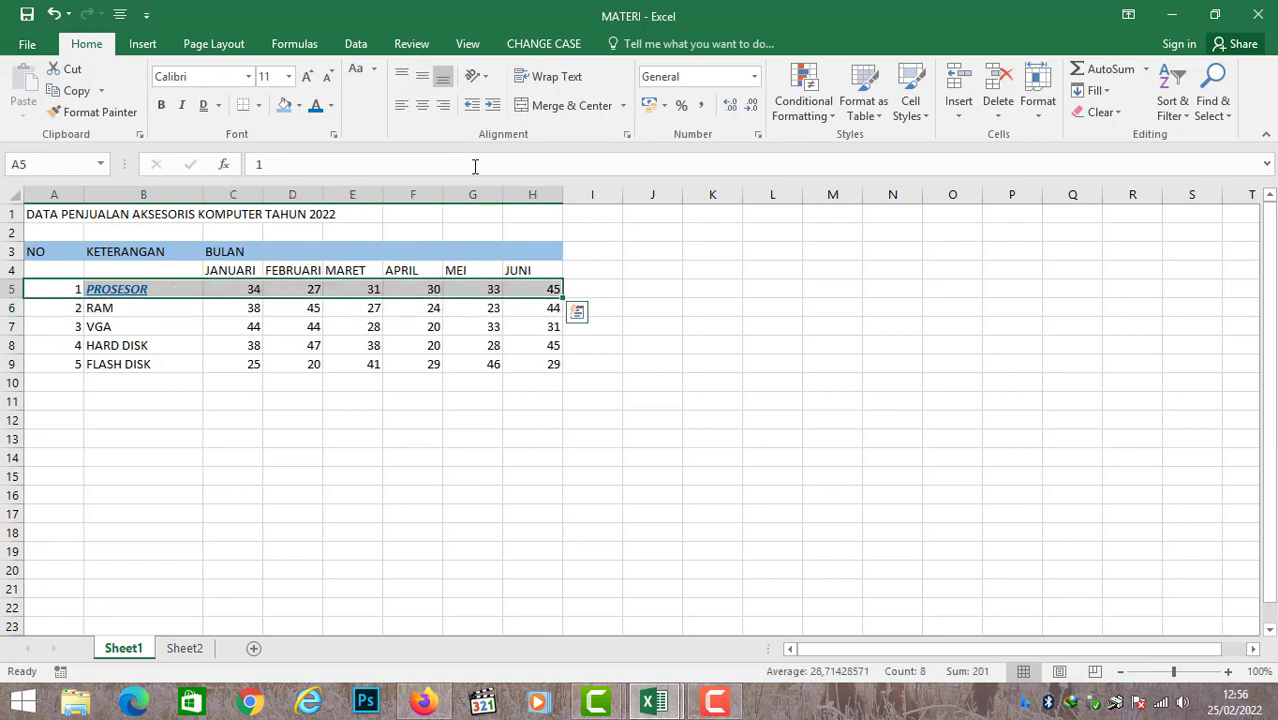
pyautogui.click(298, 105)
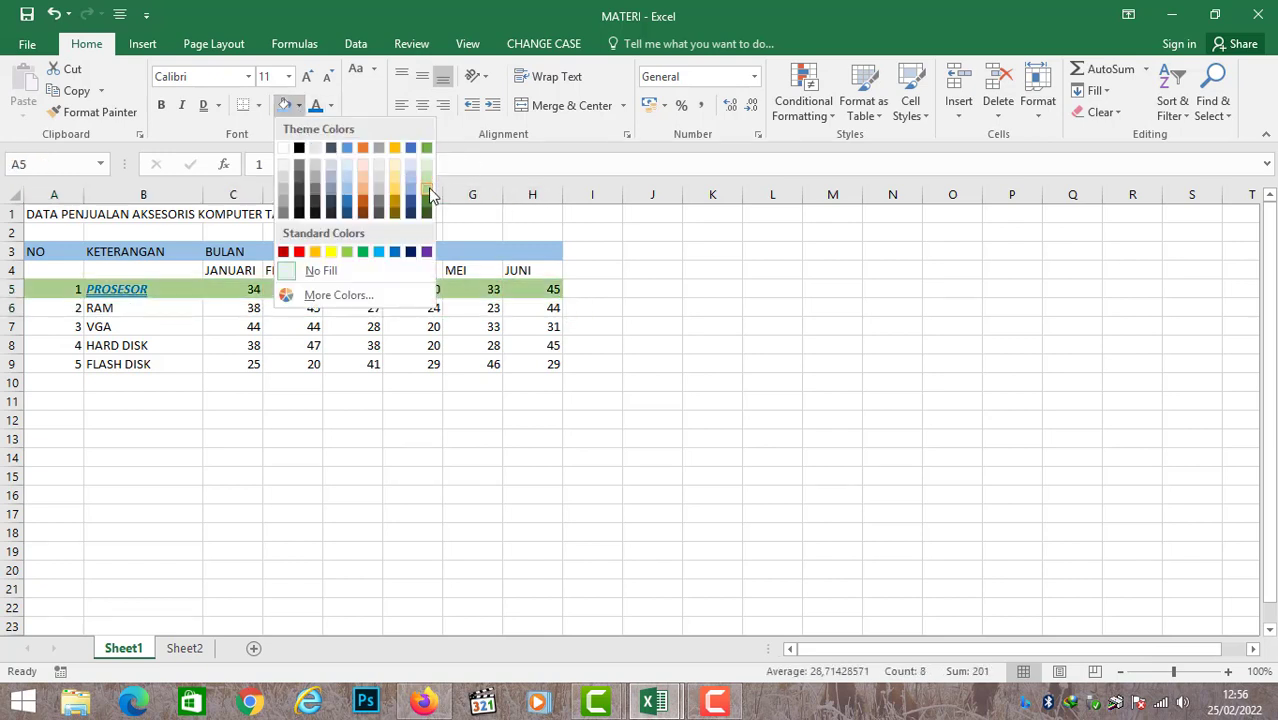
pyautogui.click(428, 188)
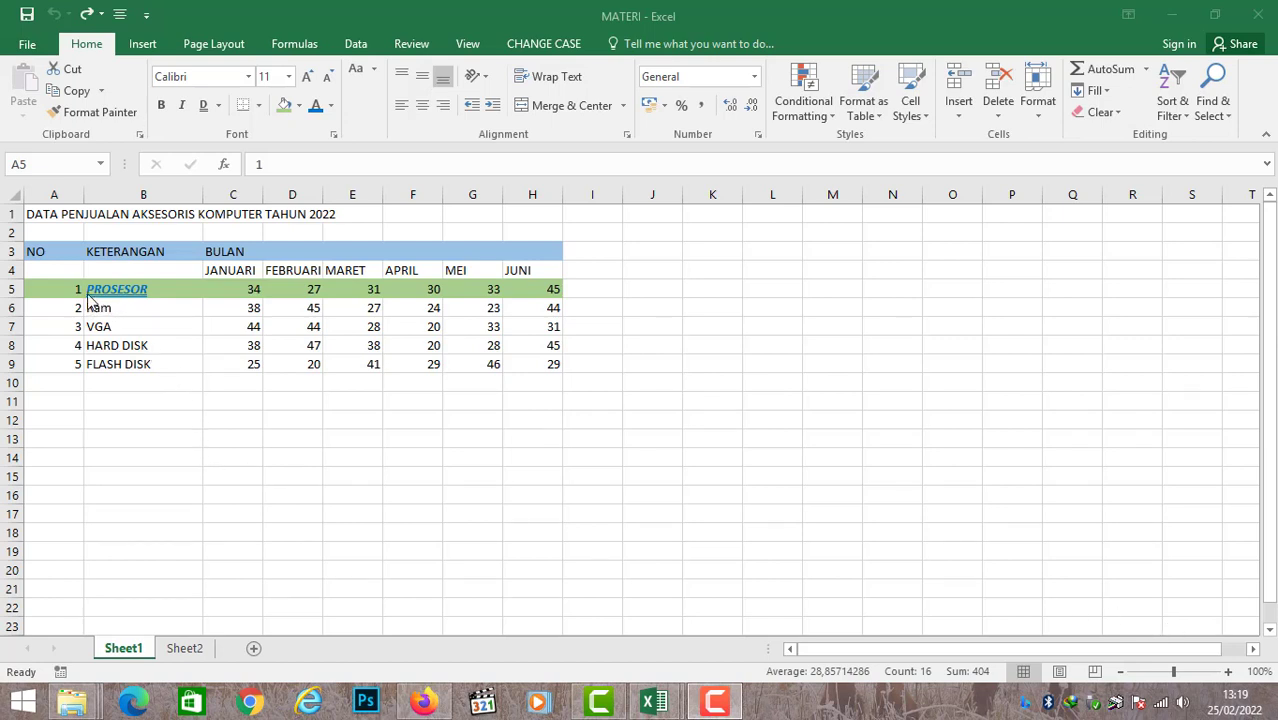
# - Extend the alternating format of A5:H6 down to row 9 with Fill Formatting Only, keeping the existing data
pyautogui.click(338, 331)
pyautogui.moveTo(51, 294); pyautogui.dragTo(552, 308)
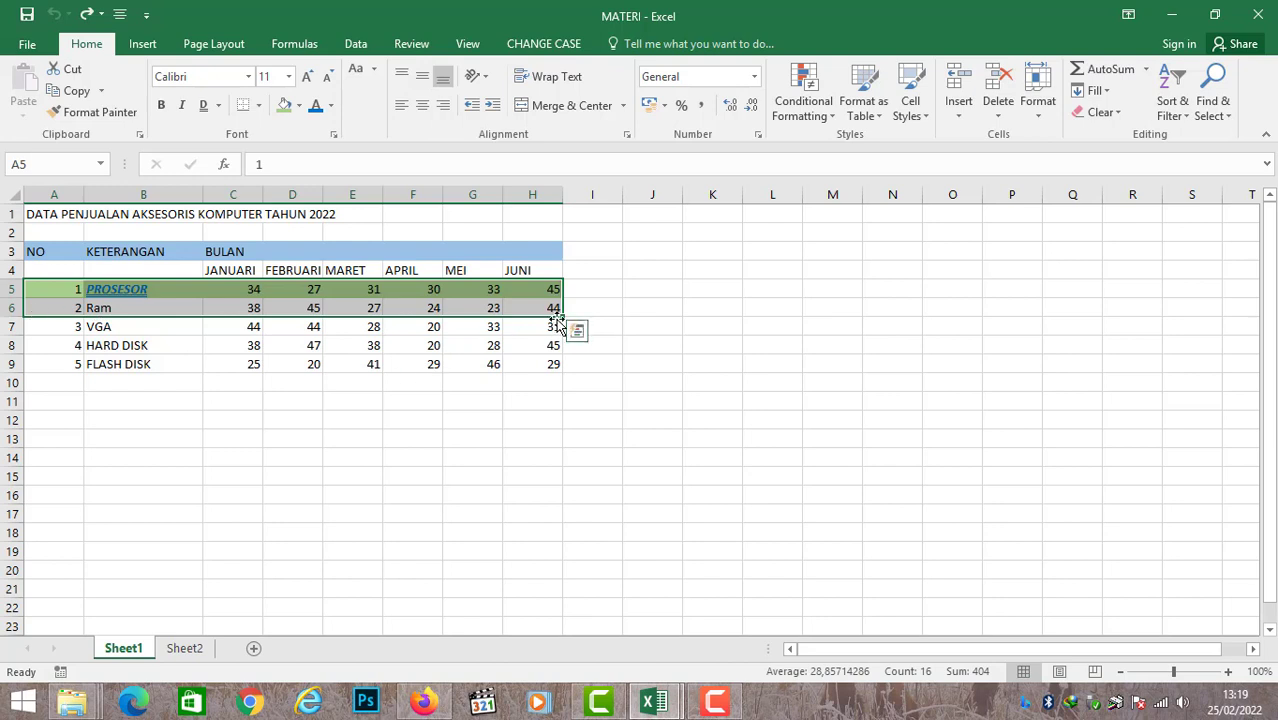
pyautogui.moveTo(562, 318); pyautogui.dragTo(562, 370)
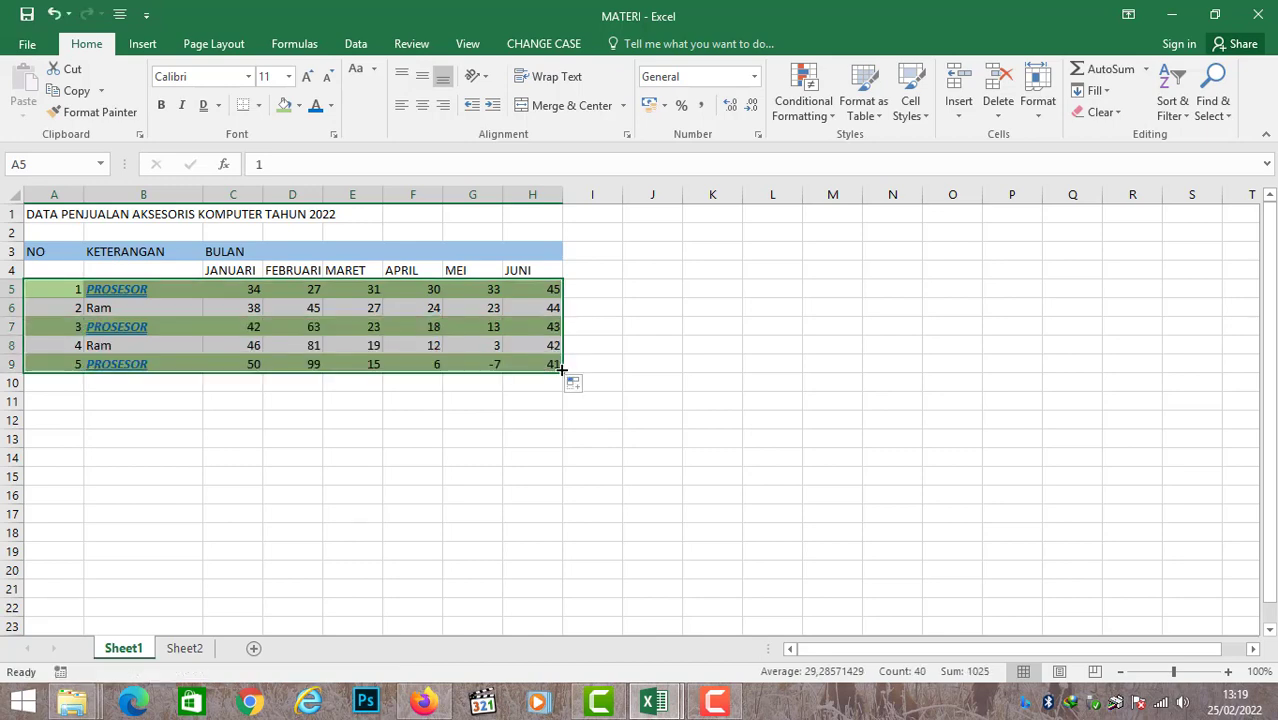
pyautogui.click(584, 390)
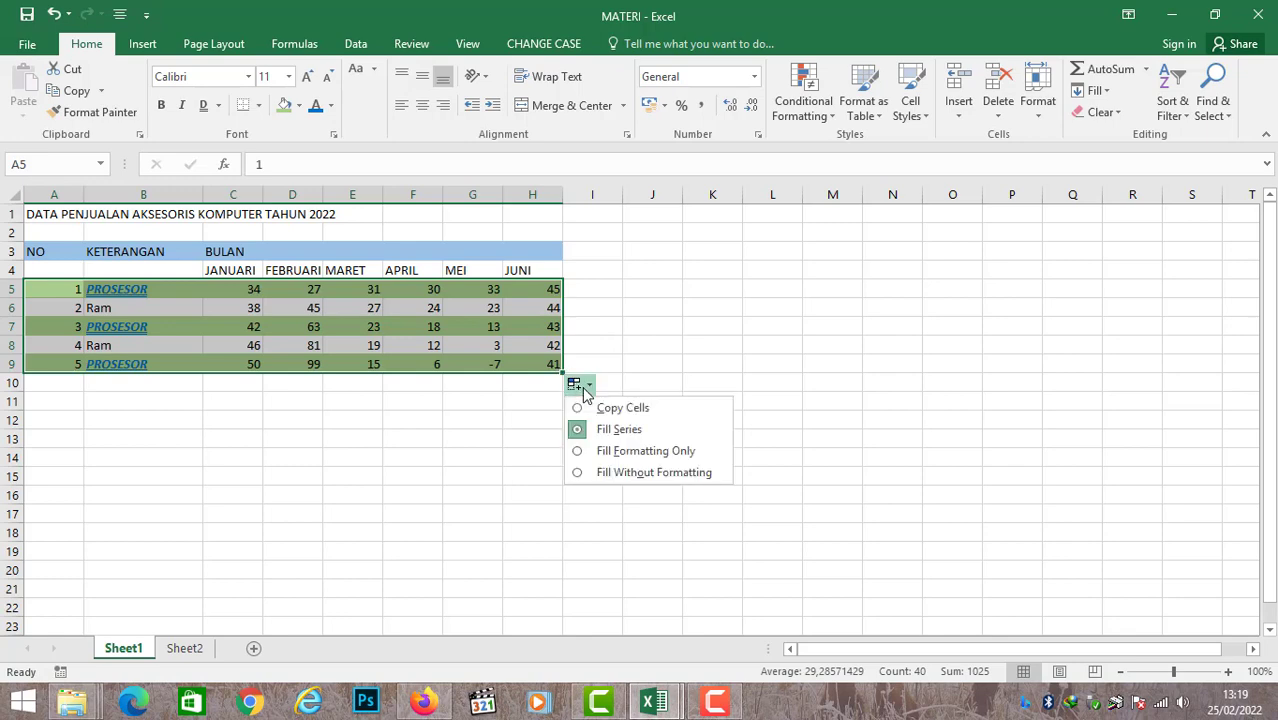
pyautogui.click(614, 452)
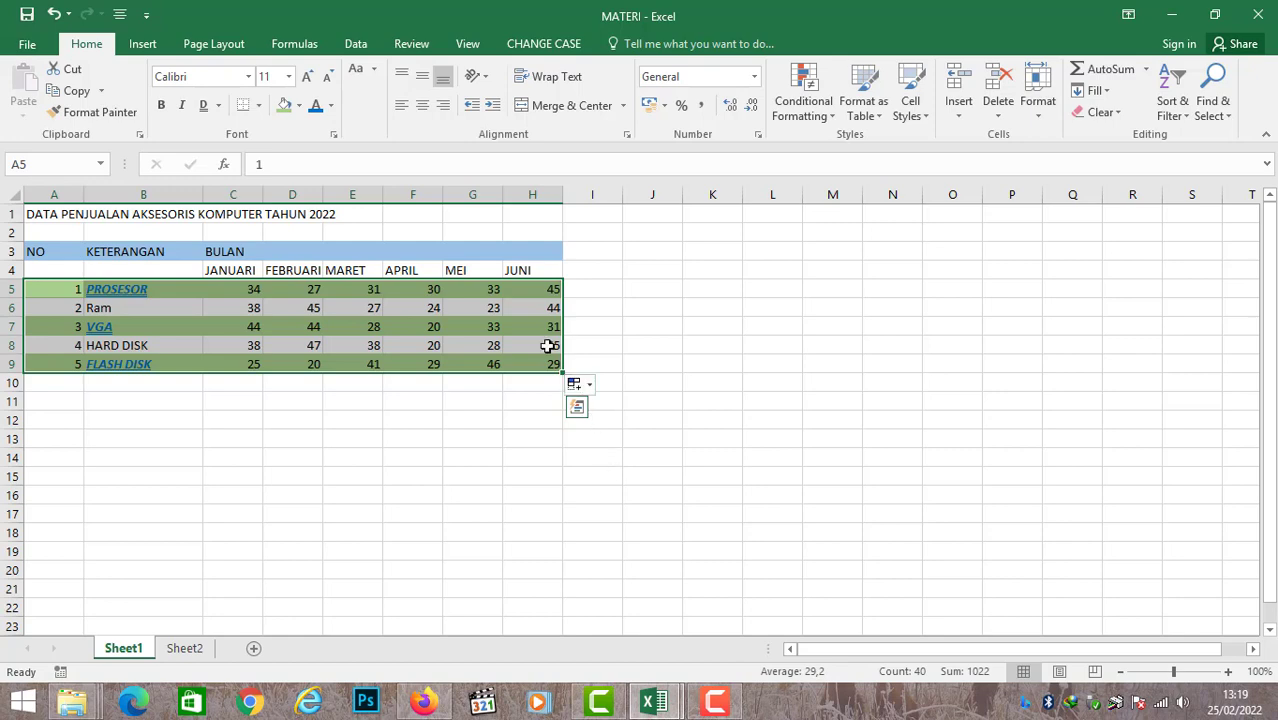
# - Try the Strikethrough, Superscript and Subscript font effects on cell H5 in Format Cells, and discard them
pyautogui.click(553, 290)
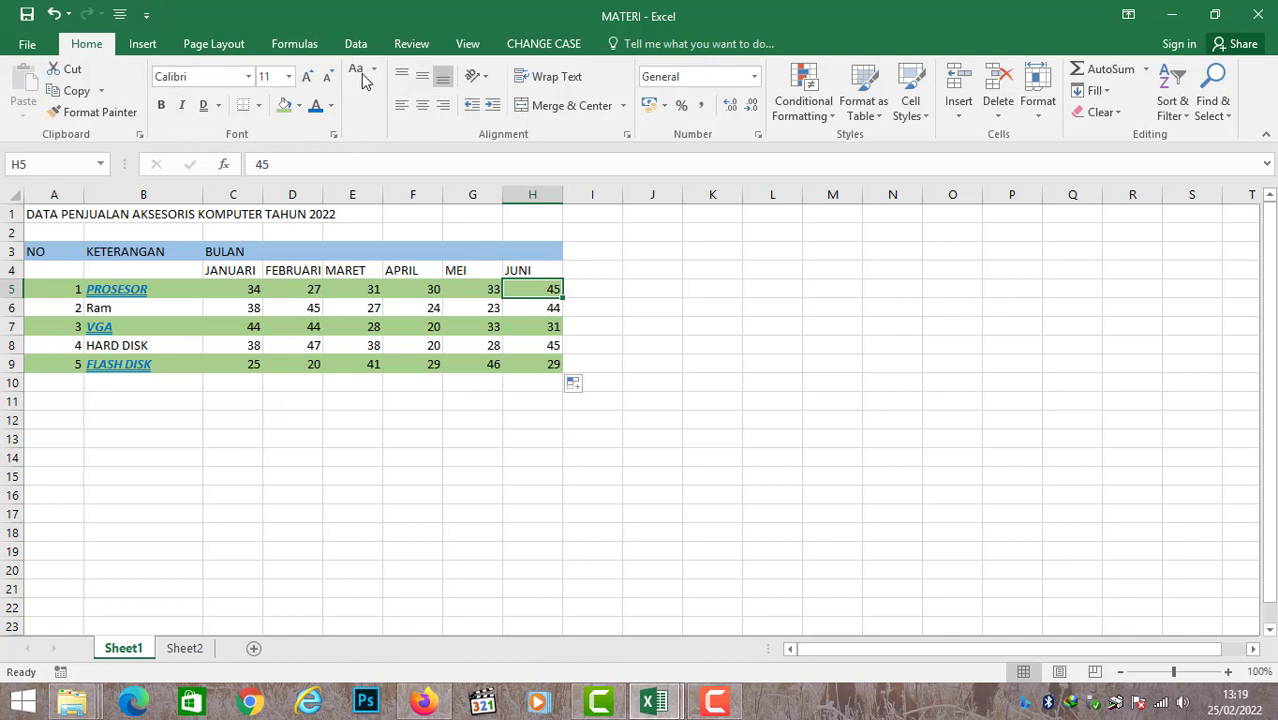
pyautogui.click(334, 135)
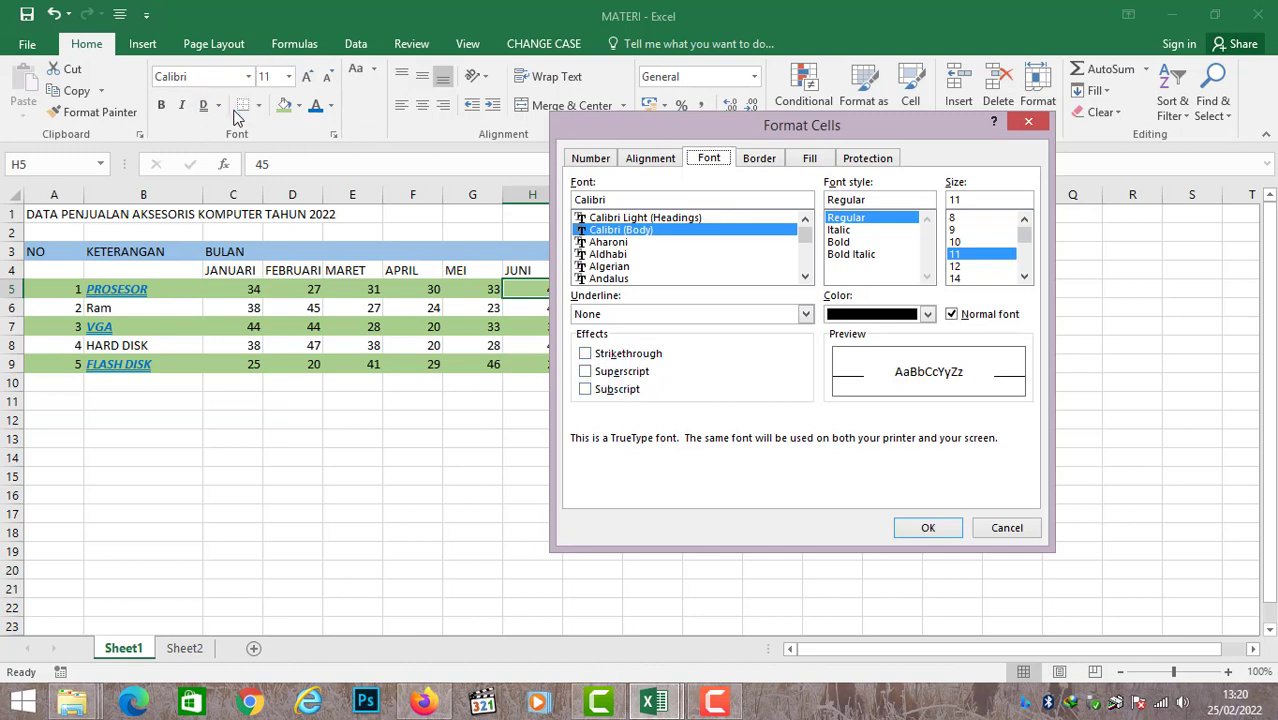
pyautogui.click(648, 356)
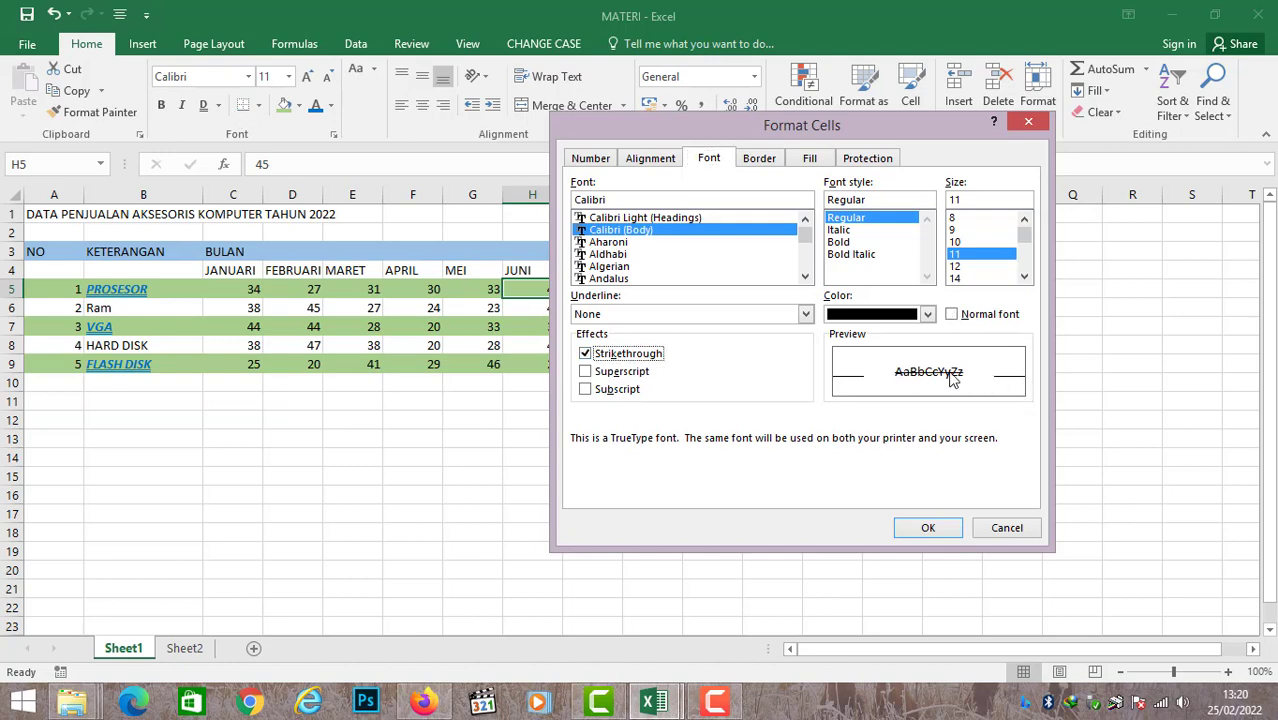
pyautogui.click(621, 374)
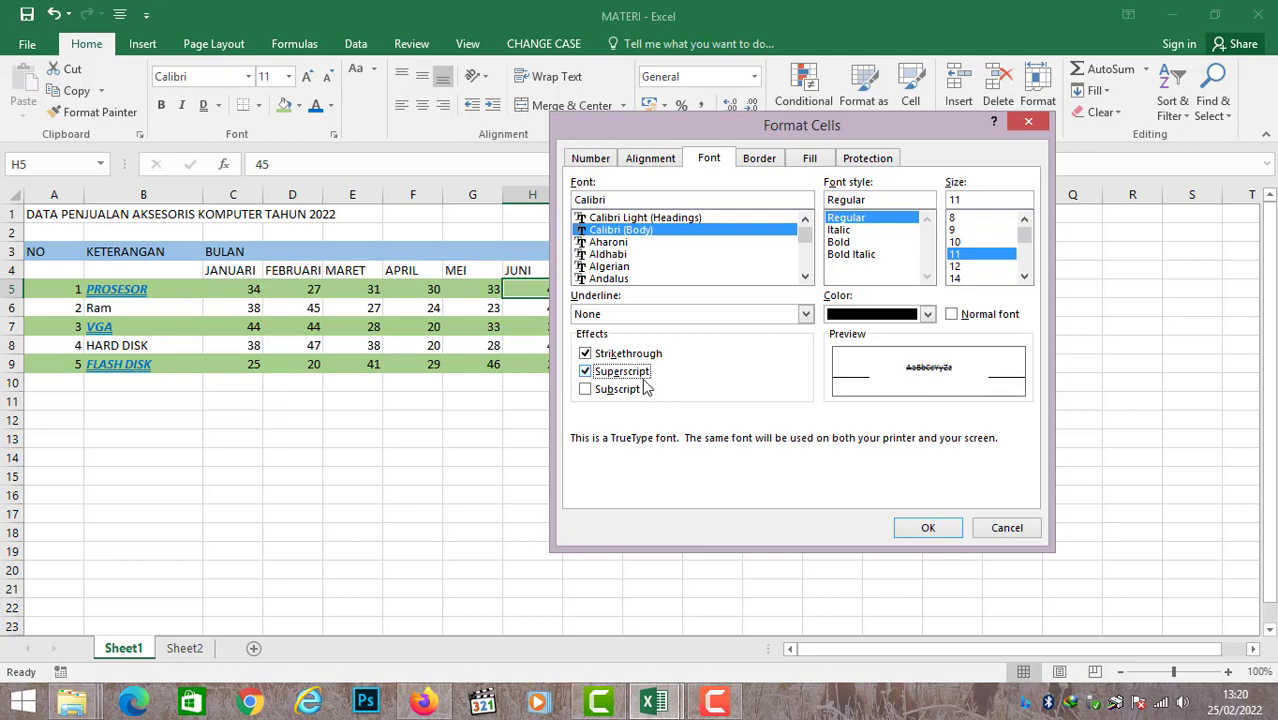
pyautogui.click(628, 391)
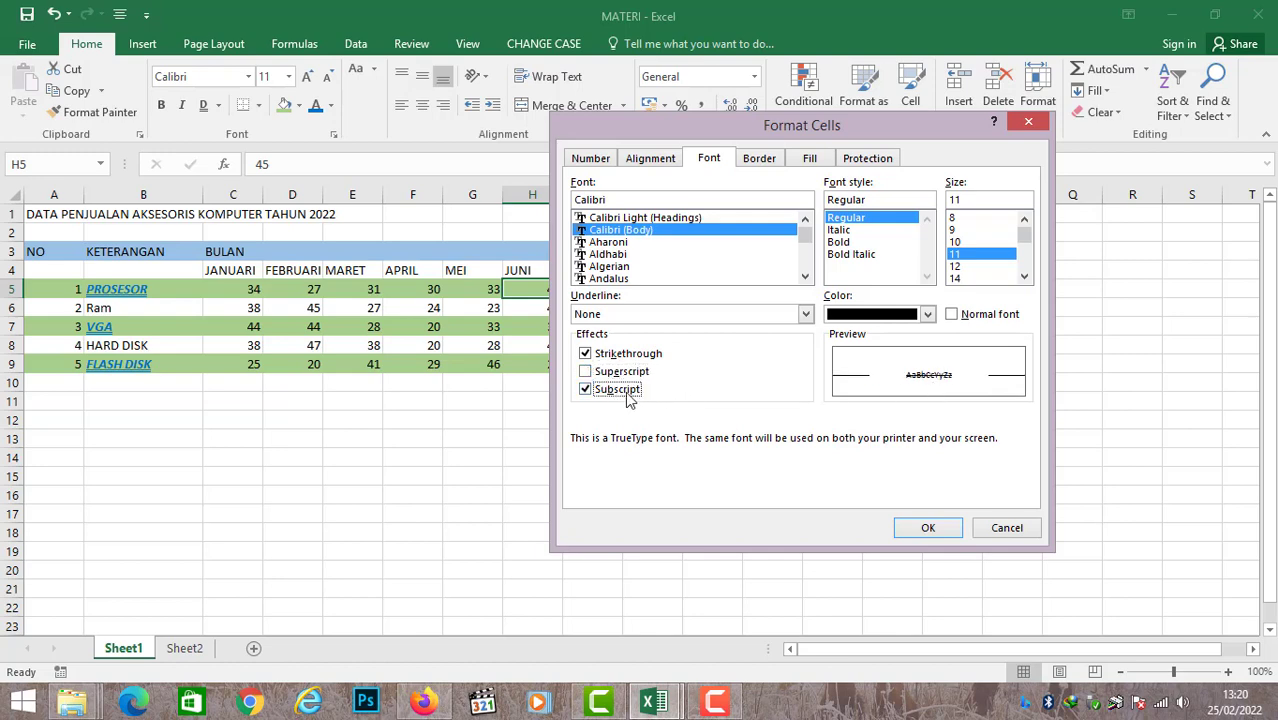
pyautogui.click(607, 357)
pyautogui.click(609, 387)
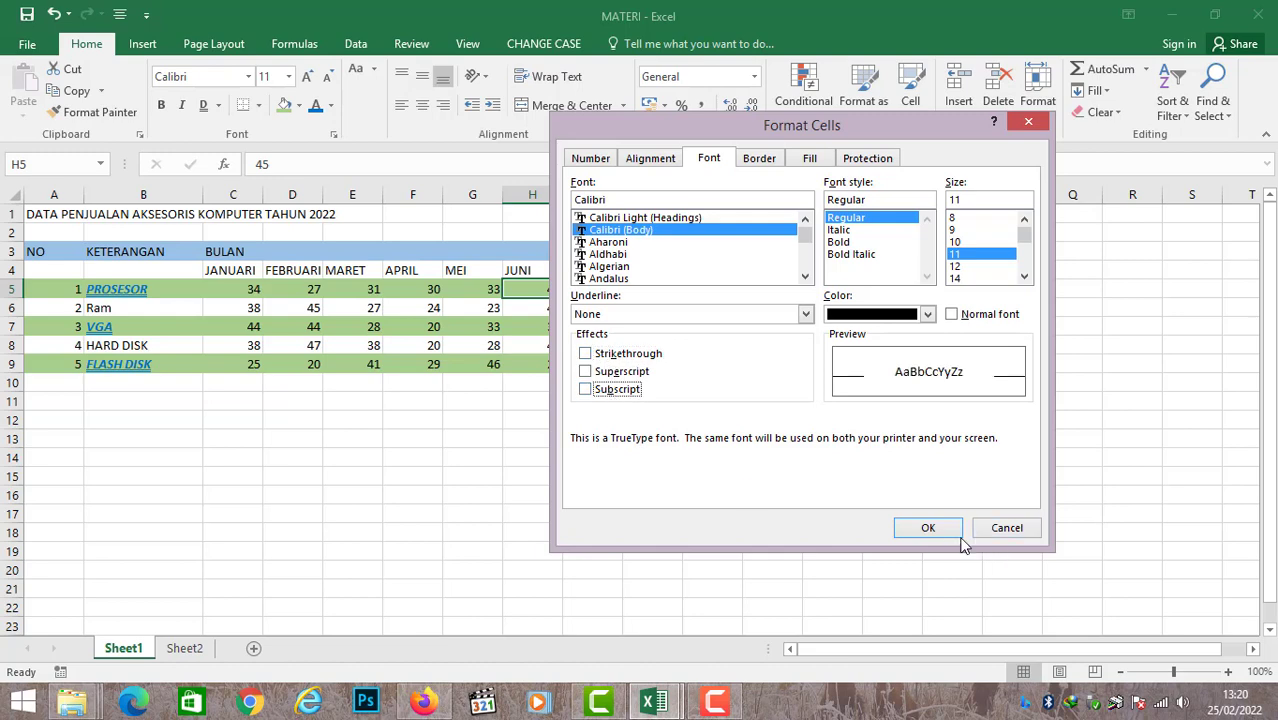
pyautogui.click(996, 530)
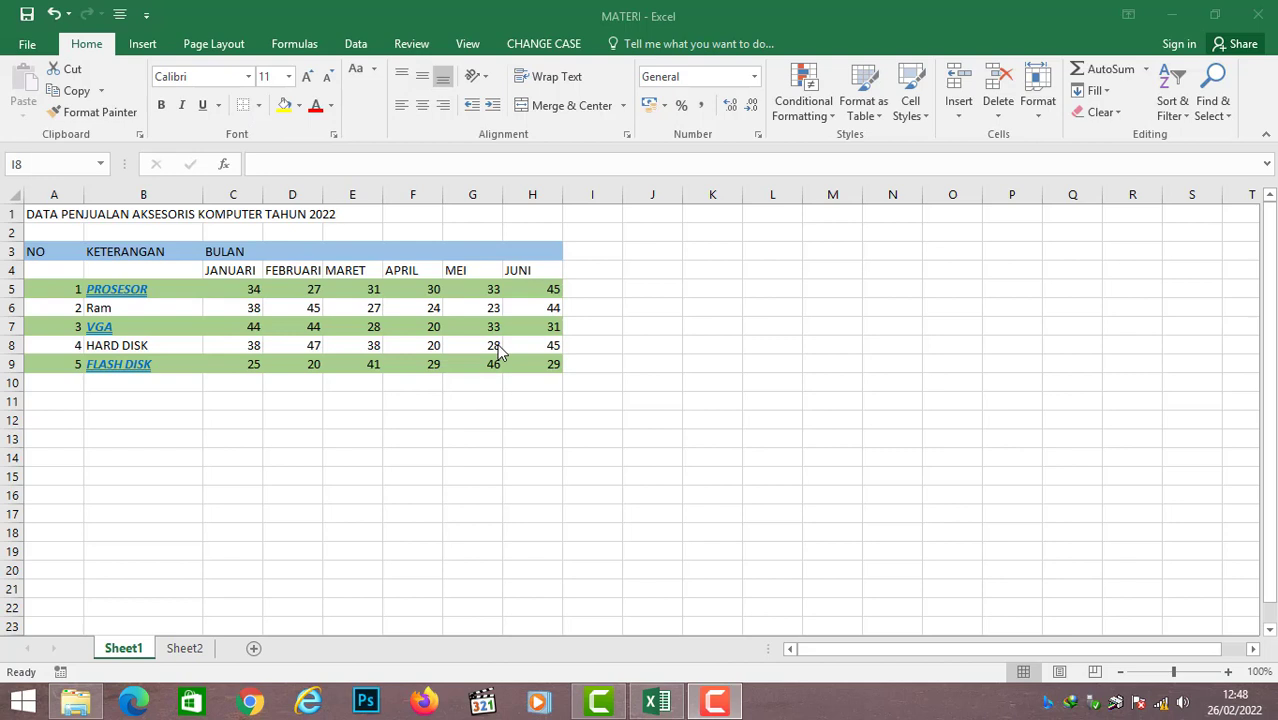
# - Apply All Borders to the sales table, cells A3:H9
pyautogui.moveTo(795, 290); pyautogui.dragTo(1023, 472)
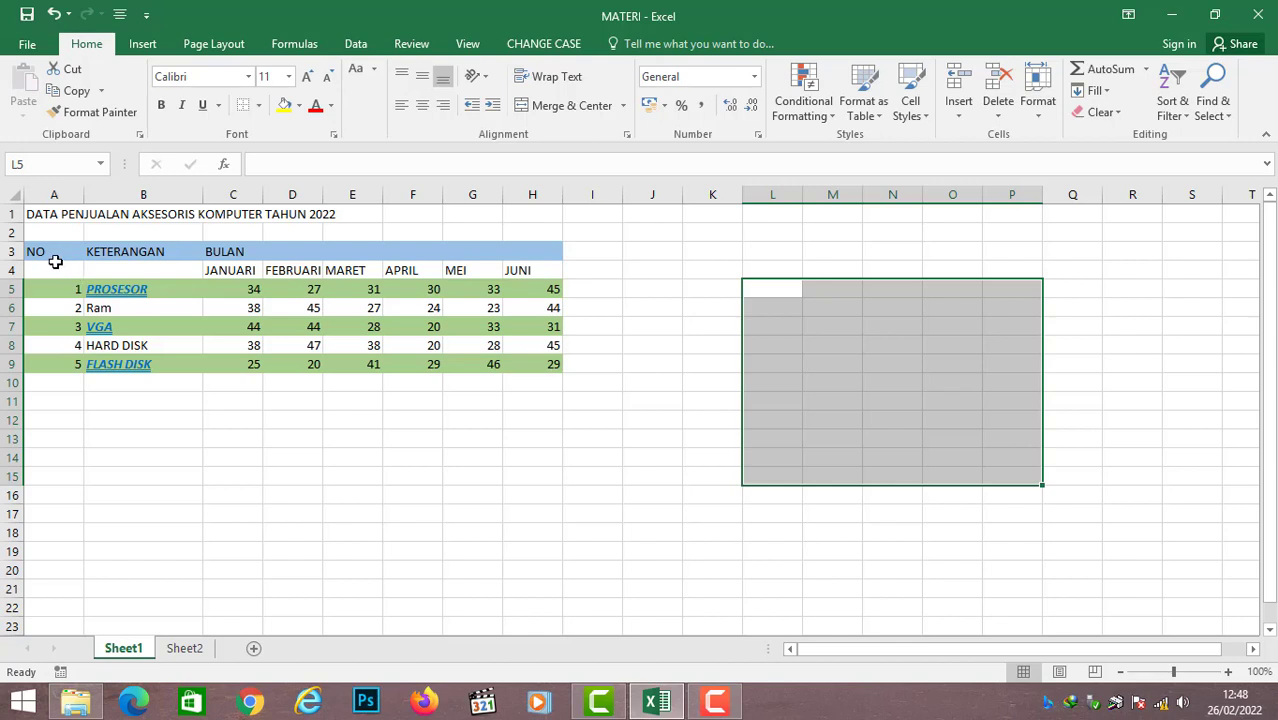
pyautogui.moveTo(44, 253); pyautogui.dragTo(536, 362)
pyautogui.click(258, 105)
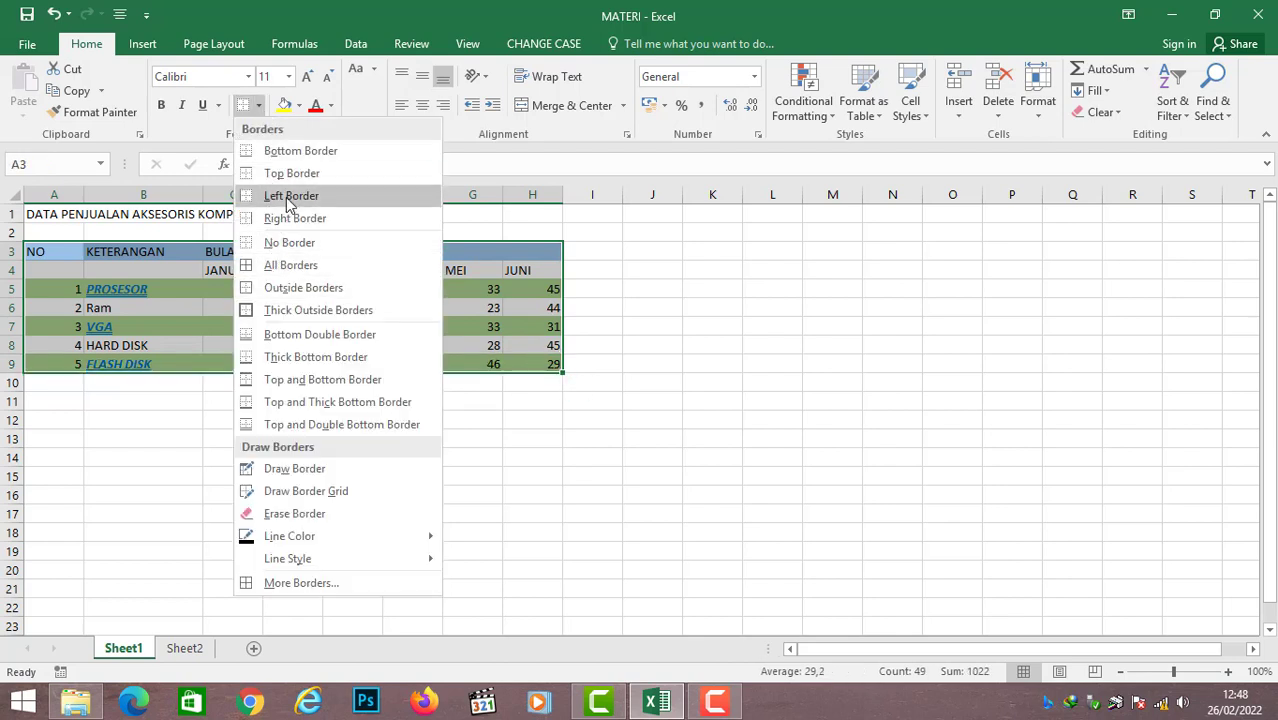
pyautogui.click(258, 106)
pyautogui.click(258, 106)
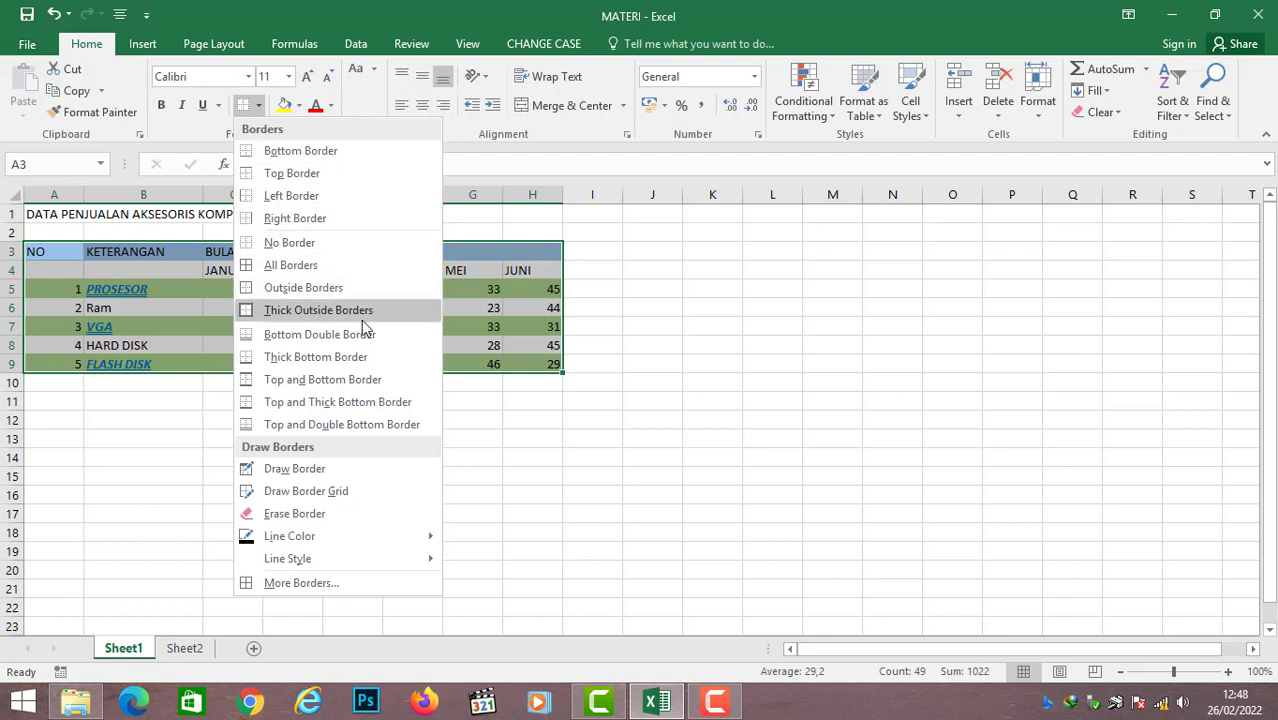
pyautogui.click(318, 267)
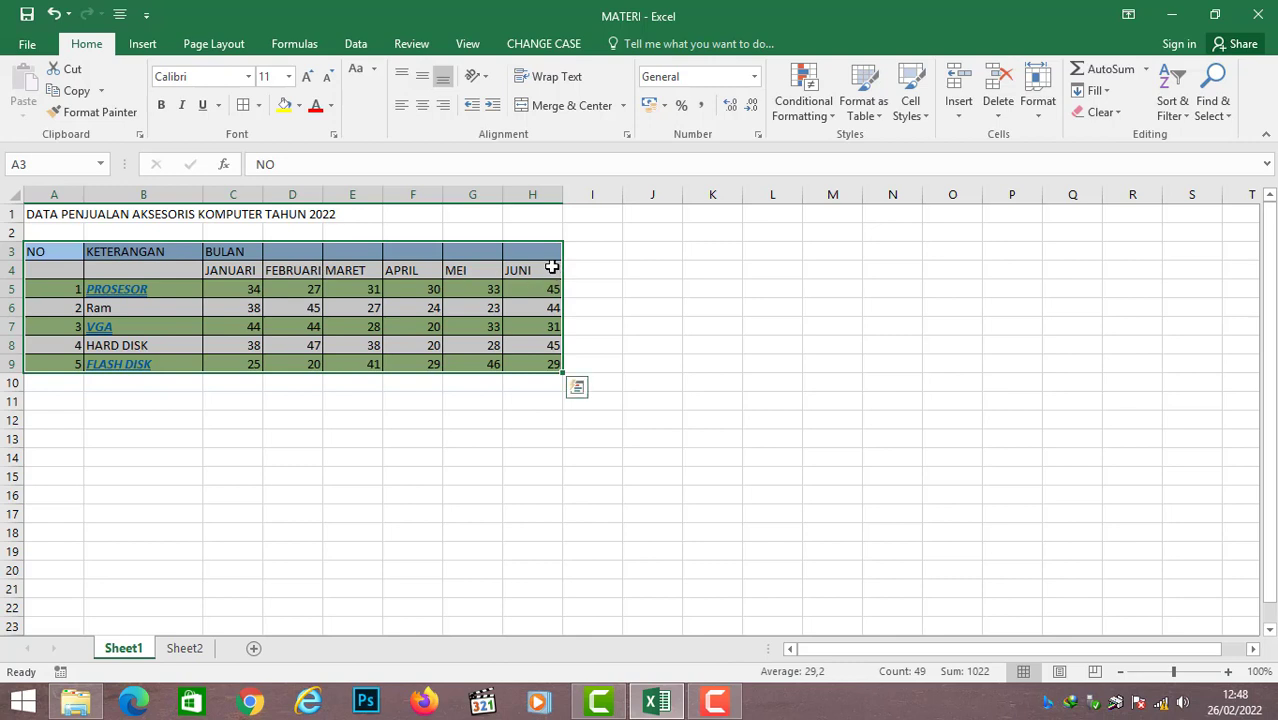
# - Put Thick Outside Borders around the sales table, cells A3:H9
pyautogui.click(258, 105)
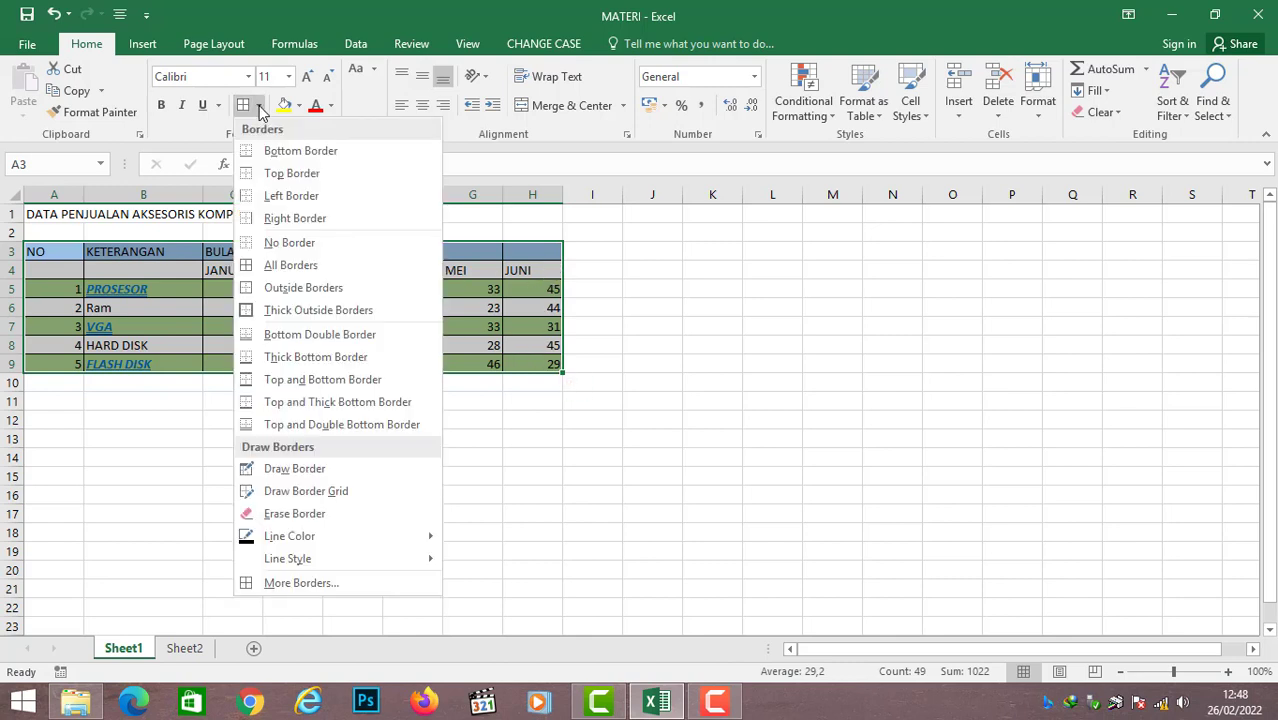
pyautogui.click(302, 310)
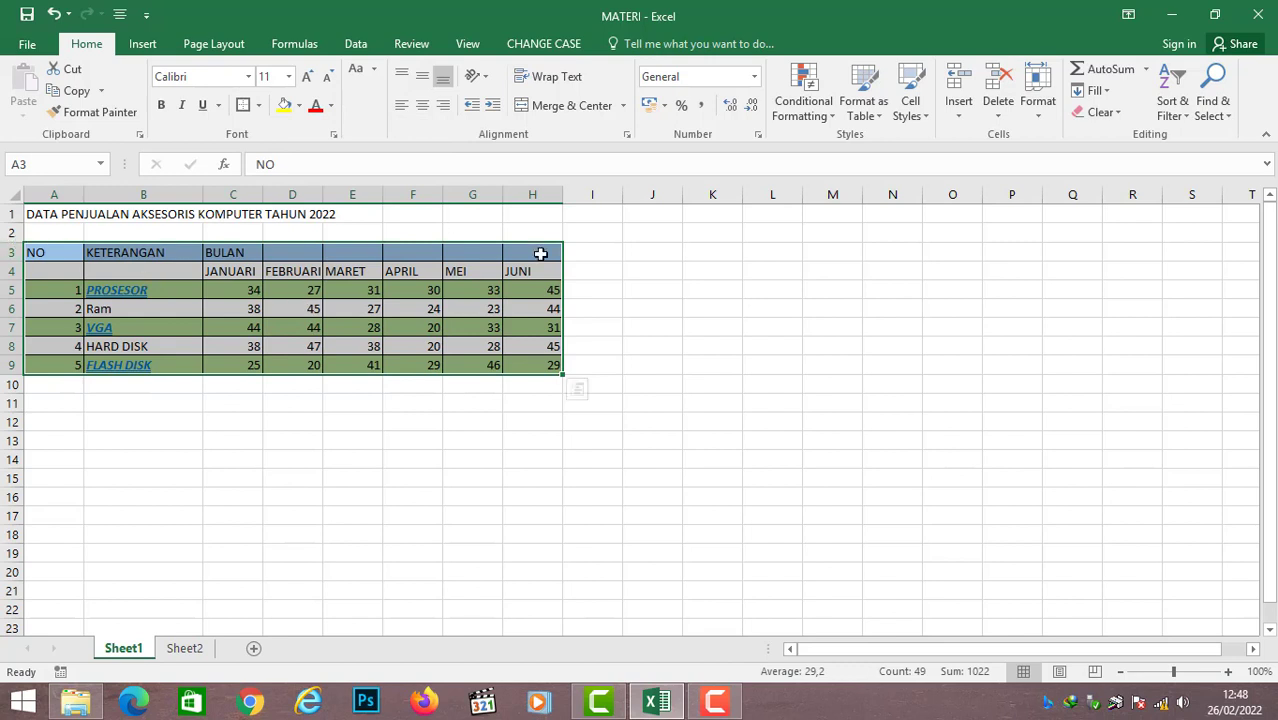
pyautogui.click(591, 303)
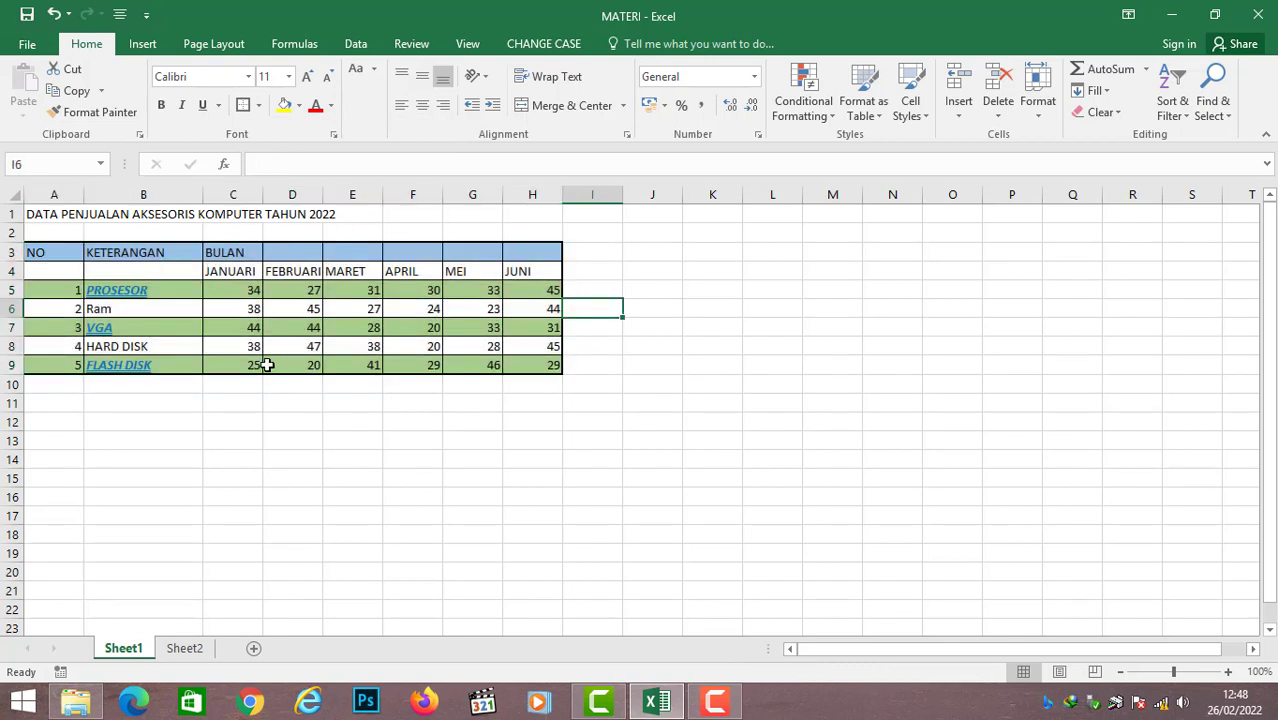
pyautogui.click(697, 288)
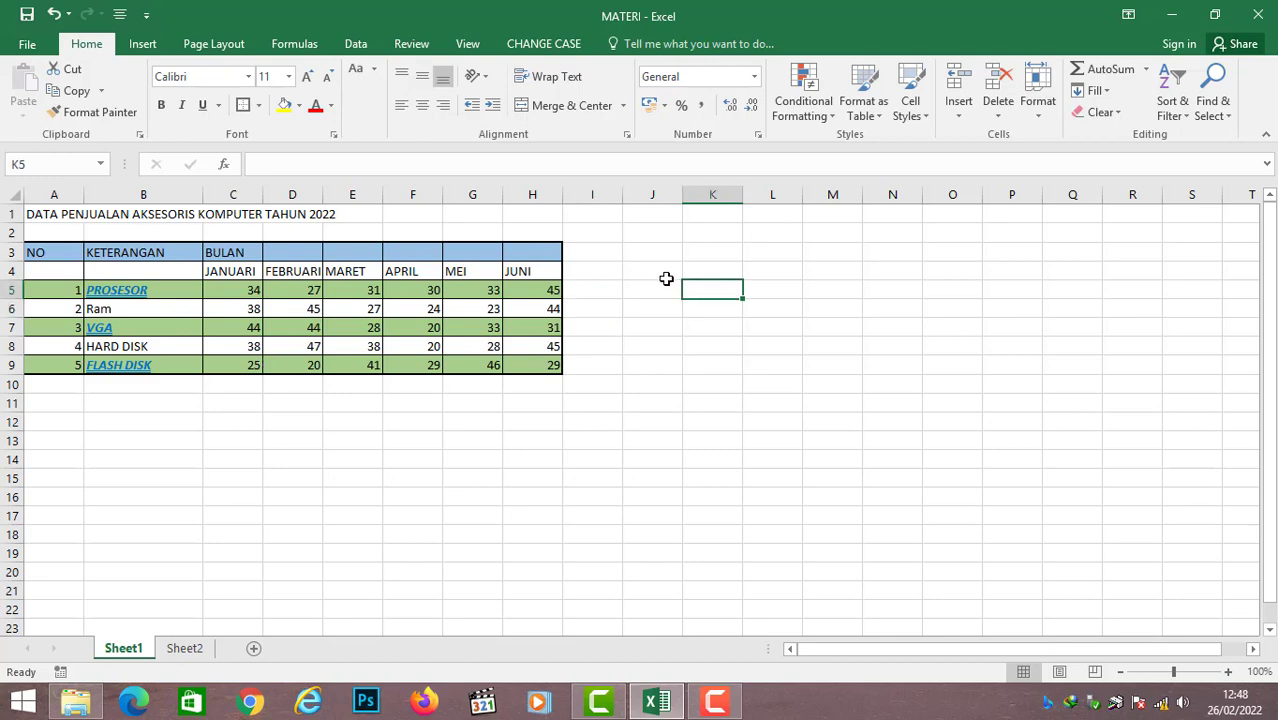
# - Add a Bottom Border to the empty cells J4:L5
pyautogui.moveTo(666, 279); pyautogui.dragTo(753, 282)
pyautogui.click(259, 106)
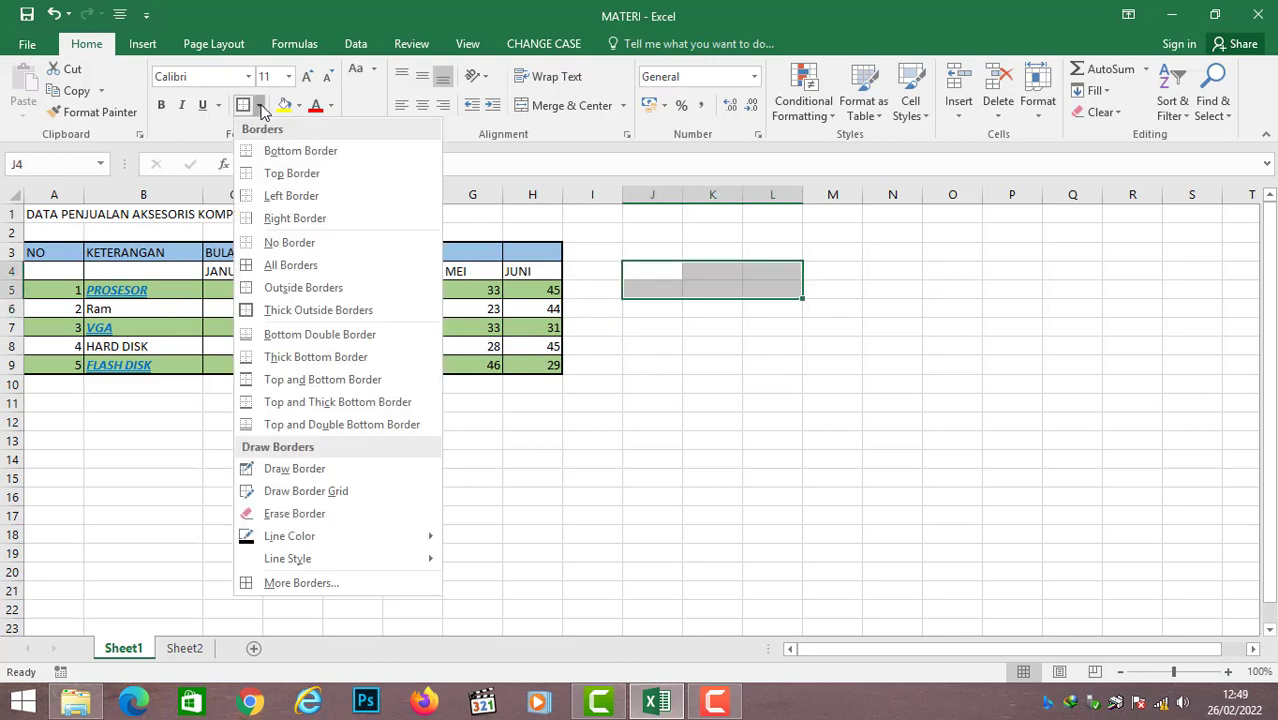
pyautogui.click(252, 150)
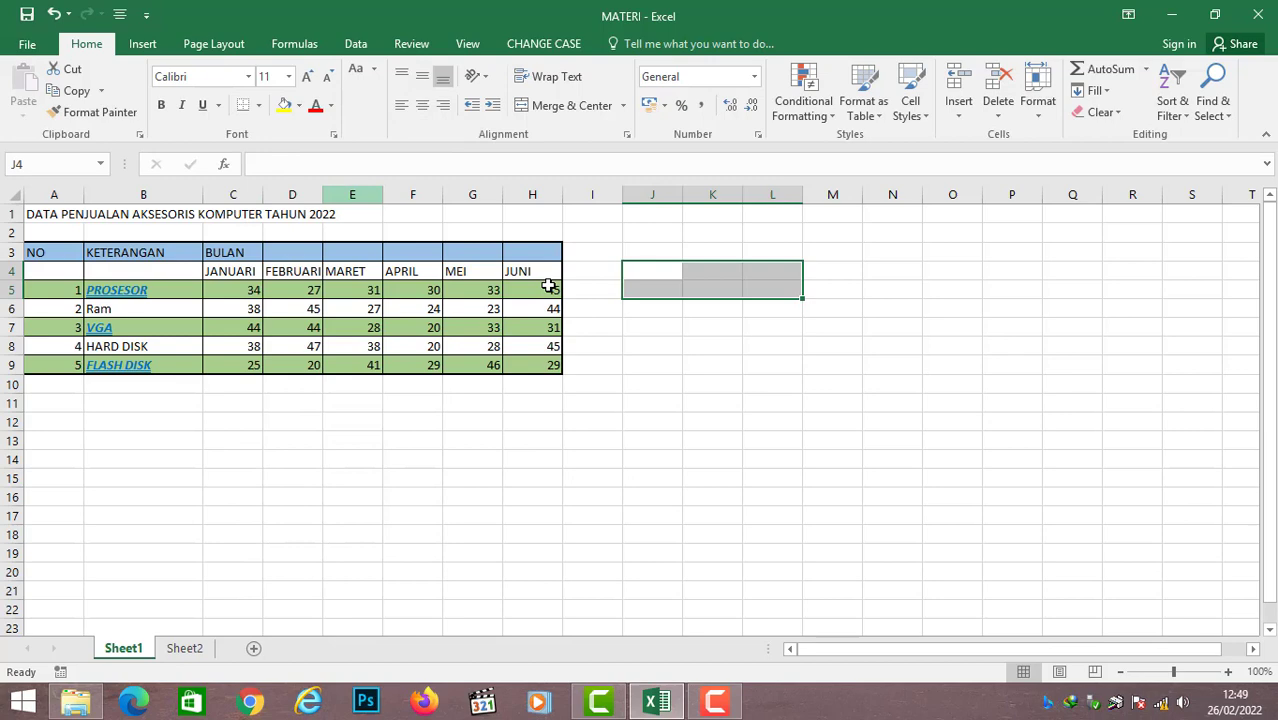
pyautogui.click(757, 331)
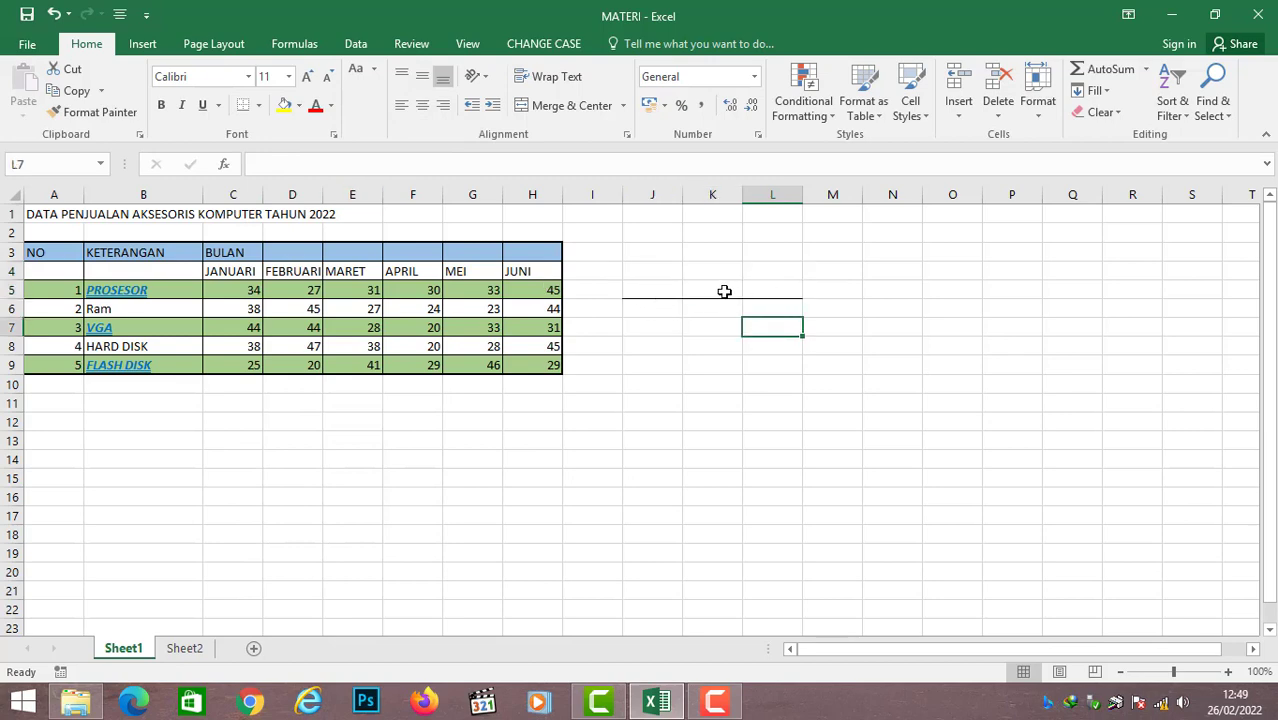
# - Add a Top Border to the empty cells N4:Q5
pyautogui.moveTo(910, 270); pyautogui.dragTo(1063, 292)
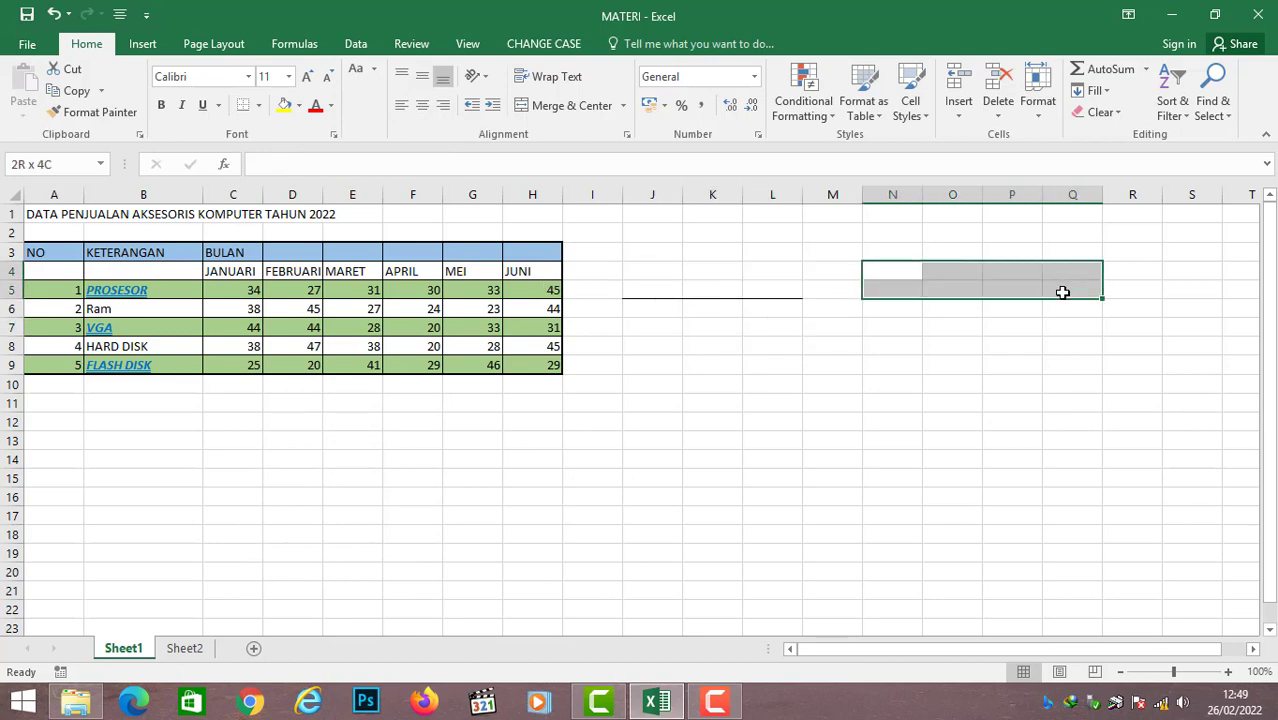
pyautogui.click(258, 105)
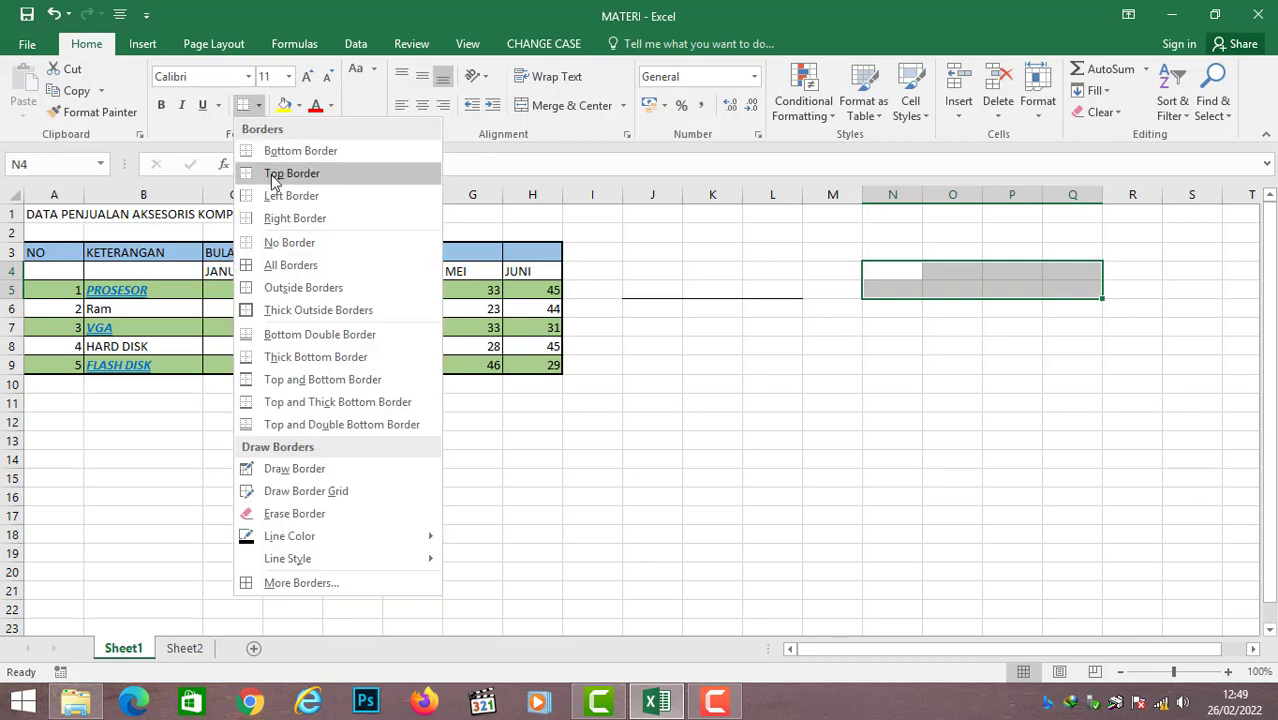
pyautogui.click(290, 173)
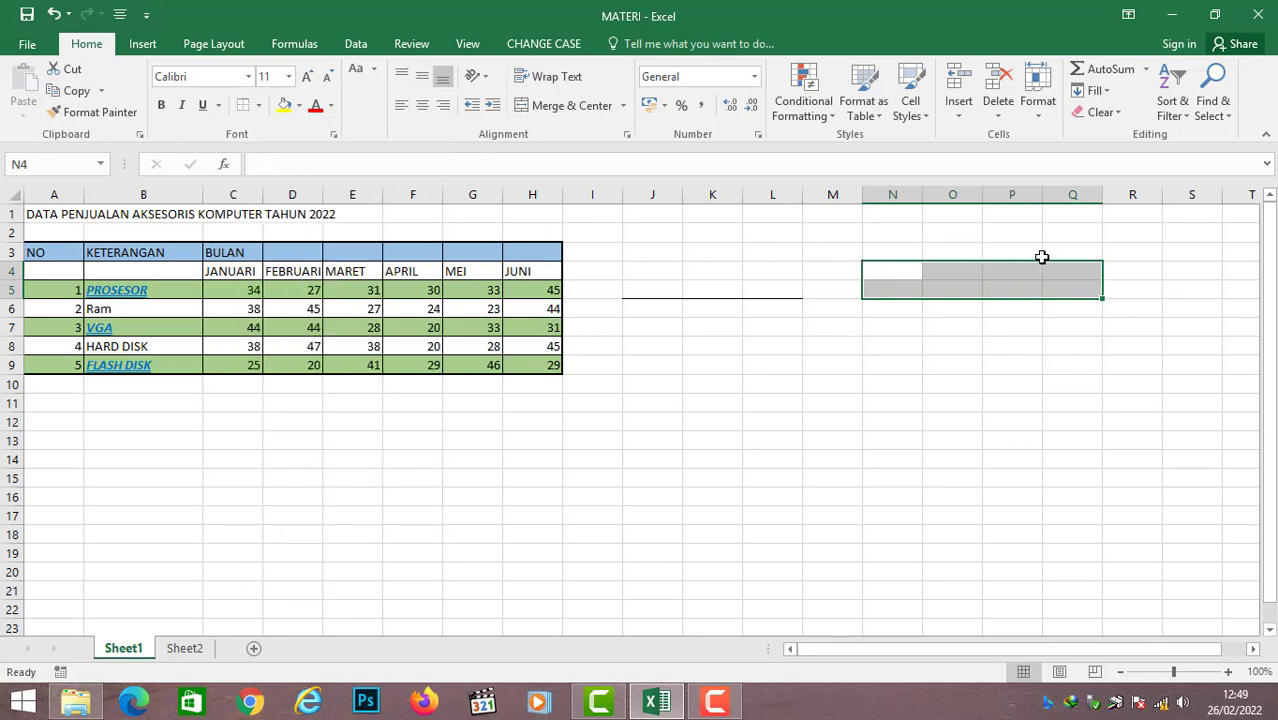
pyautogui.click(1001, 325)
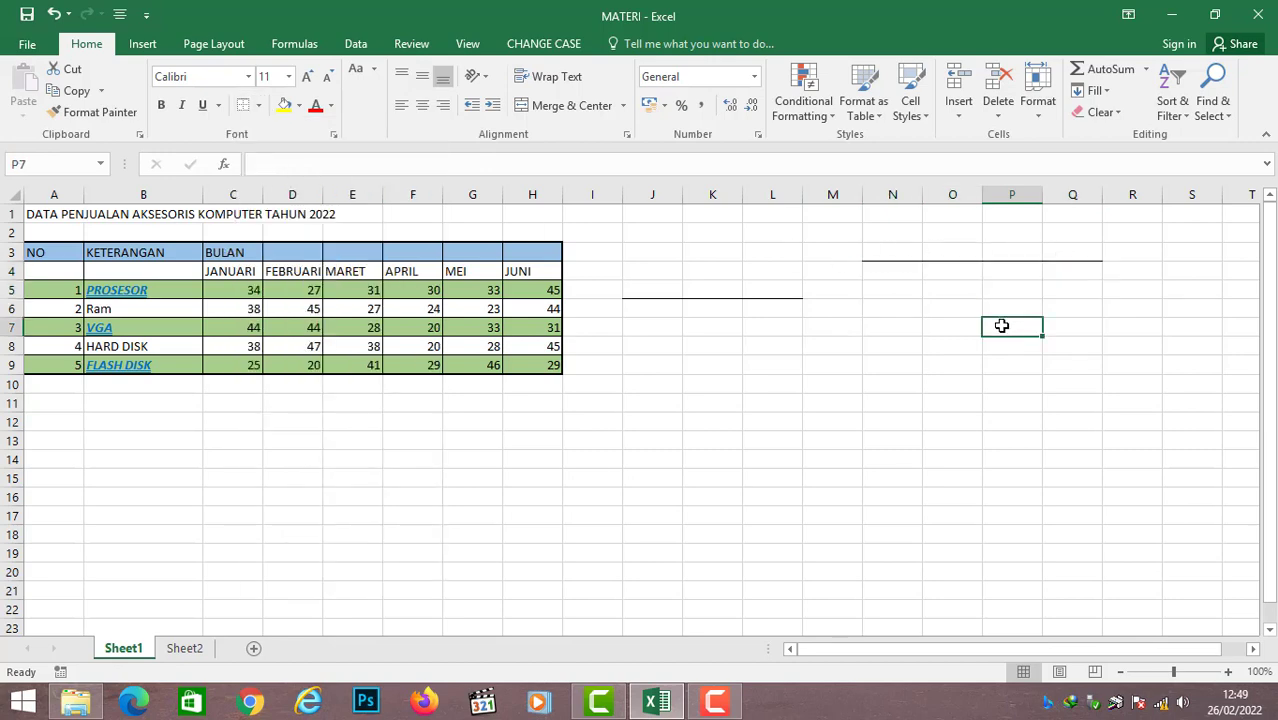
# - Add a Left Border to the empty cell P7
pyautogui.click(258, 105)
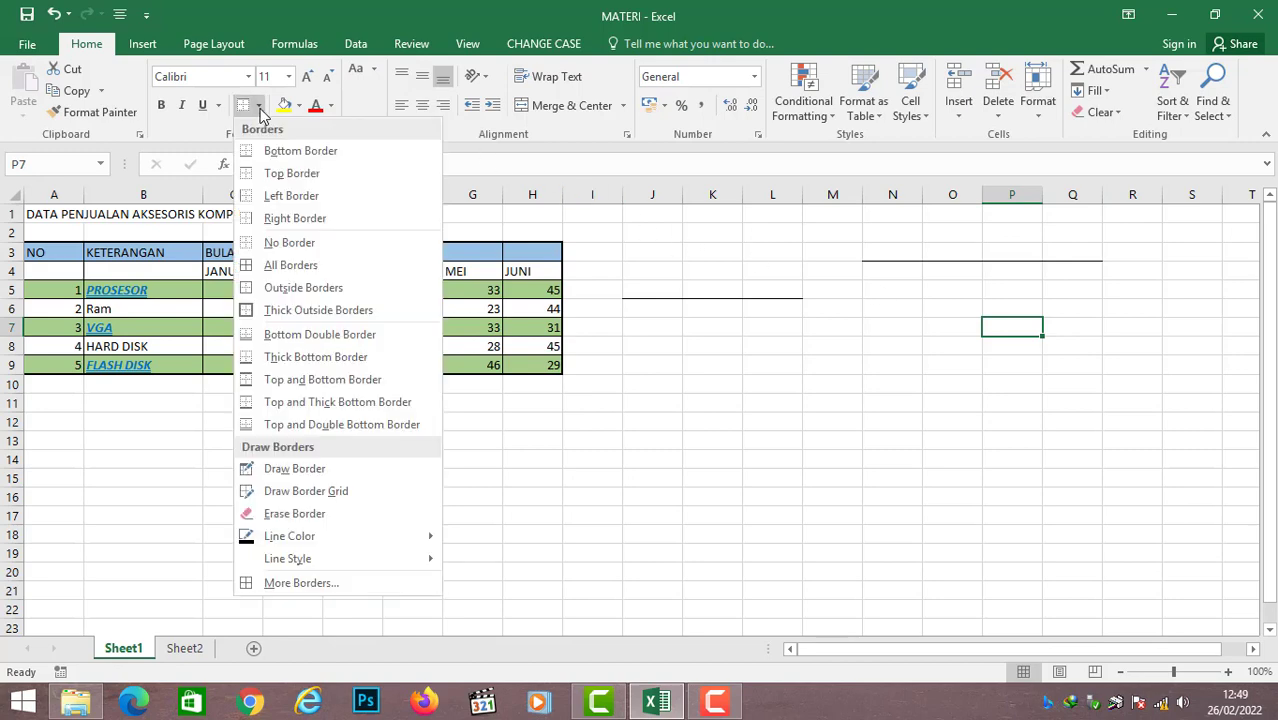
pyautogui.click(291, 195)
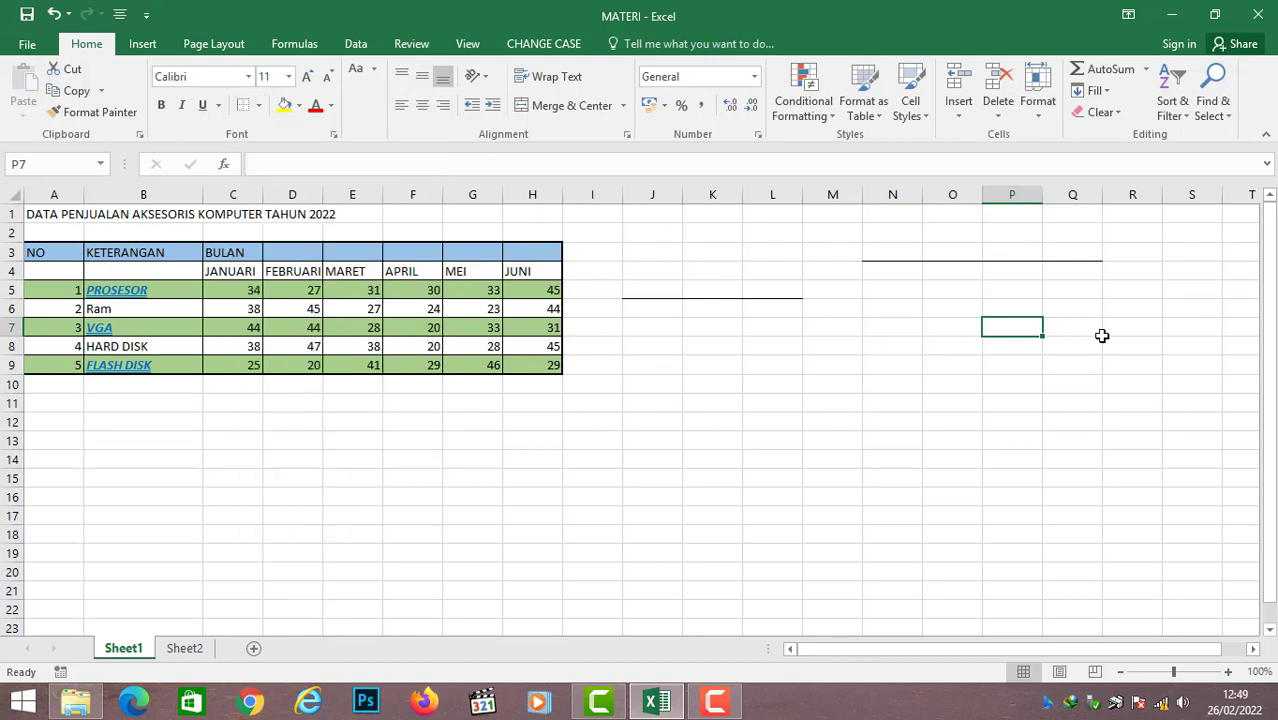
pyautogui.click(1025, 357)
pyautogui.click(1008, 345)
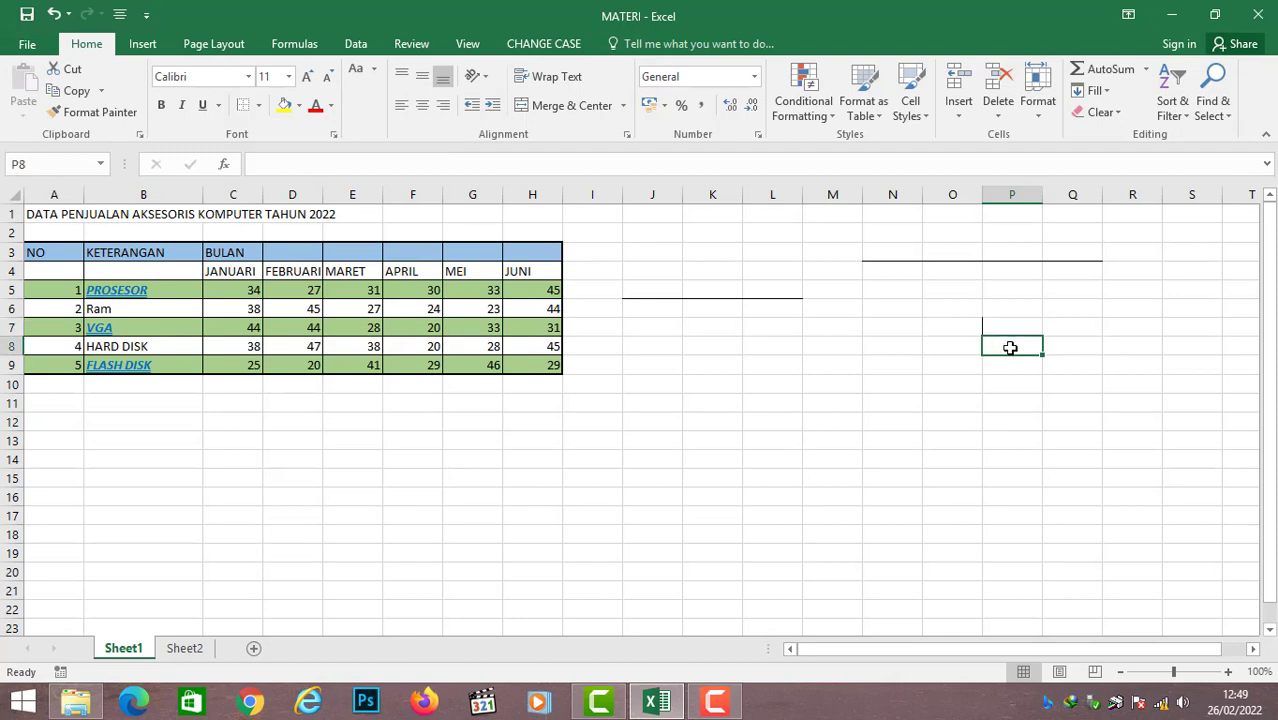
pyautogui.click(258, 105)
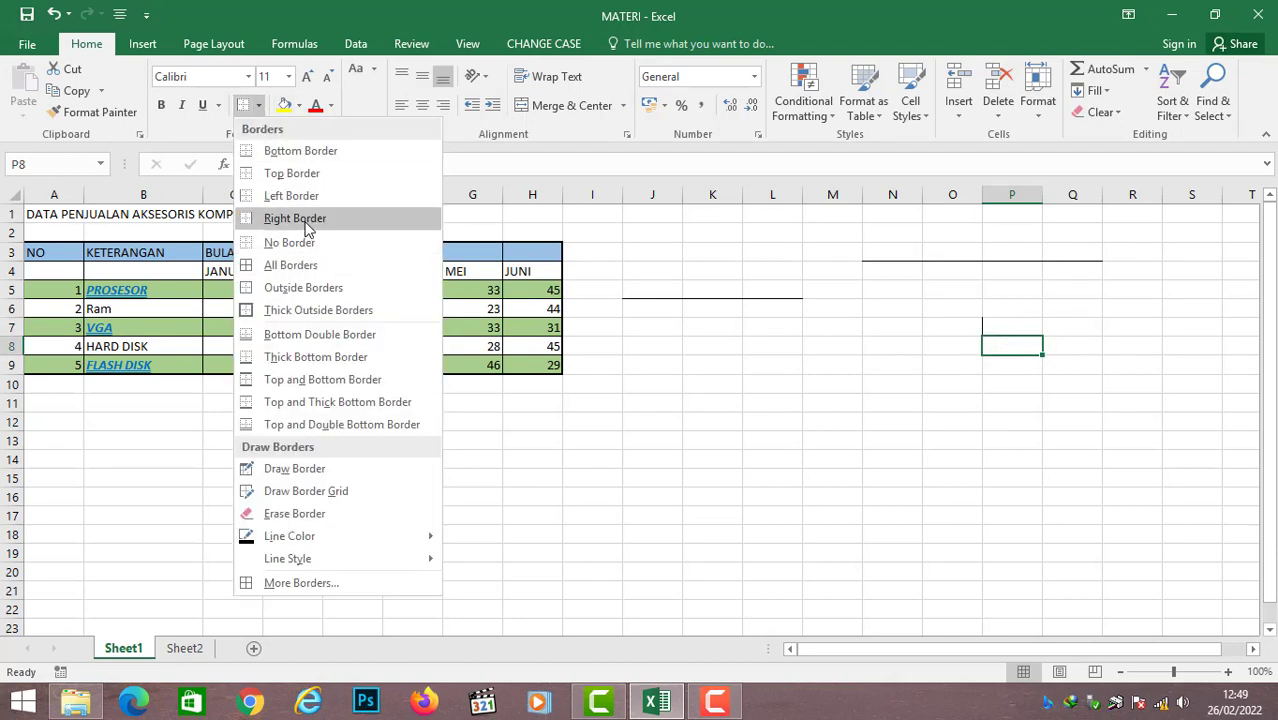
pyautogui.click(806, 410)
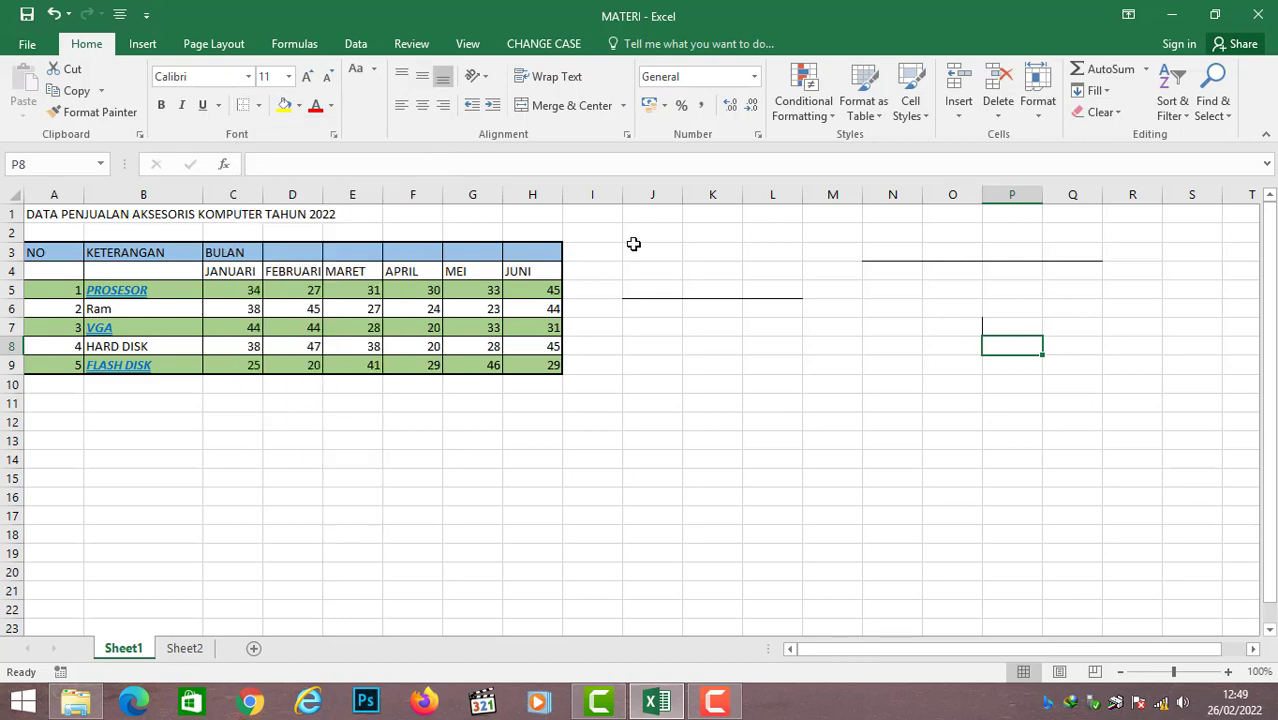
# - Remove all borders from the practice range J3:R9 and from the sales table A3:H9
pyautogui.moveTo(633, 245); pyautogui.dragTo(1120, 363)
pyautogui.click(258, 105)
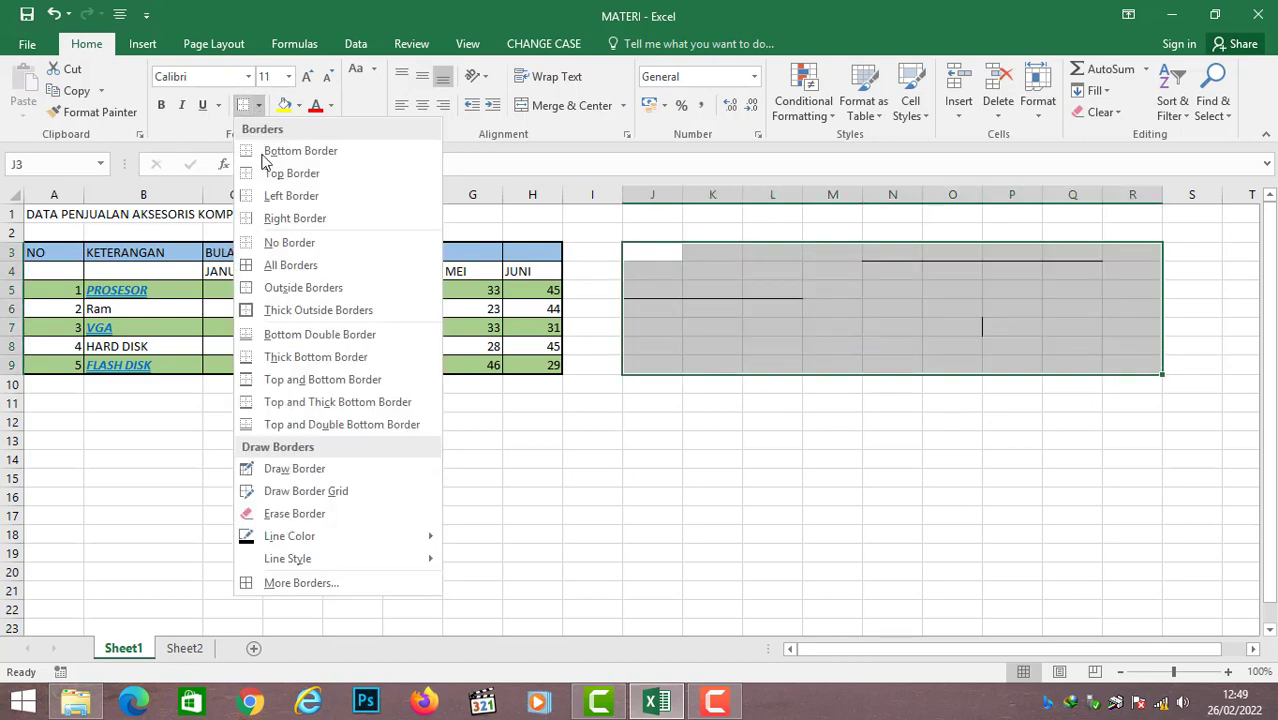
pyautogui.click(275, 243)
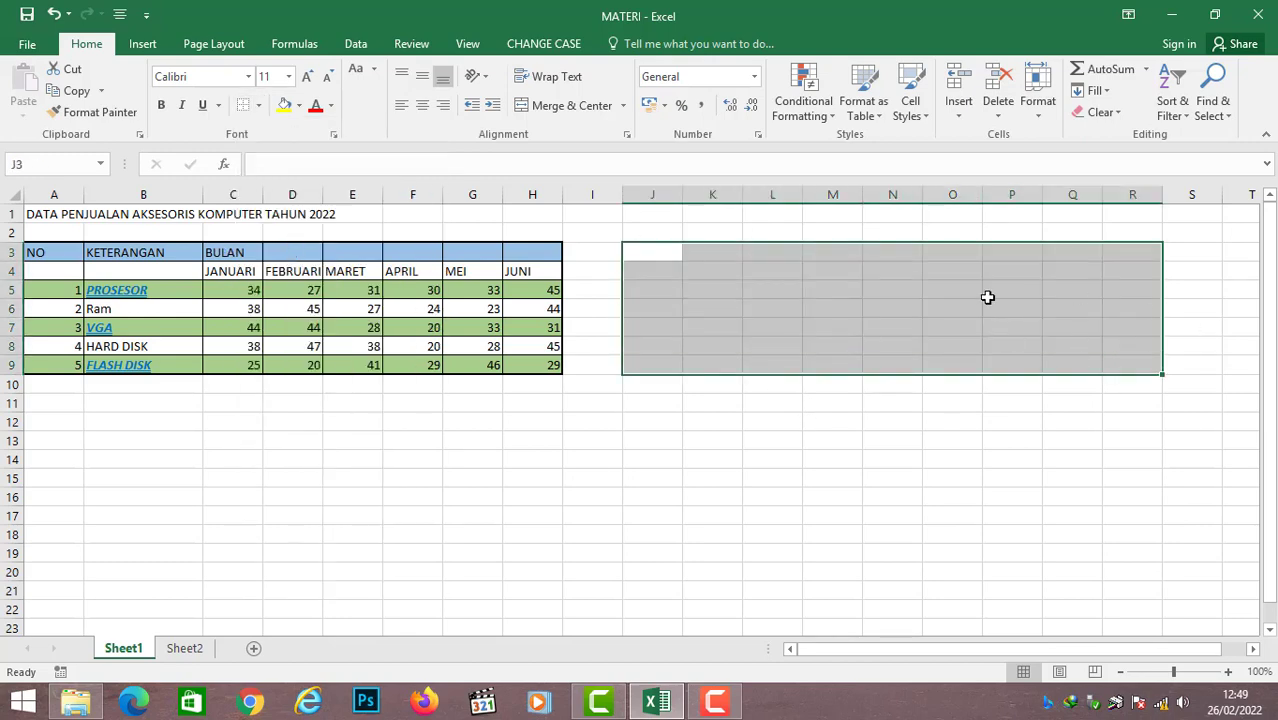
pyautogui.moveTo(44, 250); pyautogui.dragTo(551, 356)
pyautogui.click(244, 109)
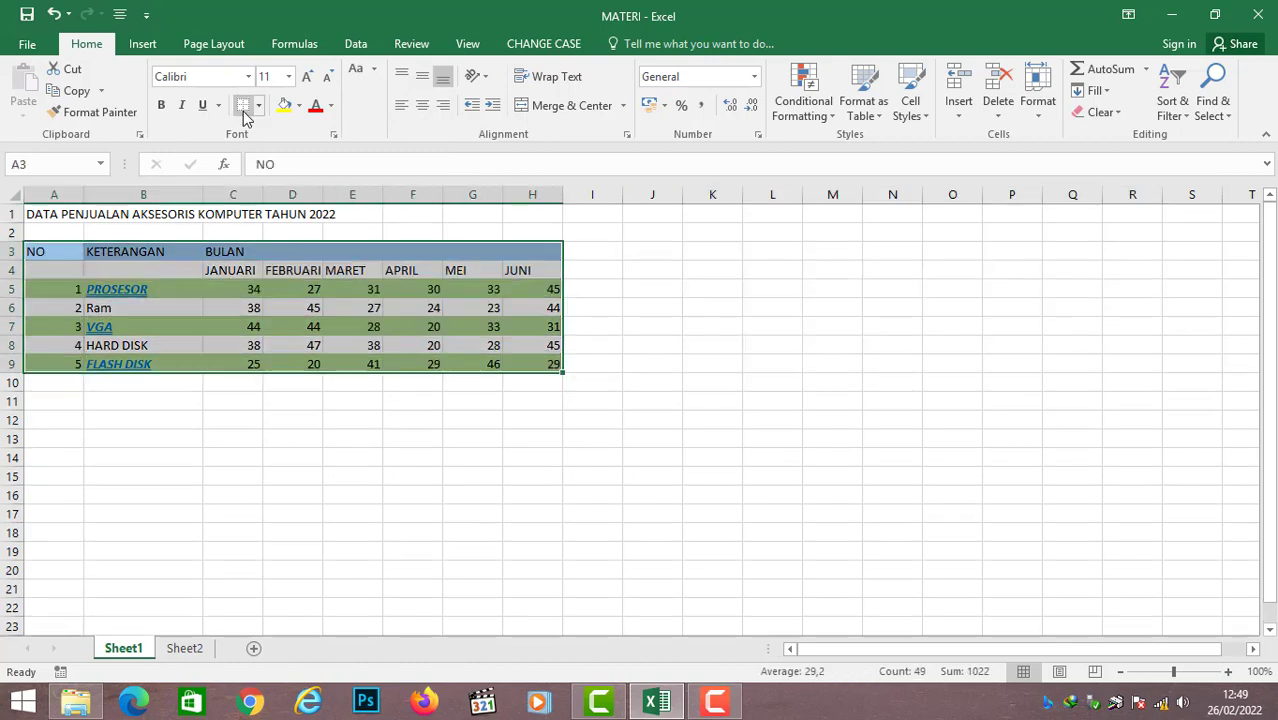
pyautogui.click(259, 107)
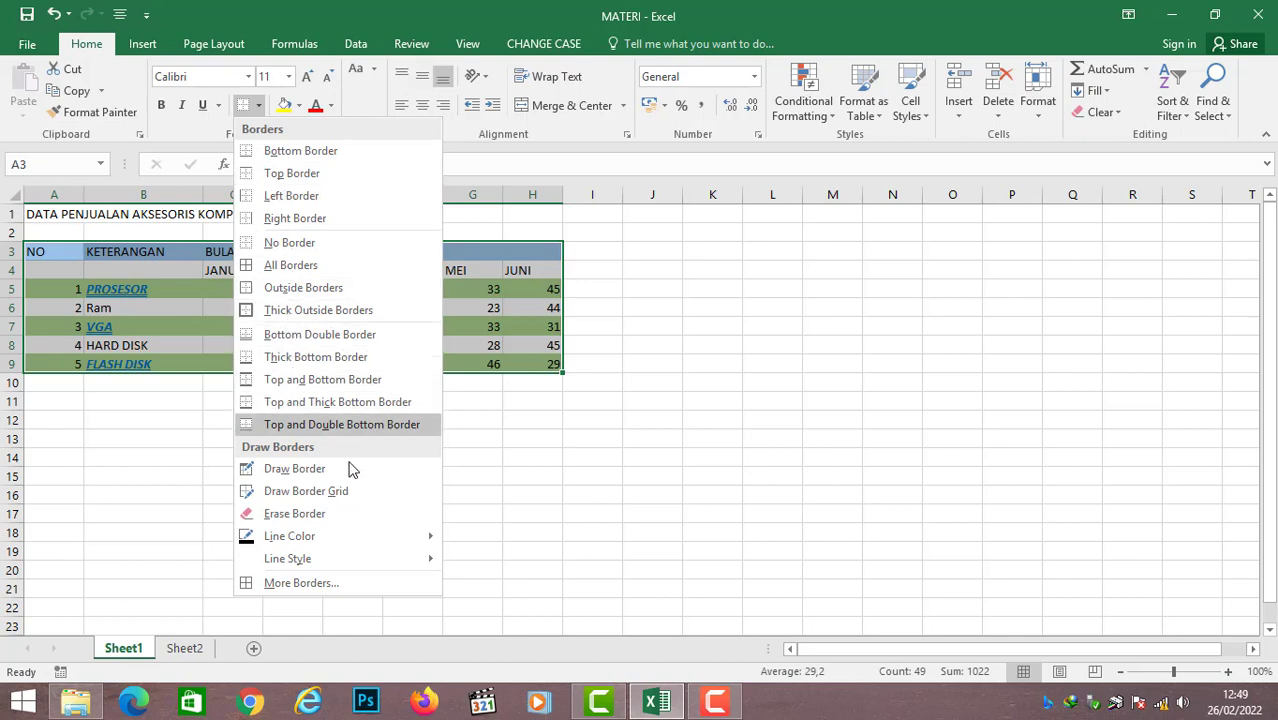
pyautogui.click(629, 437)
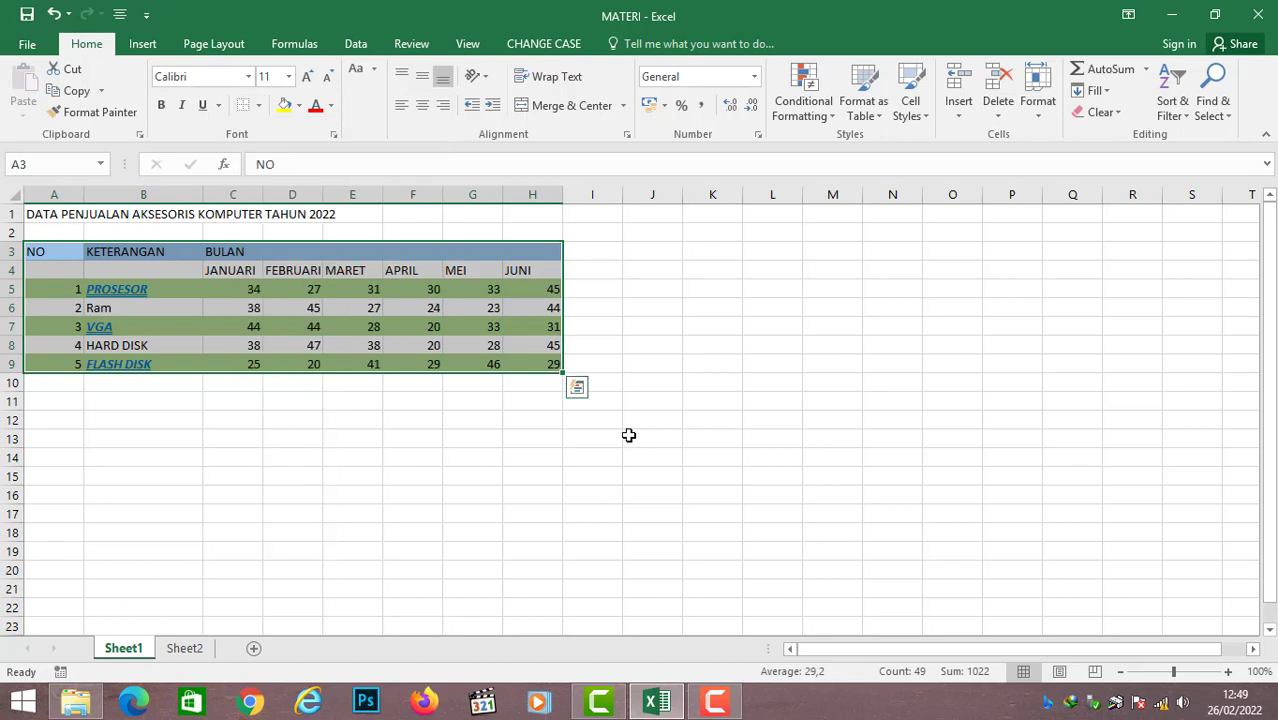
pyautogui.click(258, 105)
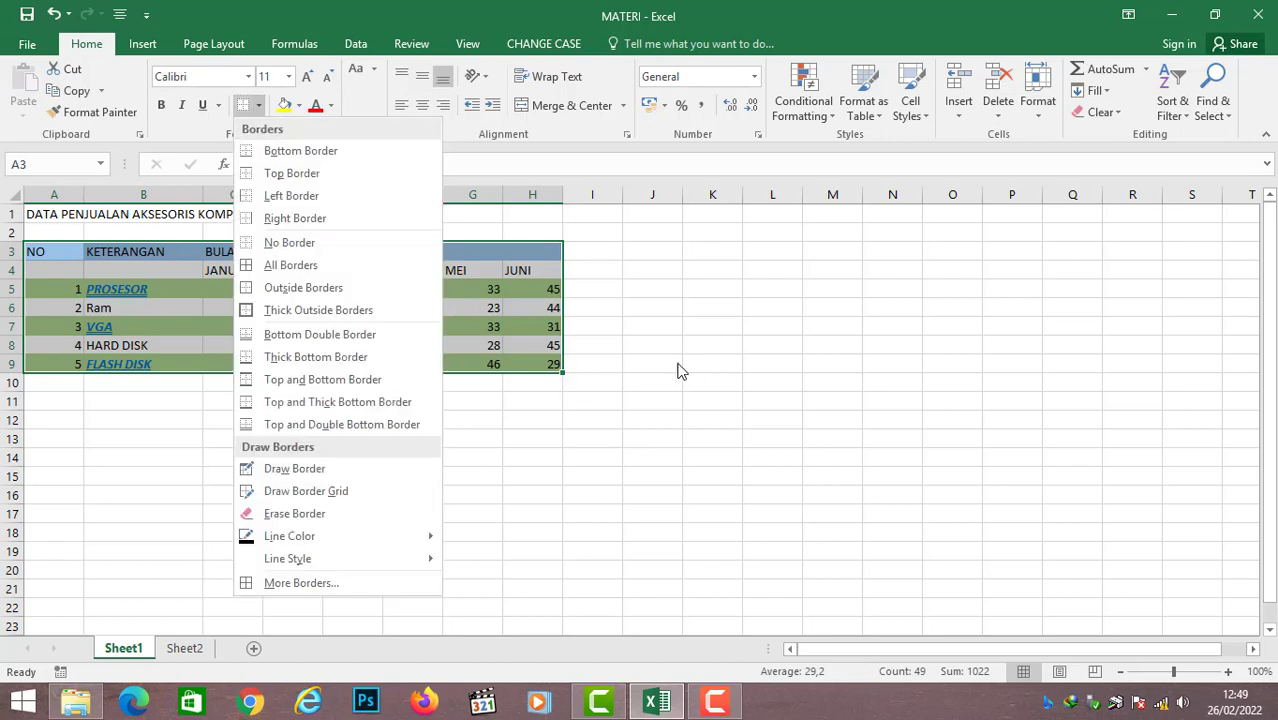
pyautogui.click(658, 326)
pyautogui.click(651, 312)
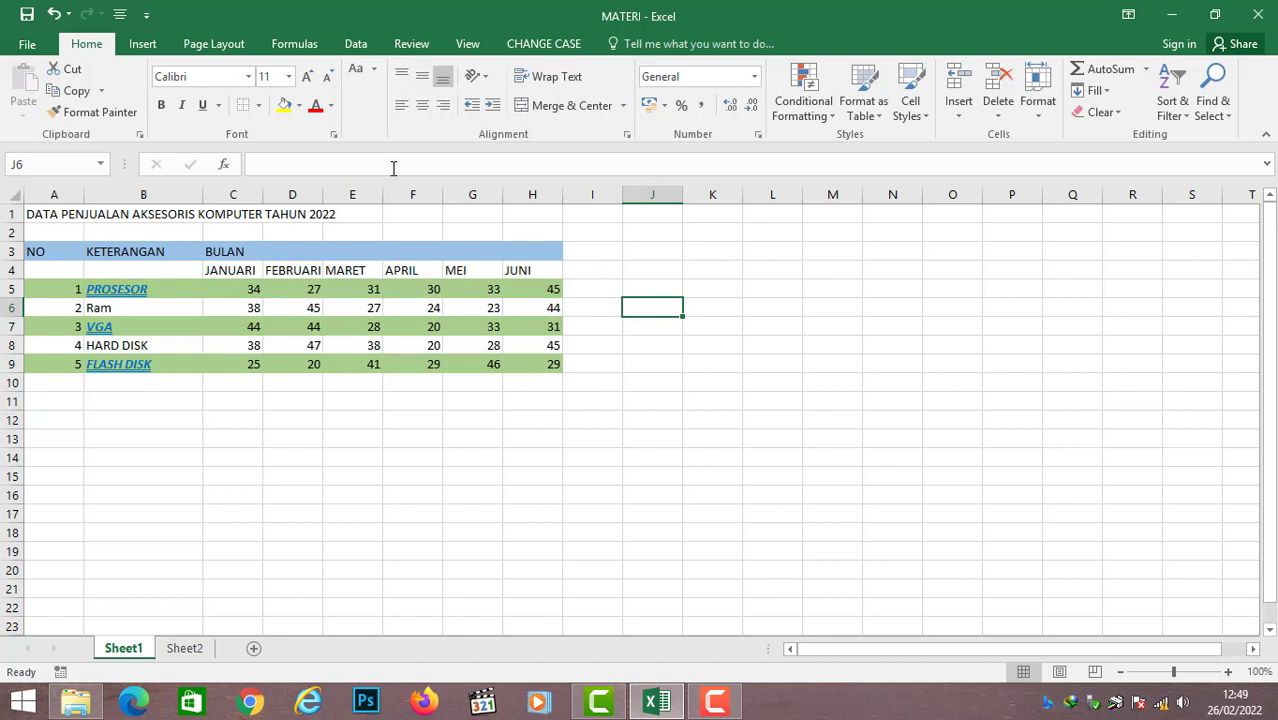
# - Use Draw Border to draw vertical lines along the edges of columns F to H, rows 3 to 9, and horizontal lines across F3:H3
pyautogui.click(258, 106)
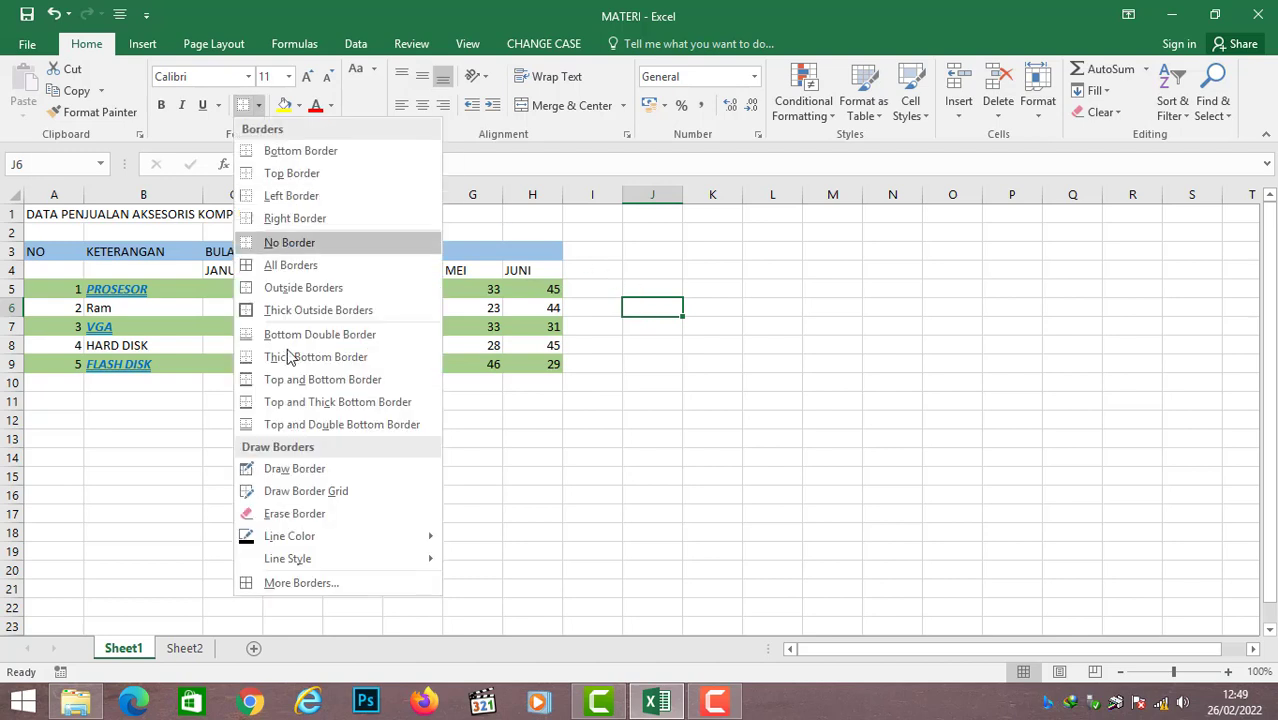
pyautogui.click(294, 468)
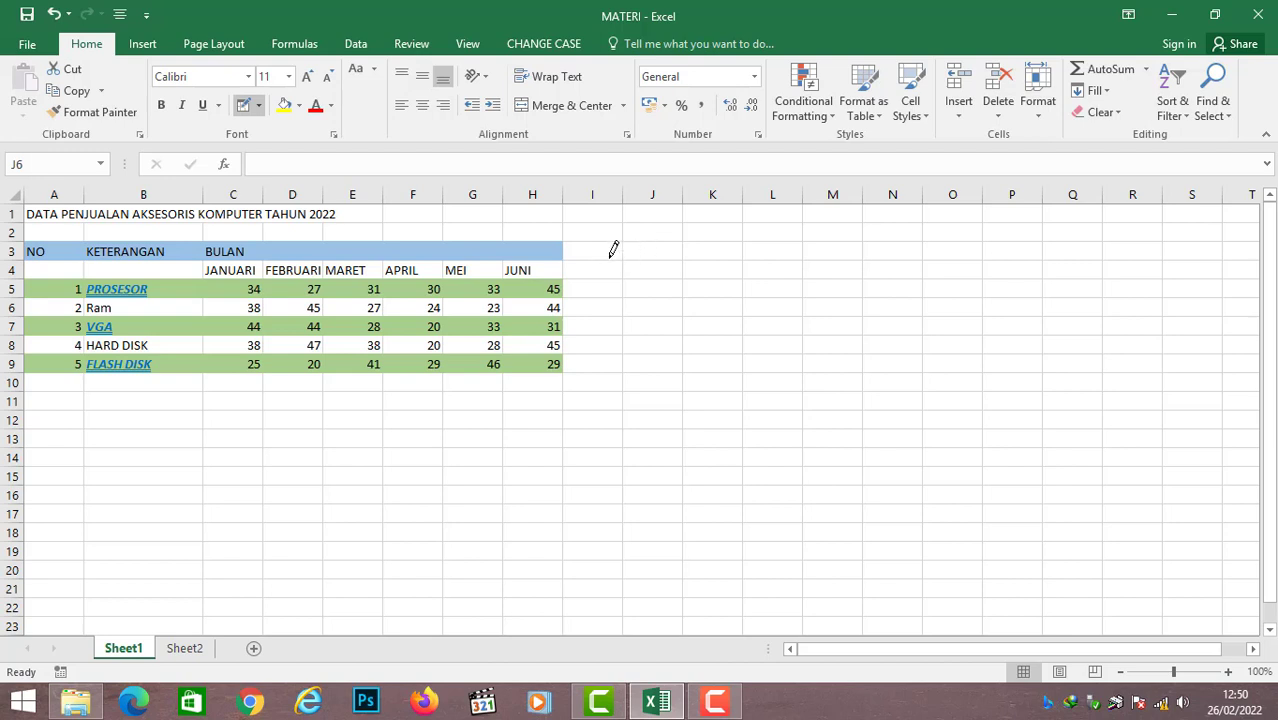
pyautogui.moveTo(565, 234); pyautogui.dragTo(563, 344)
pyautogui.moveTo(505, 240); pyautogui.dragTo(505, 362)
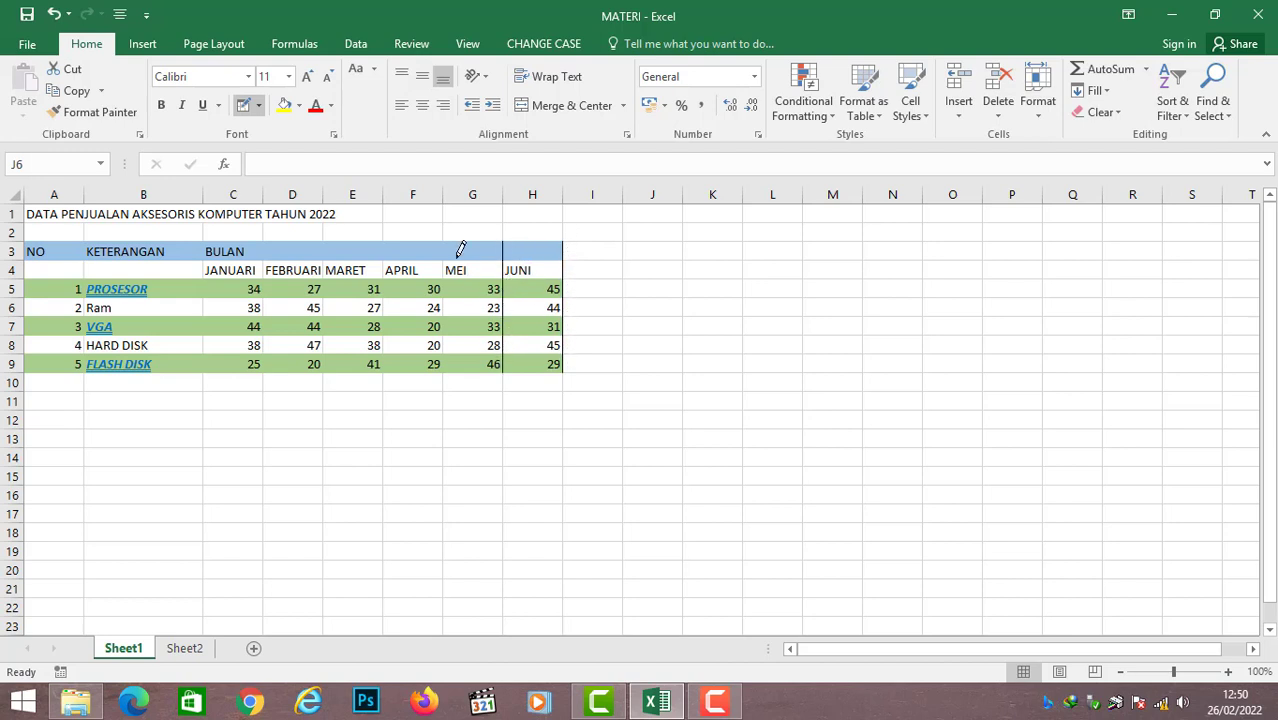
pyautogui.moveTo(447, 238); pyautogui.dragTo(443, 364)
pyautogui.moveTo(384, 243); pyautogui.dragTo(393, 363)
pyautogui.moveTo(390, 250); pyautogui.dragTo(549, 266)
pyautogui.moveTo(385, 237); pyautogui.dragTo(548, 255)
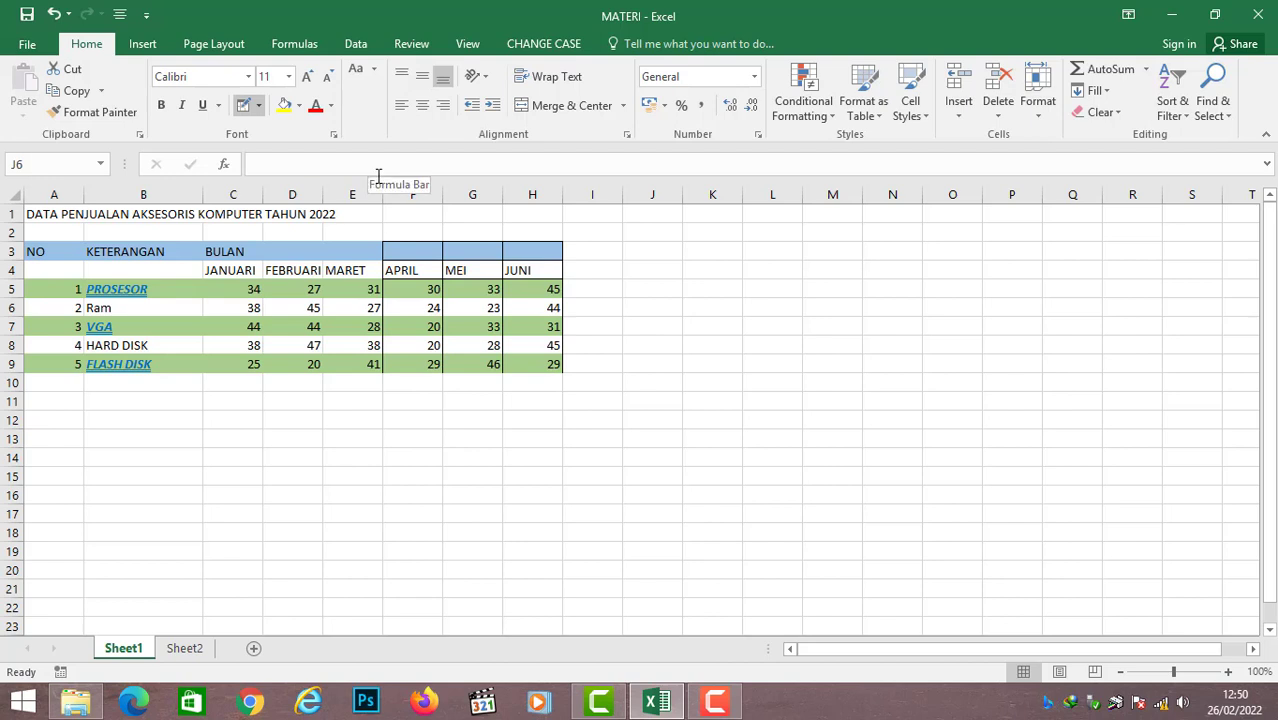
# - Turn the Erase Border tool on and switch it off again
pyautogui.click(258, 105)
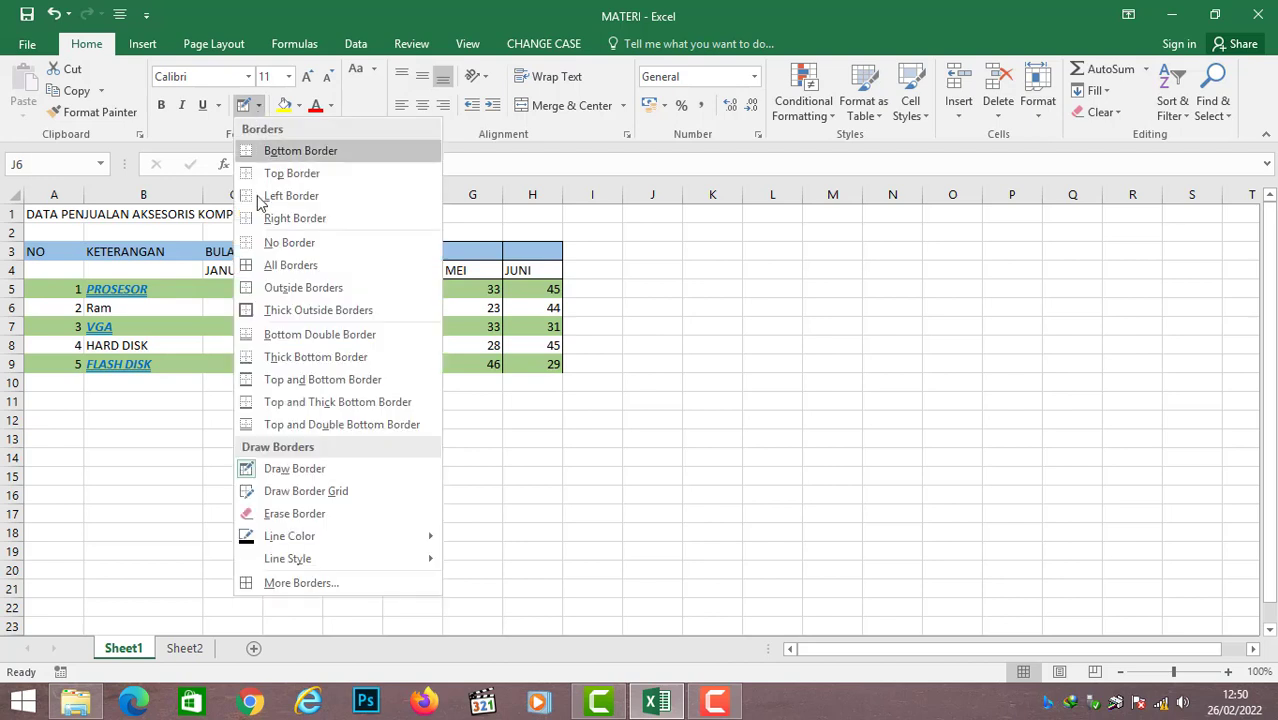
pyautogui.click(309, 515)
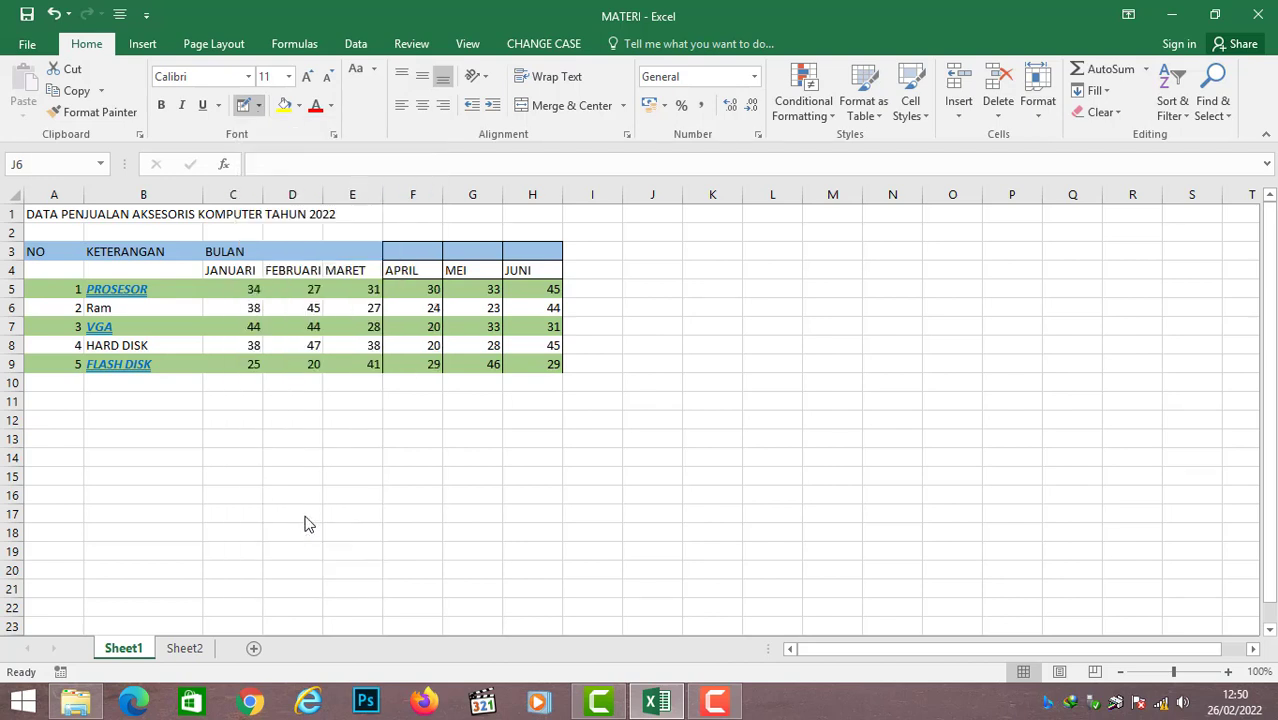
pyautogui.click(258, 105)
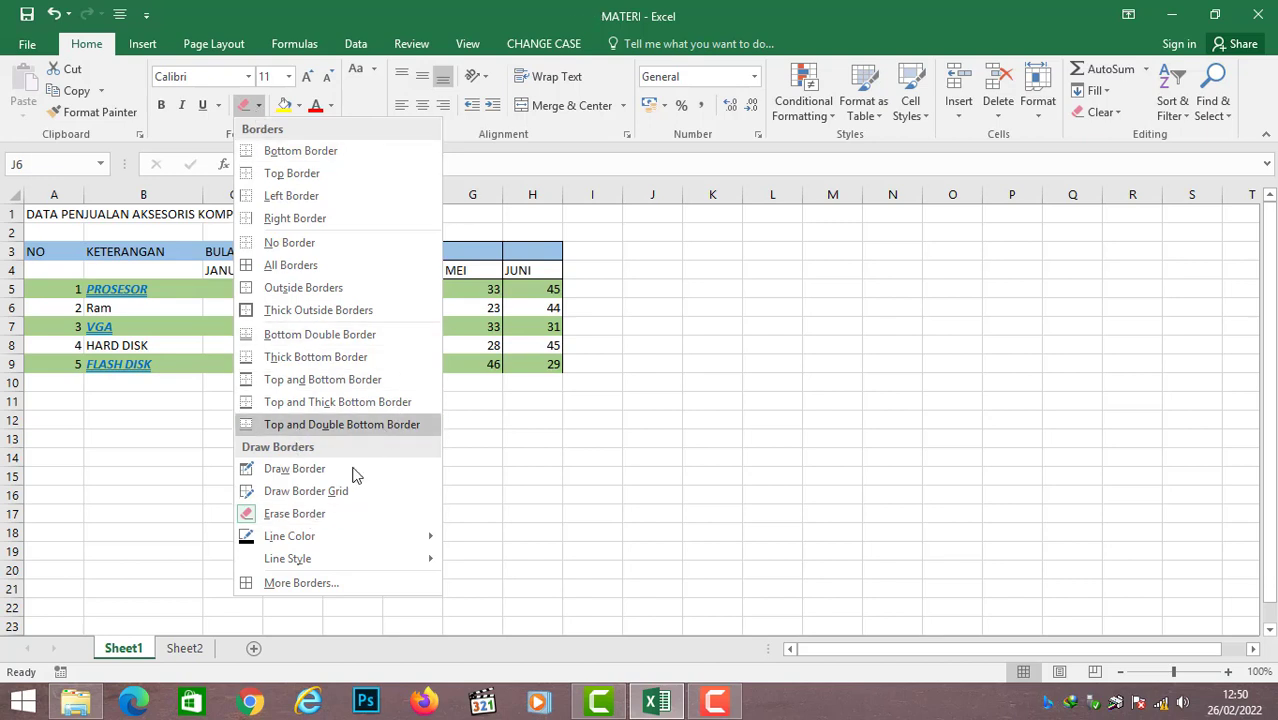
pyautogui.click(345, 515)
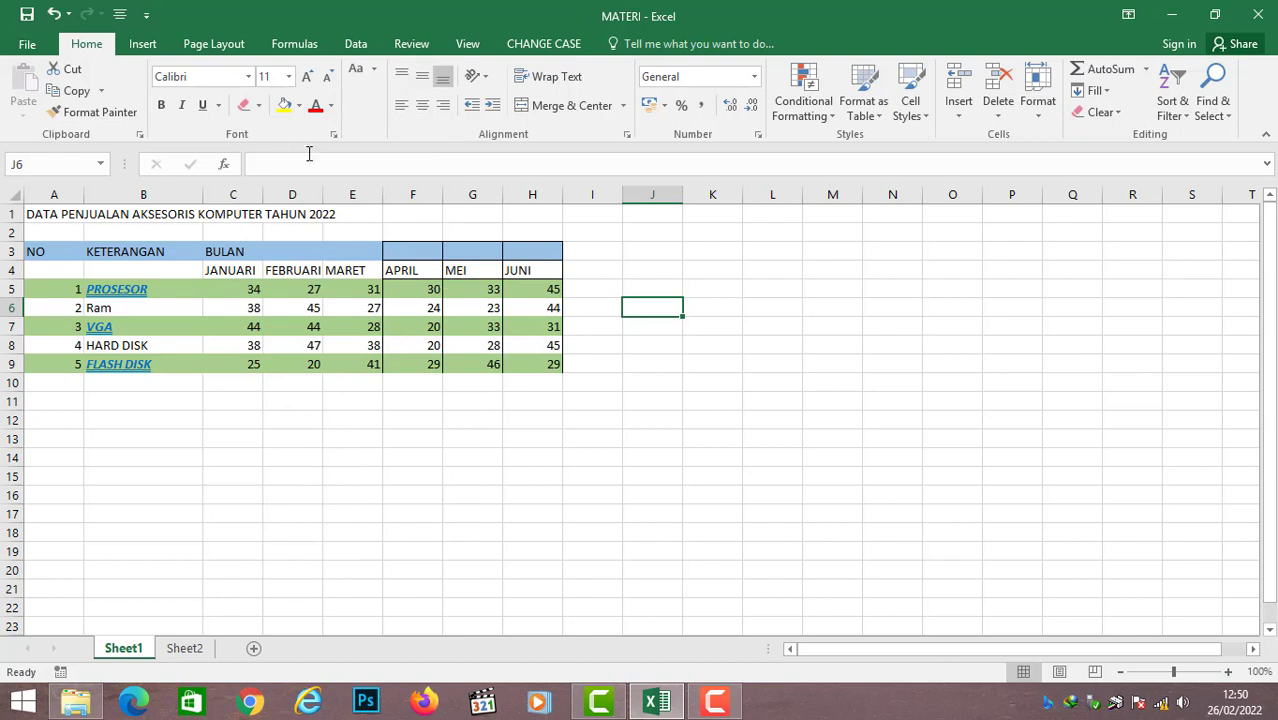
# - Use Erase Border to remove the drawn border lines from cells F3:H9 of the sales table
pyautogui.click(259, 108)
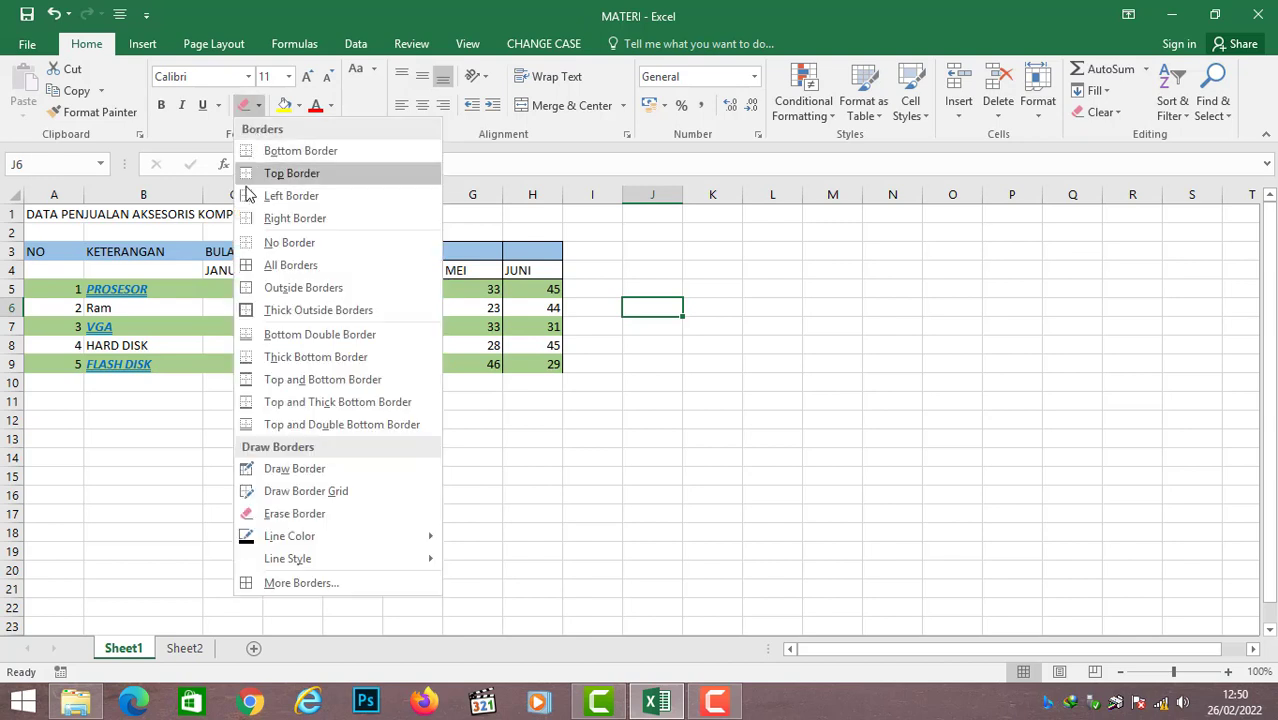
pyautogui.click(302, 515)
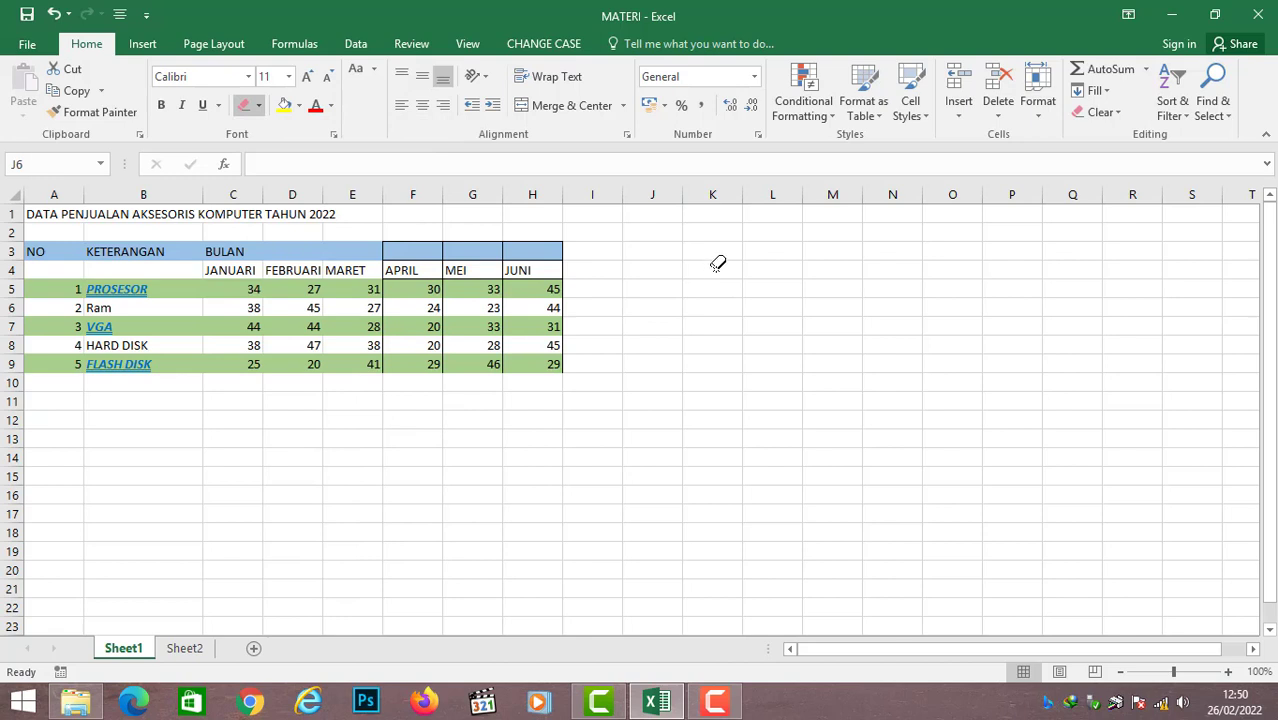
pyautogui.moveTo(393, 243)
pyautogui.mouseDown()
pyautogui.moveTo(530, 296)
pyautogui.moveTo(551, 365)
pyautogui.mouseUp()
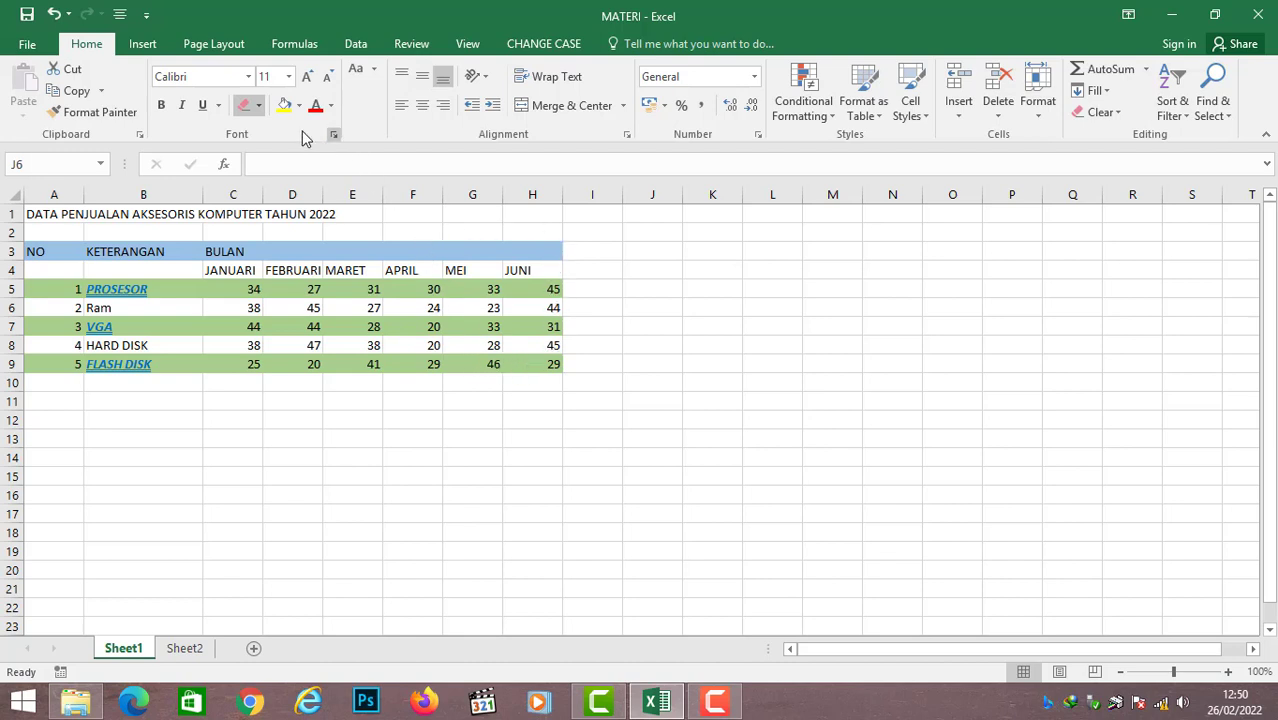
# - Use Draw Border Grid to draw a full border grid over the sales table A3:H9
pyautogui.click(258, 105)
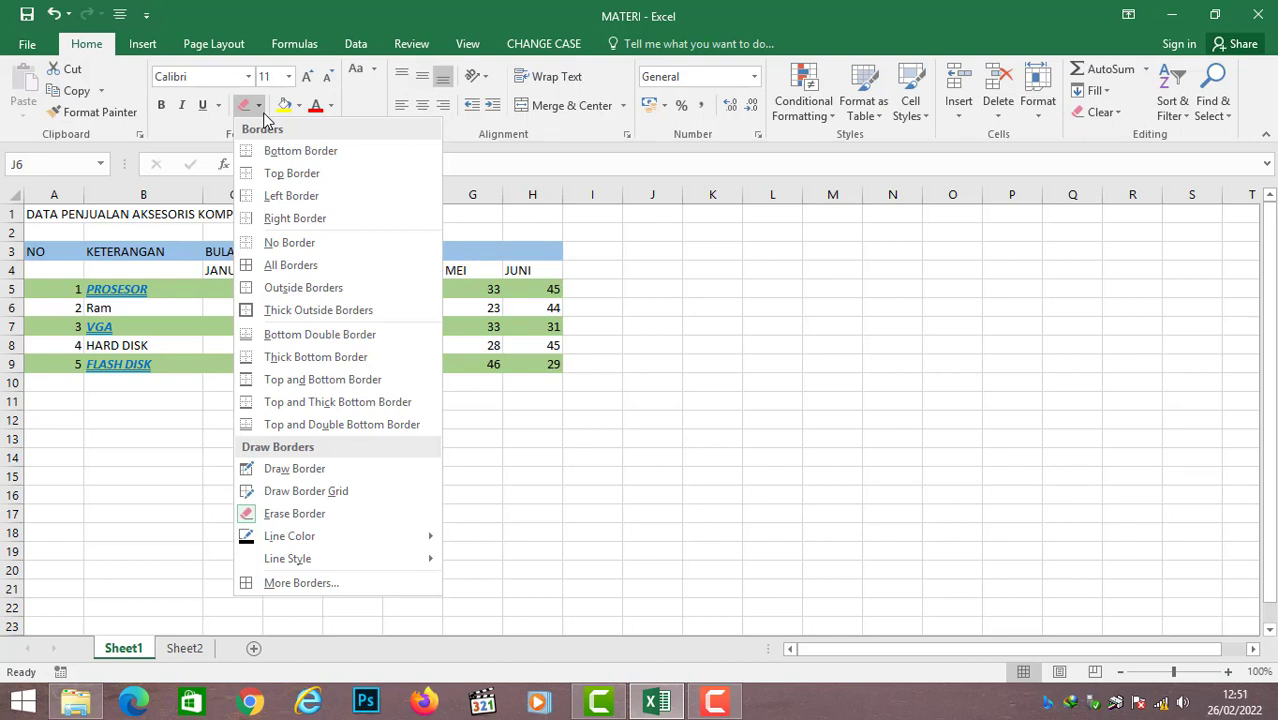
pyautogui.click(266, 492)
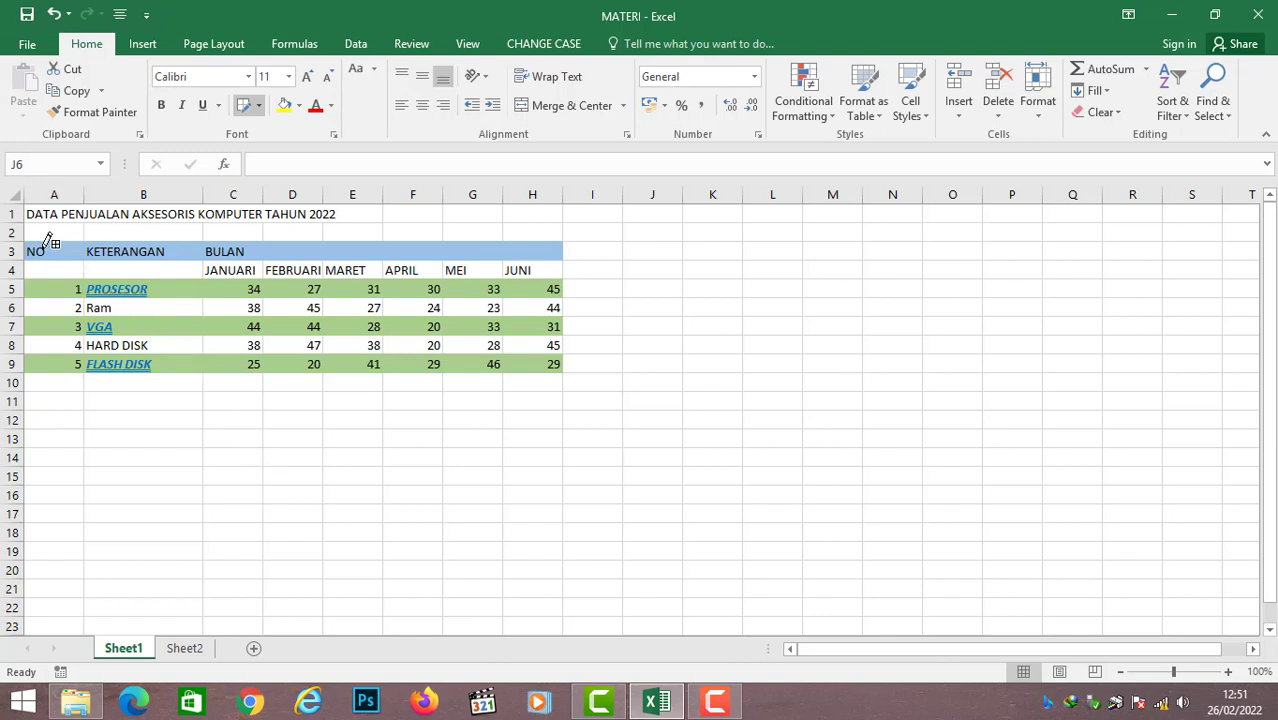
pyautogui.moveTo(51, 240); pyautogui.dragTo(532, 363)
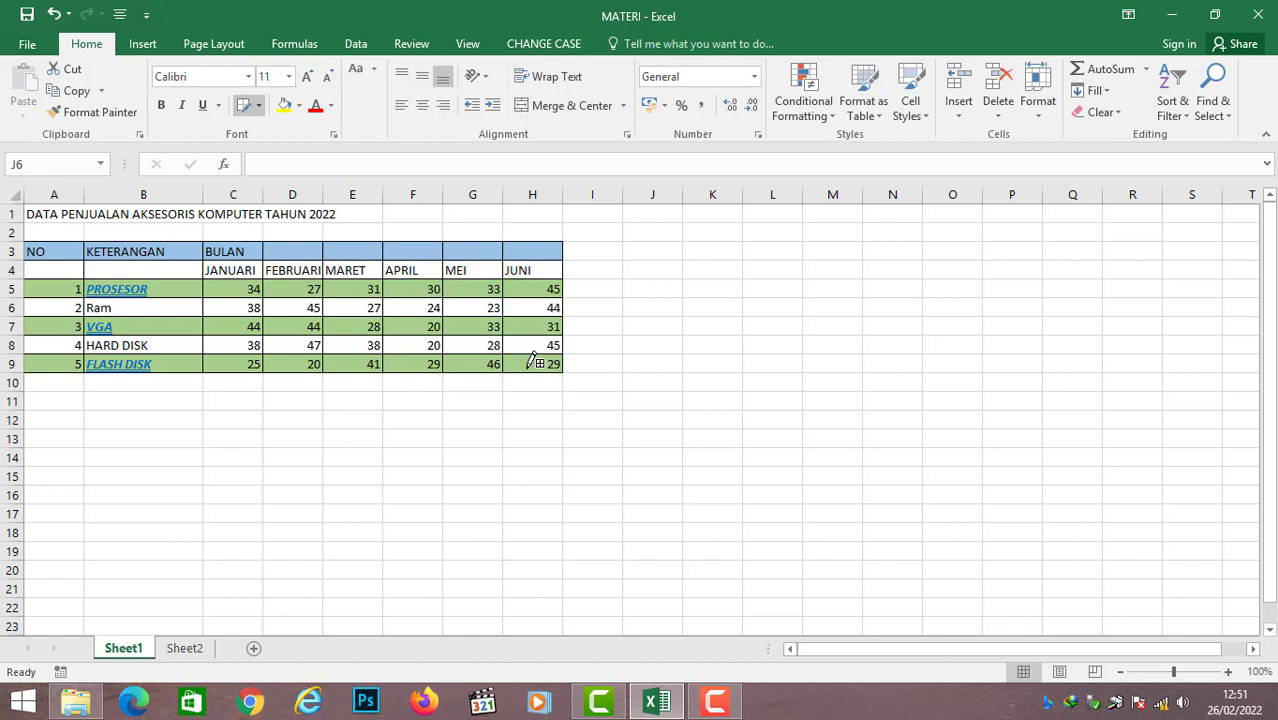
# - Erase the whole border grid from the sales table A3:H9 with Erase Border and leave the tool
pyautogui.click(258, 106)
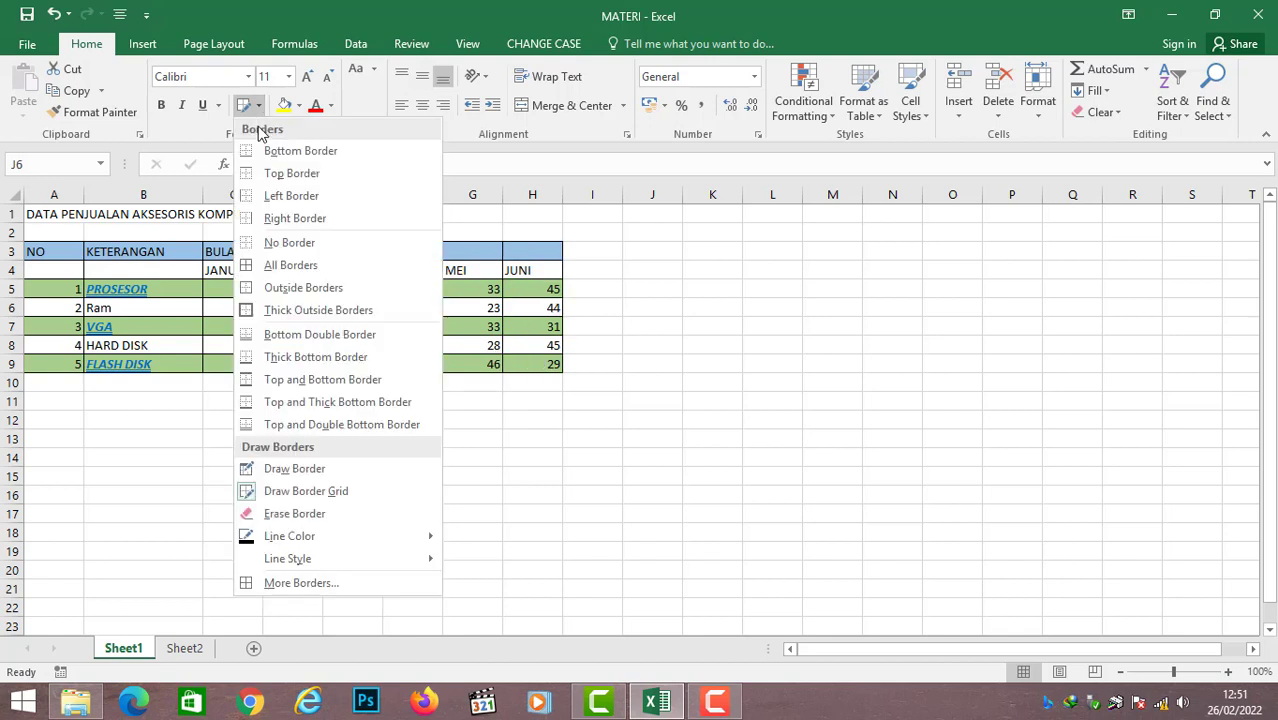
pyautogui.click(283, 514)
pyautogui.moveTo(49, 251)
pyautogui.mouseDown()
pyautogui.moveTo(495, 367)
pyautogui.moveTo(513, 388)
pyautogui.mouseUp()
pyautogui.press('Escape')
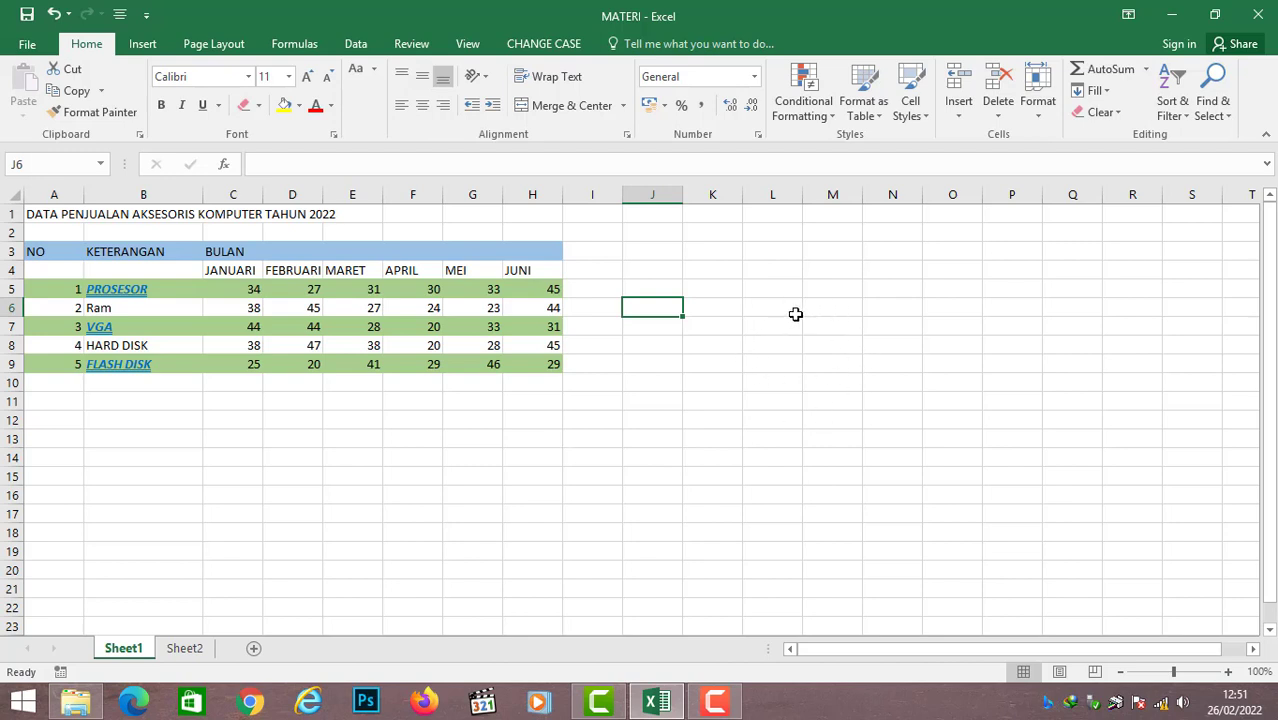
pyautogui.click(250, 108)
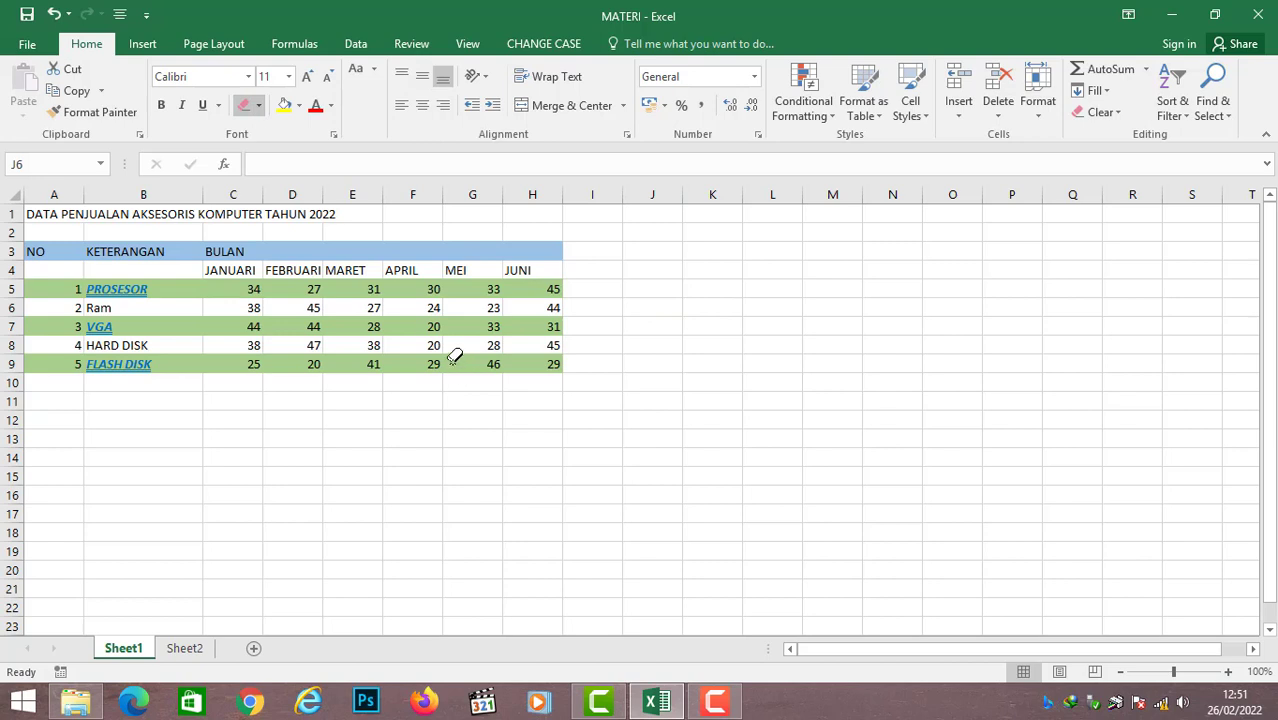
pyautogui.press('Escape')
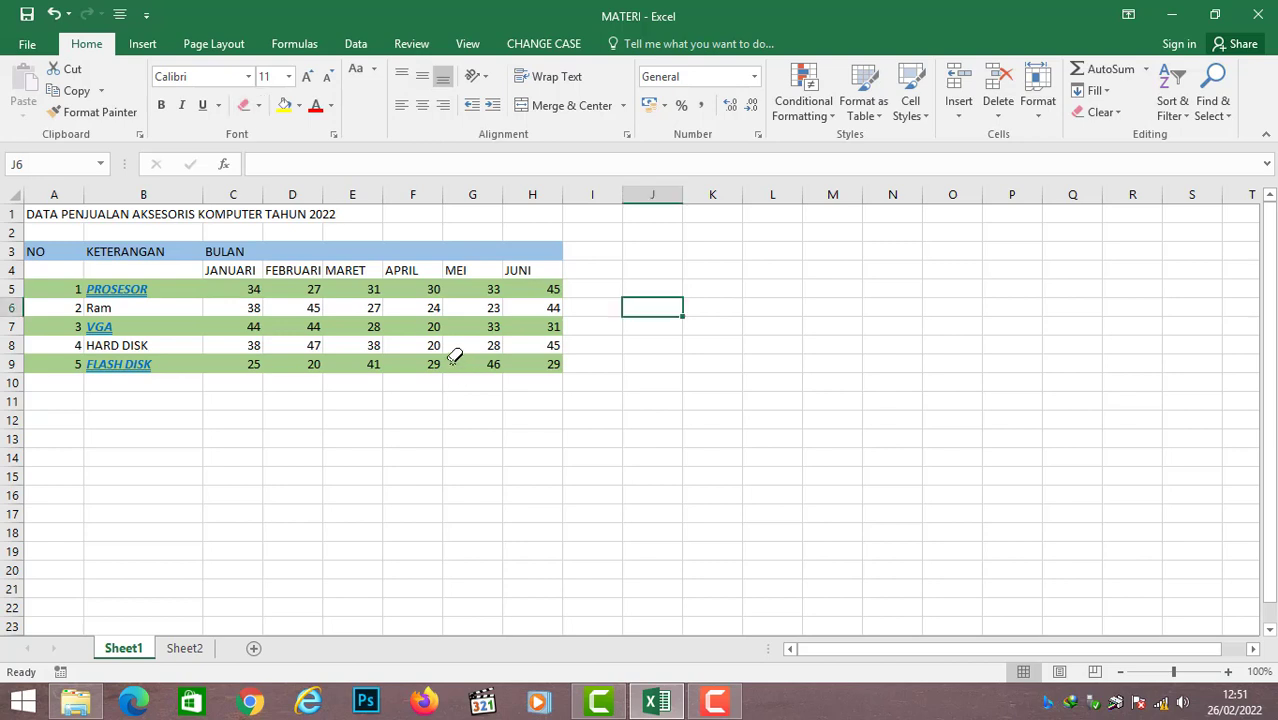
# - Set the border line color to Purple and draw a border grid over the sales table A3:H9
pyautogui.click(257, 108)
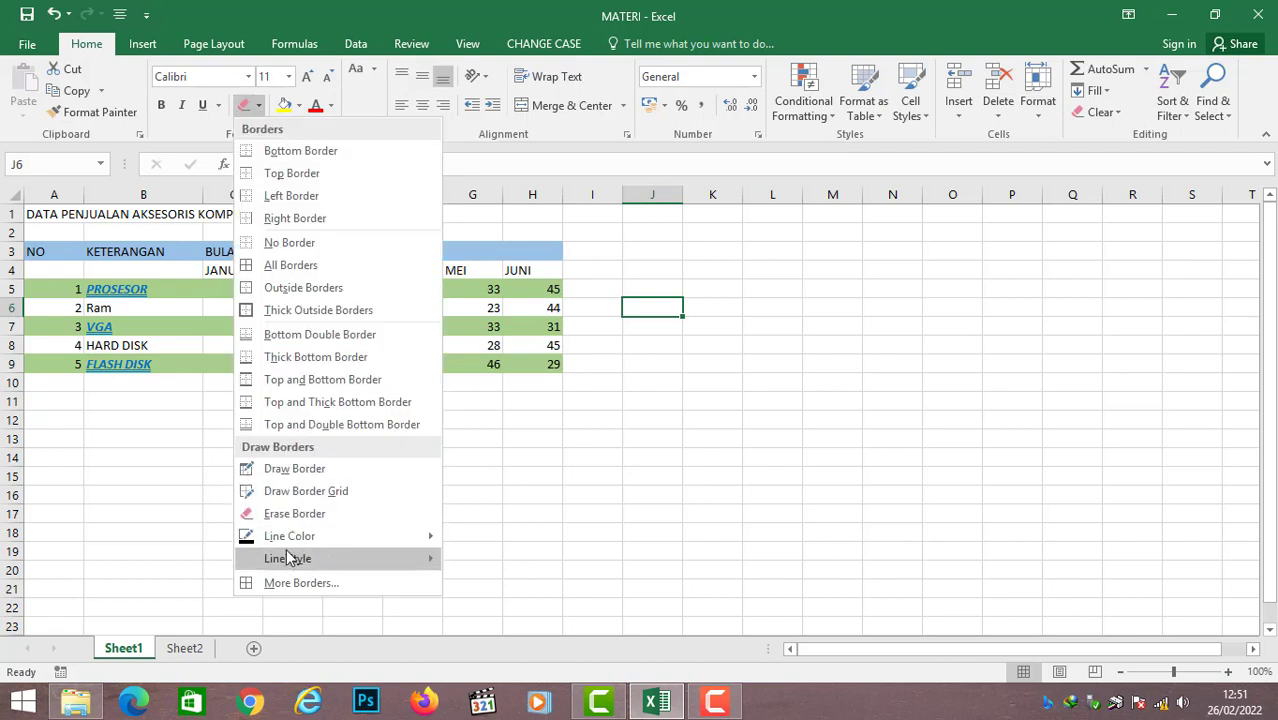
pyautogui.moveTo(294, 540)
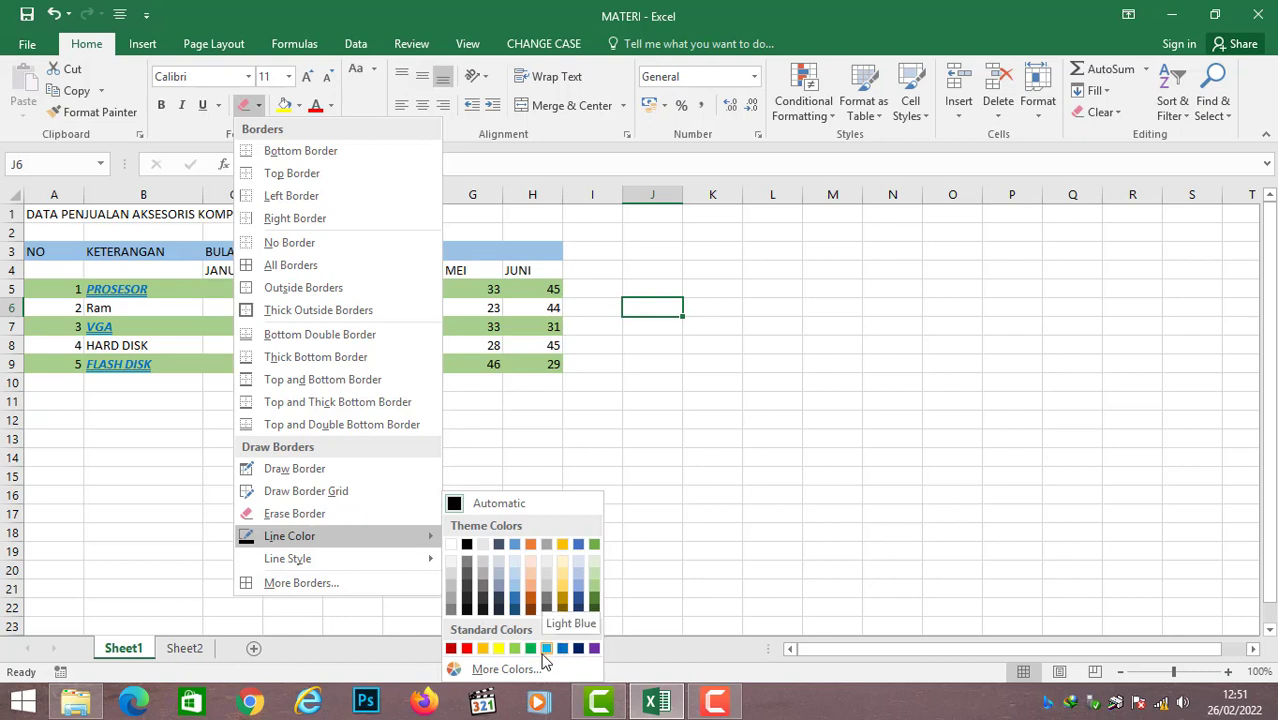
pyautogui.click(594, 648)
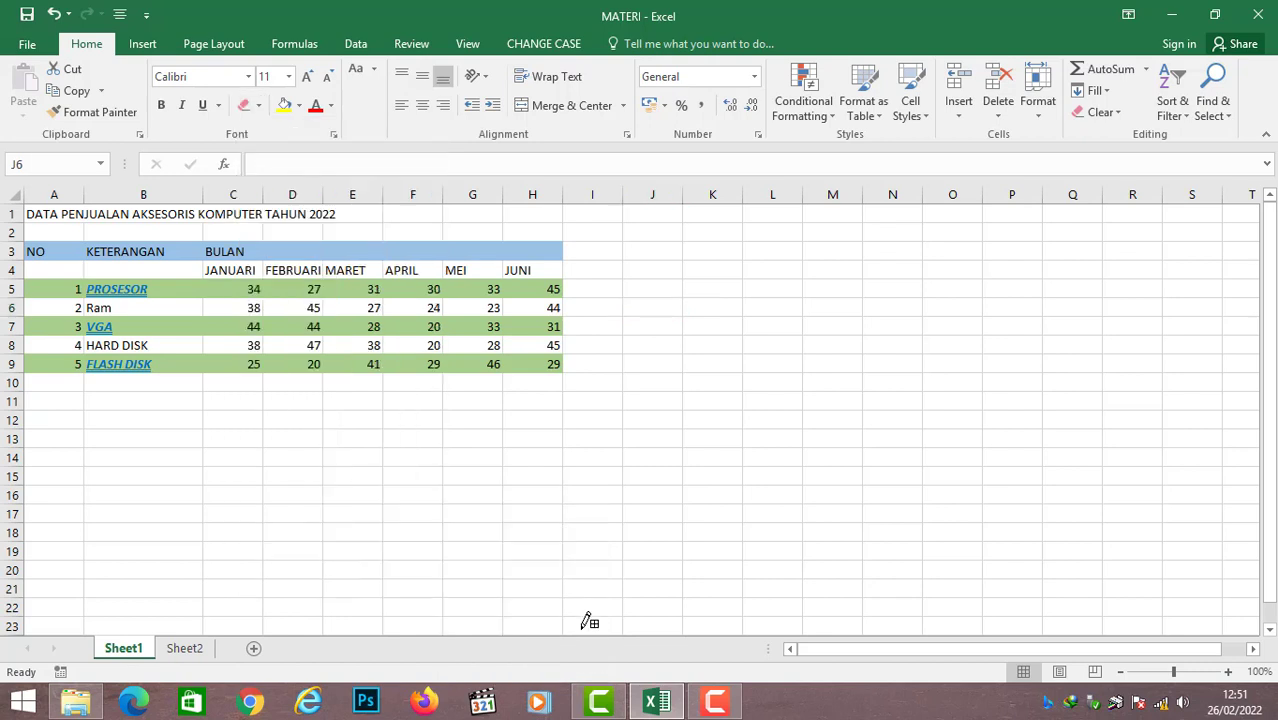
pyautogui.moveTo(37, 242); pyautogui.dragTo(542, 363)
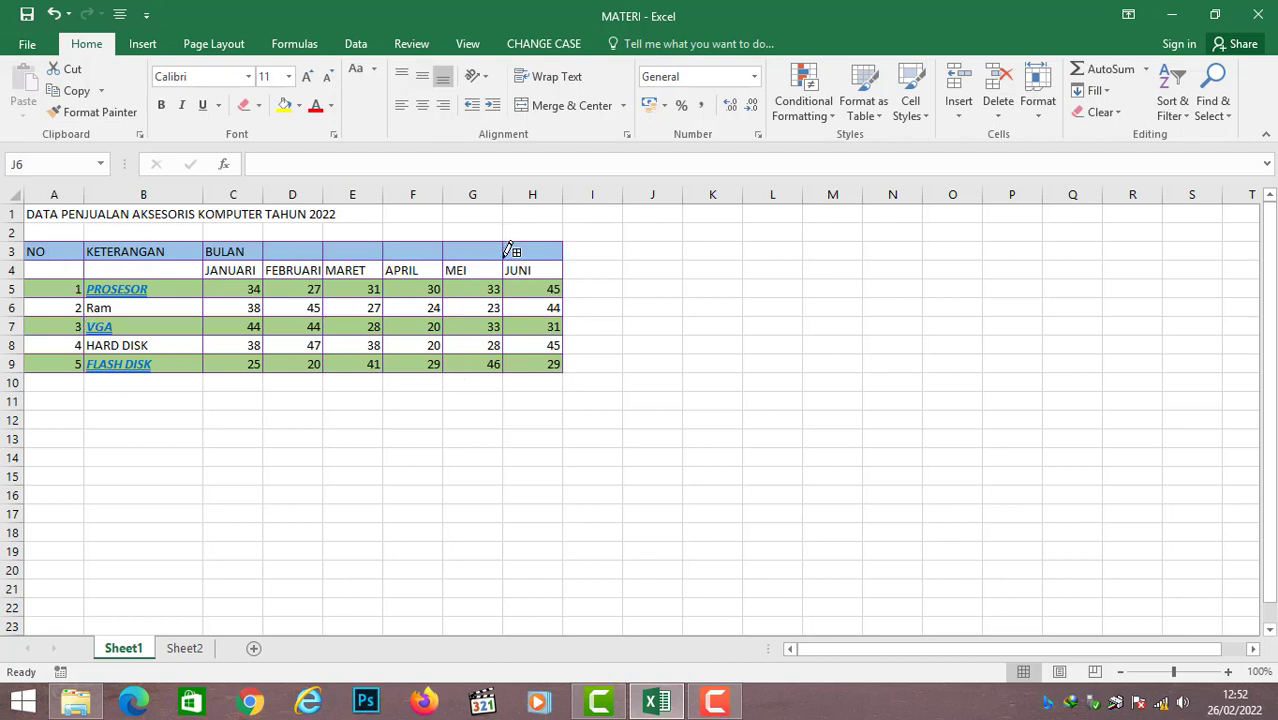
pyautogui.moveTo(508, 250); pyautogui.dragTo(536, 251)
# - Set the border line style to thick dashes and redraw the grid over the sales table A3:H9
pyautogui.click(260, 107)
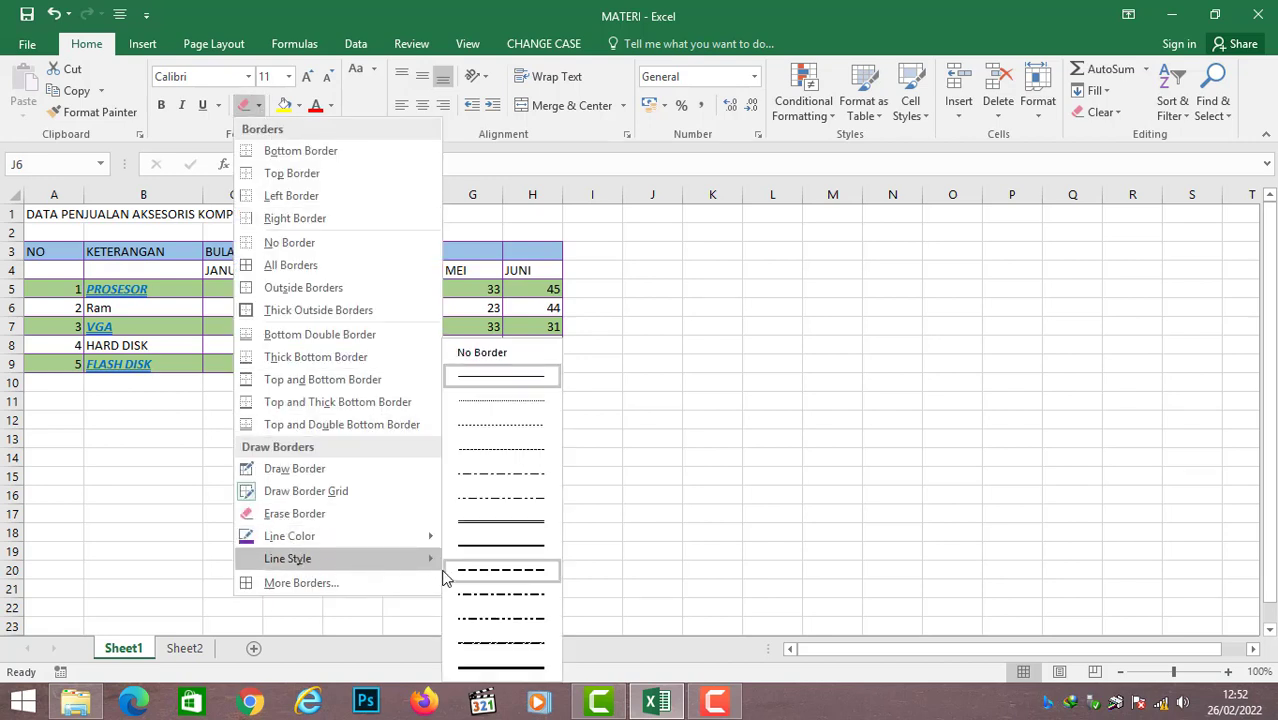
pyautogui.click(515, 578)
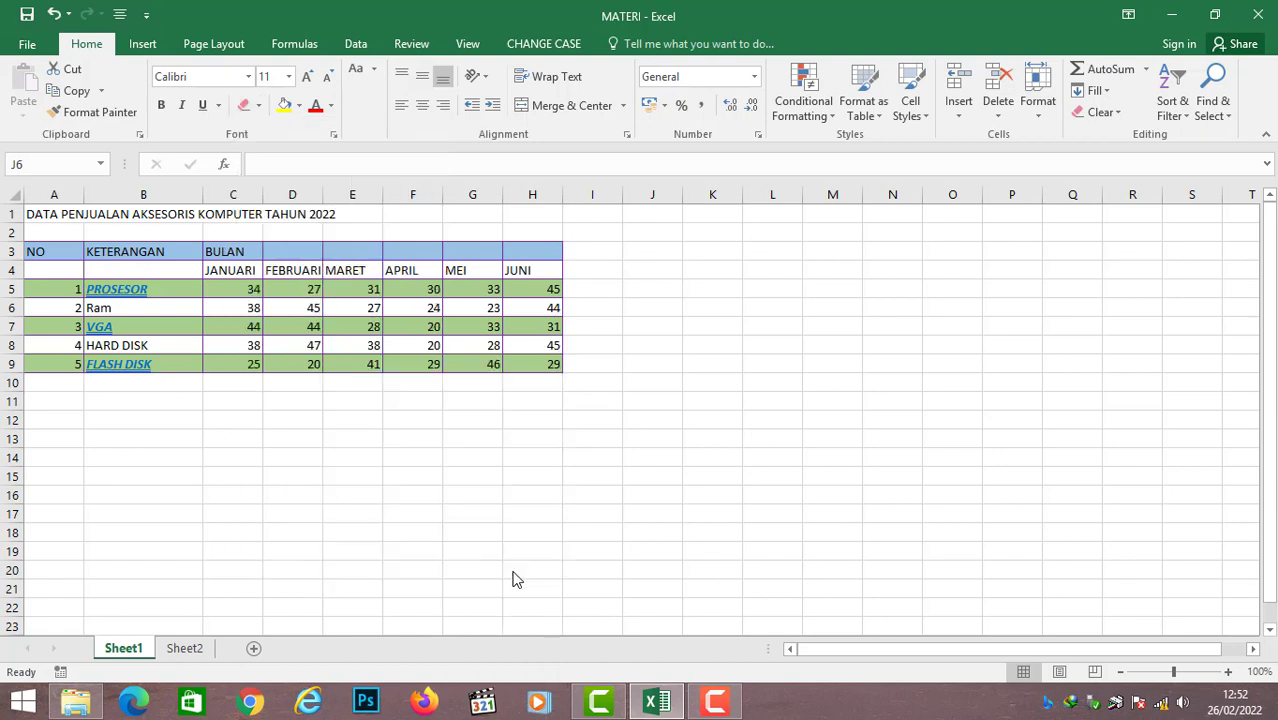
pyautogui.moveTo(55, 244); pyautogui.dragTo(542, 365)
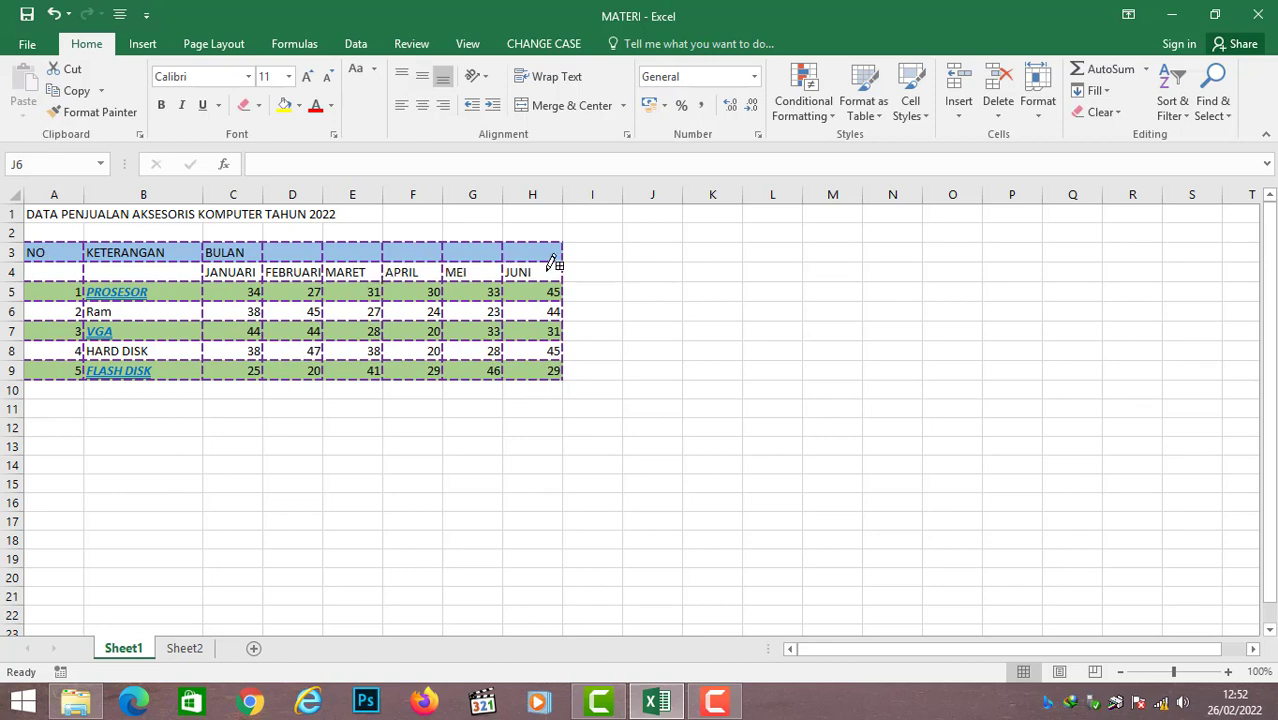
# - Look over the line styles without choosing one, and undo the dashed and purple grids drawn on the sales table
pyautogui.click(258, 105)
pyautogui.moveTo(374, 565)
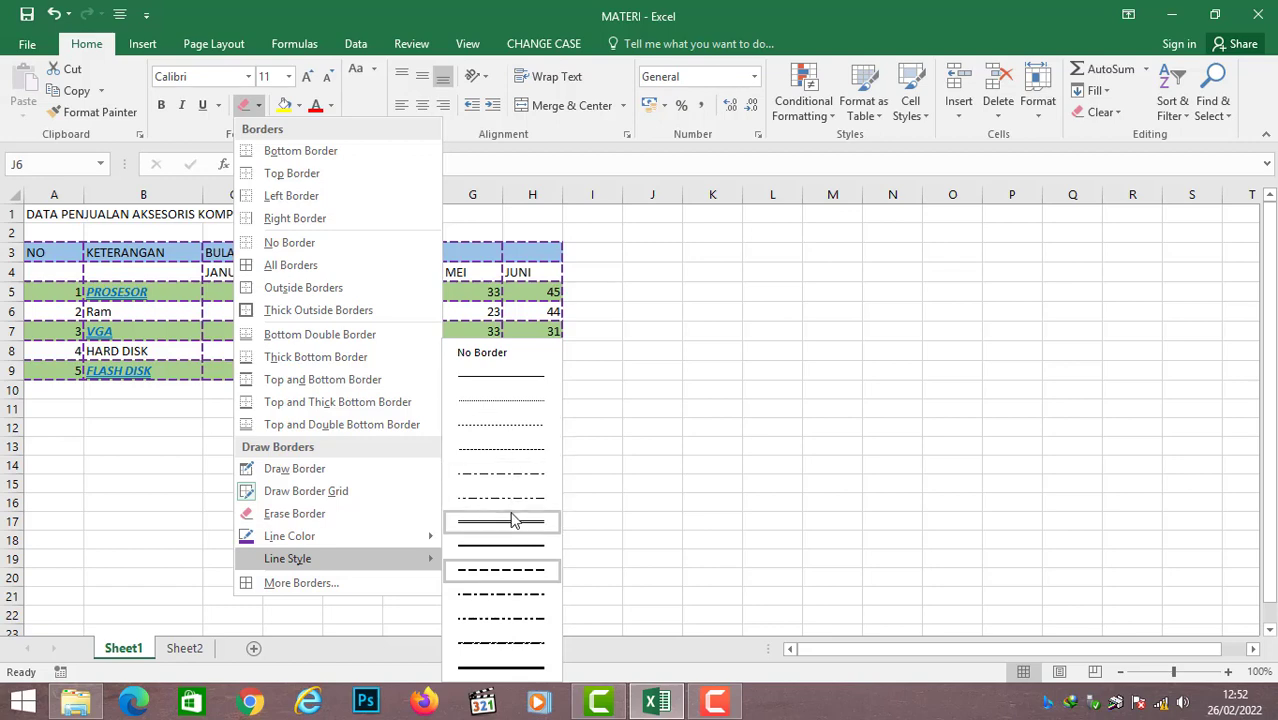
pyautogui.click(504, 8)
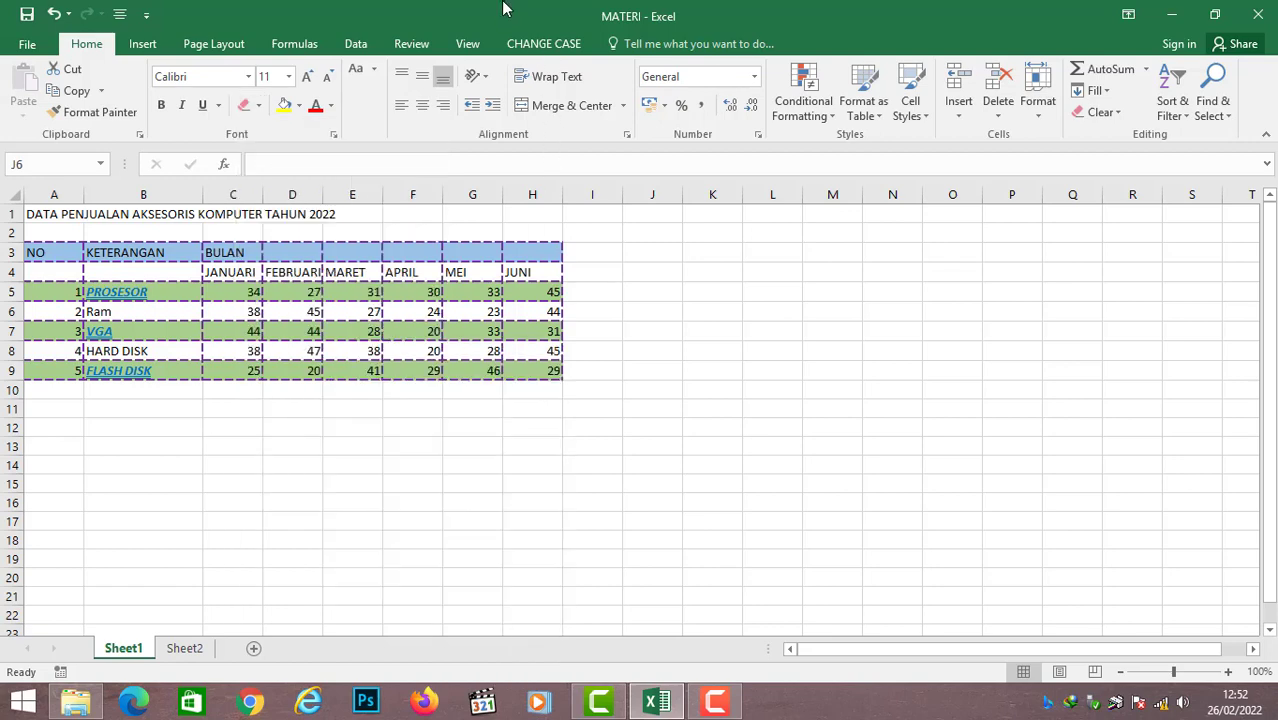
pyautogui.click(55, 16)
pyautogui.click(55, 22)
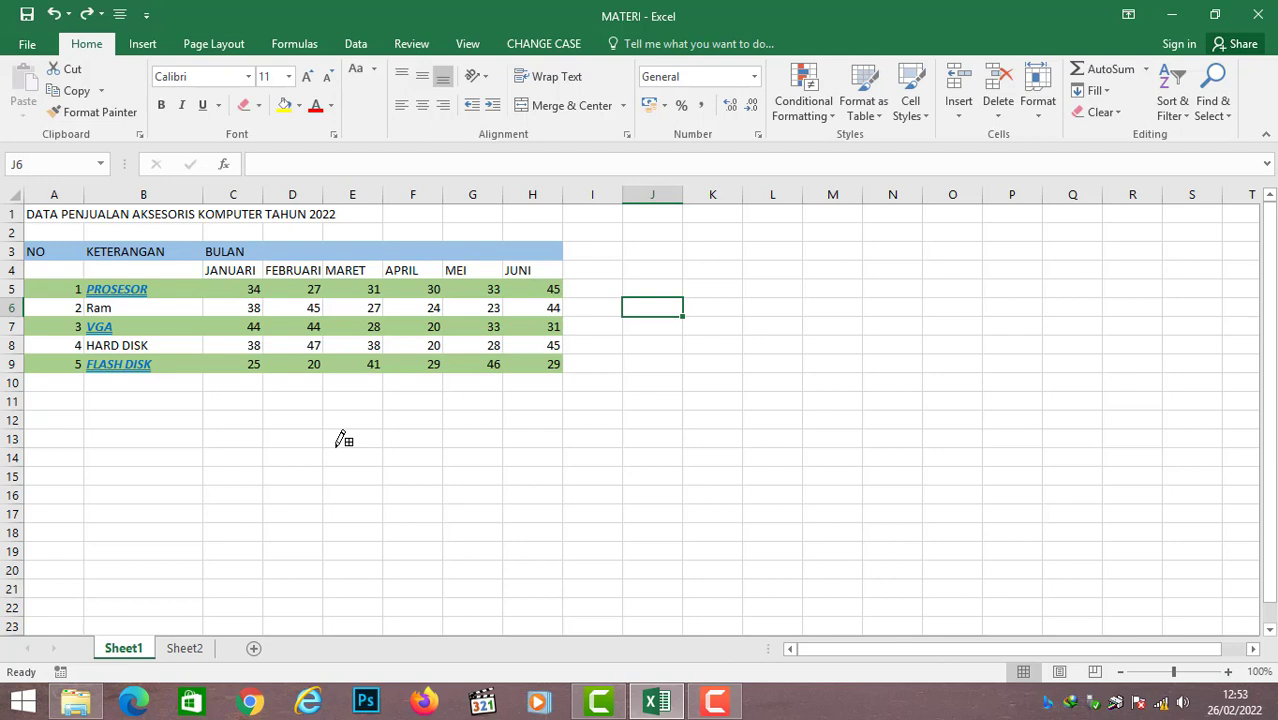
# - Try a thick dashed border on all four sides of cell J6 in Format Cells and cancel the dialog
pyautogui.hotkey('ctrl', '1')
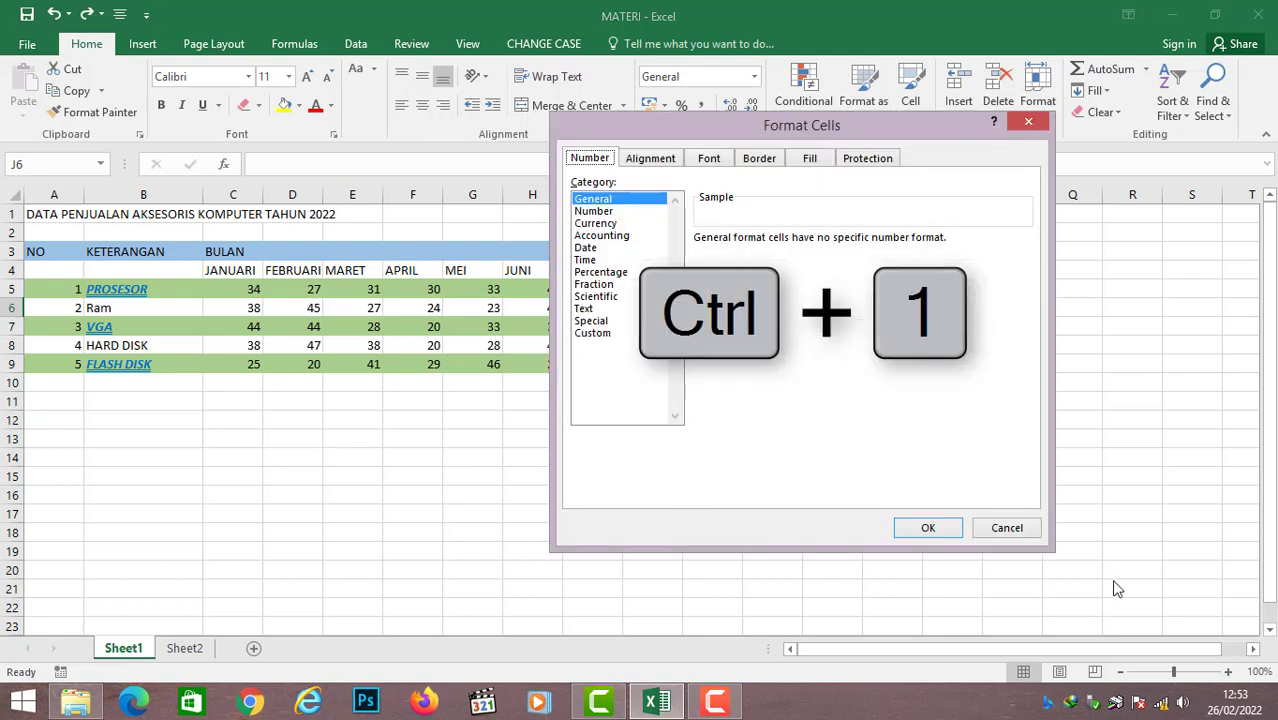
pyautogui.click(1016, 533)
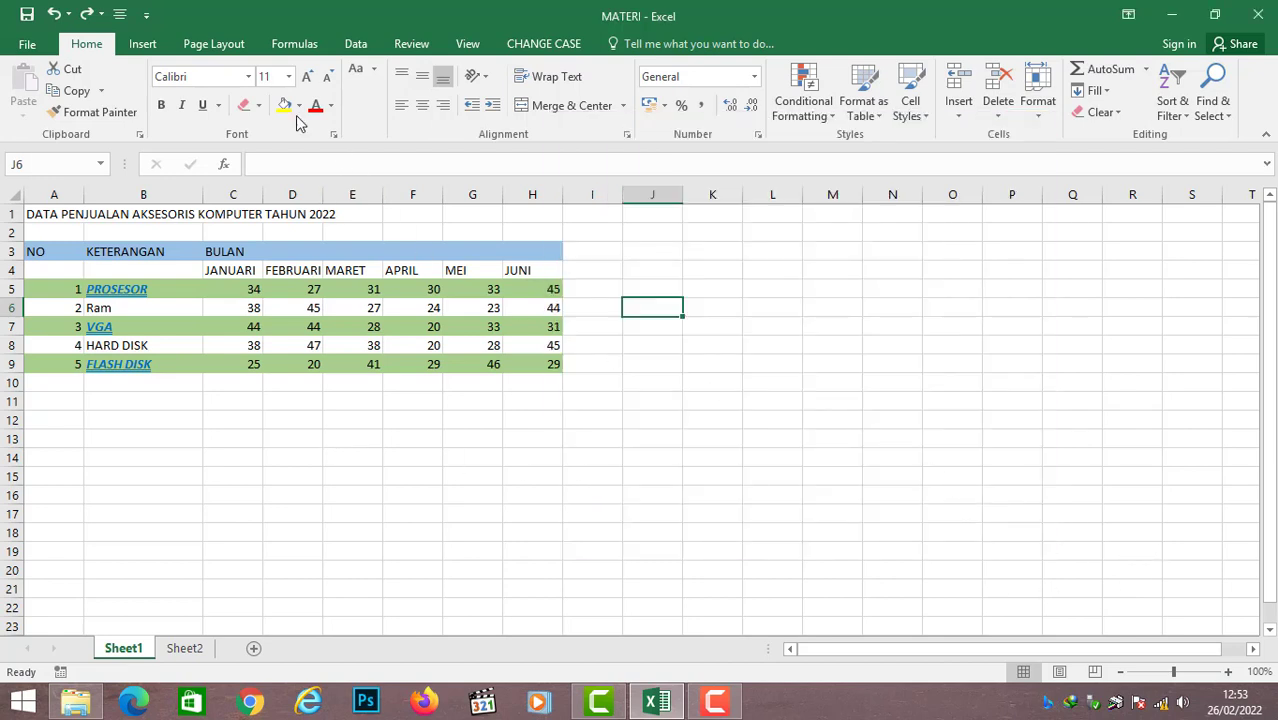
pyautogui.click(258, 105)
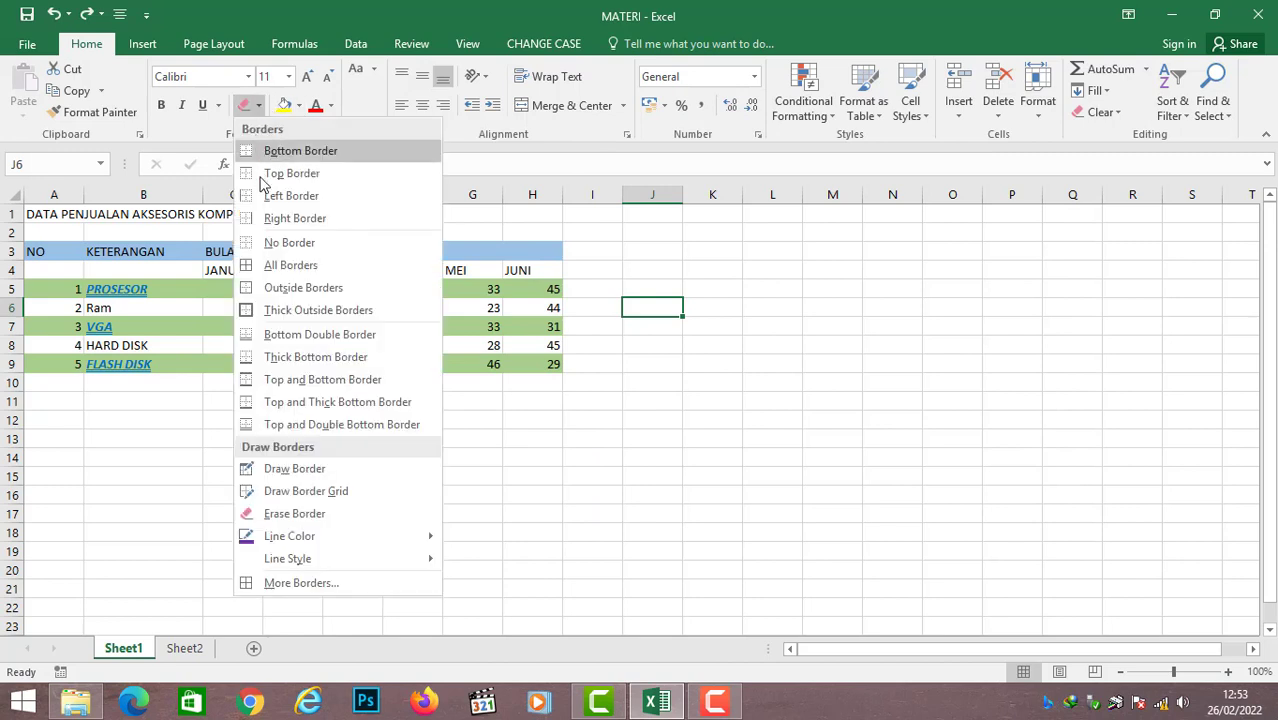
pyautogui.click(338, 587)
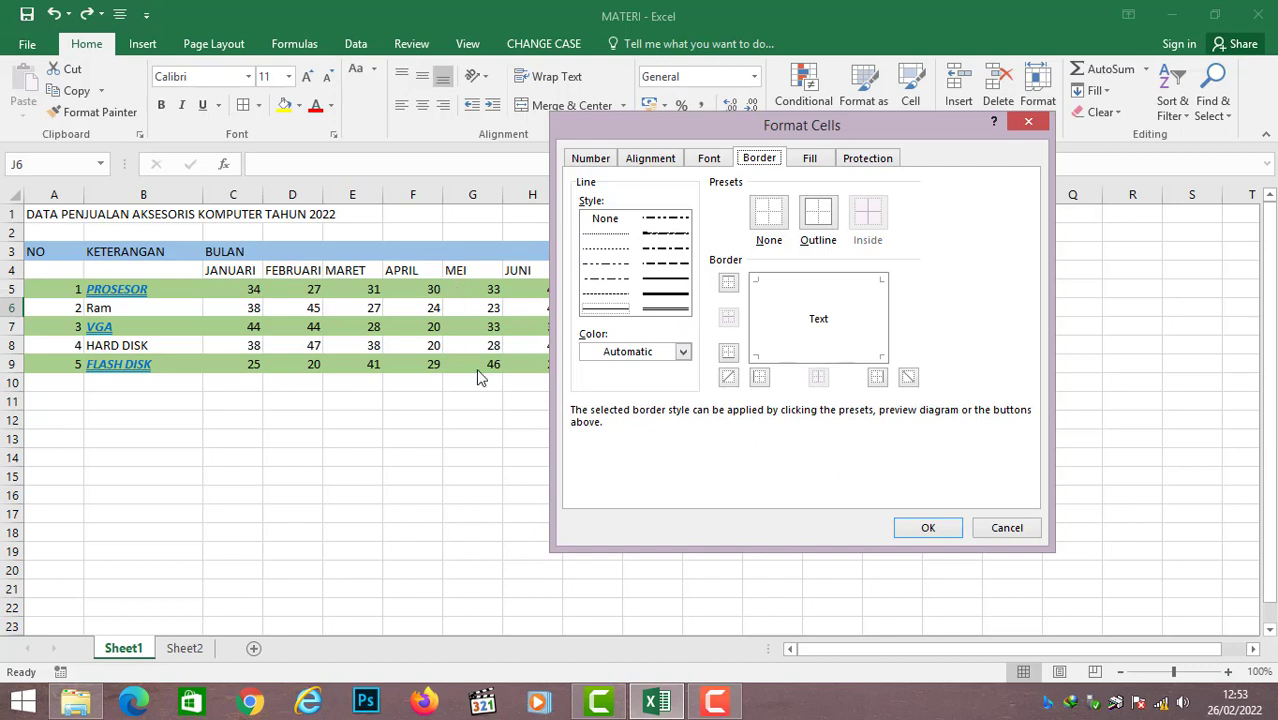
pyautogui.click(676, 266)
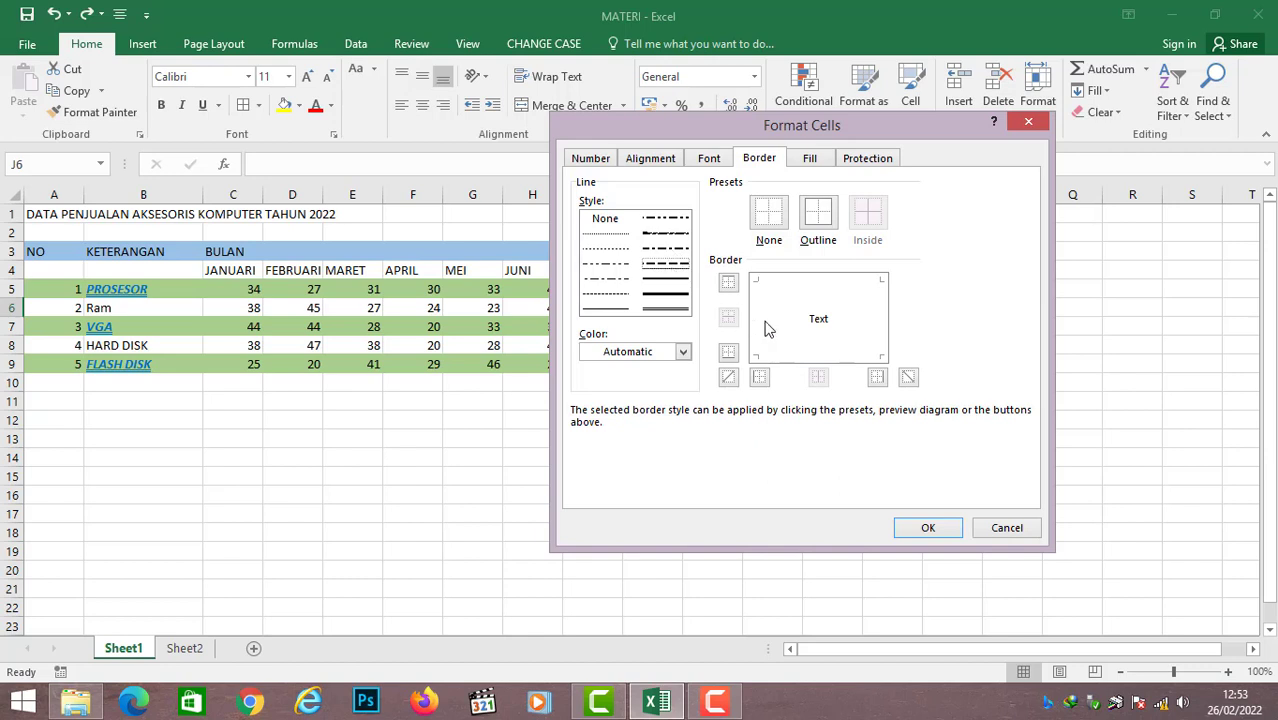
pyautogui.click(762, 328)
pyautogui.click(810, 290)
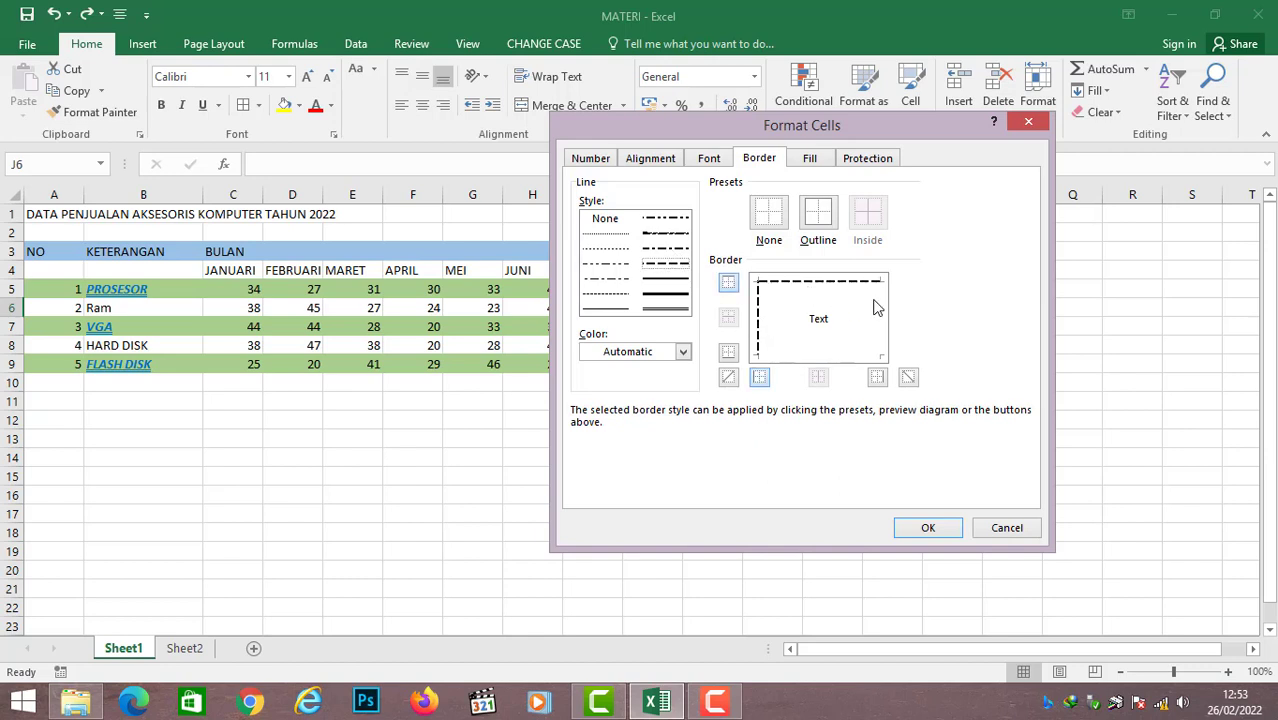
pyautogui.click(876, 328)
pyautogui.click(848, 356)
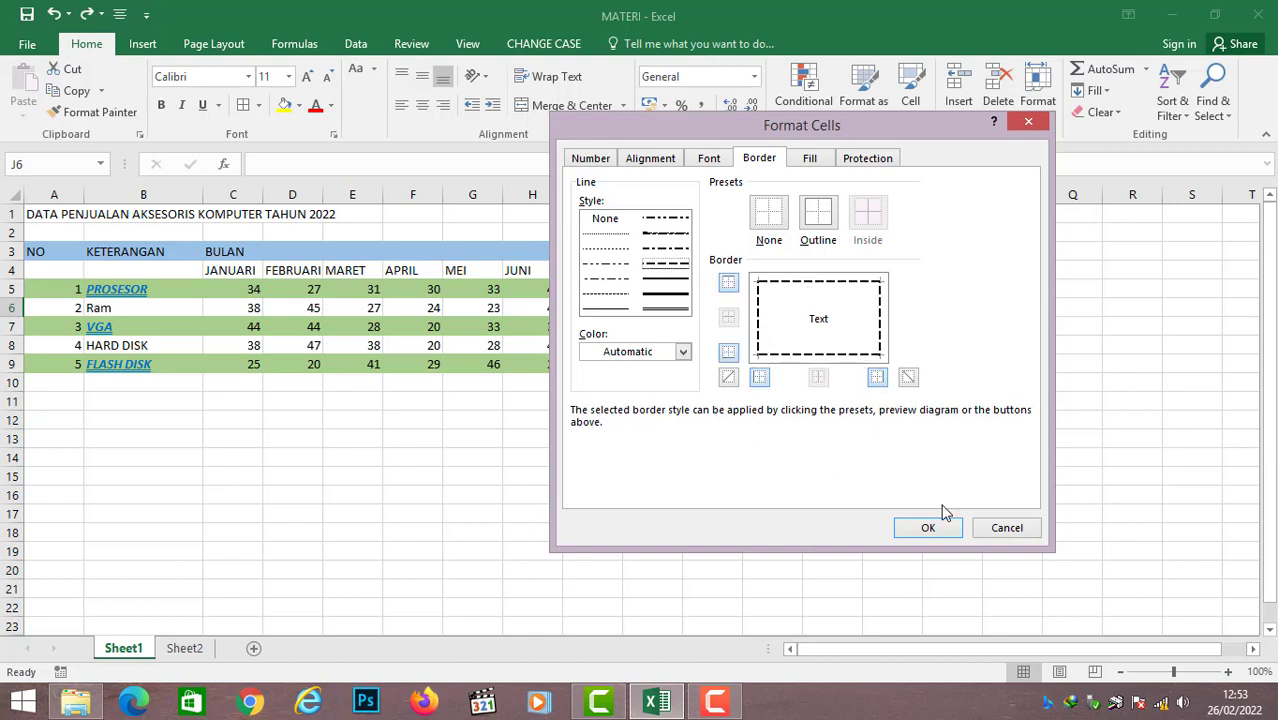
pyautogui.click(995, 528)
pyautogui.click(915, 452)
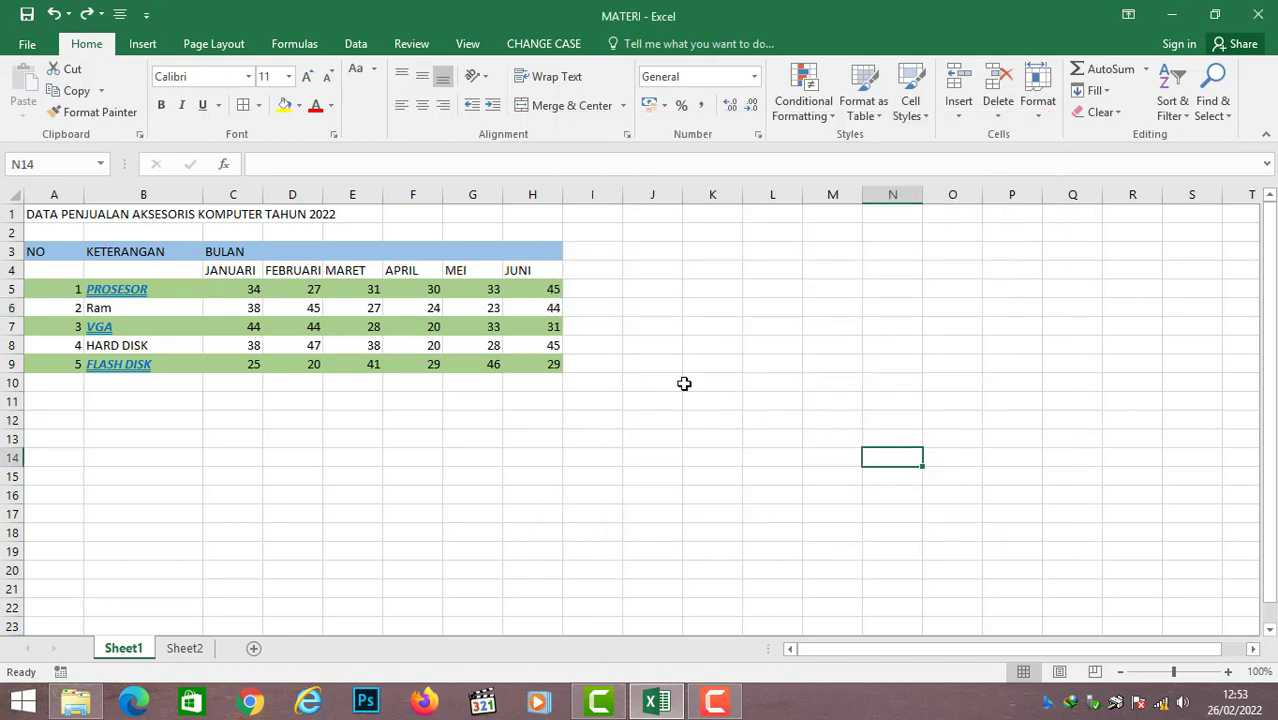
# - Apply double-line top and bottom borders to the table header range A3:H4 through the Format Cells border settings
pyautogui.moveTo(40, 250); pyautogui.dragTo(540, 272)
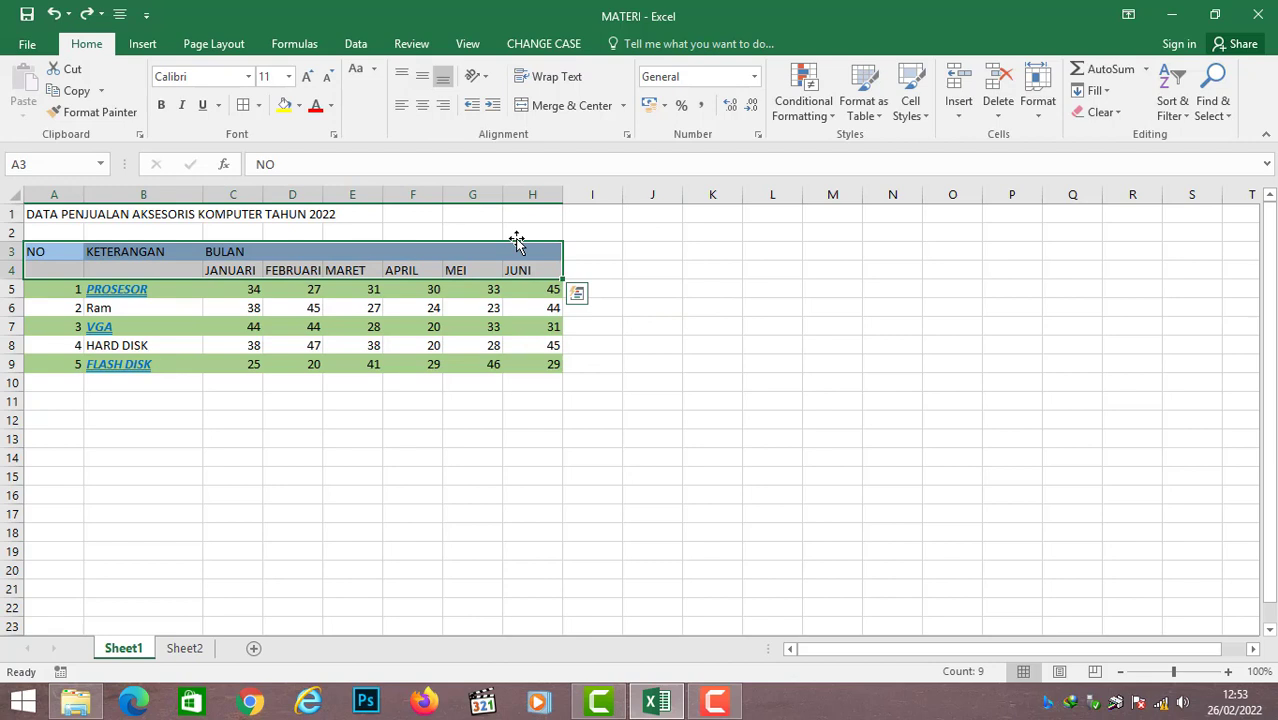
pyautogui.click(258, 107)
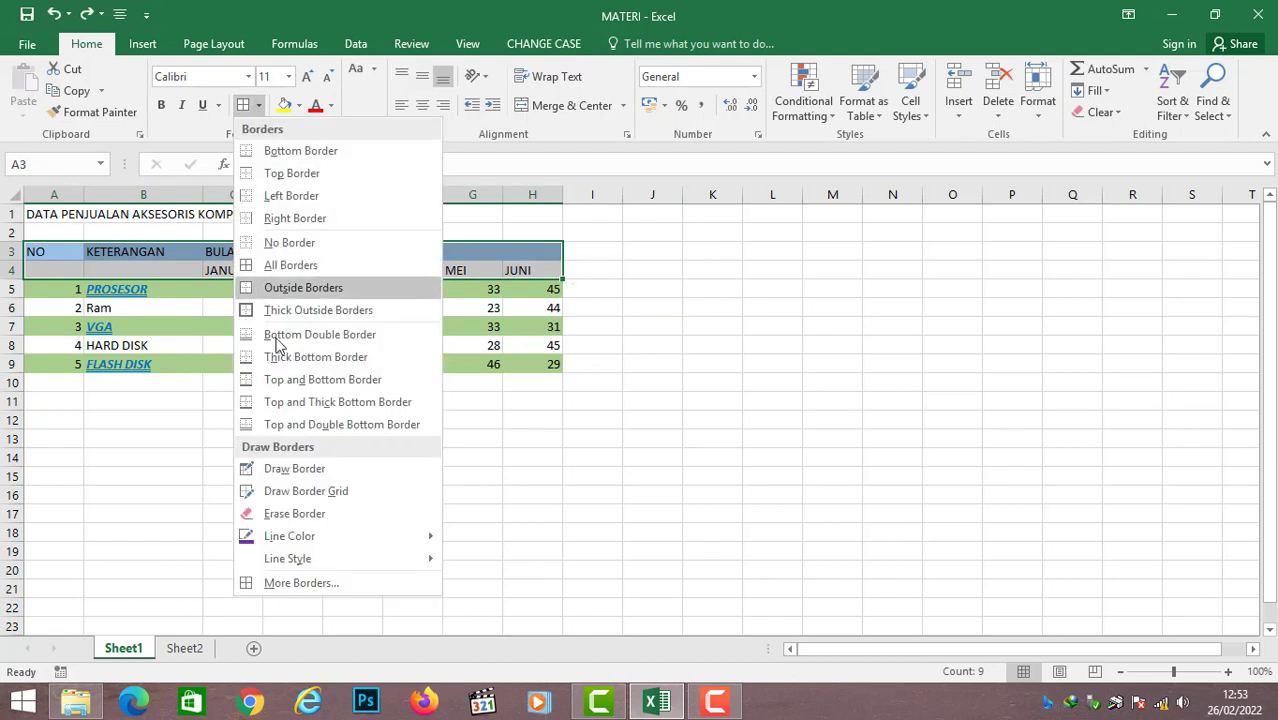
pyautogui.click(303, 584)
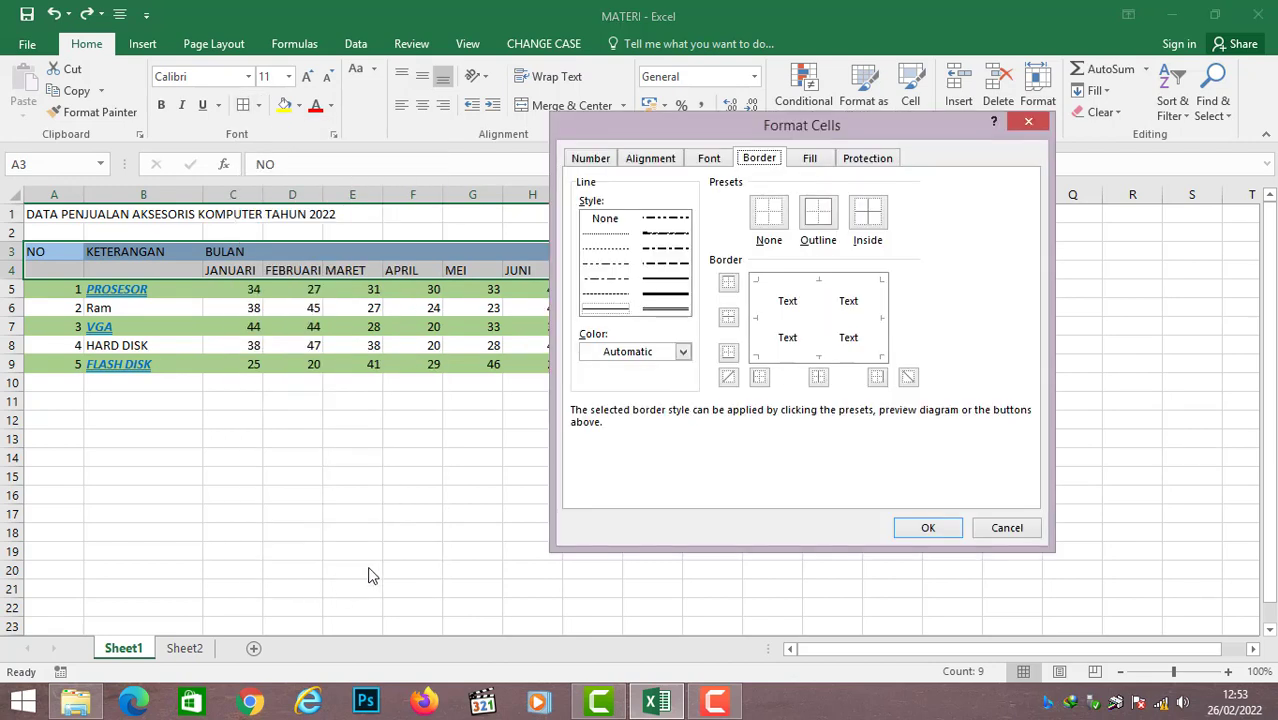
pyautogui.click(664, 311)
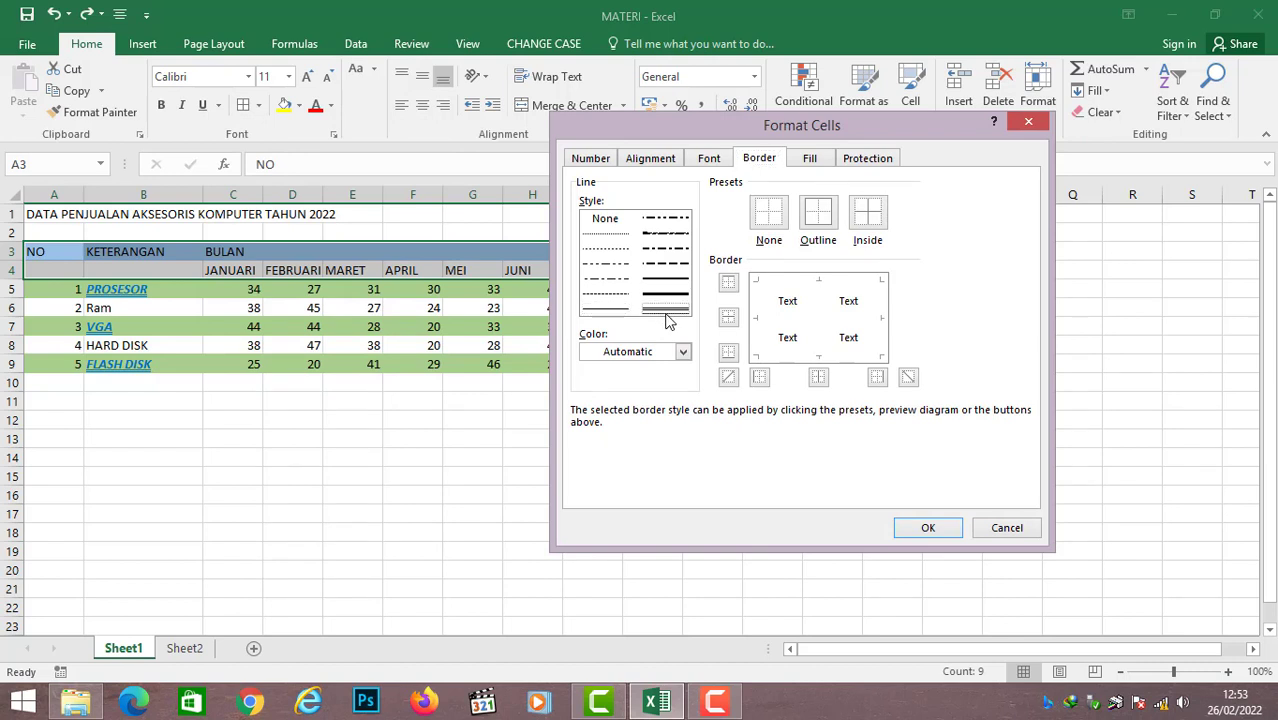
pyautogui.click(856, 356)
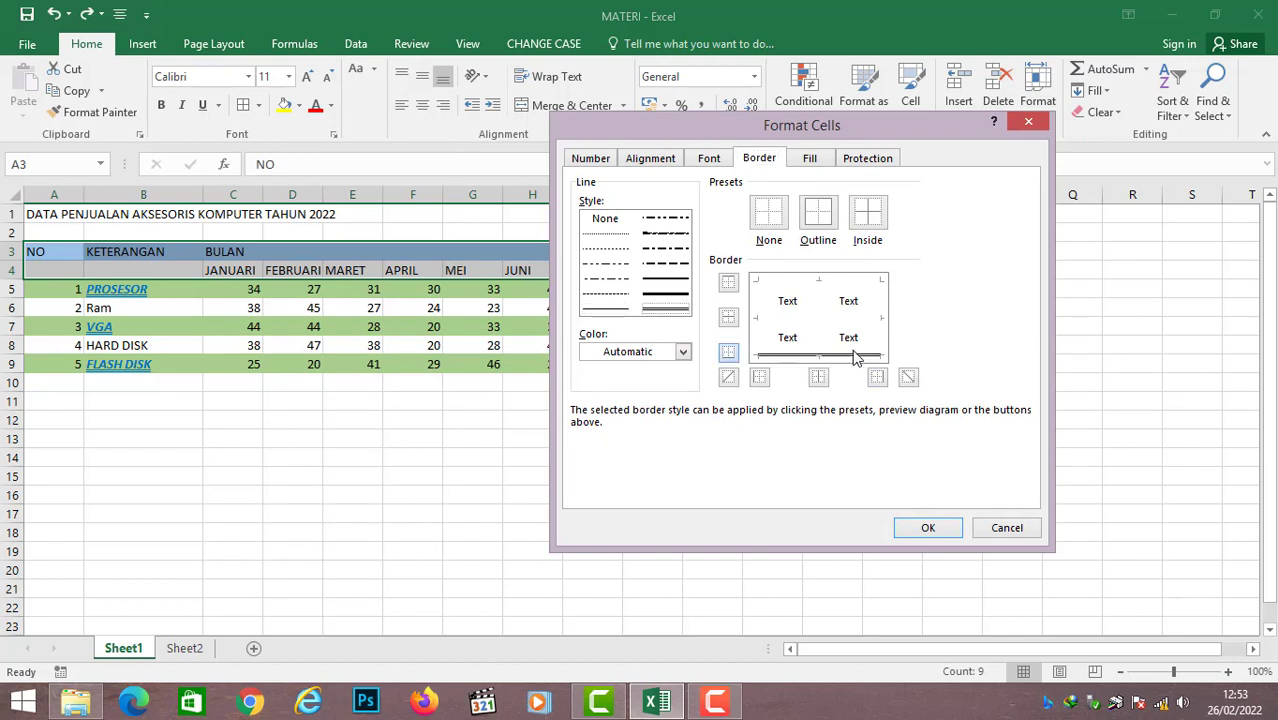
pyautogui.click(836, 285)
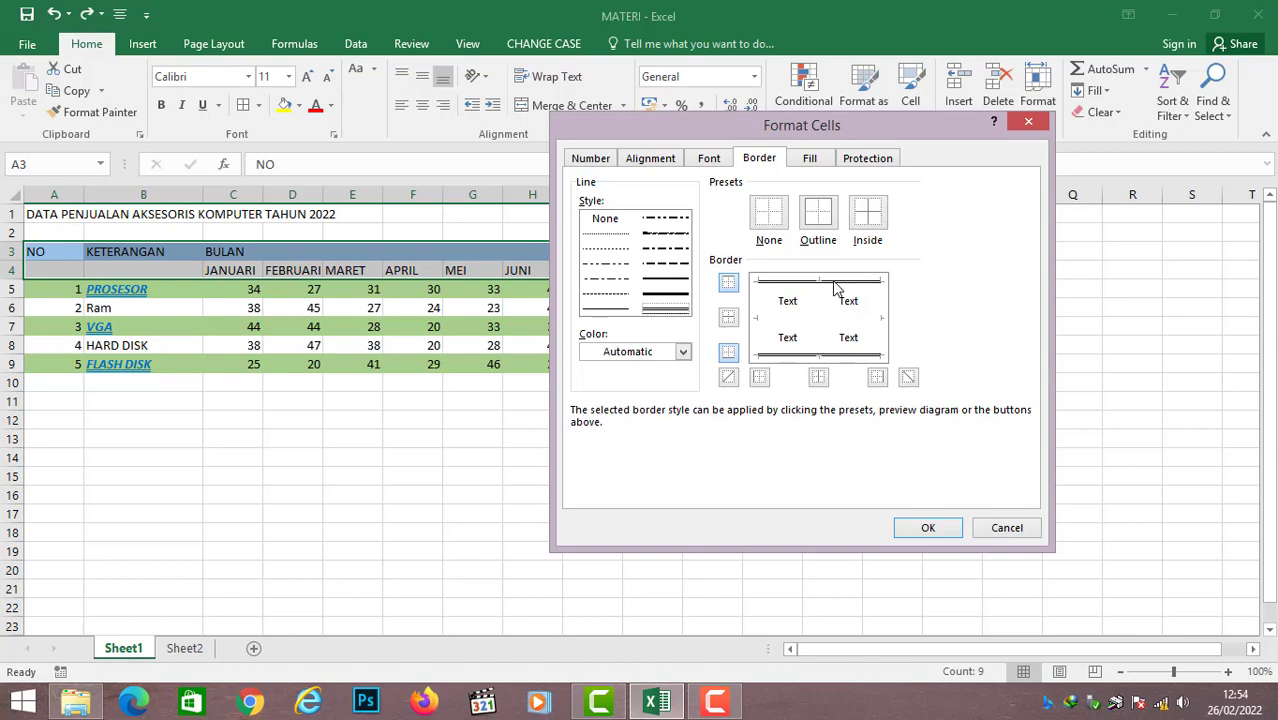
pyautogui.click(924, 530)
pyautogui.click(794, 424)
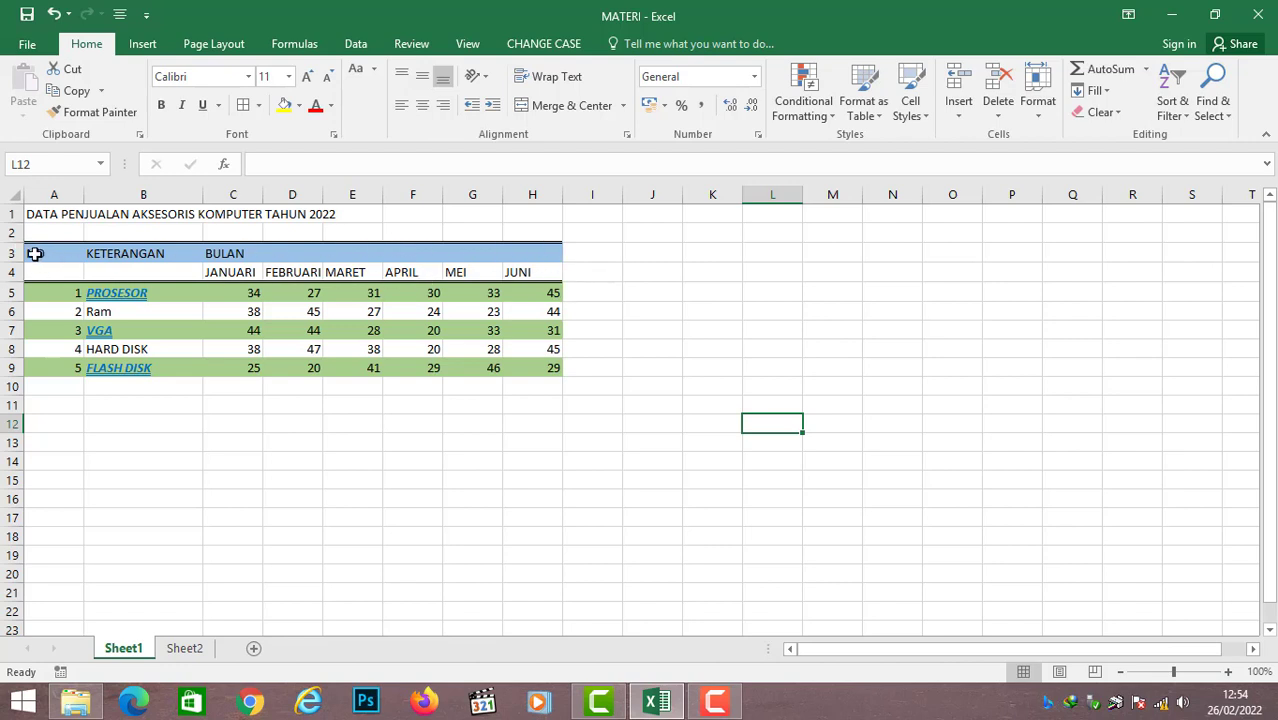
# - Apply dark blue medium-weight dashed borders to the top and bottom of the sales table A3:H9 through the Format Cells border settings
pyautogui.moveTo(35, 254); pyautogui.dragTo(531, 368)
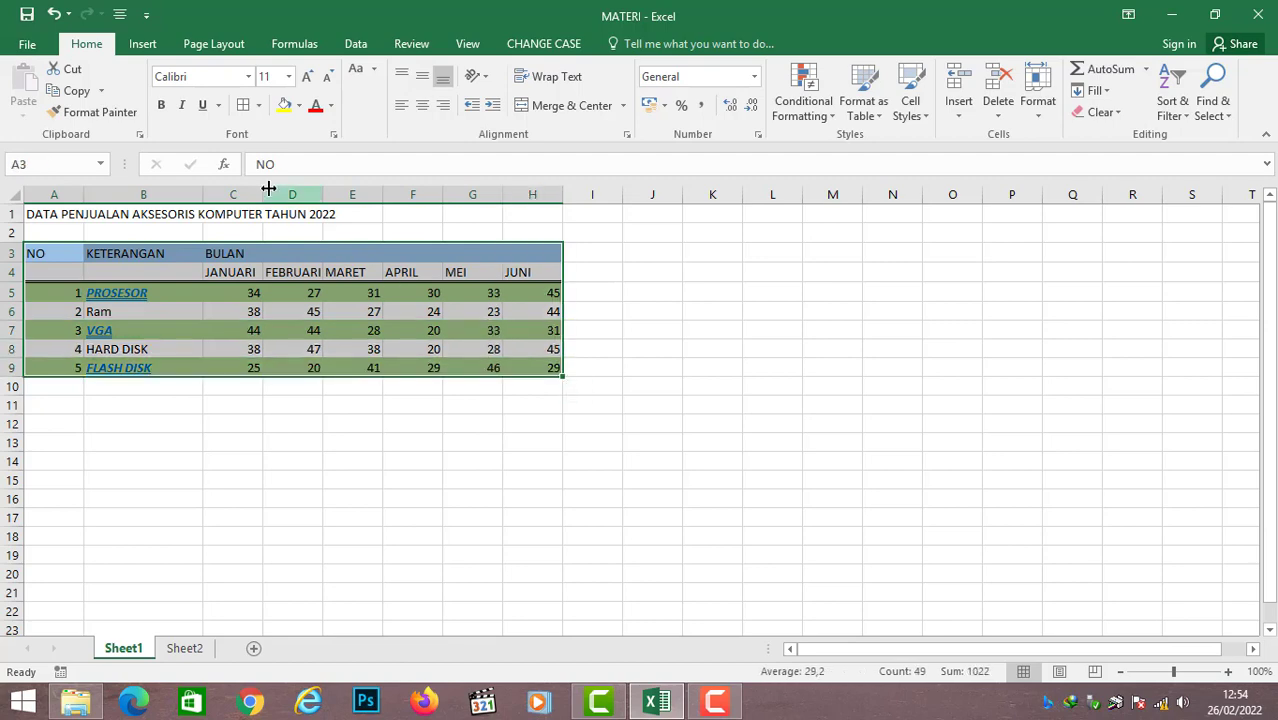
pyautogui.click(262, 106)
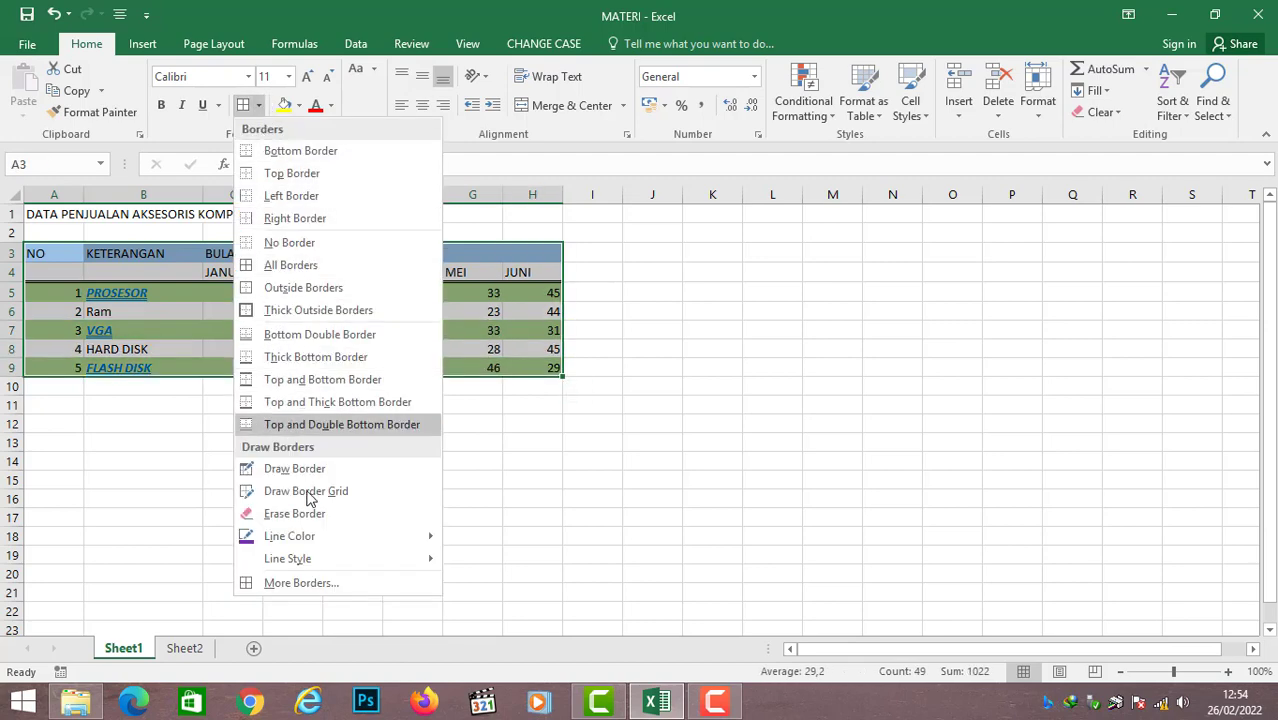
pyautogui.click(329, 592)
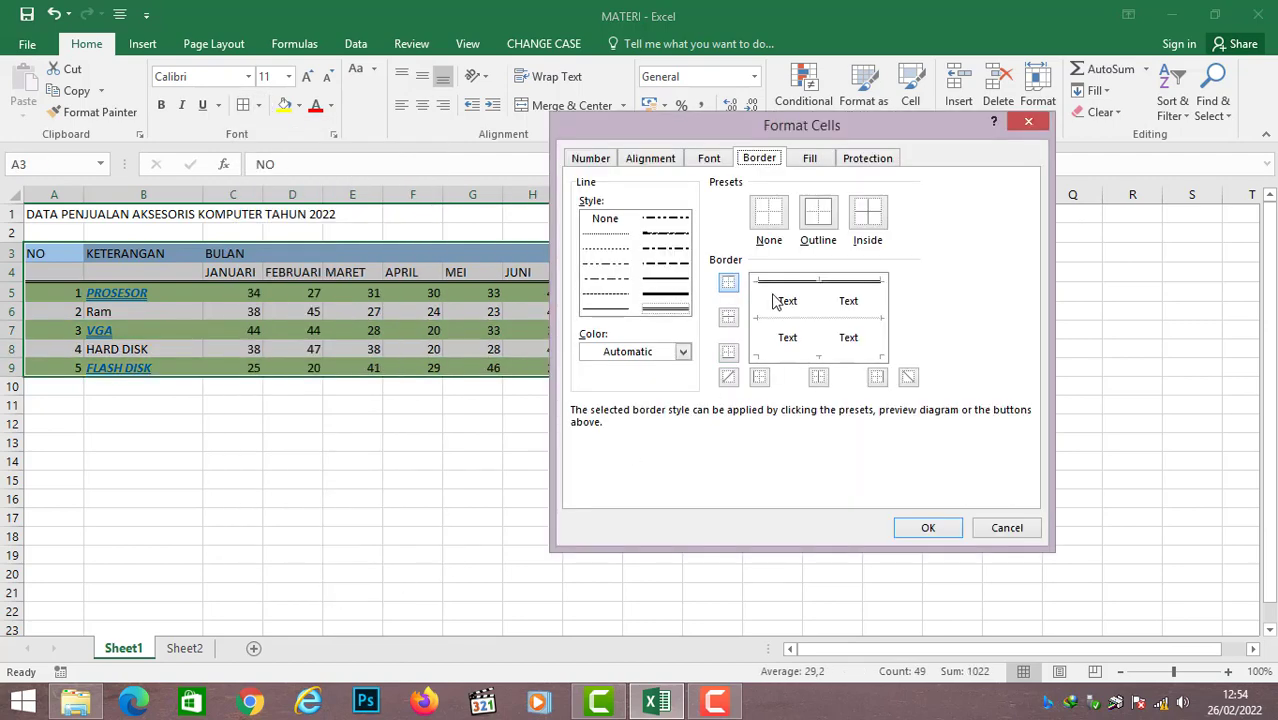
pyautogui.click(686, 353)
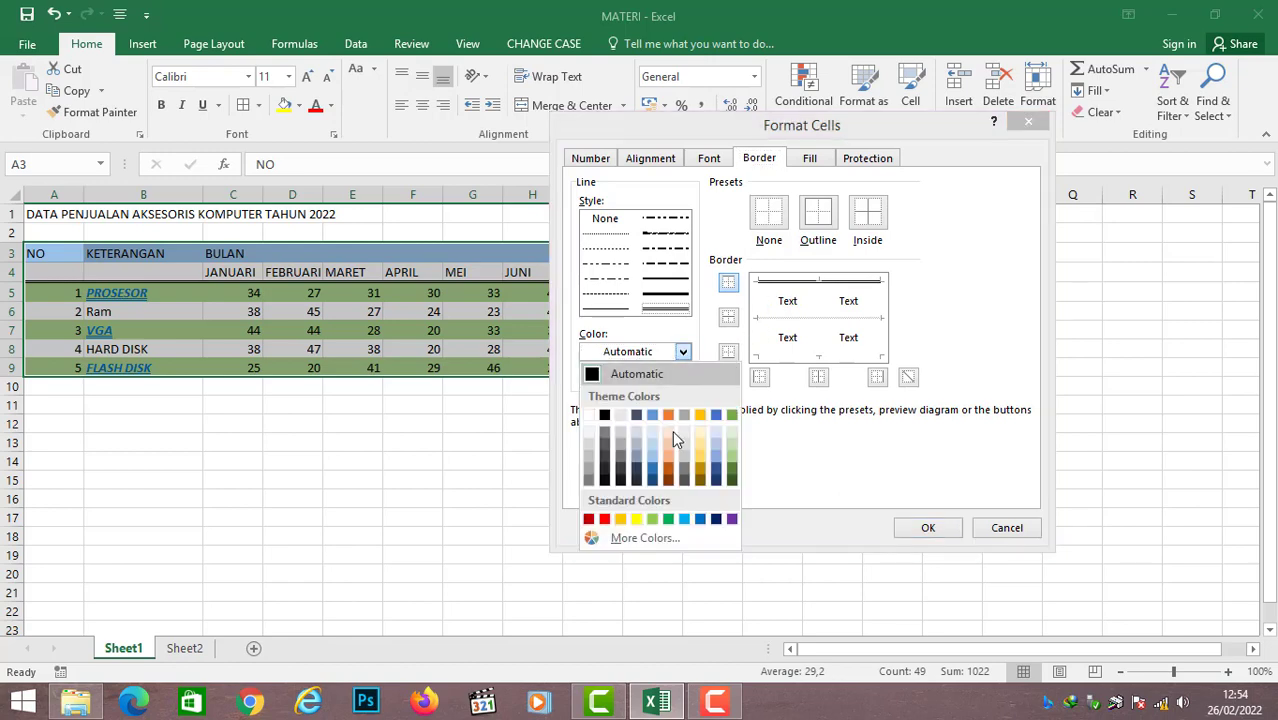
pyautogui.click(710, 521)
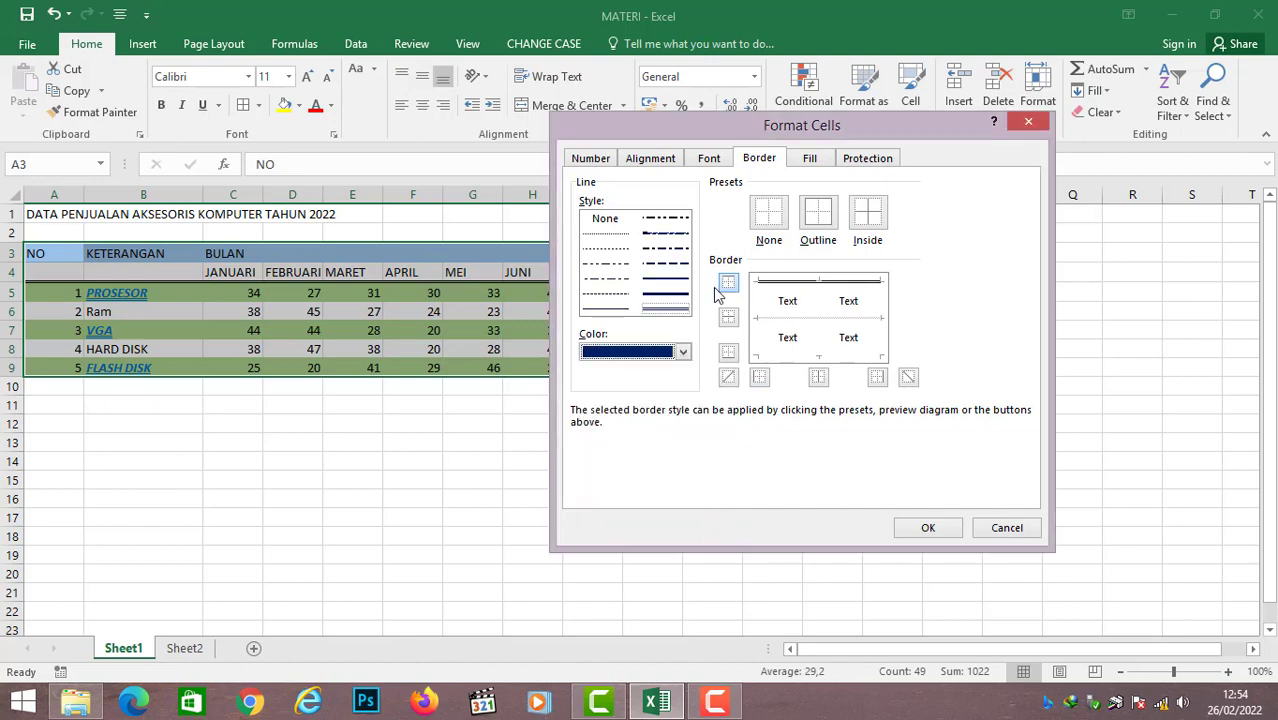
pyautogui.click(669, 267)
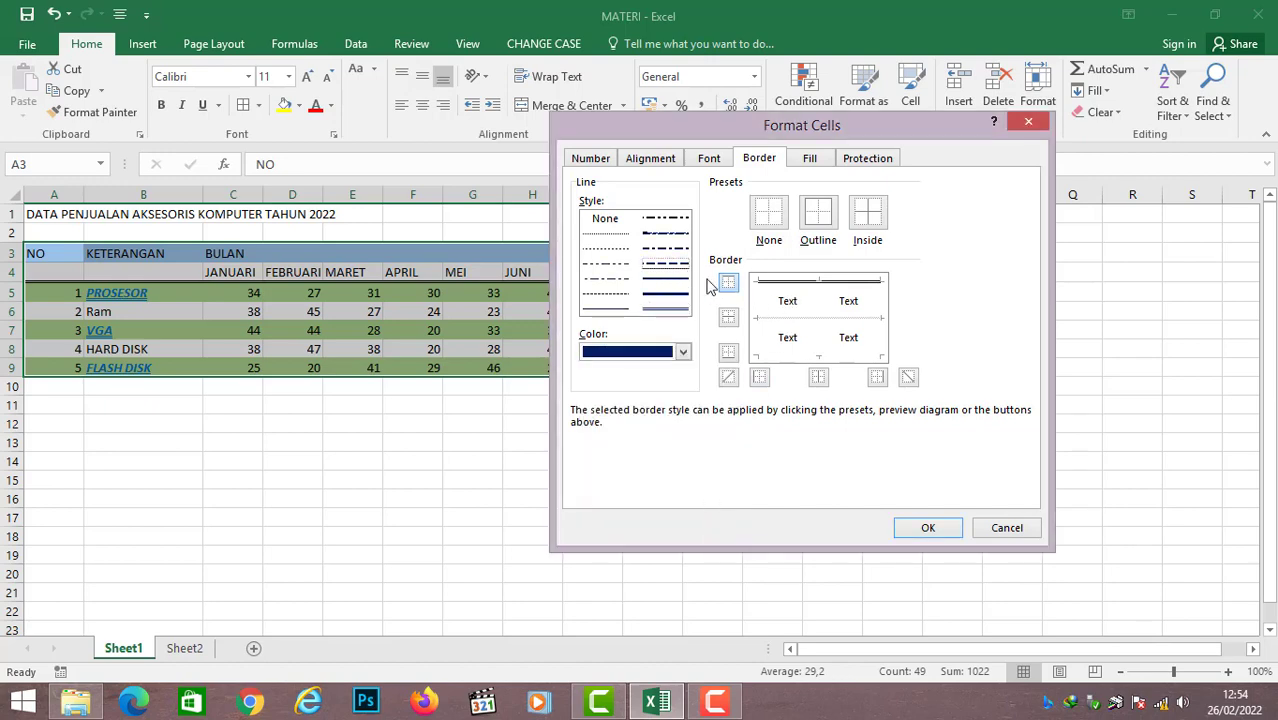
pyautogui.click(794, 288)
pyautogui.click(802, 362)
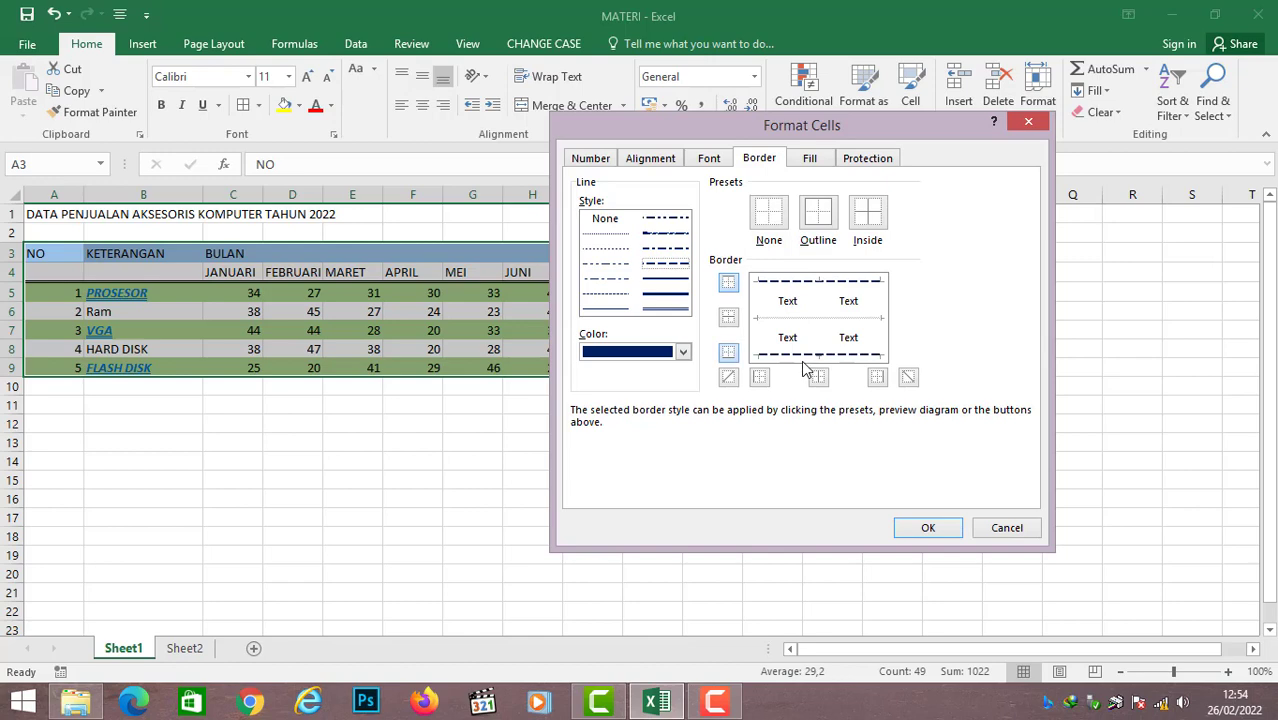
pyautogui.click(921, 530)
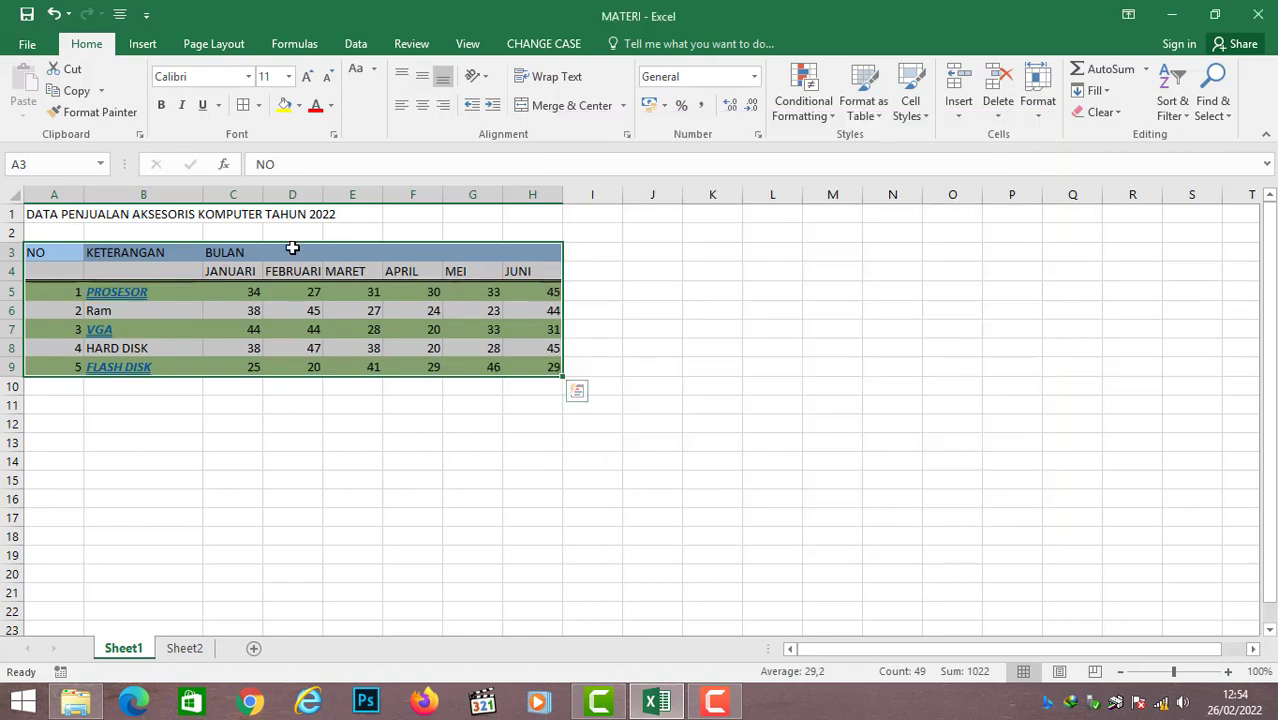
pyautogui.click(68, 272)
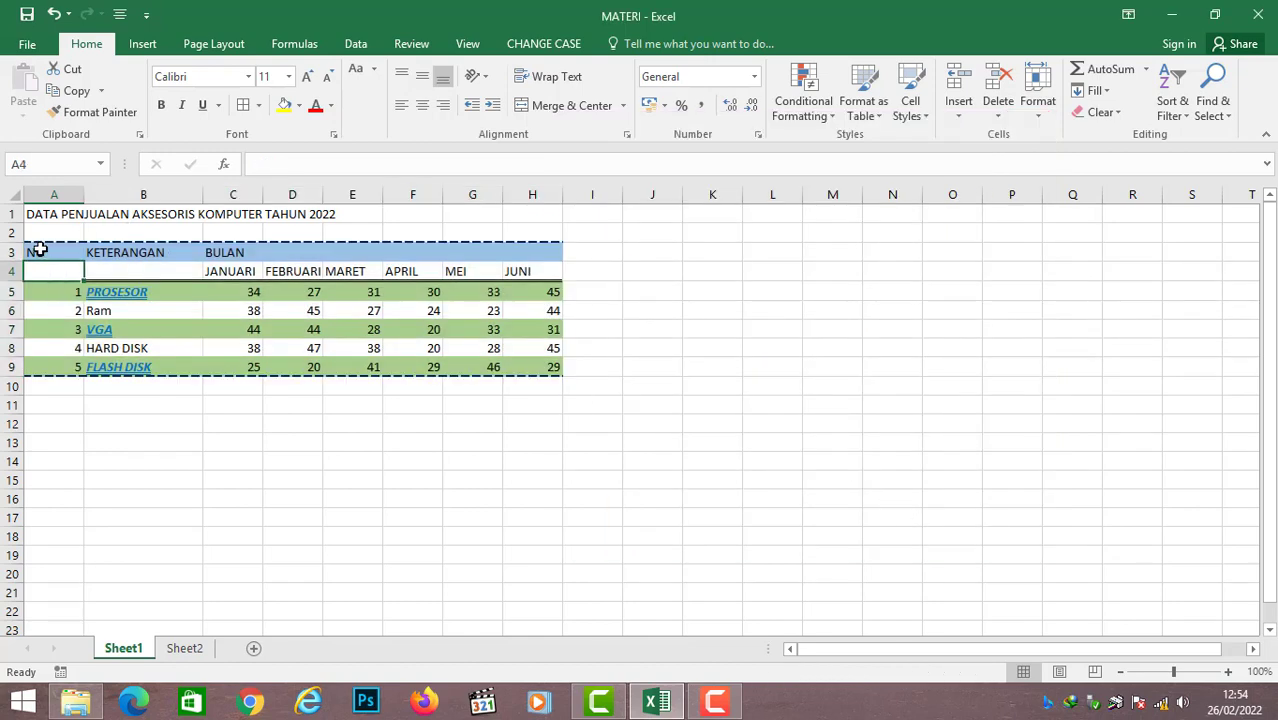
# - Give the header range A3:H4 thin dark blue inner vertical lines and thick dark blue left, right and top borders
pyautogui.moveTo(37, 252); pyautogui.dragTo(545, 268)
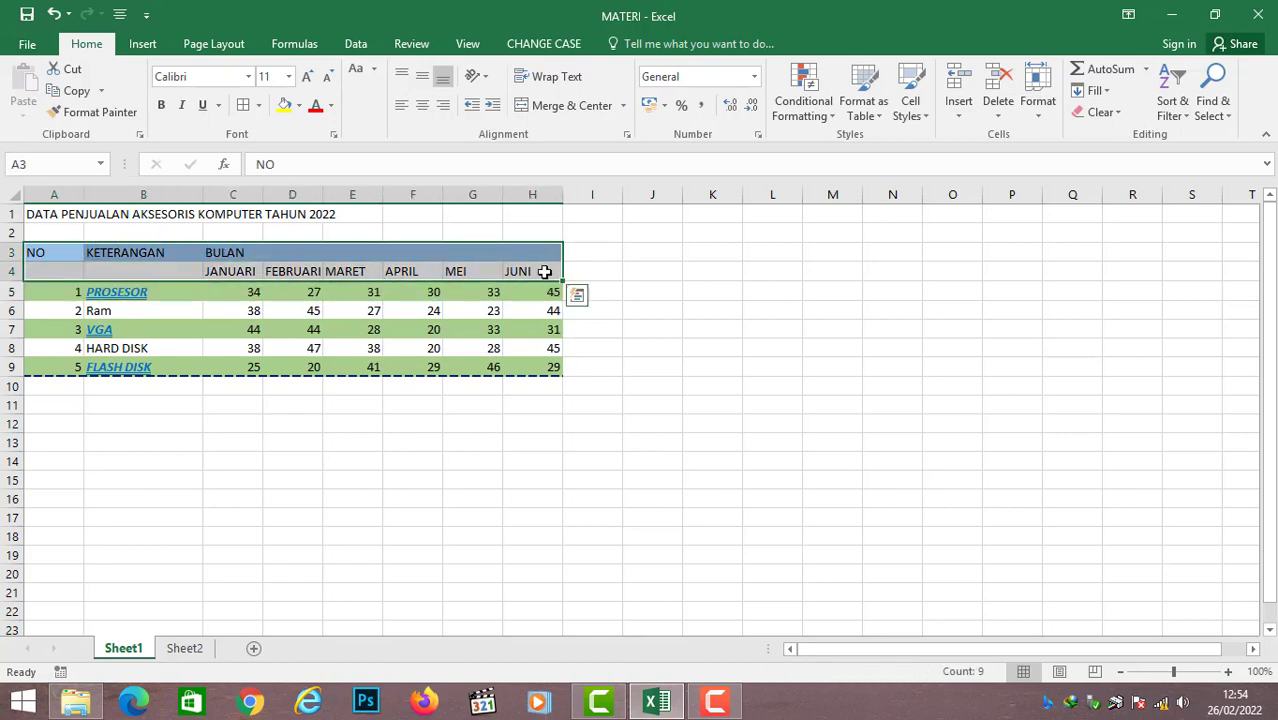
pyautogui.click(257, 108)
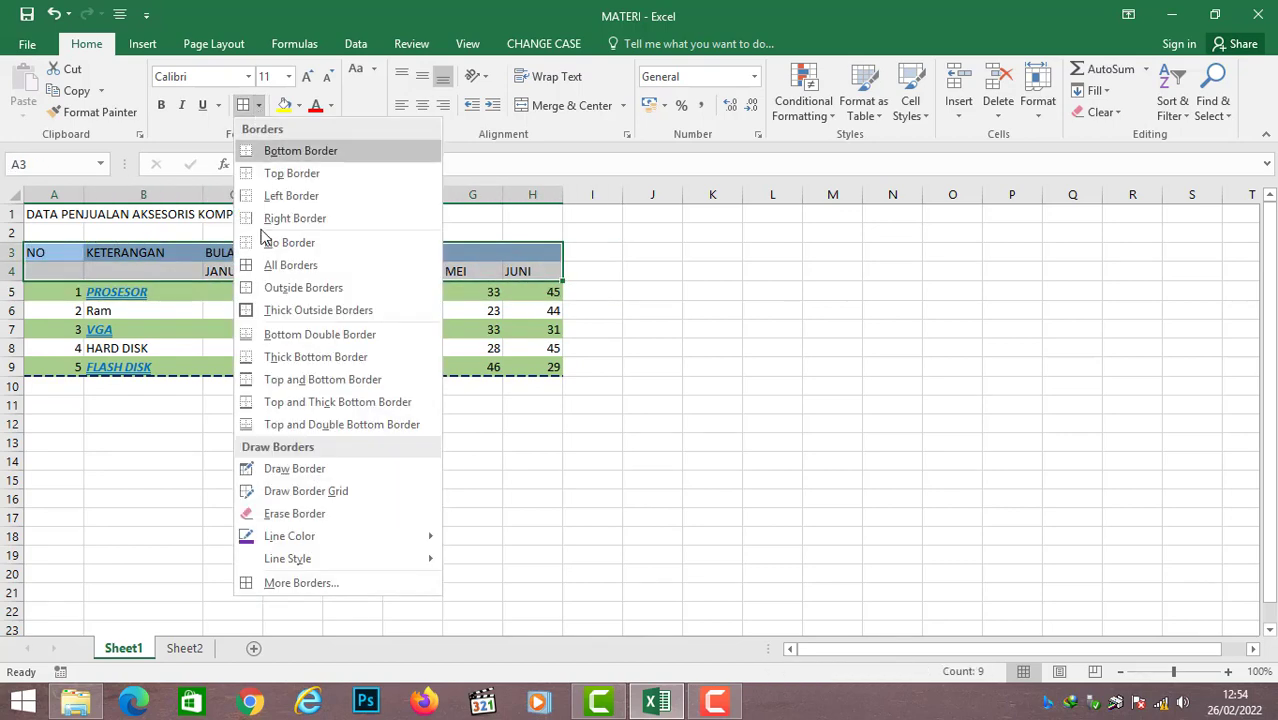
pyautogui.click(295, 584)
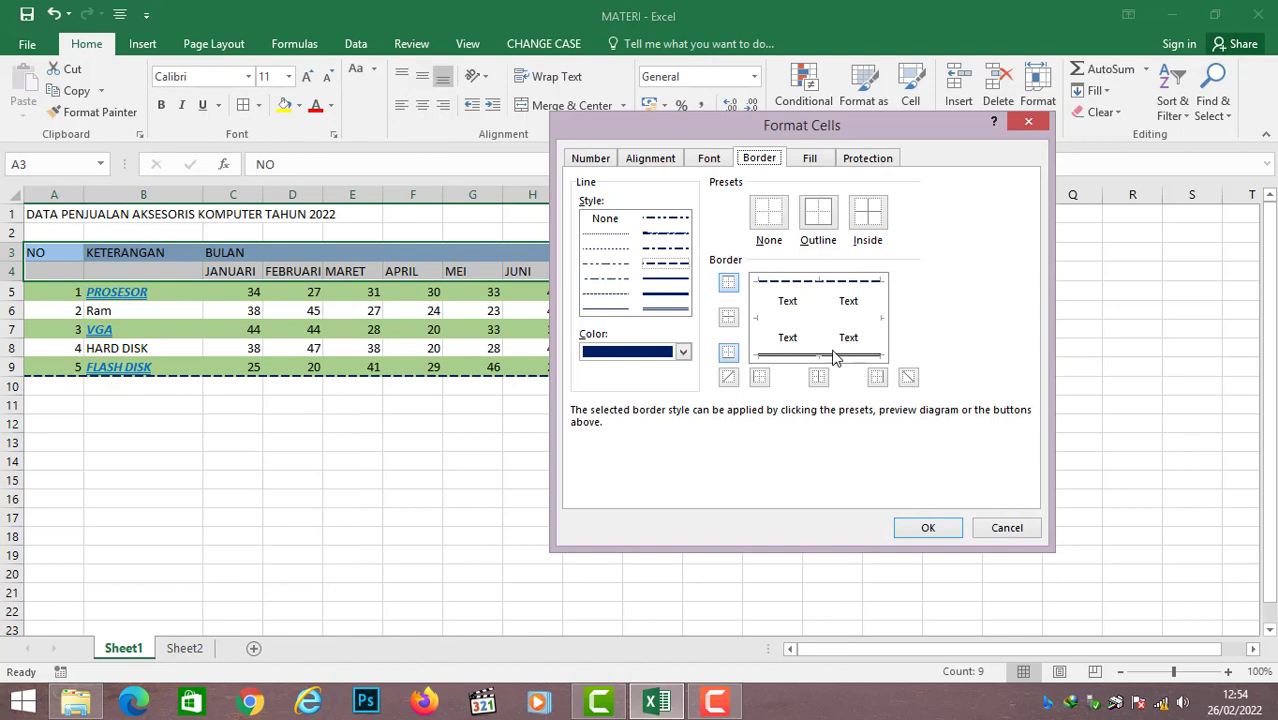
pyautogui.click(602, 249)
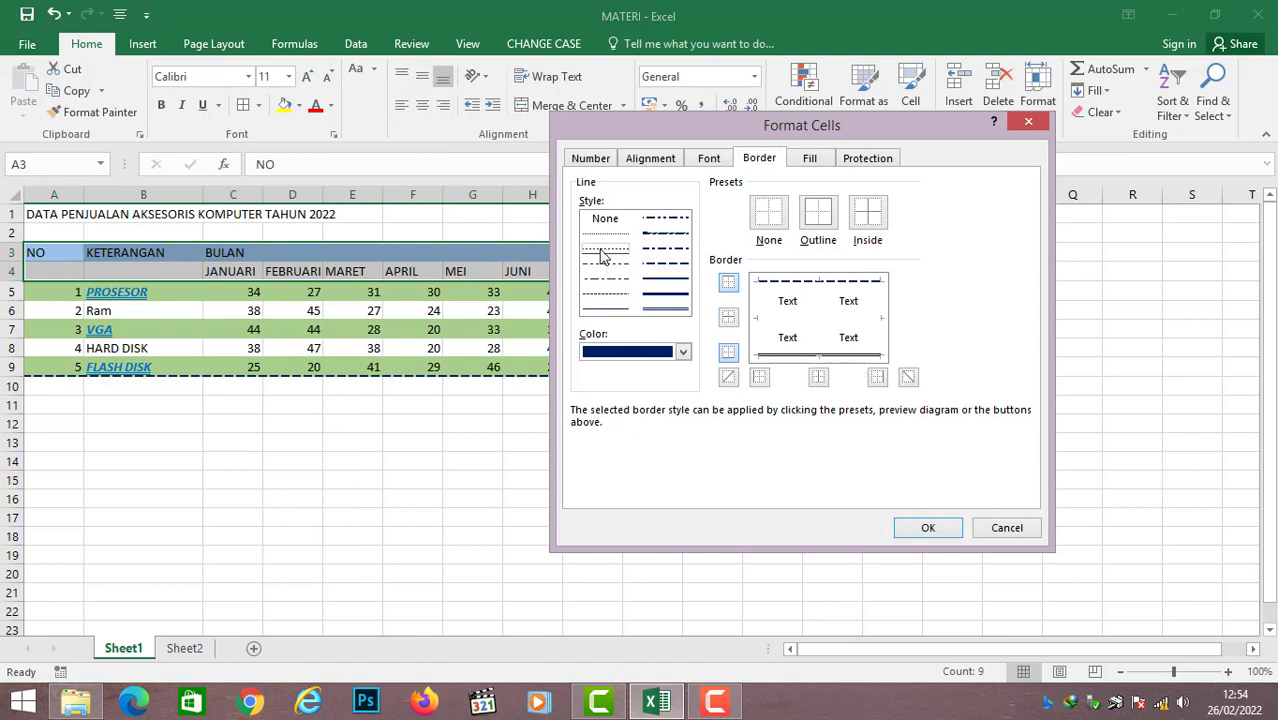
pyautogui.click(608, 310)
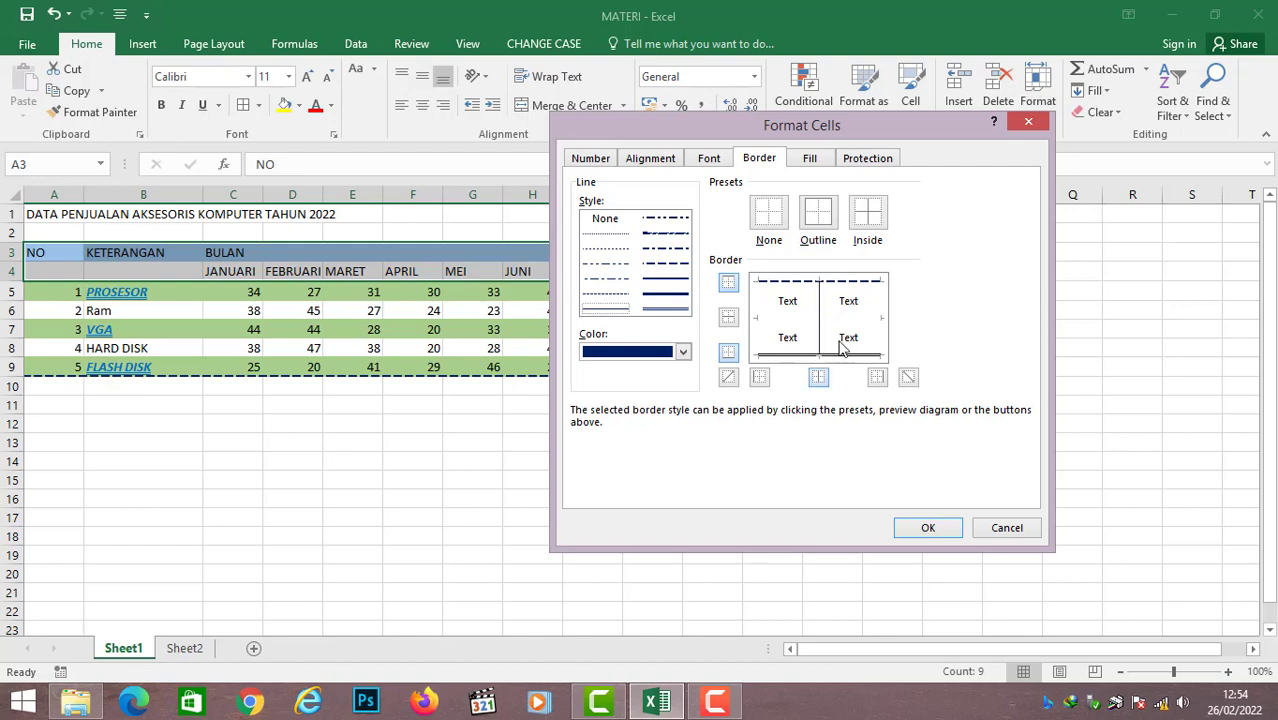
pyautogui.click(672, 298)
pyautogui.click(883, 320)
pyautogui.click(755, 322)
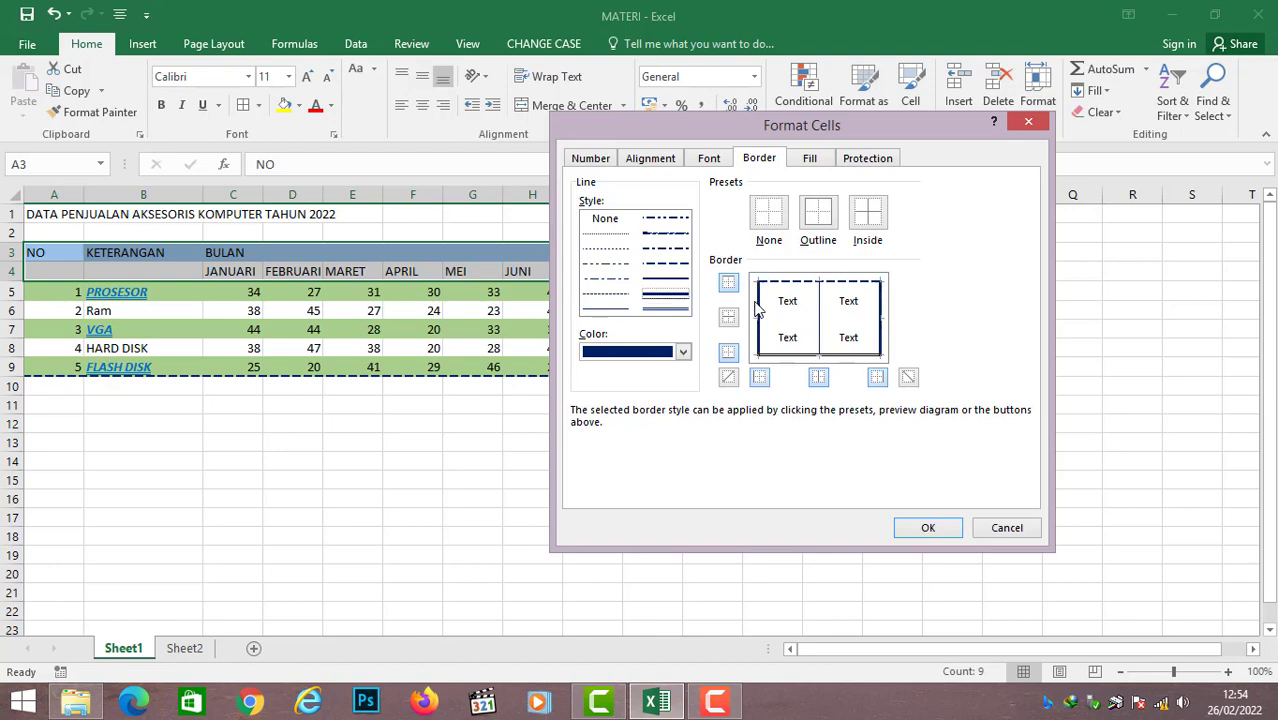
pyautogui.click(809, 285)
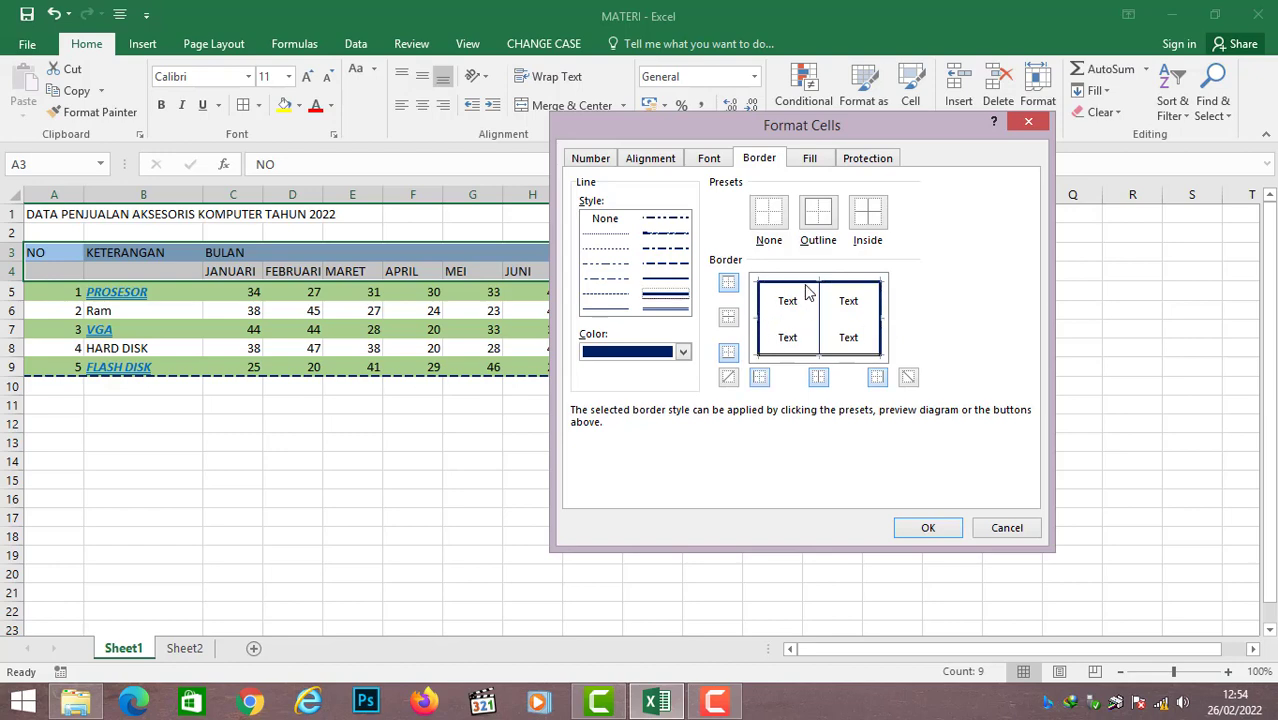
pyautogui.click(927, 530)
pyautogui.click(708, 464)
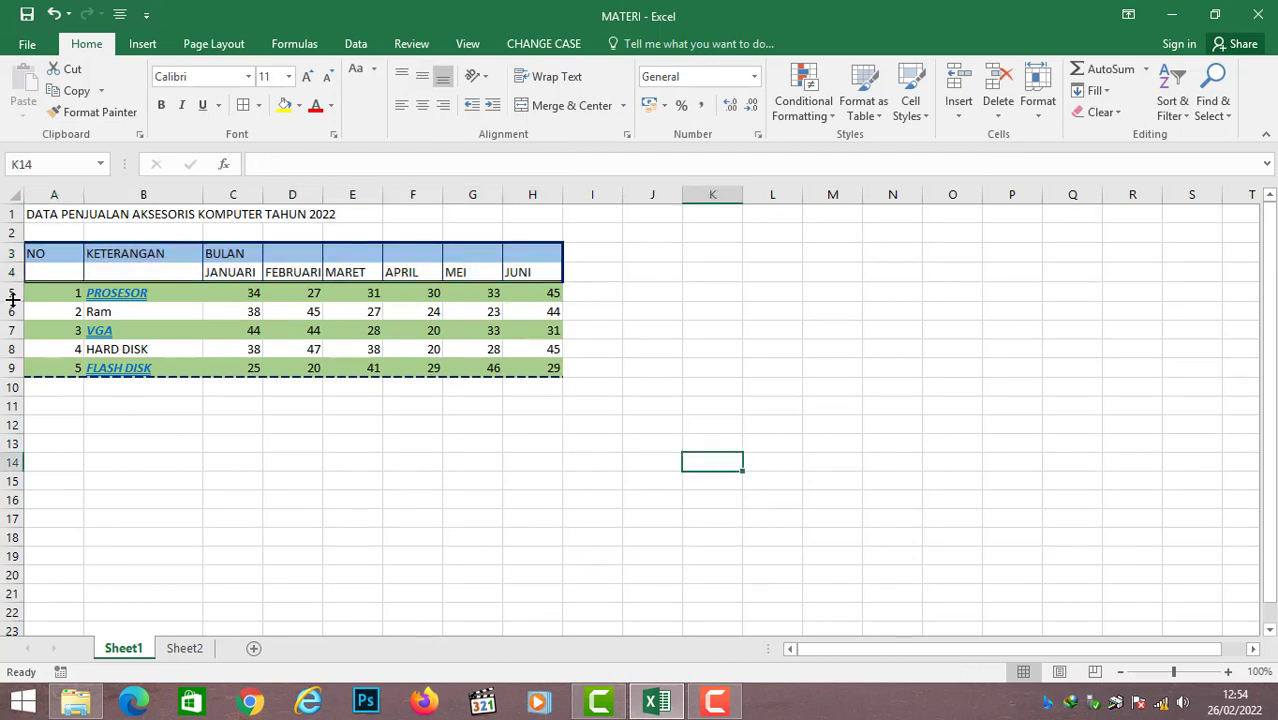
# - Apply dotted inner vertical lines and medium solid left and right borders in automatic color to the data rows A5:H9
pyautogui.moveTo(36, 290); pyautogui.dragTo(537, 364)
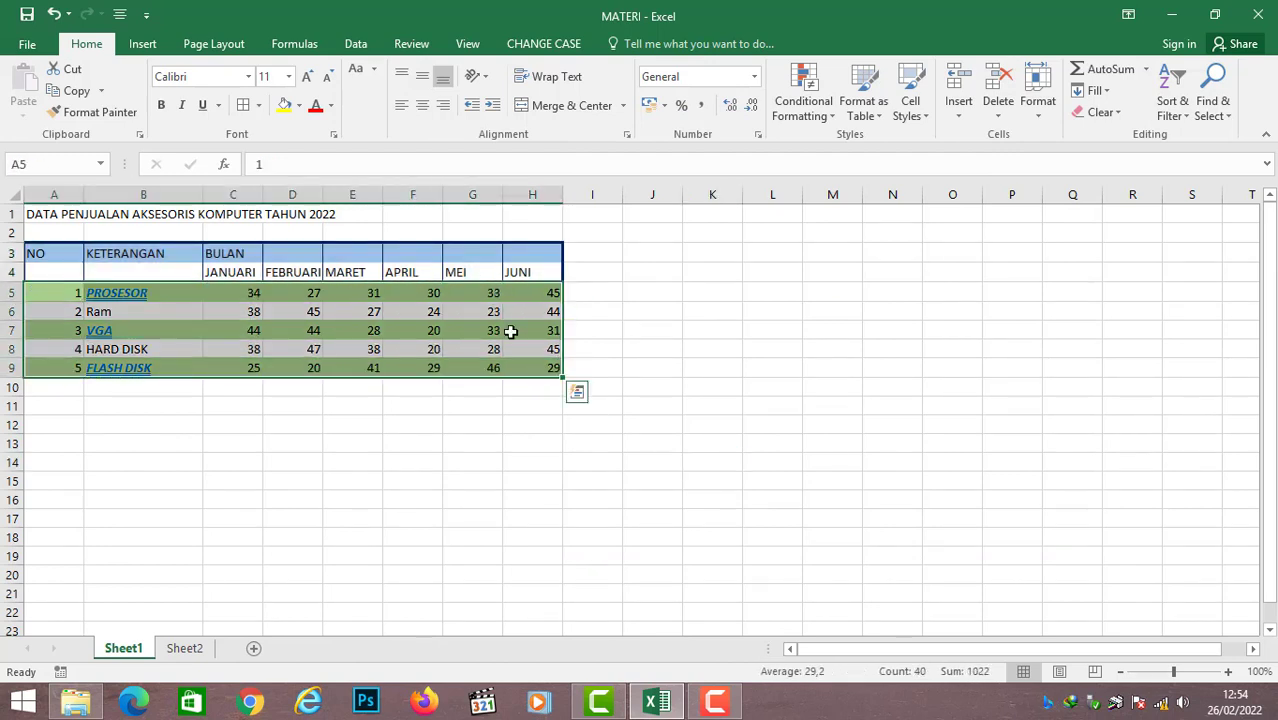
pyautogui.click(258, 105)
pyautogui.click(290, 583)
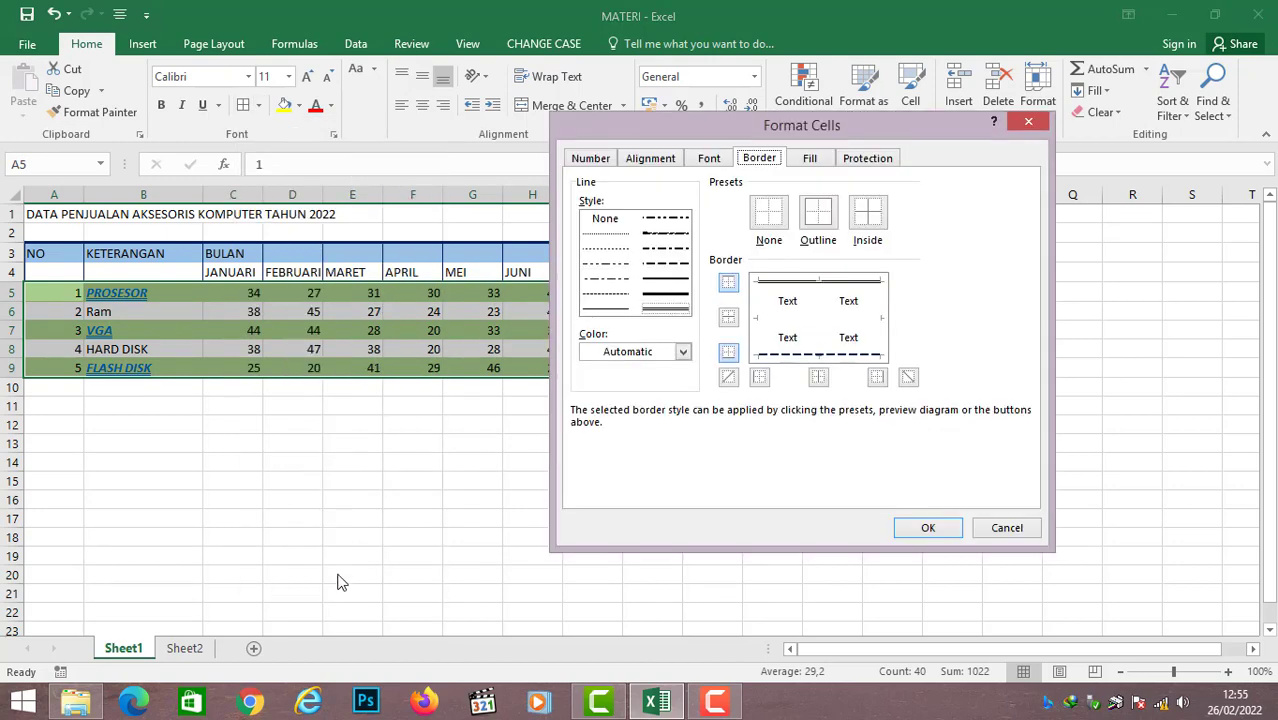
pyautogui.click(605, 249)
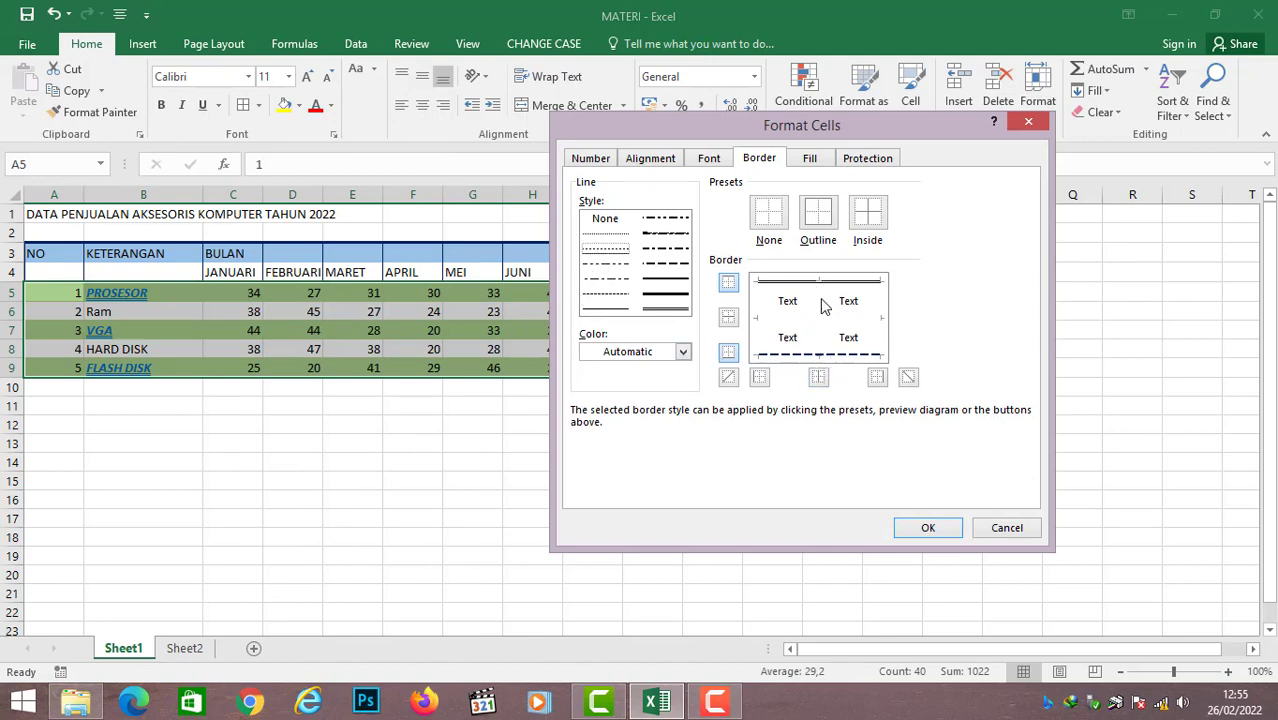
pyautogui.click(820, 330)
pyautogui.click(665, 278)
pyautogui.click(880, 330)
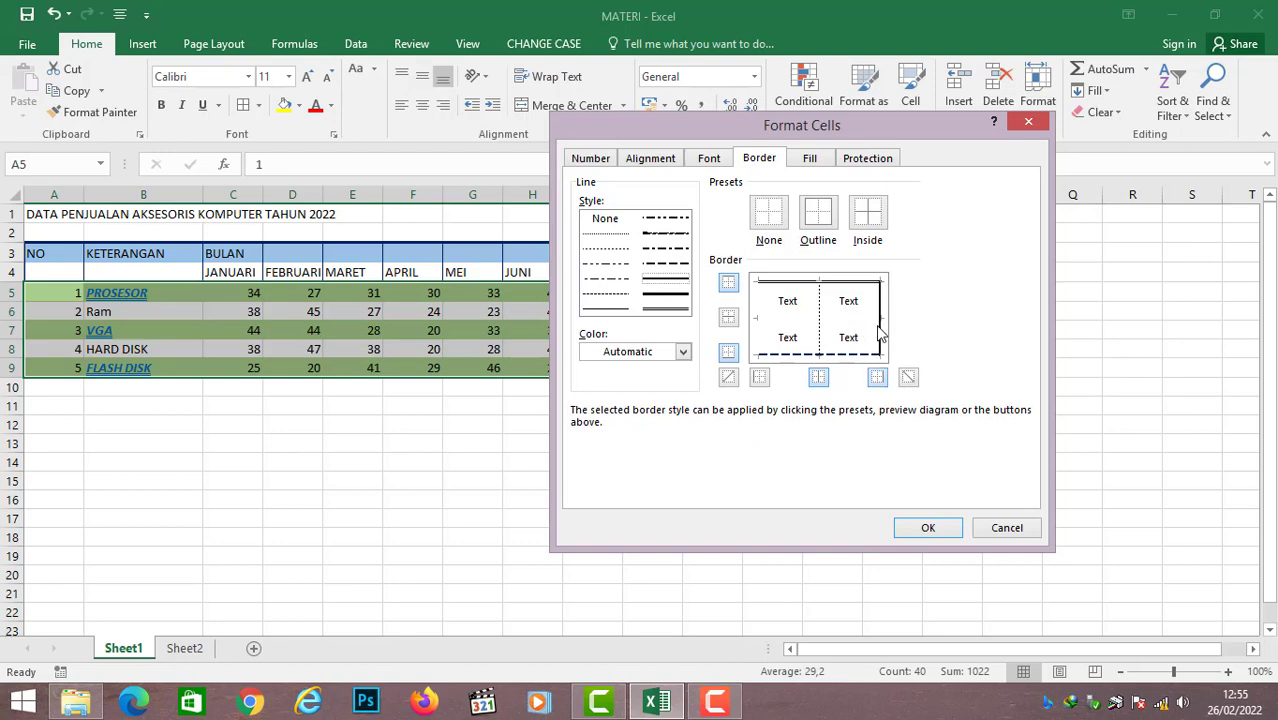
pyautogui.click(763, 330)
pyautogui.click(928, 528)
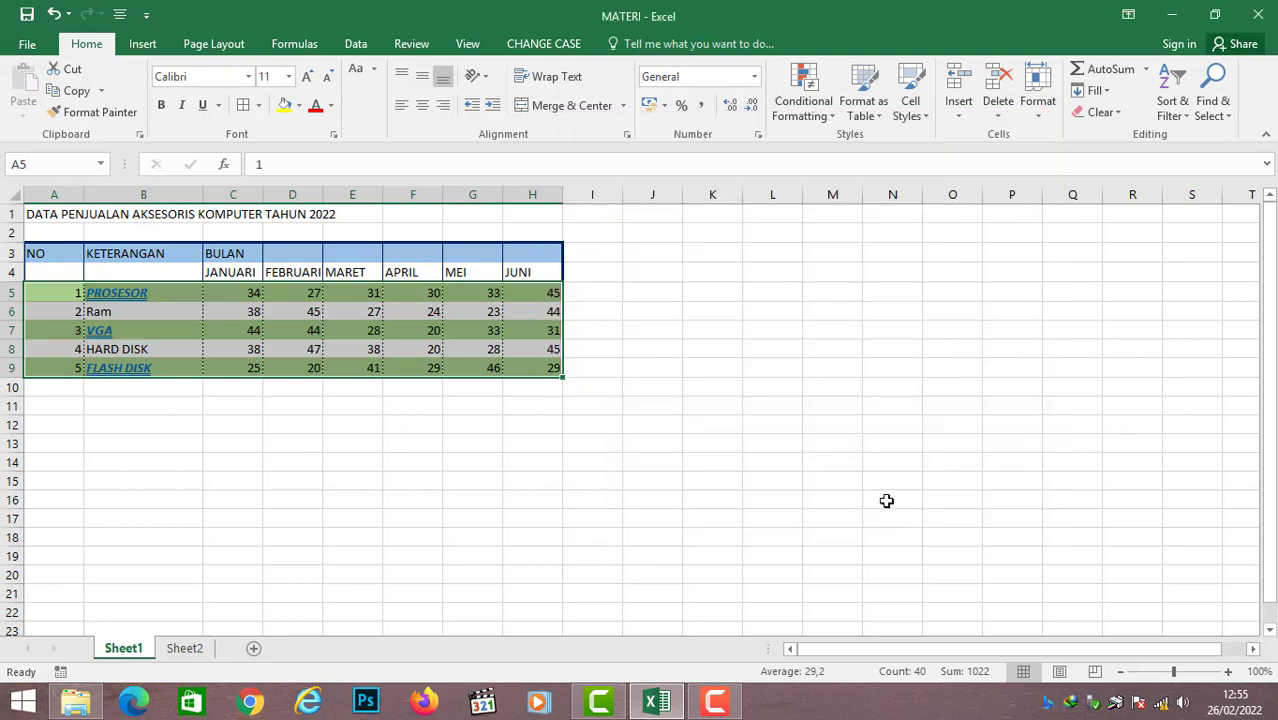
pyautogui.click(750, 445)
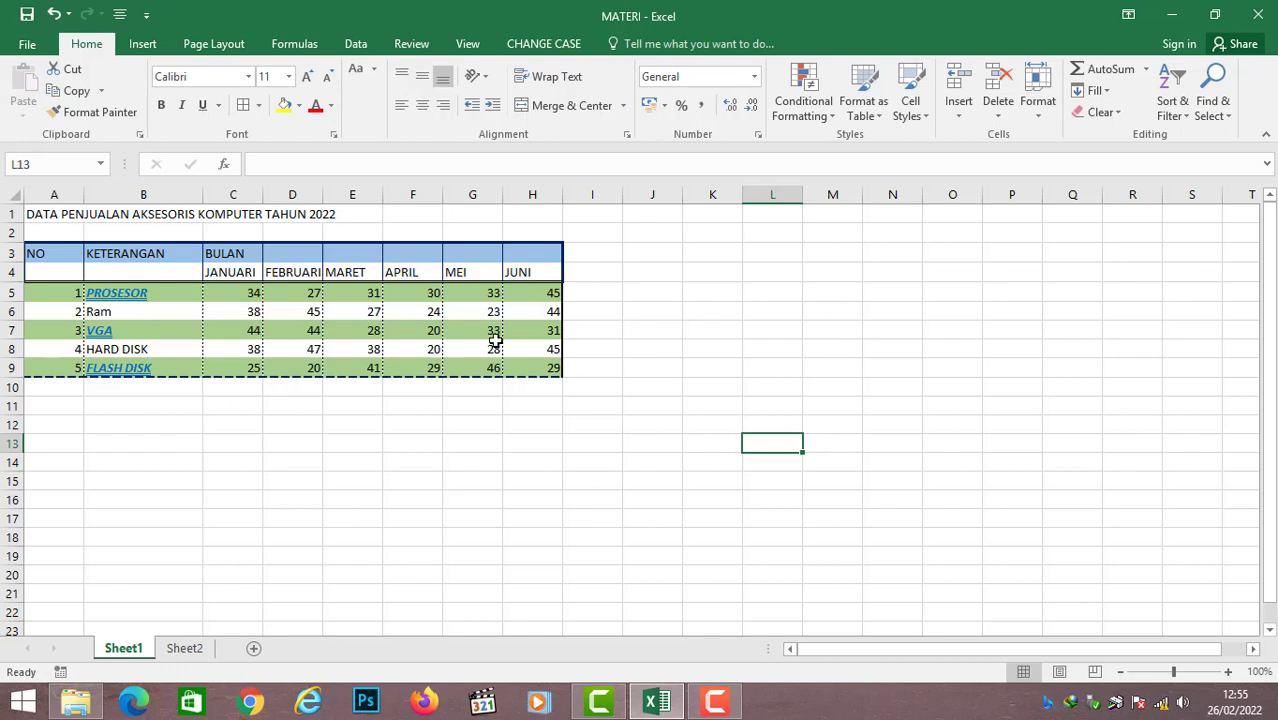
# - Look over the border presets in Format Cells for an empty cell and close the dialog without applying anything
pyautogui.click(258, 106)
pyautogui.click(280, 588)
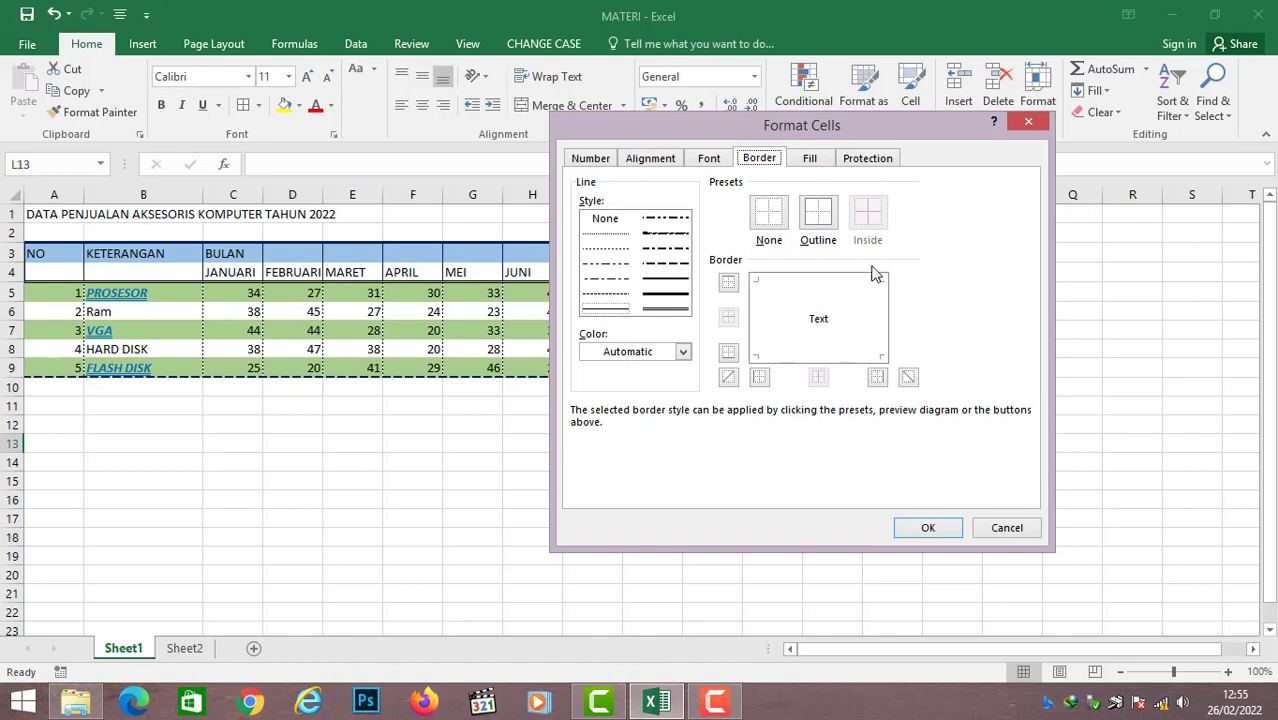
pyautogui.click(766, 234)
pyautogui.click(1020, 534)
pyautogui.click(488, 418)
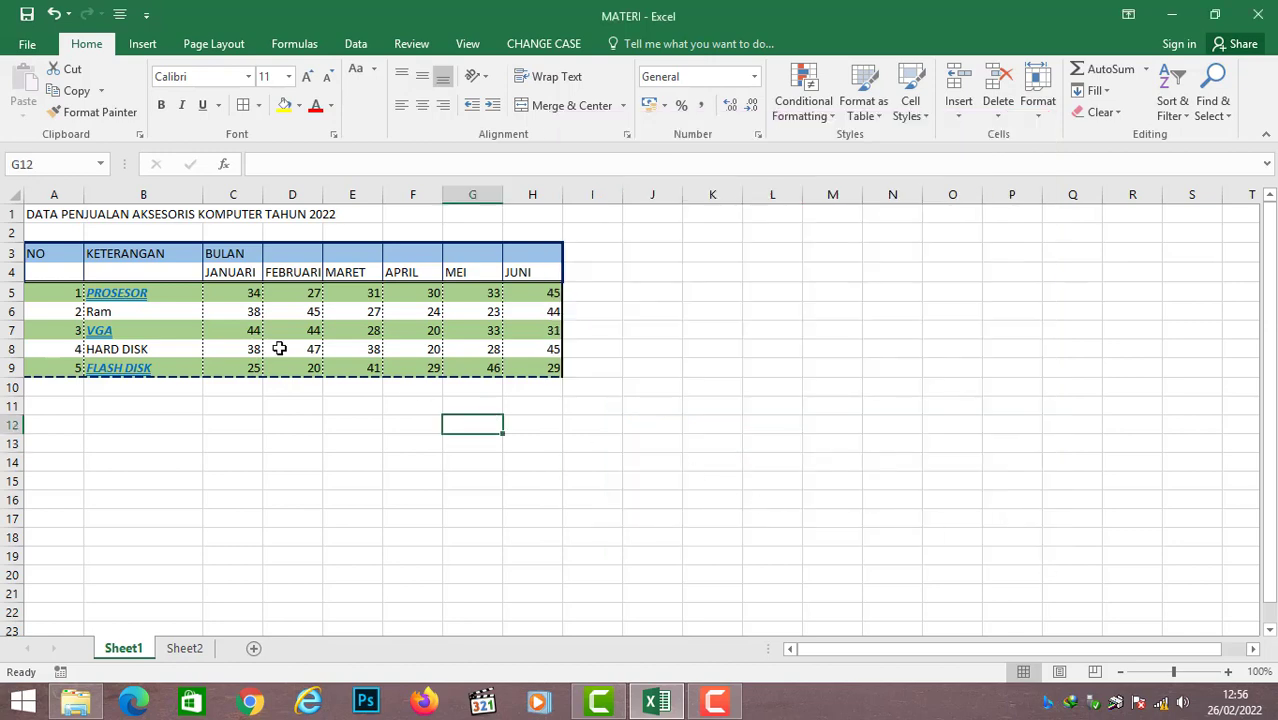
# - Try thick dark blue diagonal borders in both directions on header cells A3:B4, and undo the latest border changes
pyautogui.click(80, 256)
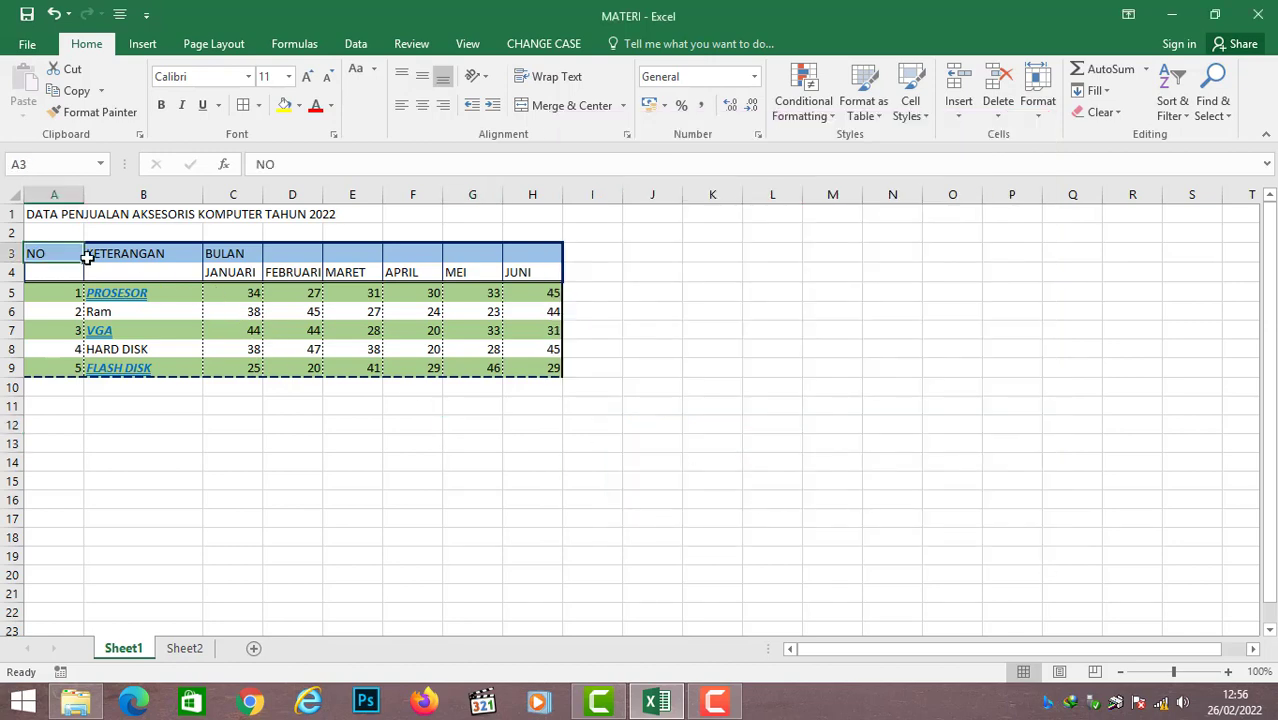
pyautogui.moveTo(87, 257); pyautogui.dragTo(143, 274)
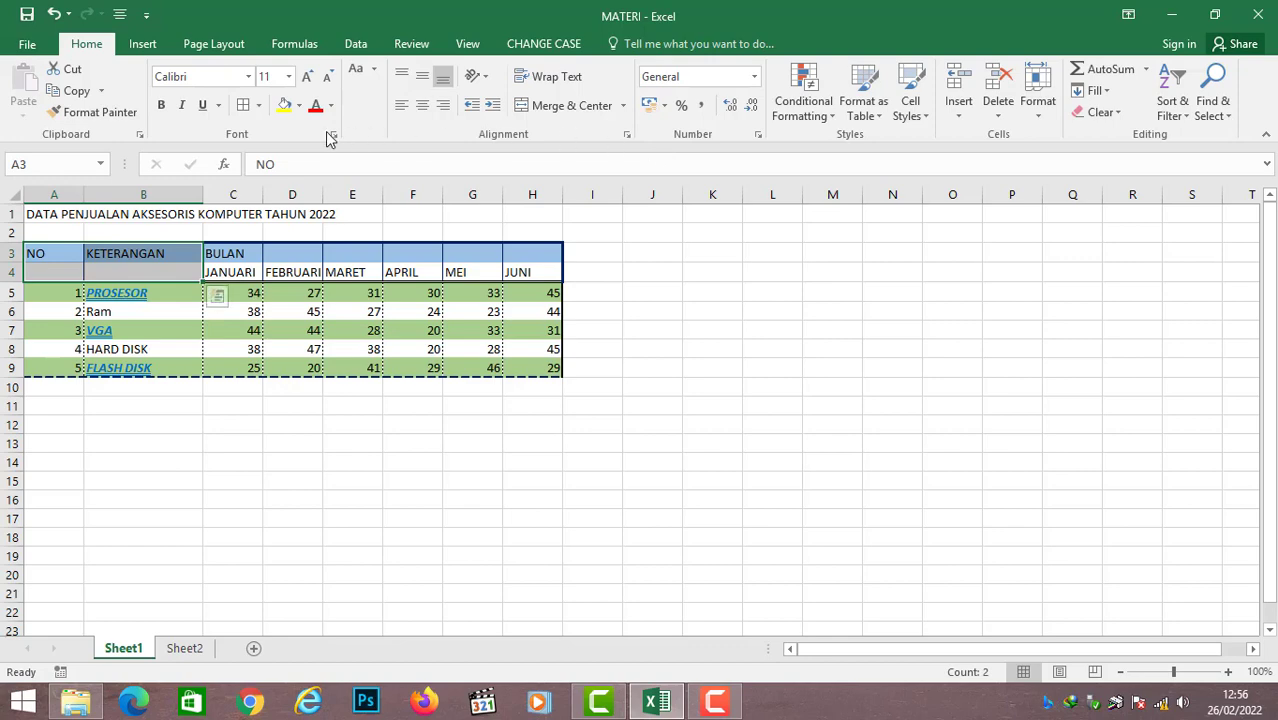
pyautogui.click(258, 105)
pyautogui.click(286, 583)
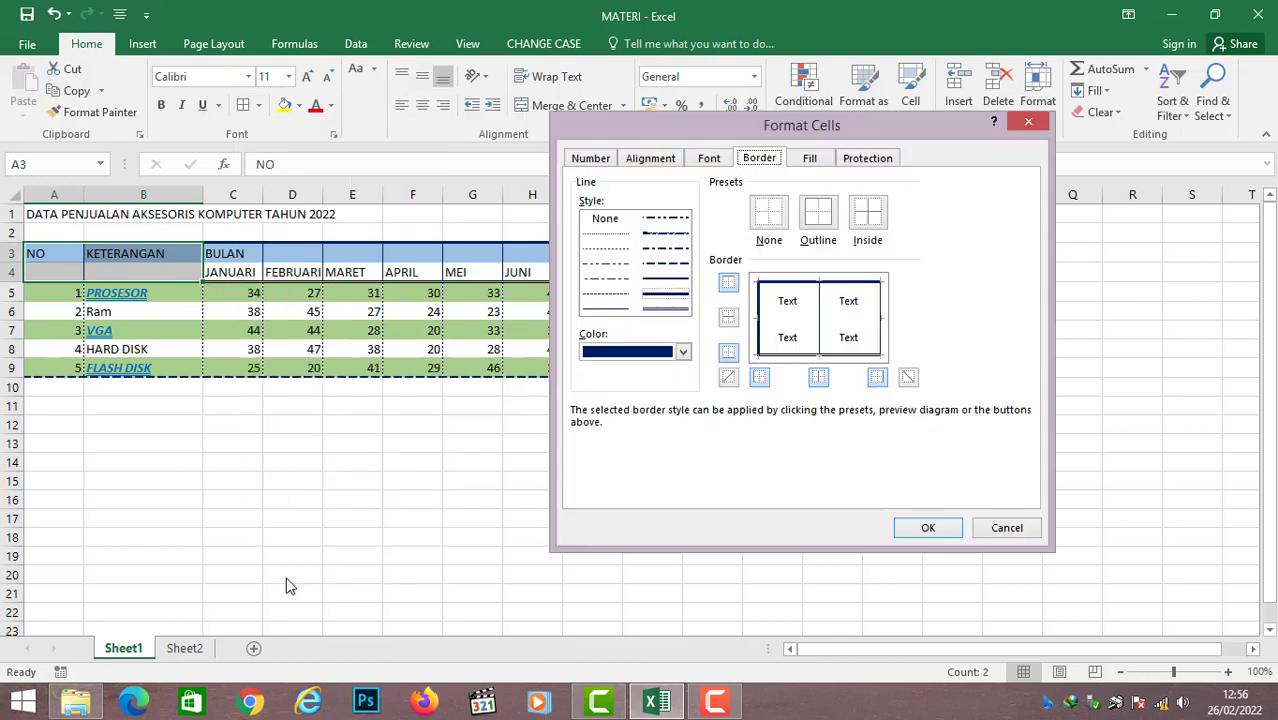
pyautogui.click(729, 380)
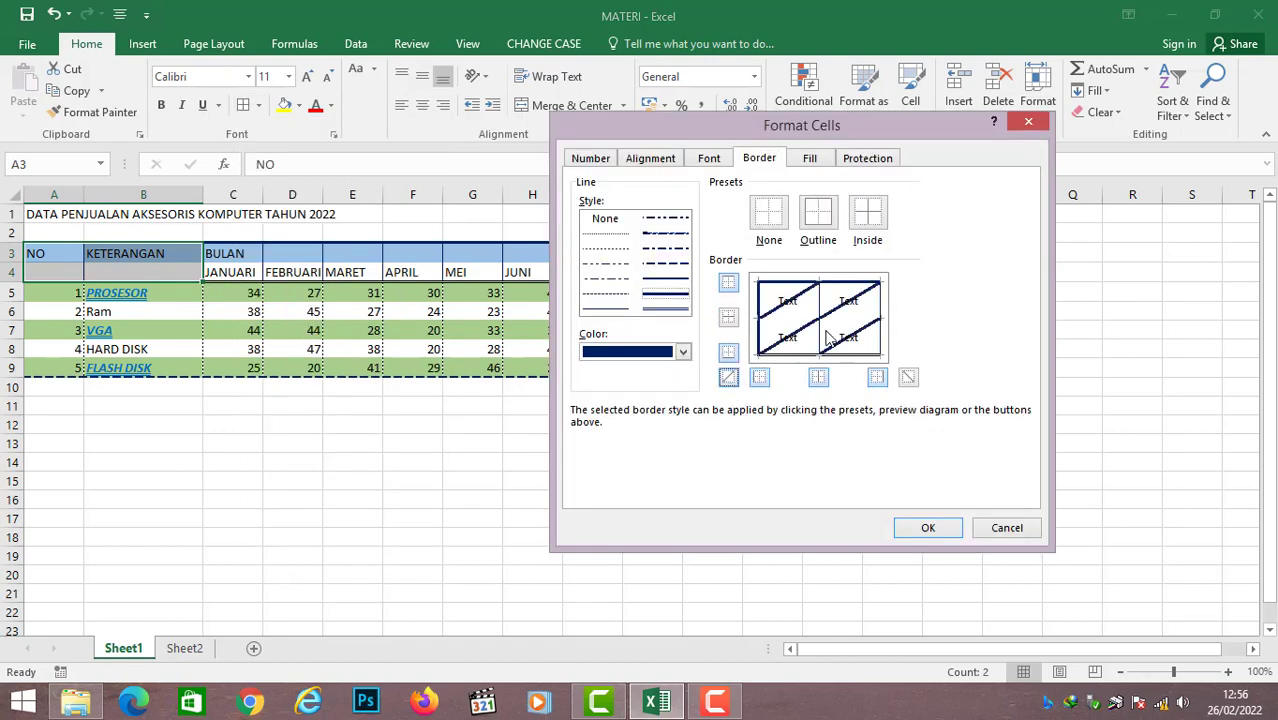
pyautogui.click(909, 378)
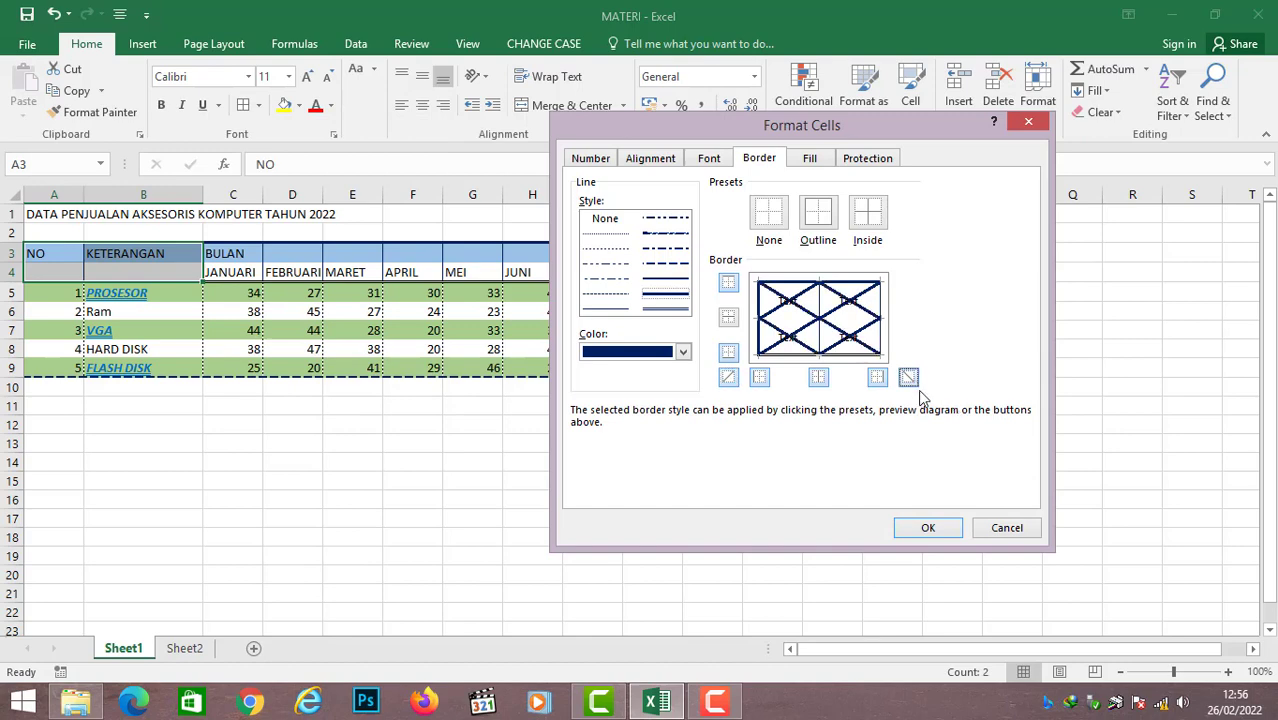
pyautogui.click(947, 532)
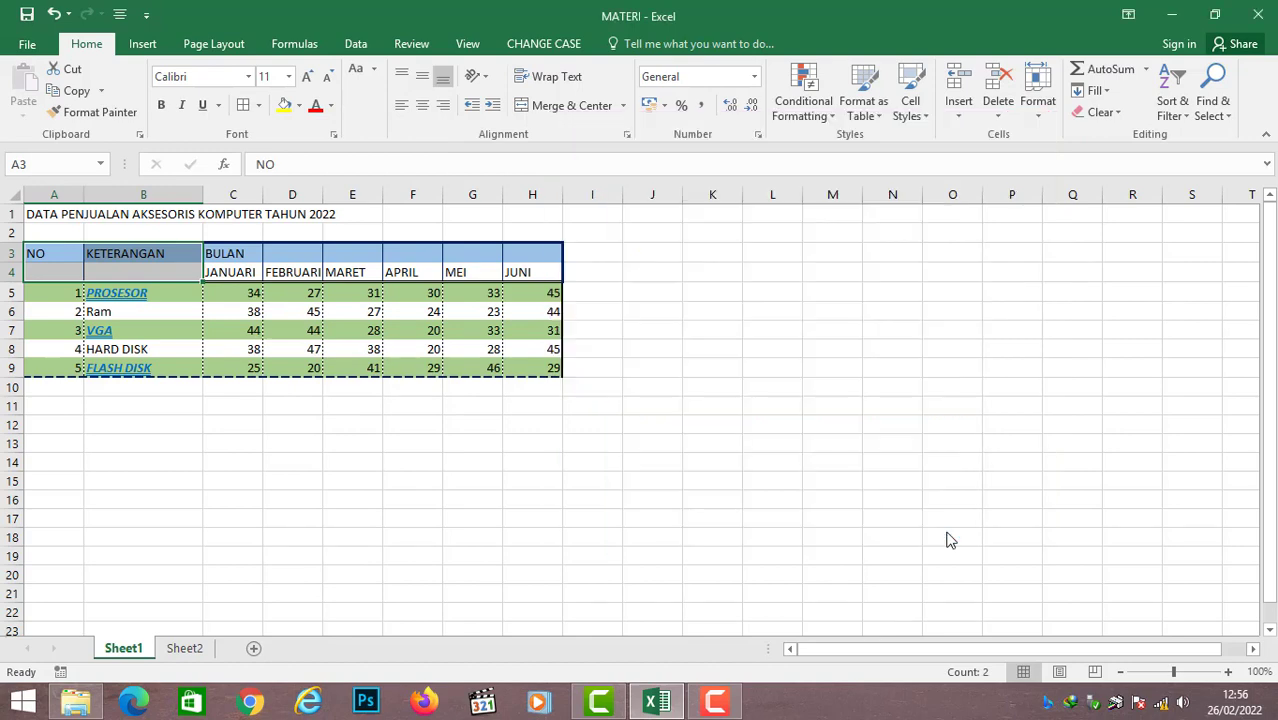
pyautogui.click(656, 484)
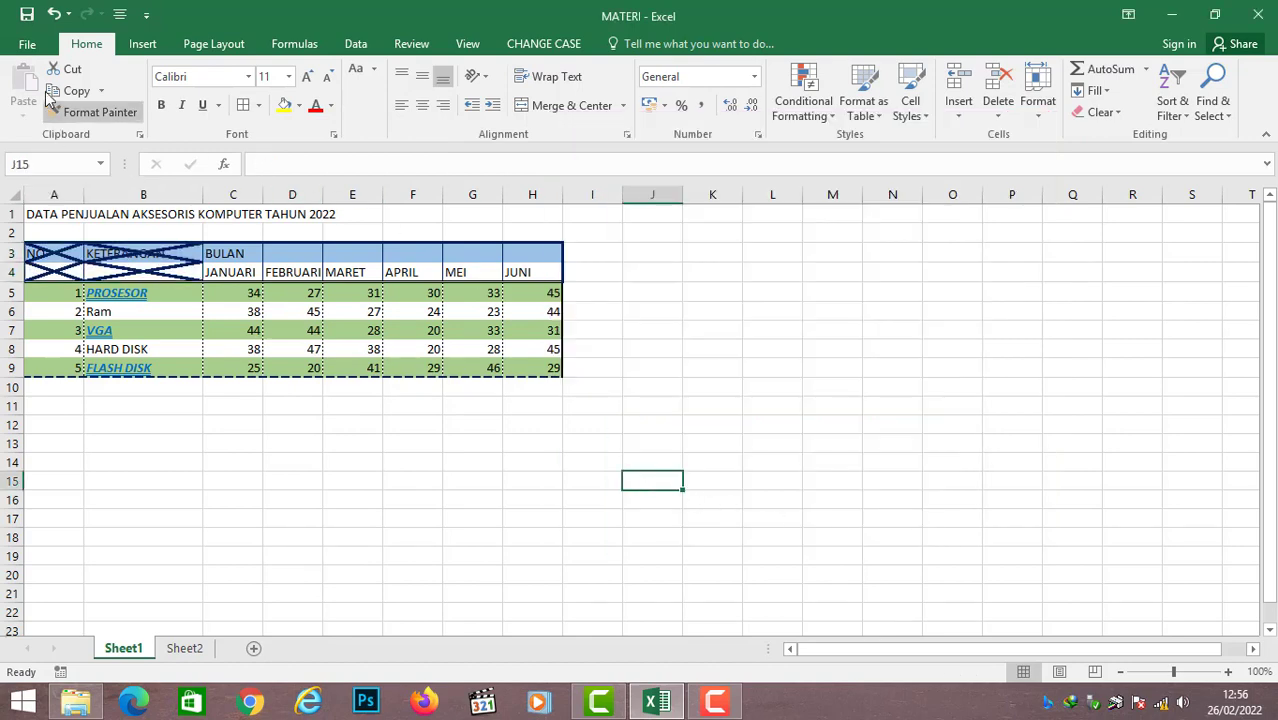
pyautogui.click(53, 14)
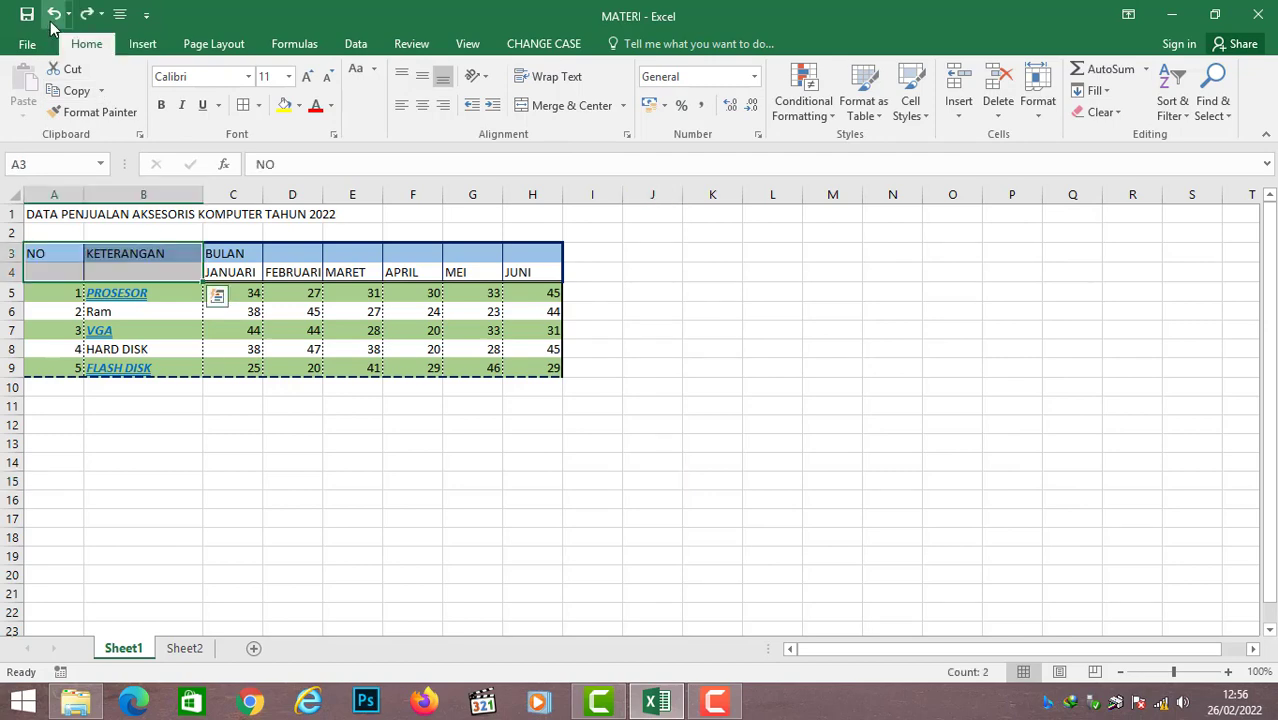
pyautogui.click(53, 14)
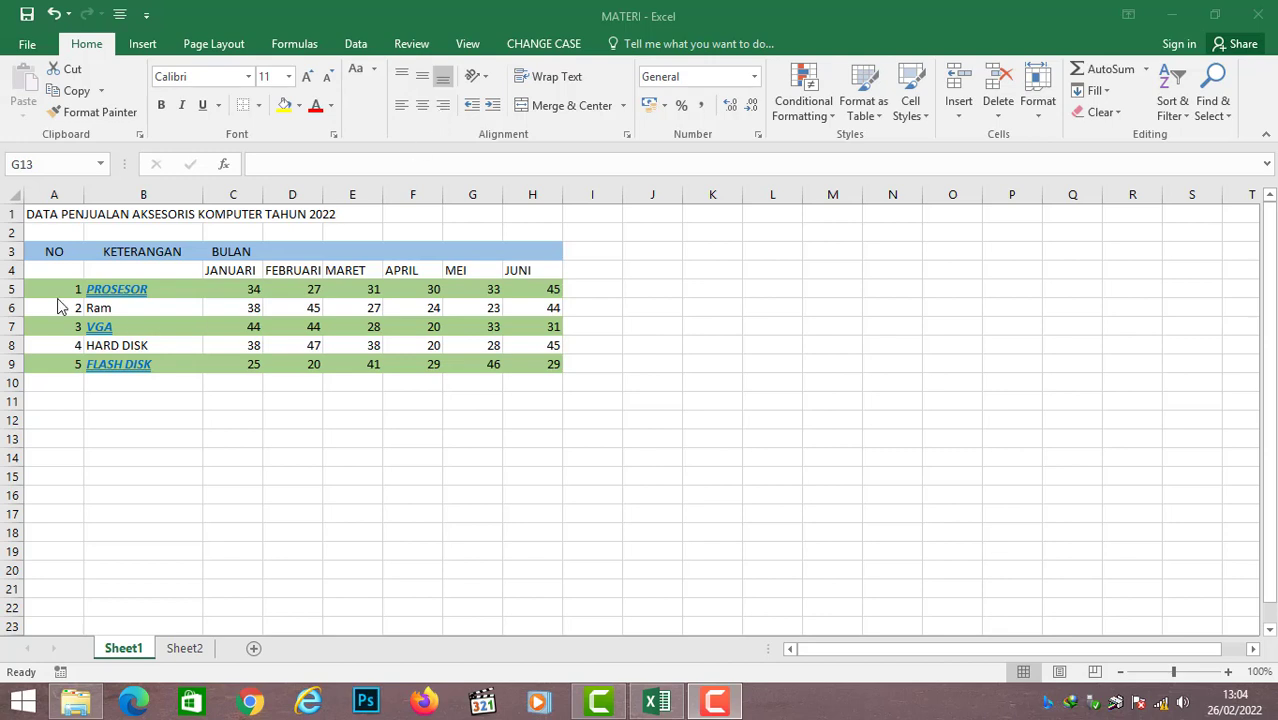
# - Try left, center and right horizontal alignment on the NO header in cell A3
pyautogui.click(44, 252)
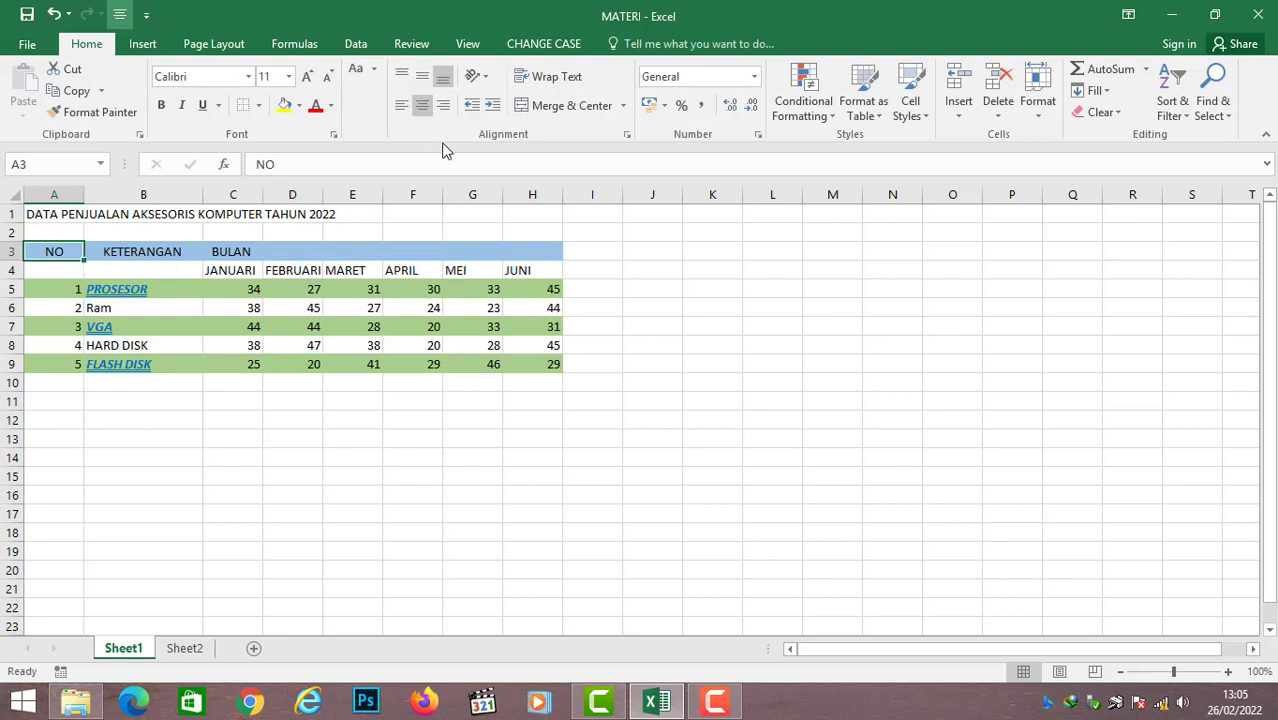
pyautogui.click(401, 114)
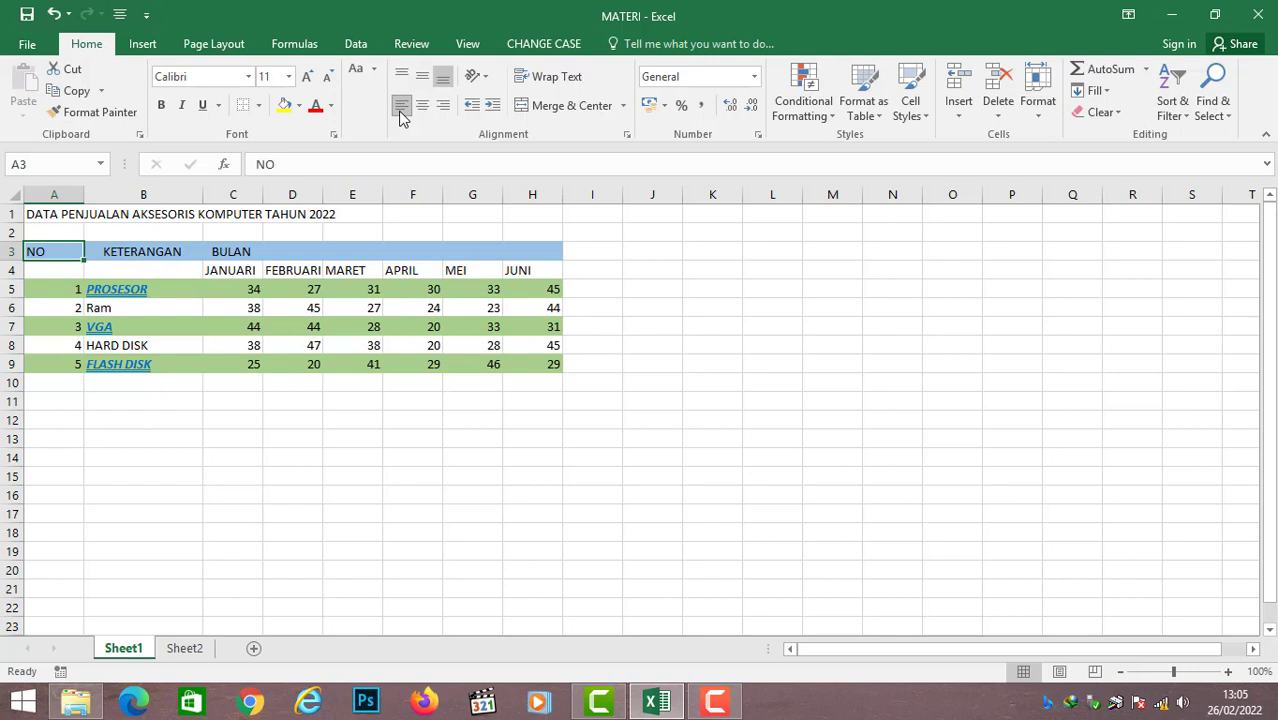
pyautogui.click(422, 112)
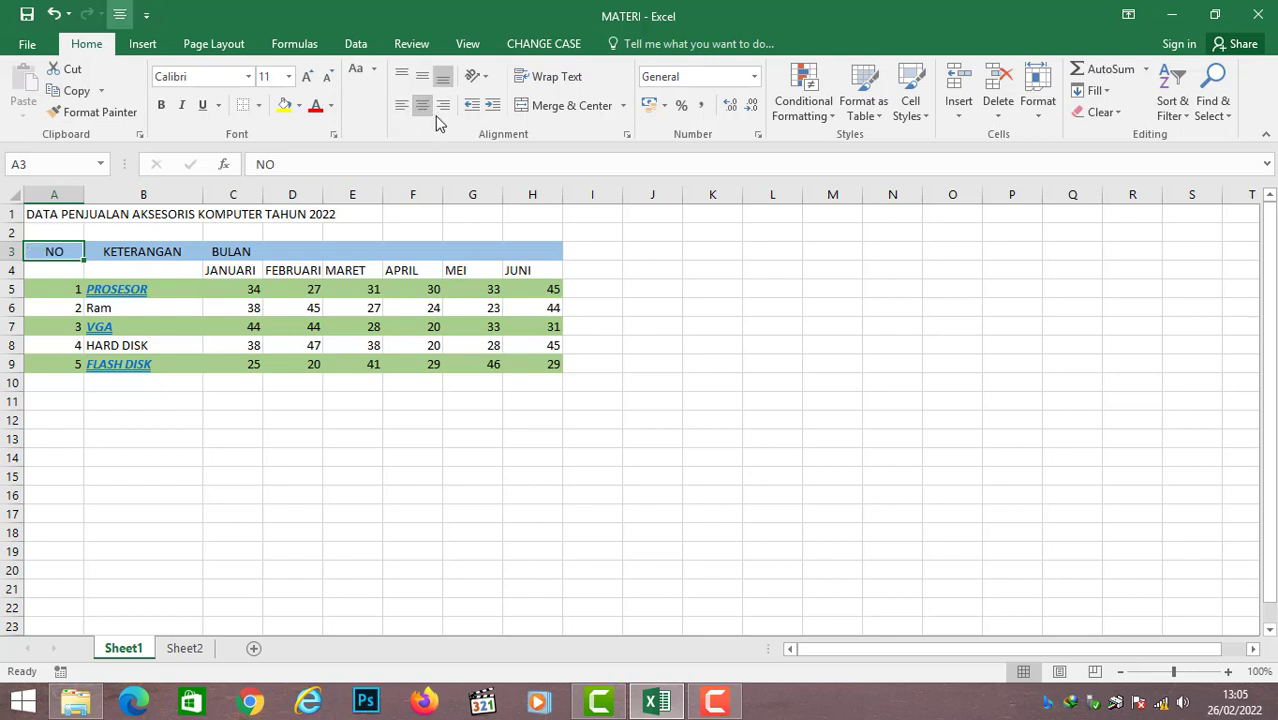
pyautogui.click(444, 108)
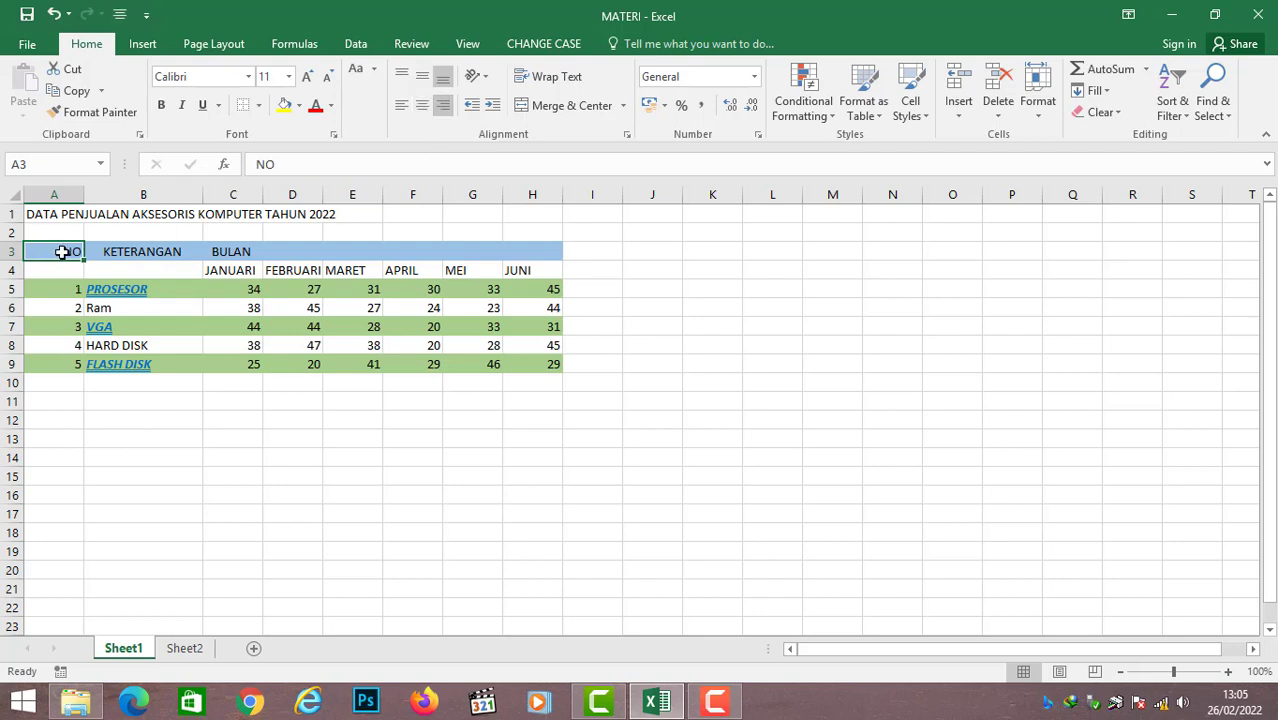
# - Cycle header cells A3:C3 through left, center and right horizontal alignment, finishing with center alignment
pyautogui.moveTo(62, 252); pyautogui.dragTo(228, 248)
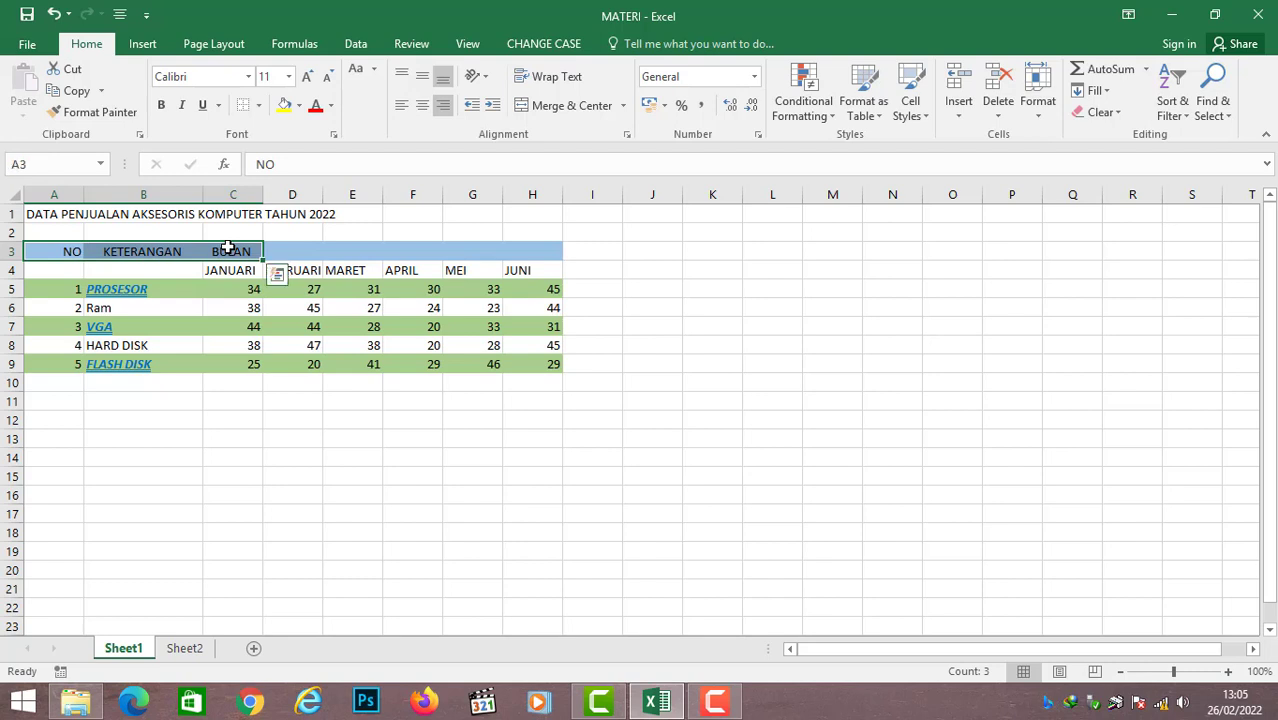
pyautogui.click(424, 110)
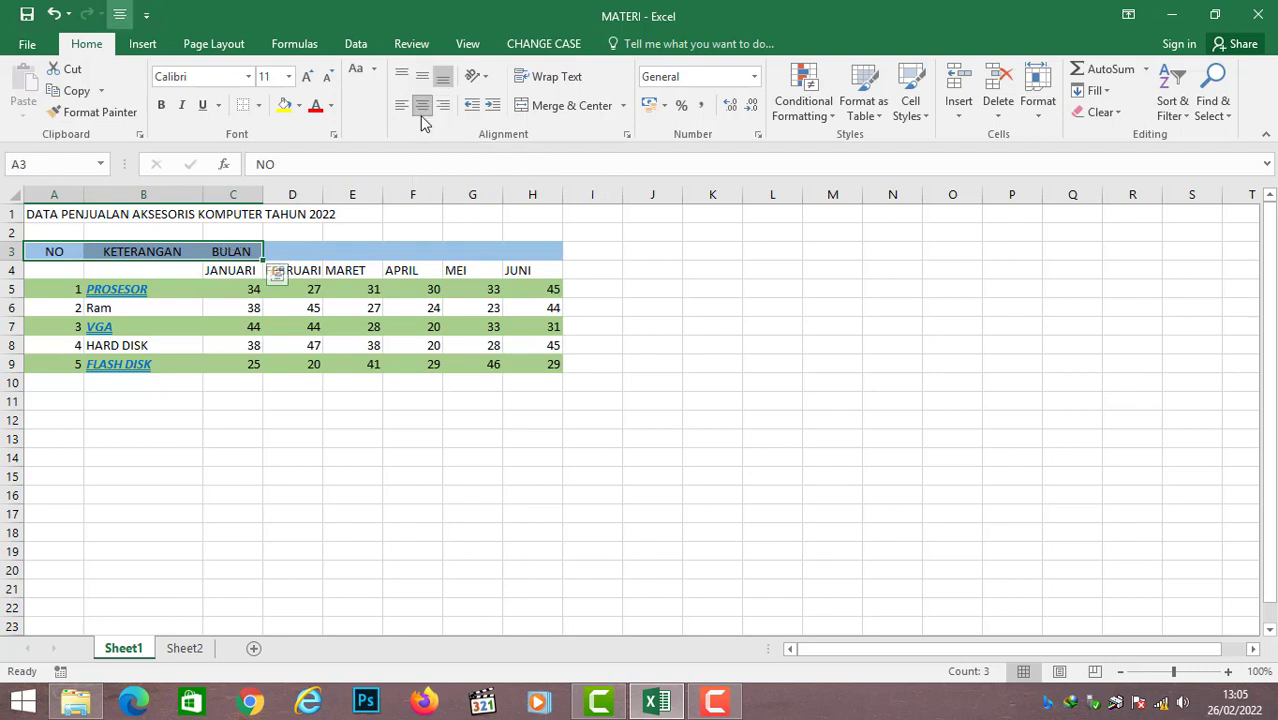
pyautogui.click(403, 110)
pyautogui.click(418, 110)
pyautogui.click(443, 110)
pyautogui.click(424, 112)
# - Increase the indent of the PROSESOR text in cell B5 by several levels
pyautogui.click(138, 290)
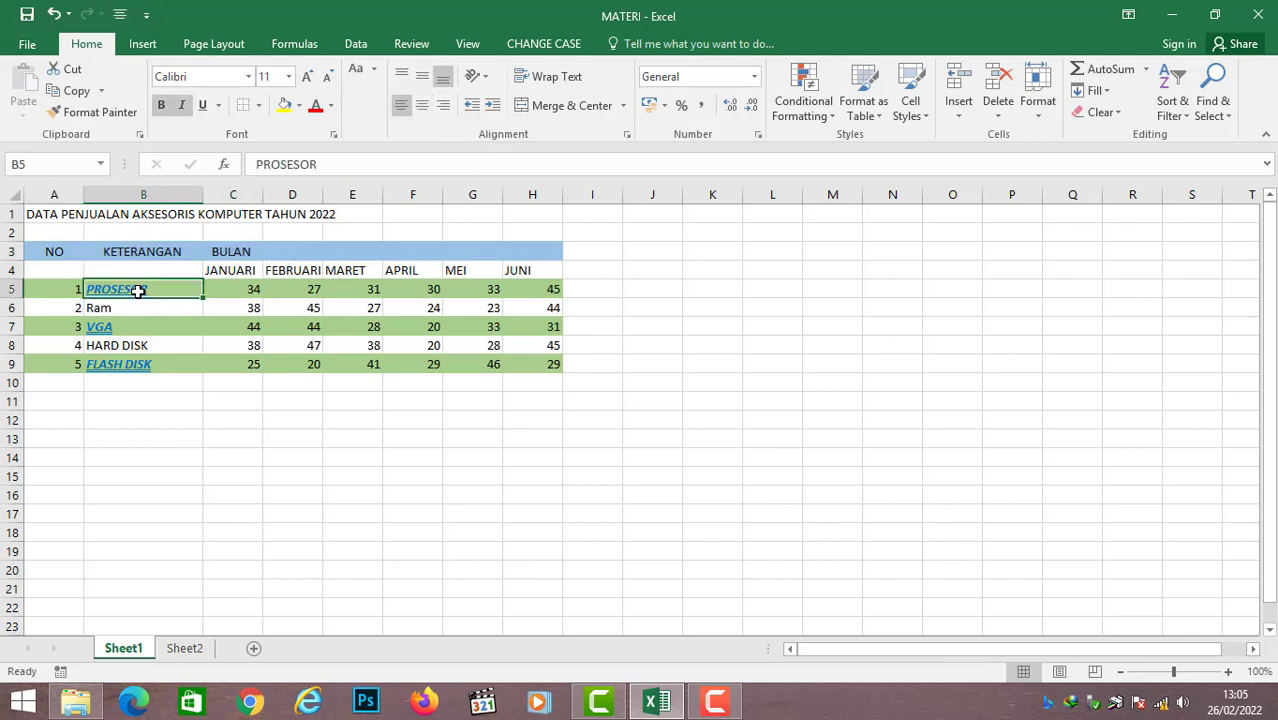
pyautogui.click(492, 106)
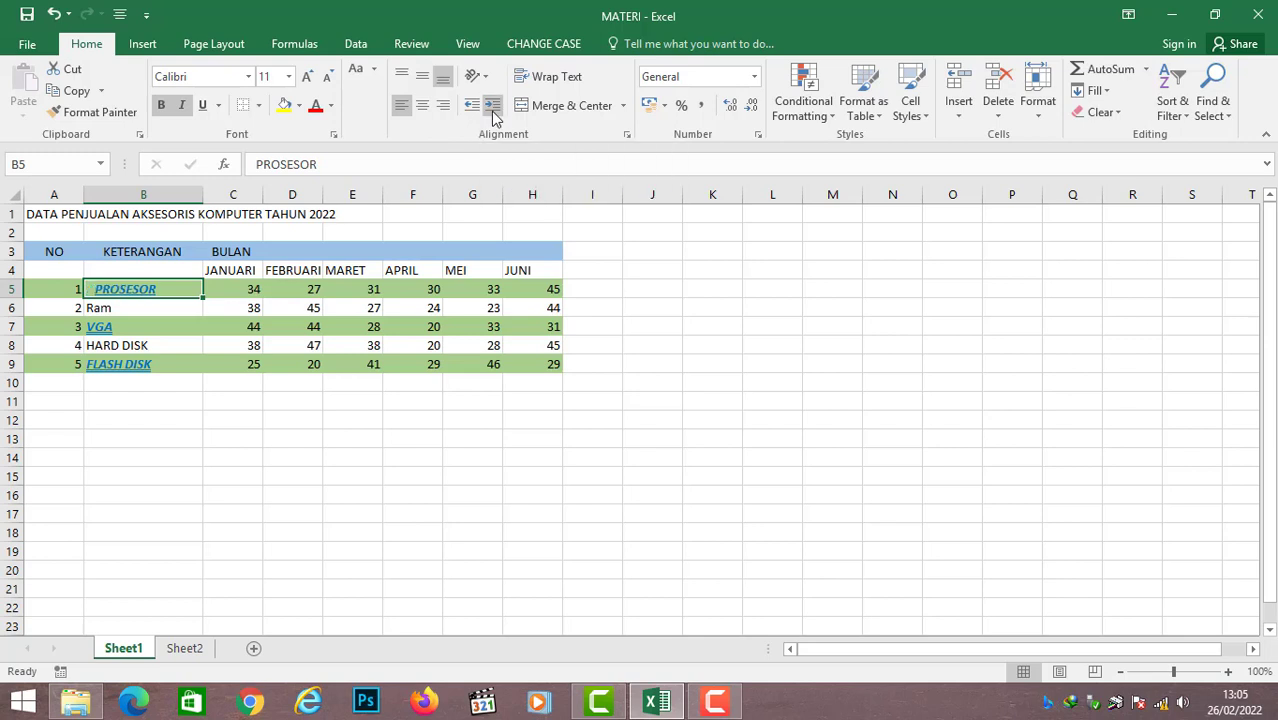
pyautogui.click(492, 106)
pyautogui.click(492, 106)
pyautogui.click(492, 106)
pyautogui.click(492, 106)
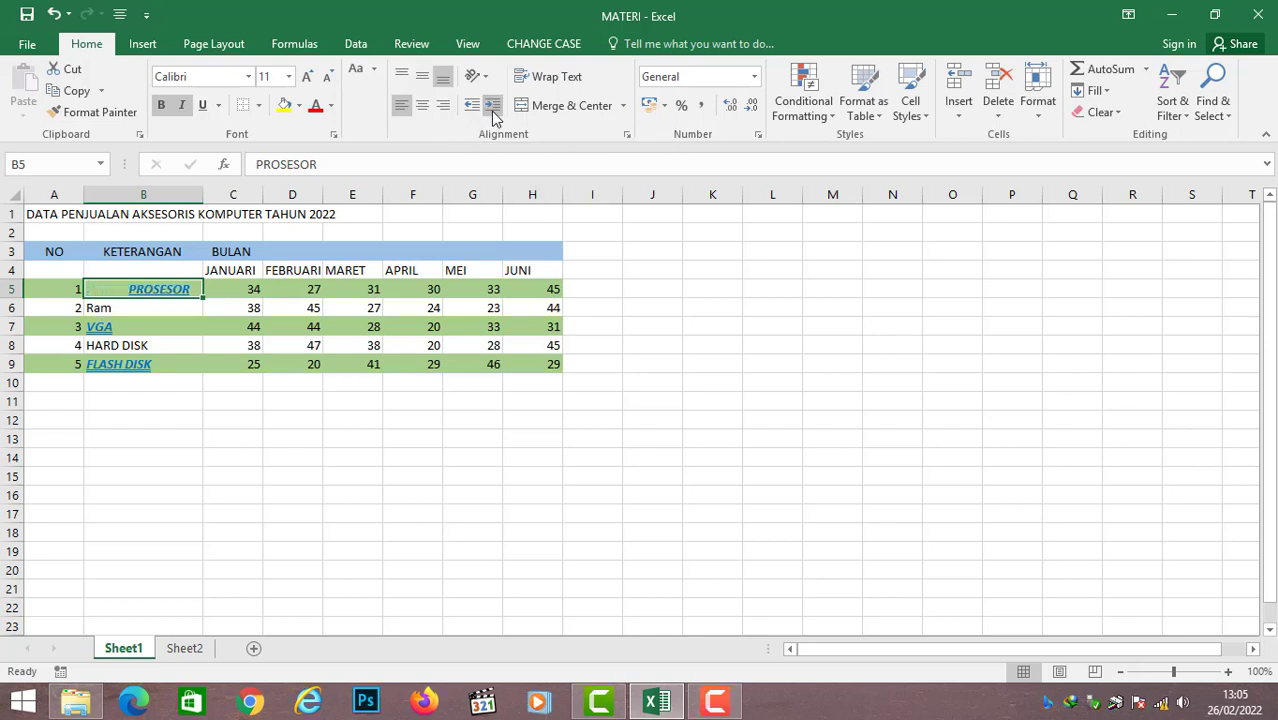
# - Decrease the indent of cell B5 until its text is back at the left cell edge
pyautogui.click(471, 108)
pyautogui.click(471, 108)
pyautogui.click(471, 108)
pyautogui.click(471, 108)
pyautogui.click(471, 108)
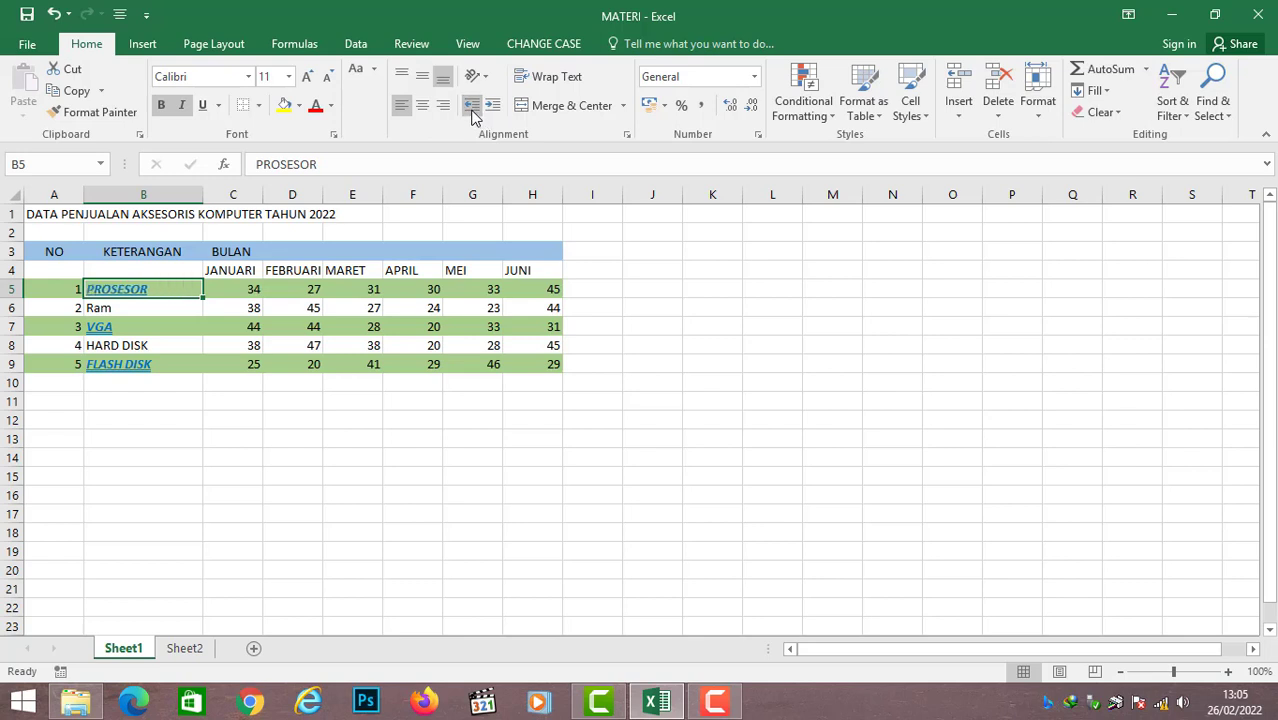
# - Try top, middle and bottom vertical alignment on A5:H5 in a heightened row 5, and reduce the row height again
pyautogui.press('Left')
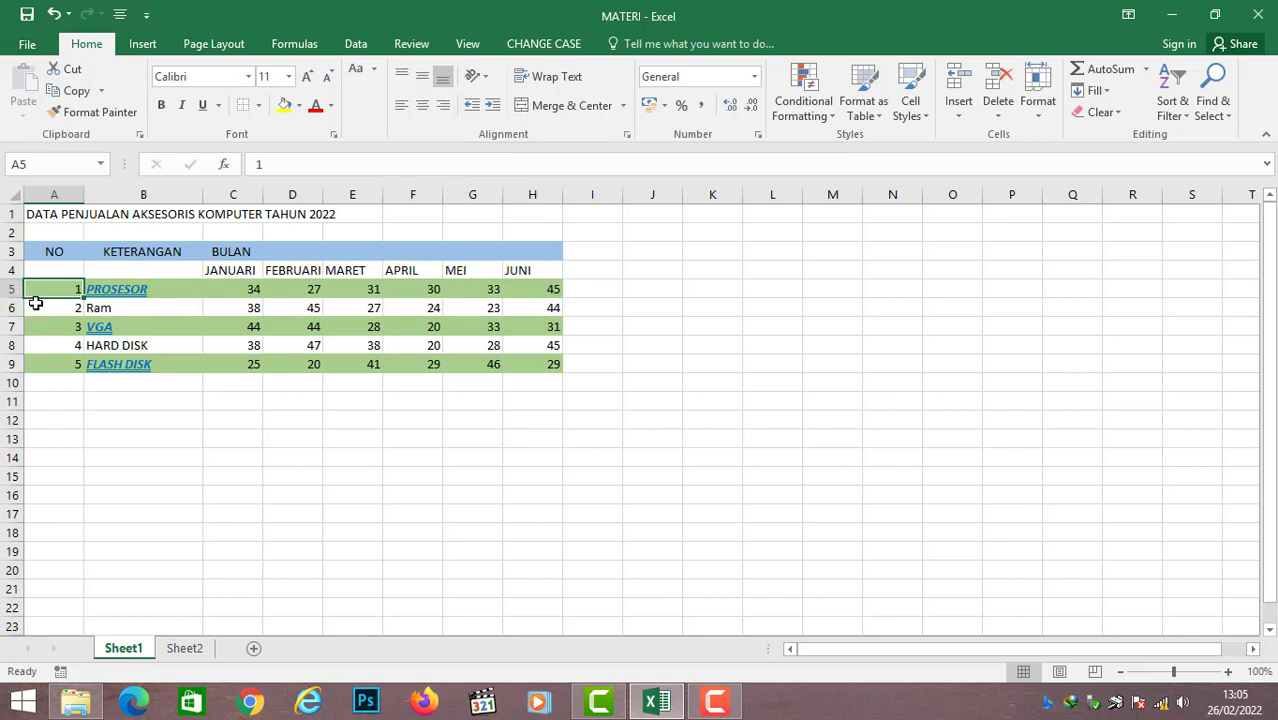
pyautogui.moveTo(17, 298); pyautogui.dragTo(520, 310)
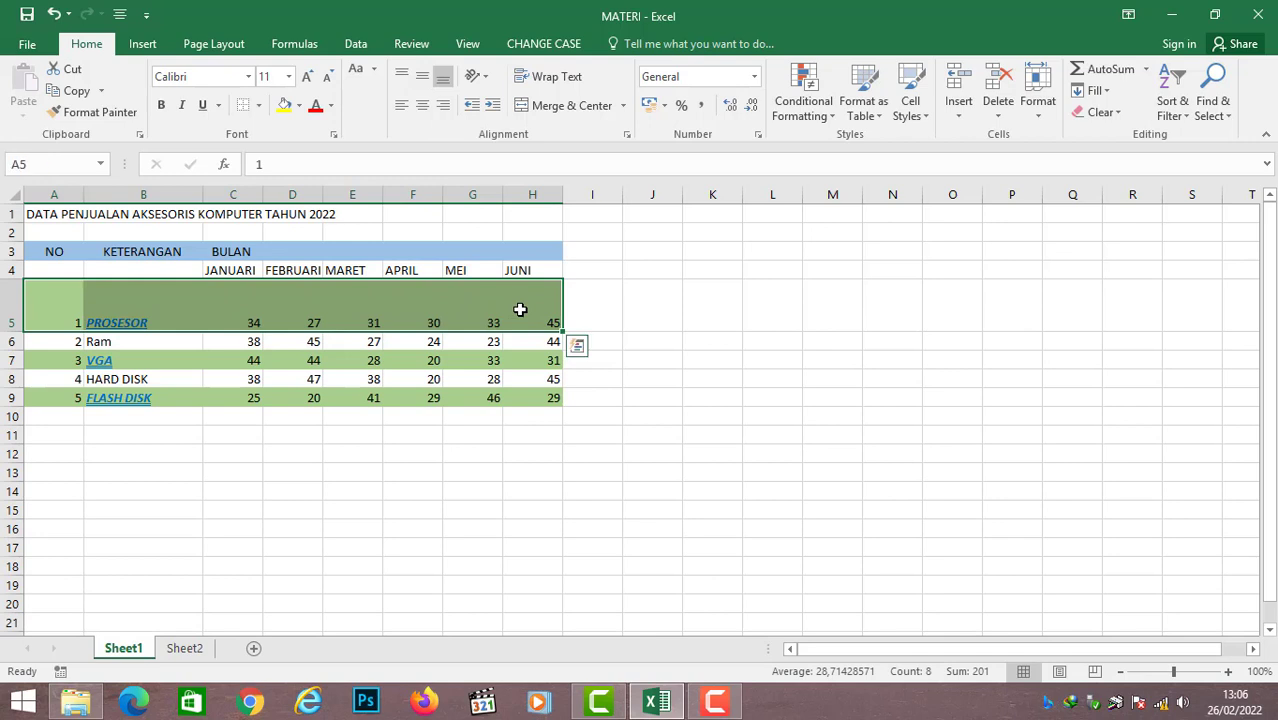
pyautogui.click(405, 80)
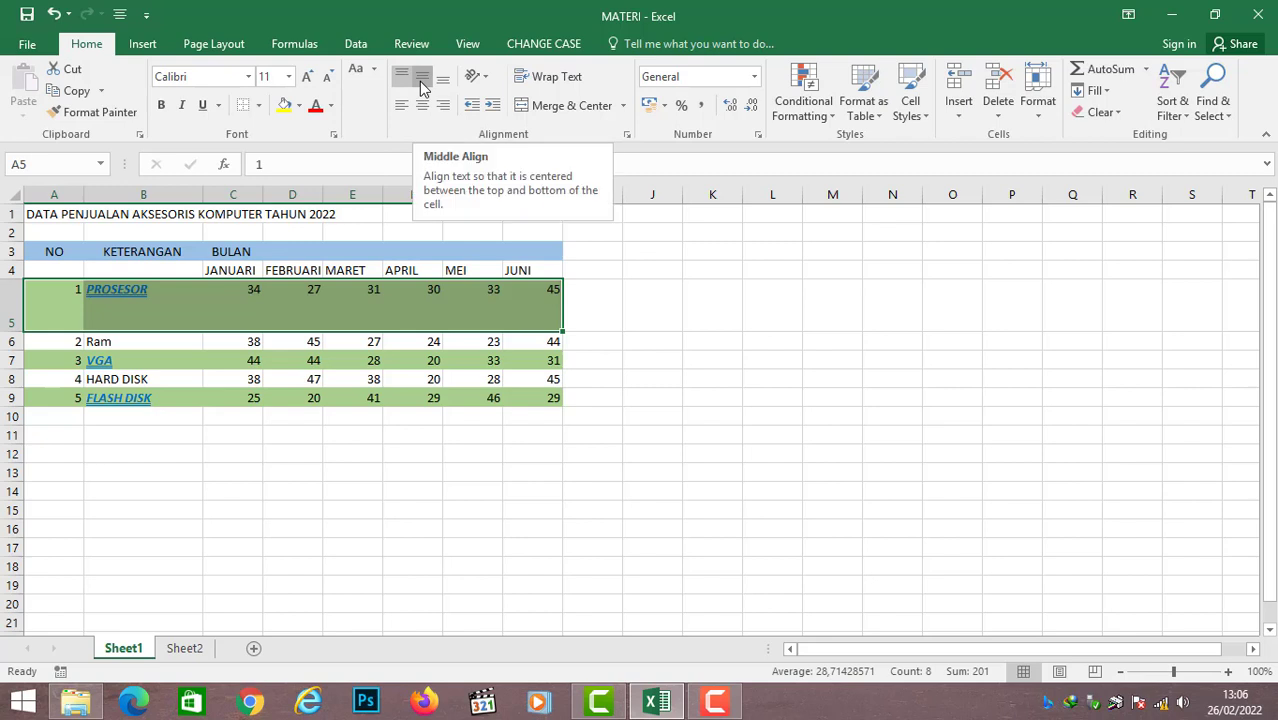
pyautogui.click(422, 87)
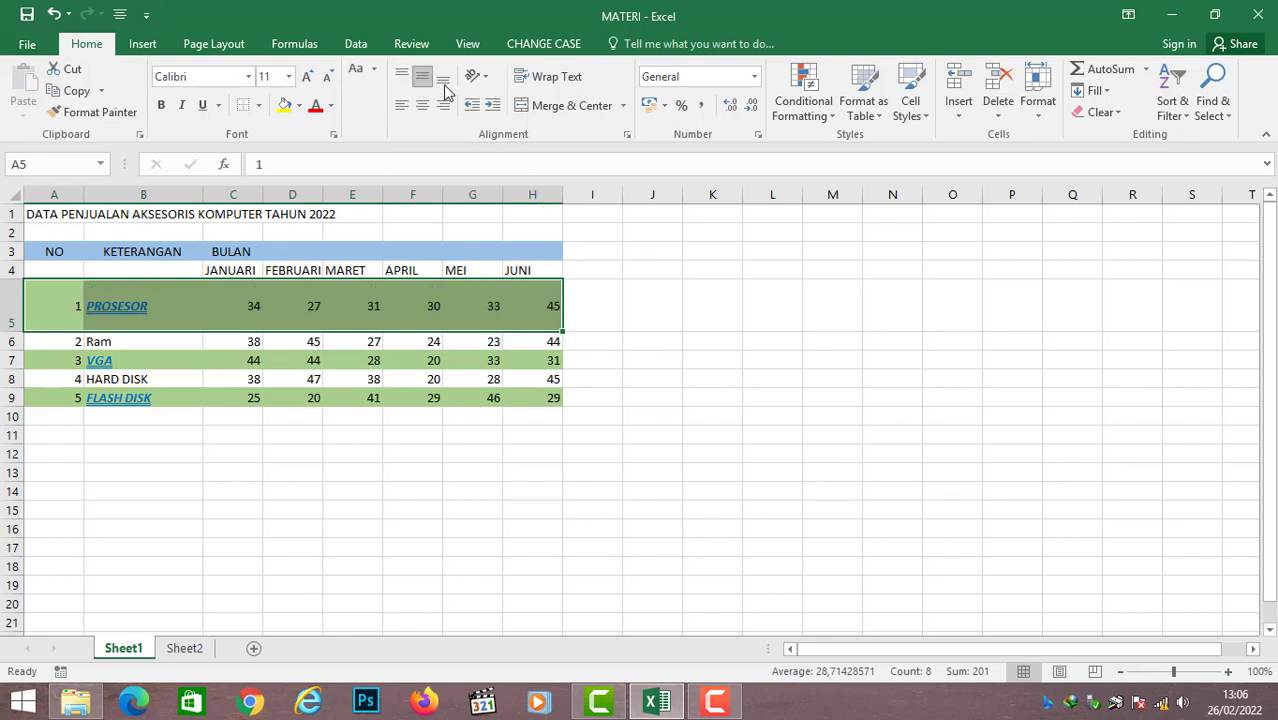
pyautogui.click(443, 80)
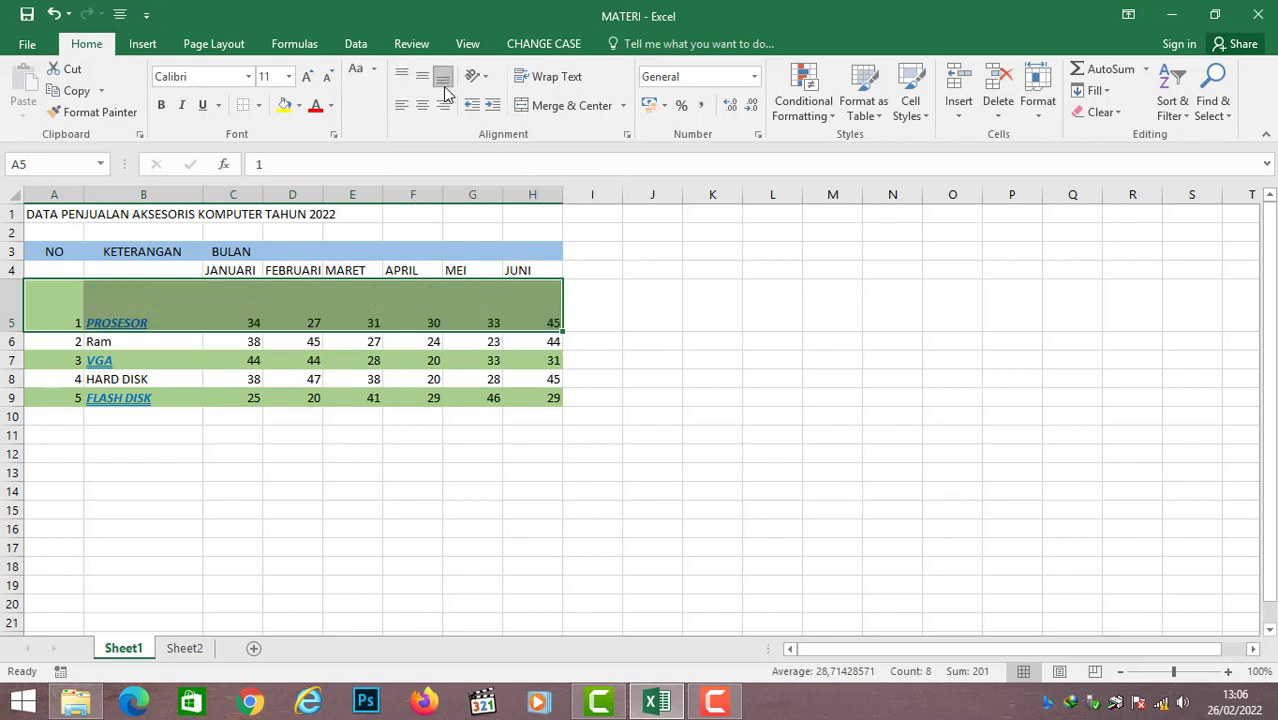
pyautogui.moveTo(12, 332); pyautogui.dragTo(12, 304)
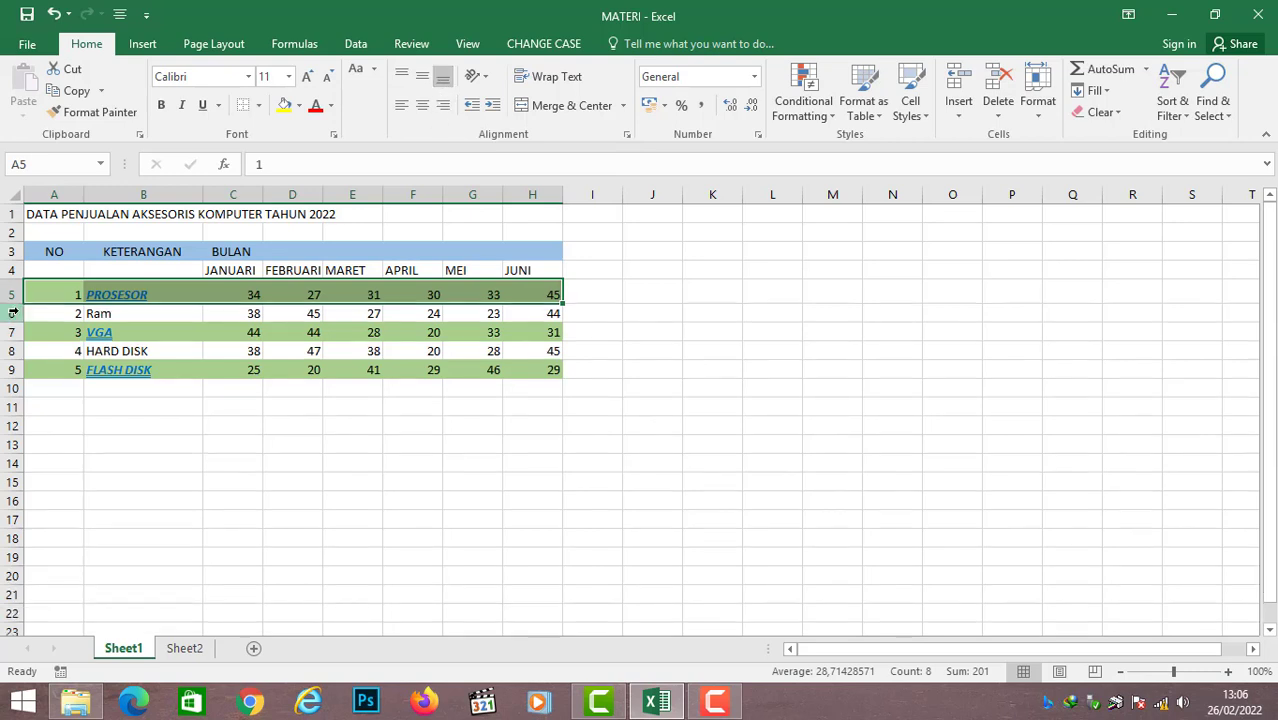
# - Try the Angle Counterclockwise, Angle Clockwise, Rotate Text Up and Rotate Text Down orientations on cells A5:H5
pyautogui.click(487, 78)
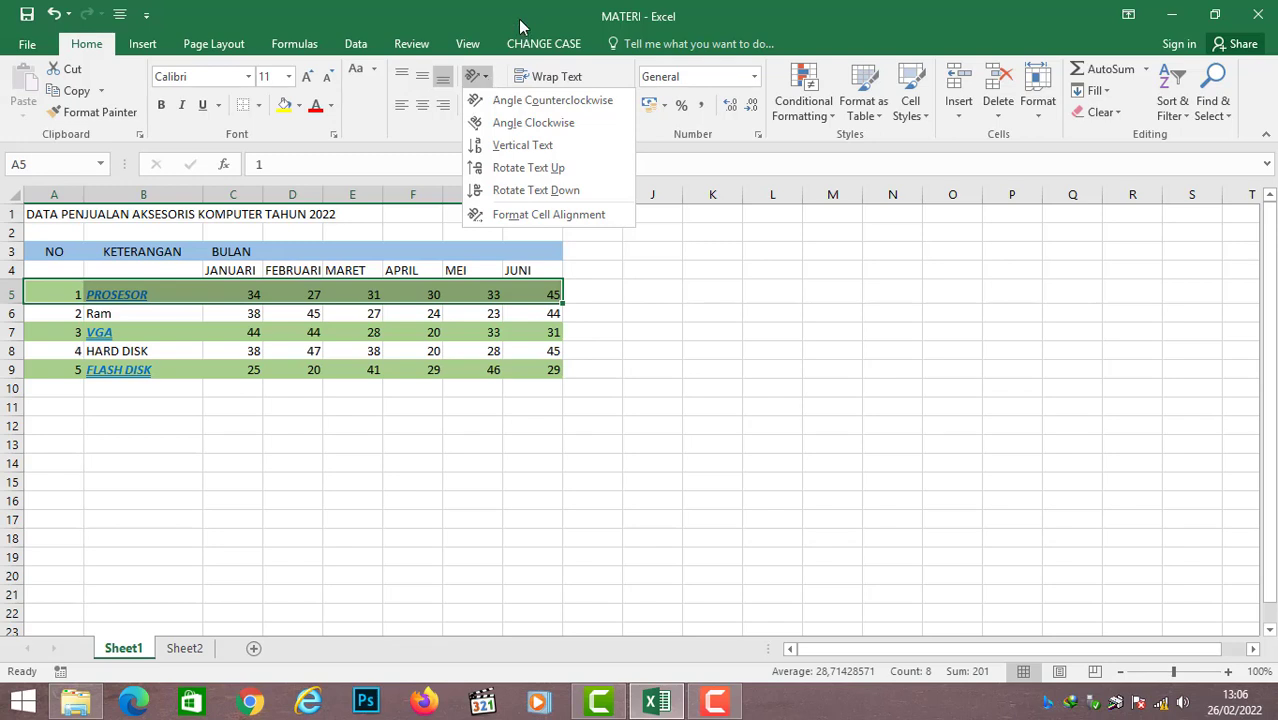
pyautogui.click(503, 108)
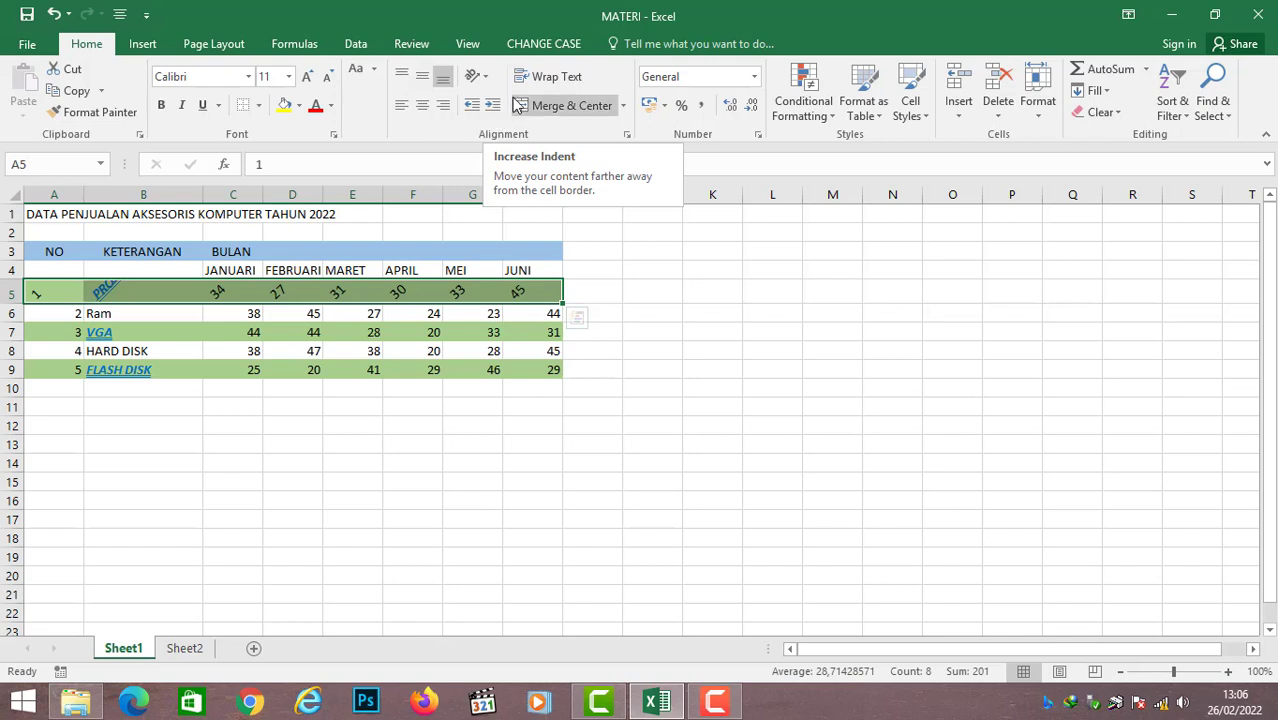
pyautogui.click(484, 79)
pyautogui.click(493, 123)
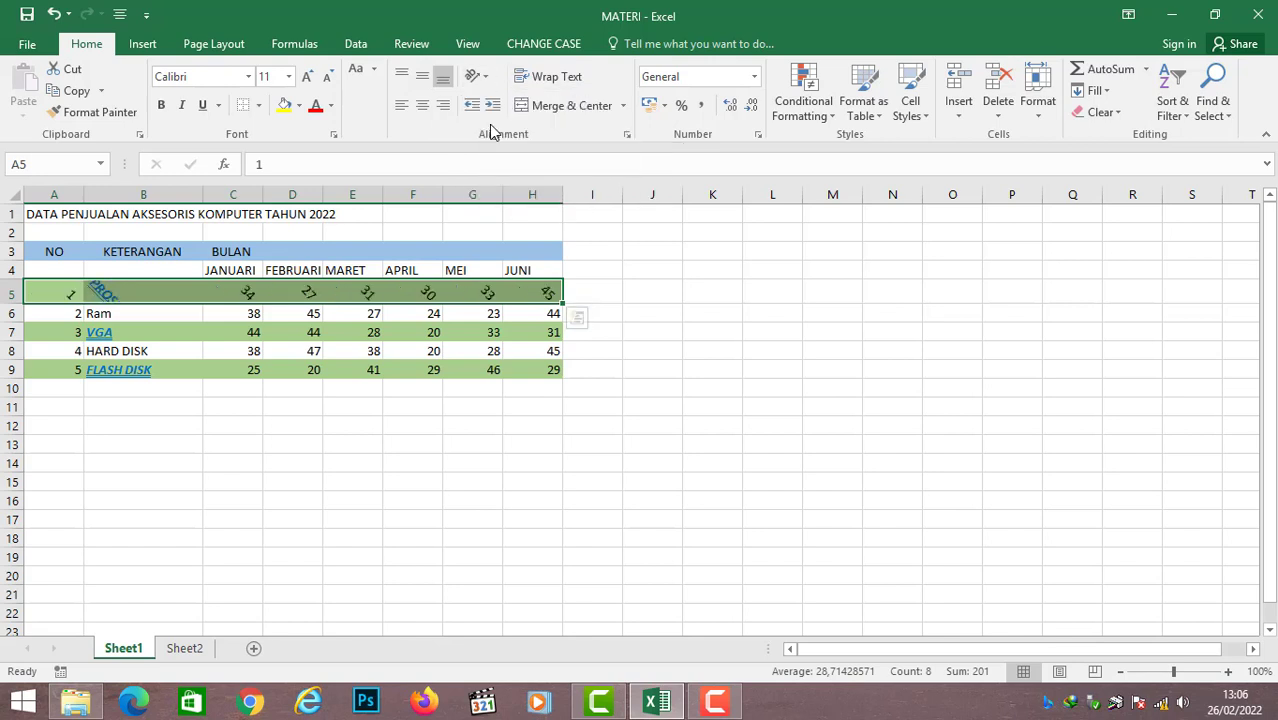
pyautogui.click(478, 77)
pyautogui.click(490, 167)
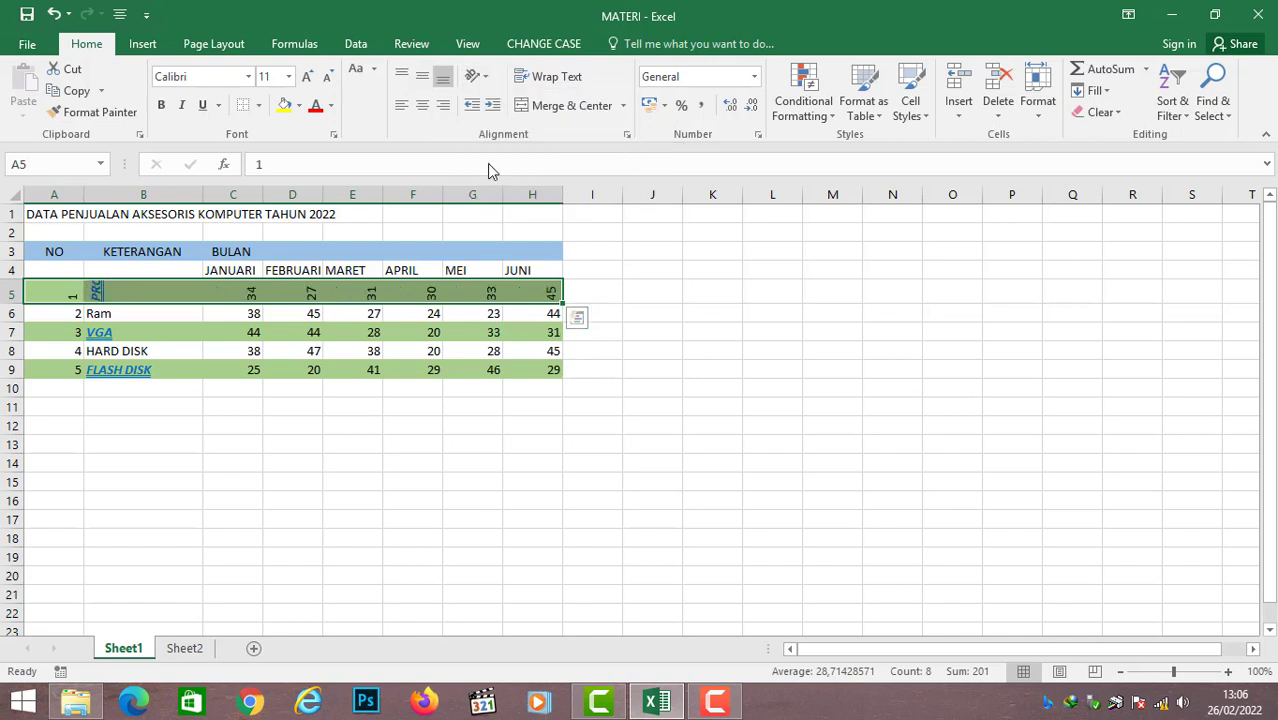
pyautogui.click(486, 78)
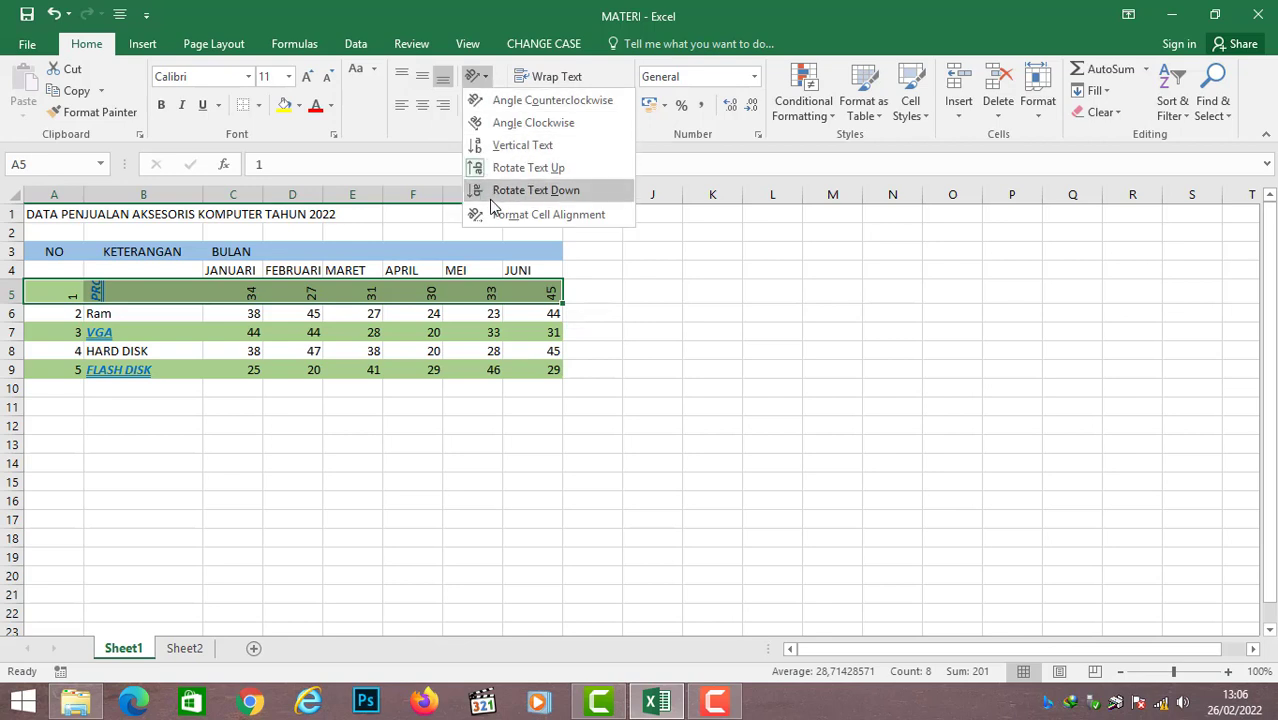
pyautogui.click(492, 190)
# - Look at the alignment and orientation options in Format Cells for A5:H5 and close the dialog without changes
pyautogui.click(485, 84)
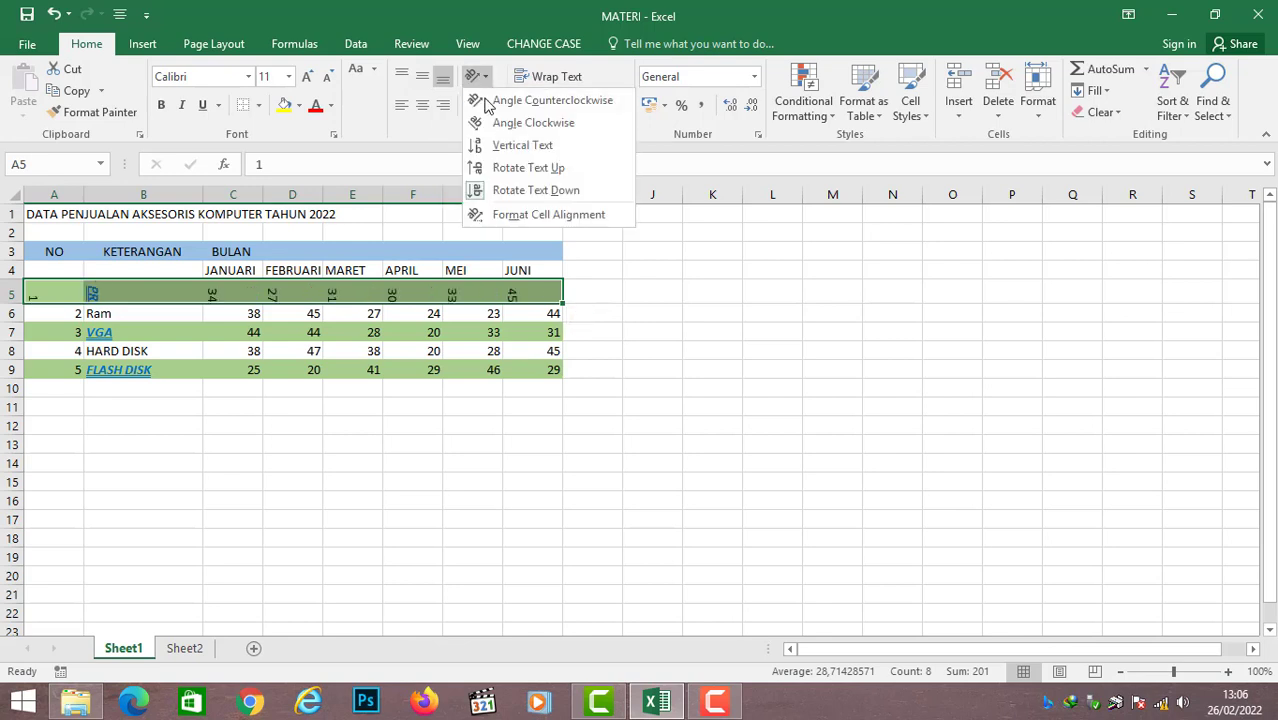
pyautogui.click(491, 214)
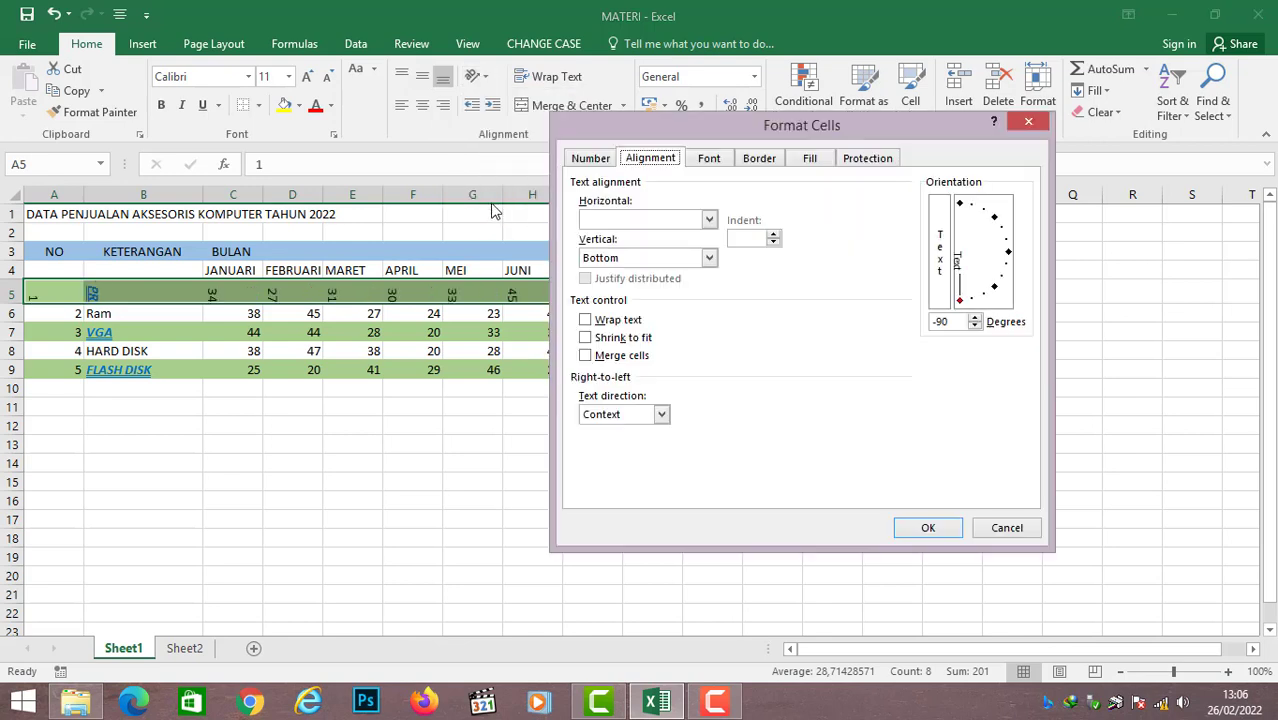
pyautogui.click(990, 530)
# - Switch the text orientation of cells A5:H5 to Angle Counterclockwise and again to Angle Clockwise
pyautogui.click(485, 84)
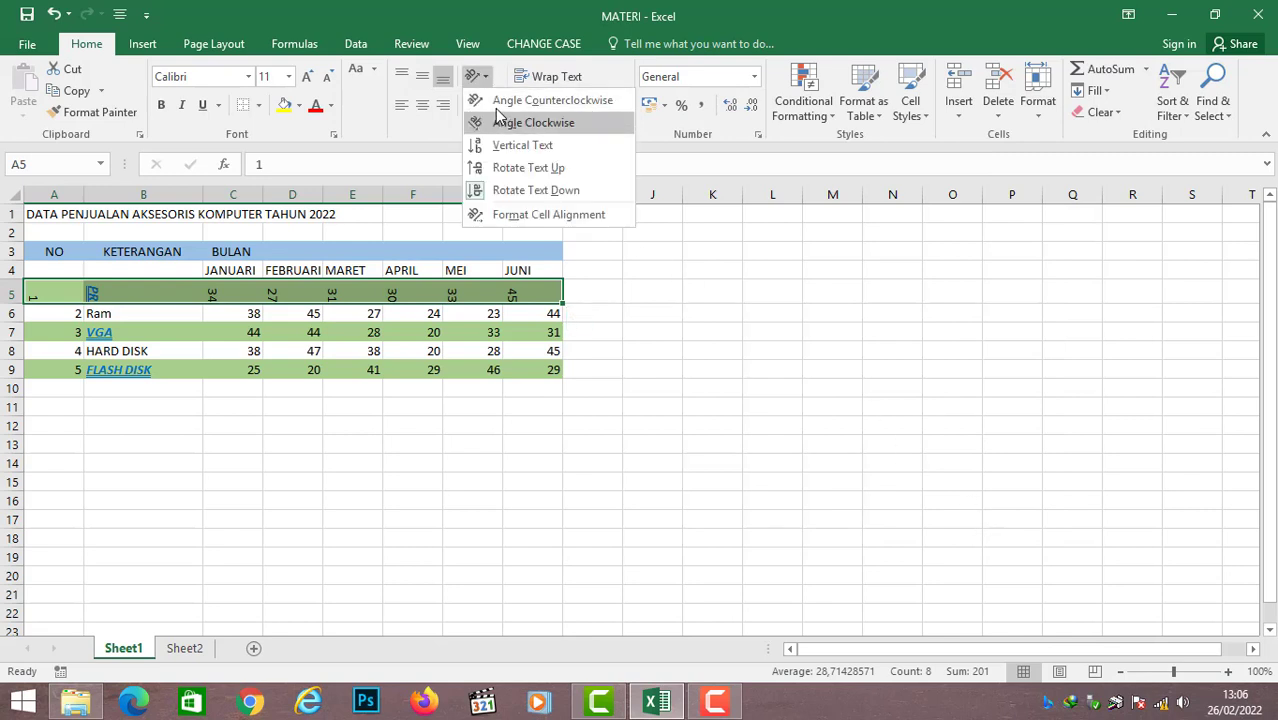
pyautogui.click(500, 106)
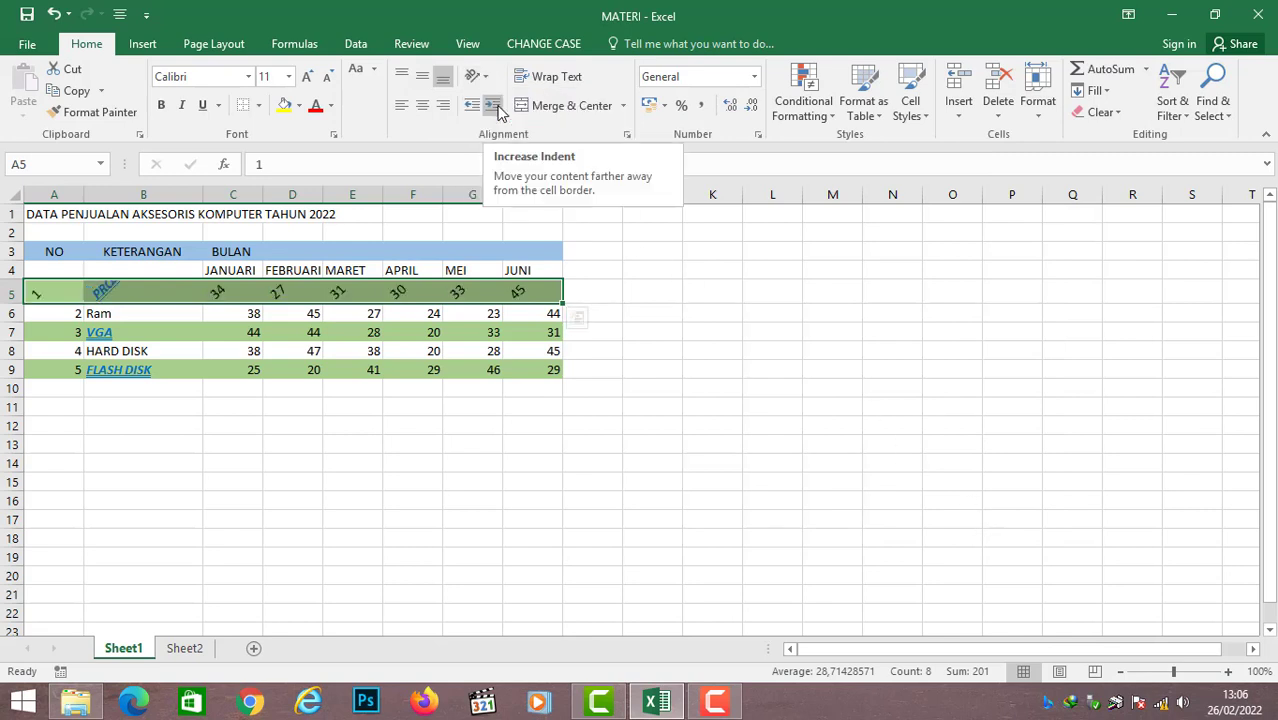
pyautogui.click(478, 76)
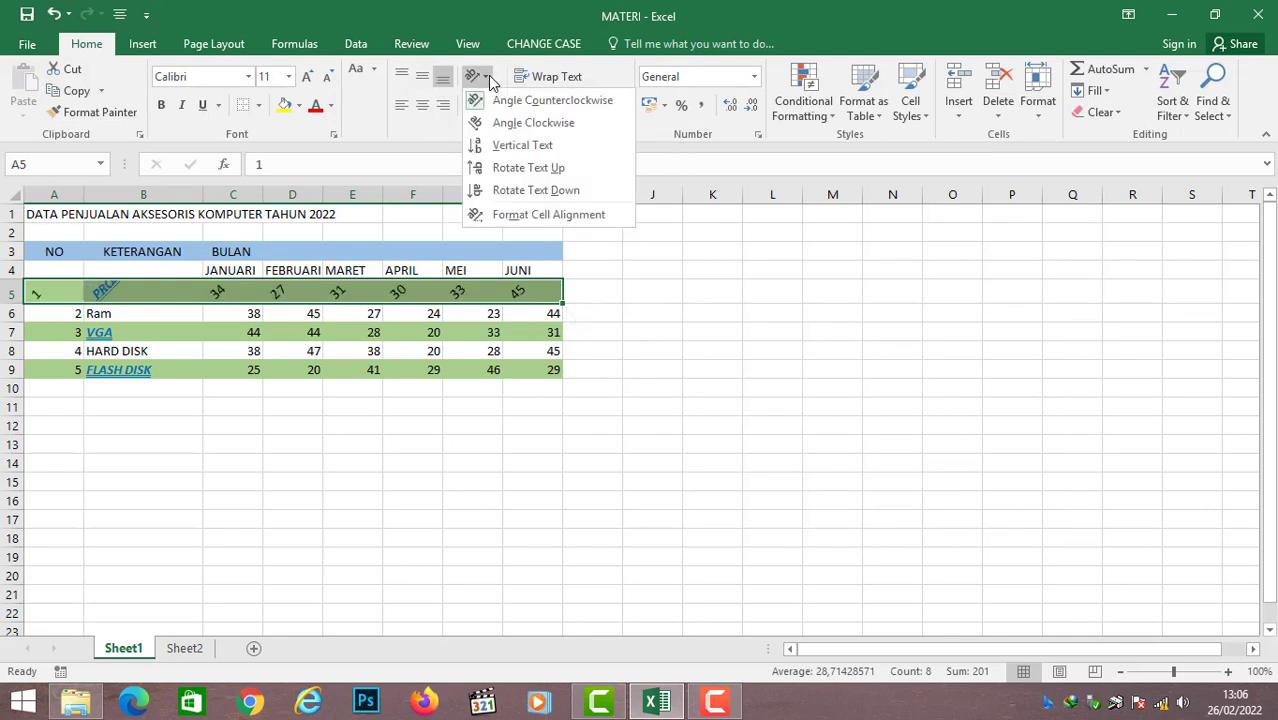
pyautogui.click(506, 123)
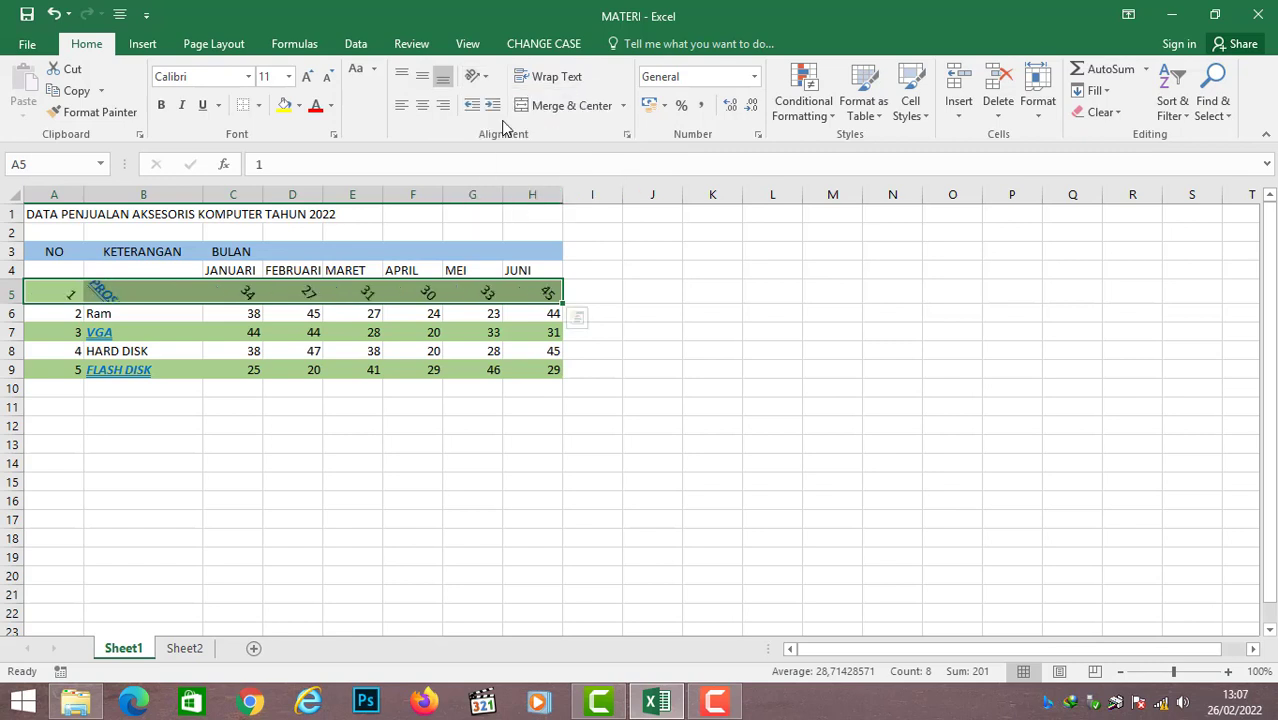
# - Undo all the orientation changes on cells A5:H5 until the text is horizontal again
pyautogui.click(51, 22)
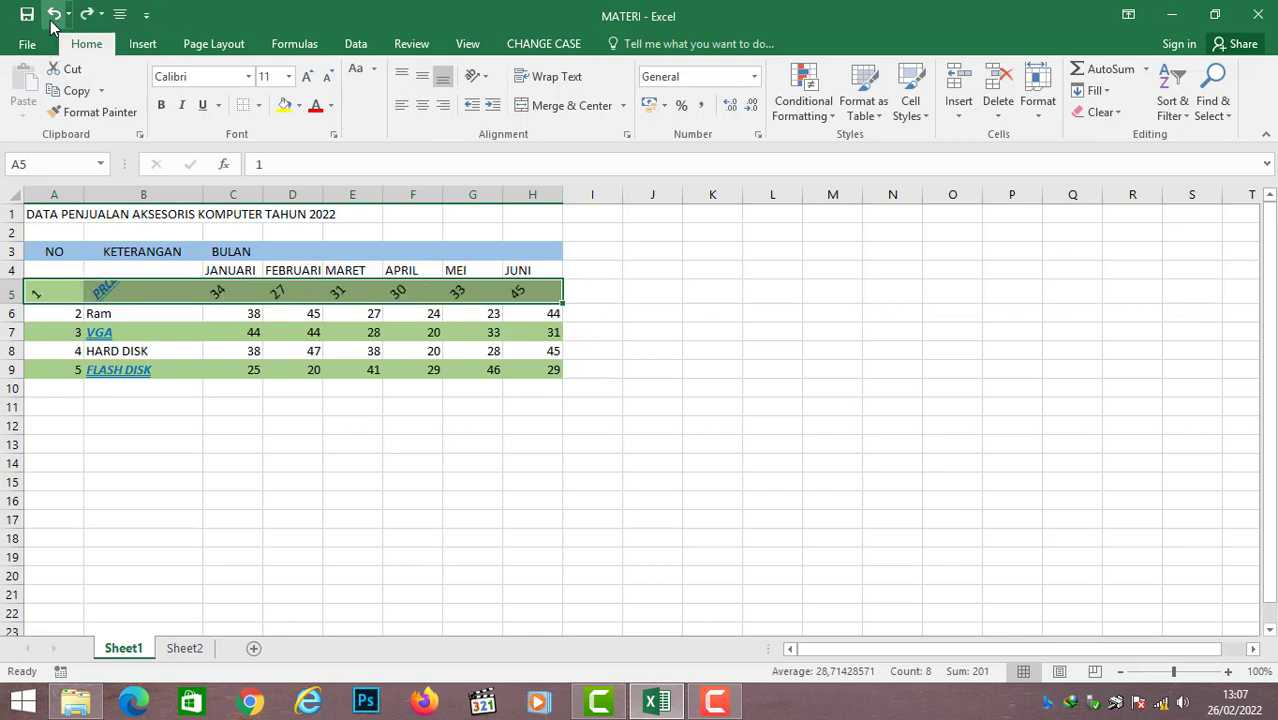
pyautogui.click(51, 22)
pyautogui.click(51, 22)
pyautogui.click(51, 22)
pyautogui.click(51, 22)
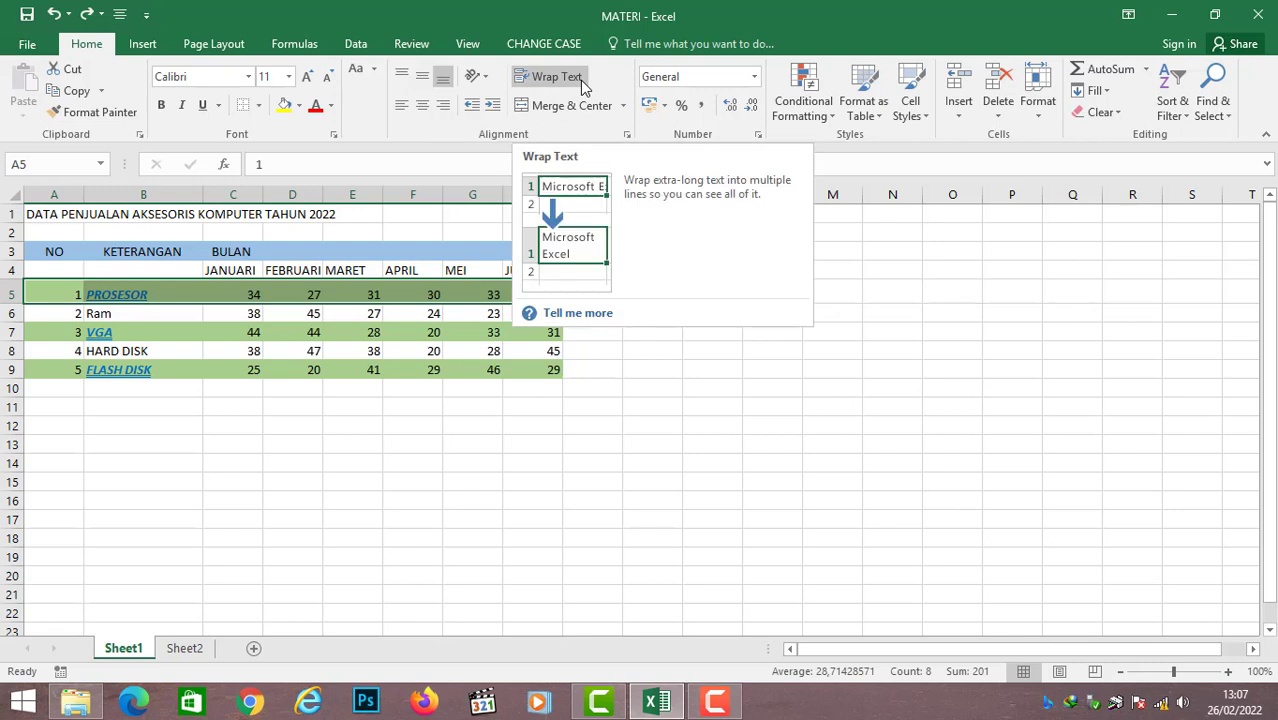
# - Try Wrap Text on the table title in cell A1 and undo it
pyautogui.click(40, 216)
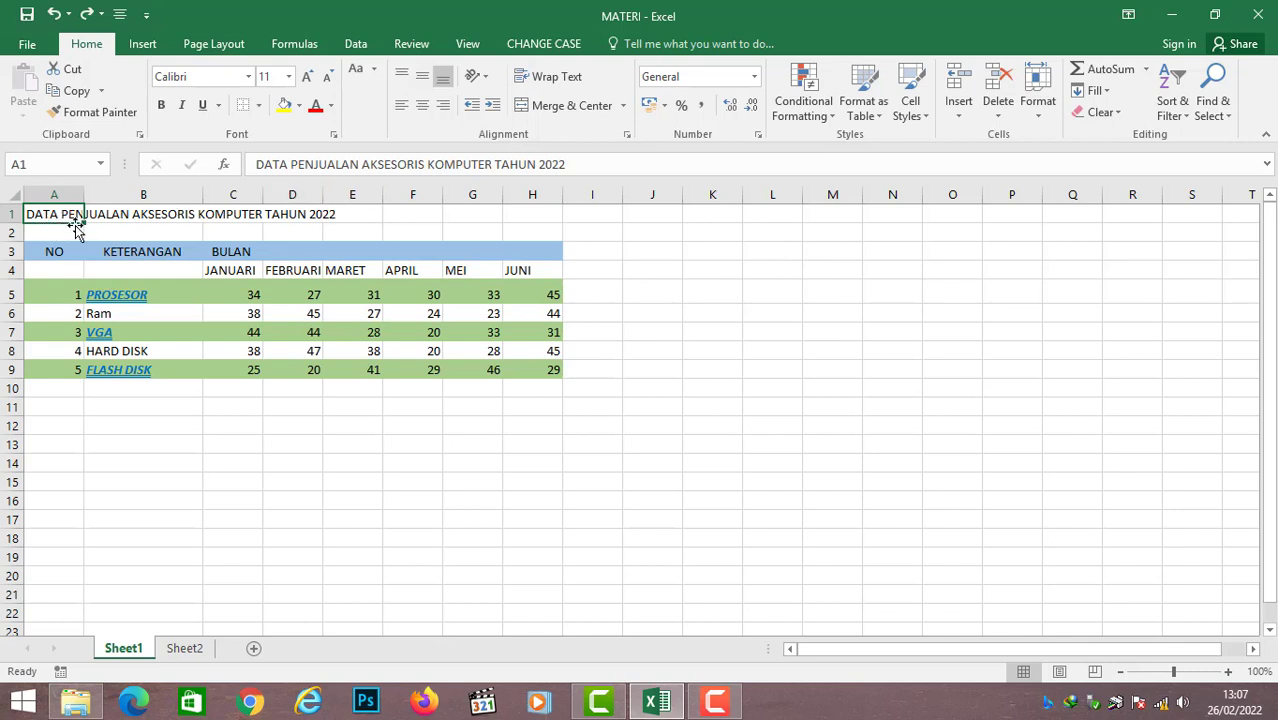
pyautogui.click(557, 82)
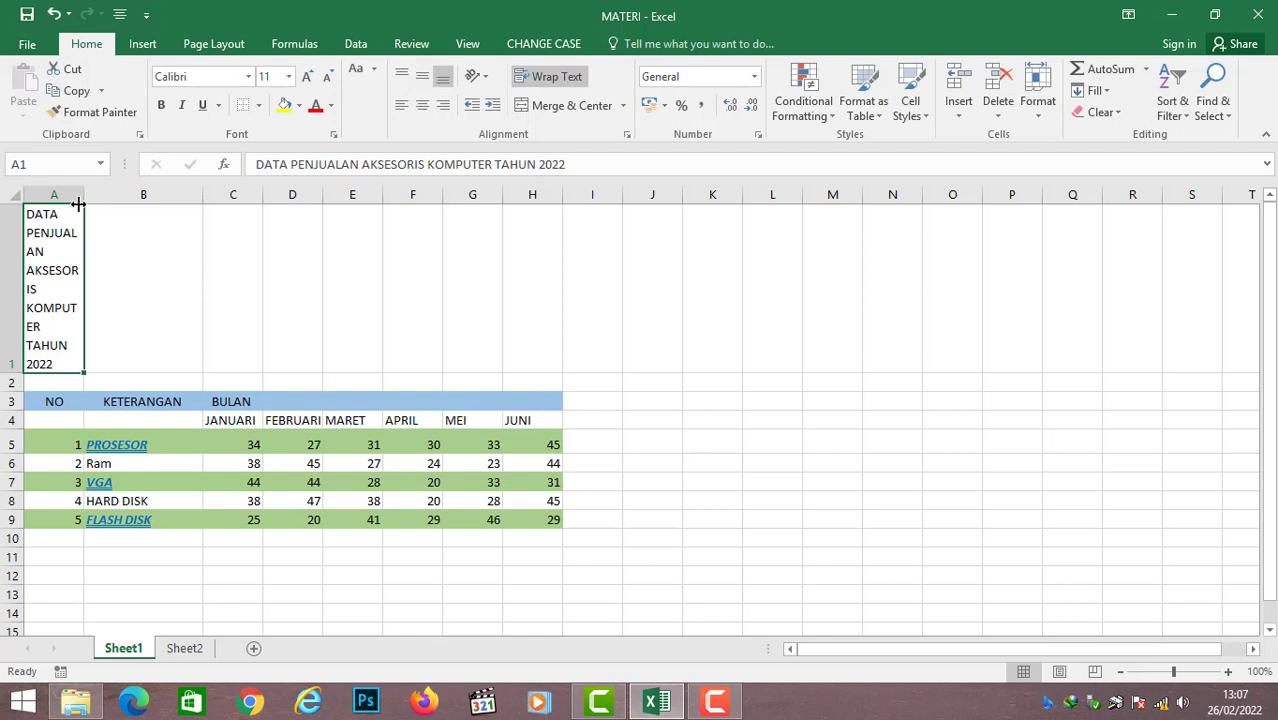
pyautogui.click(54, 14)
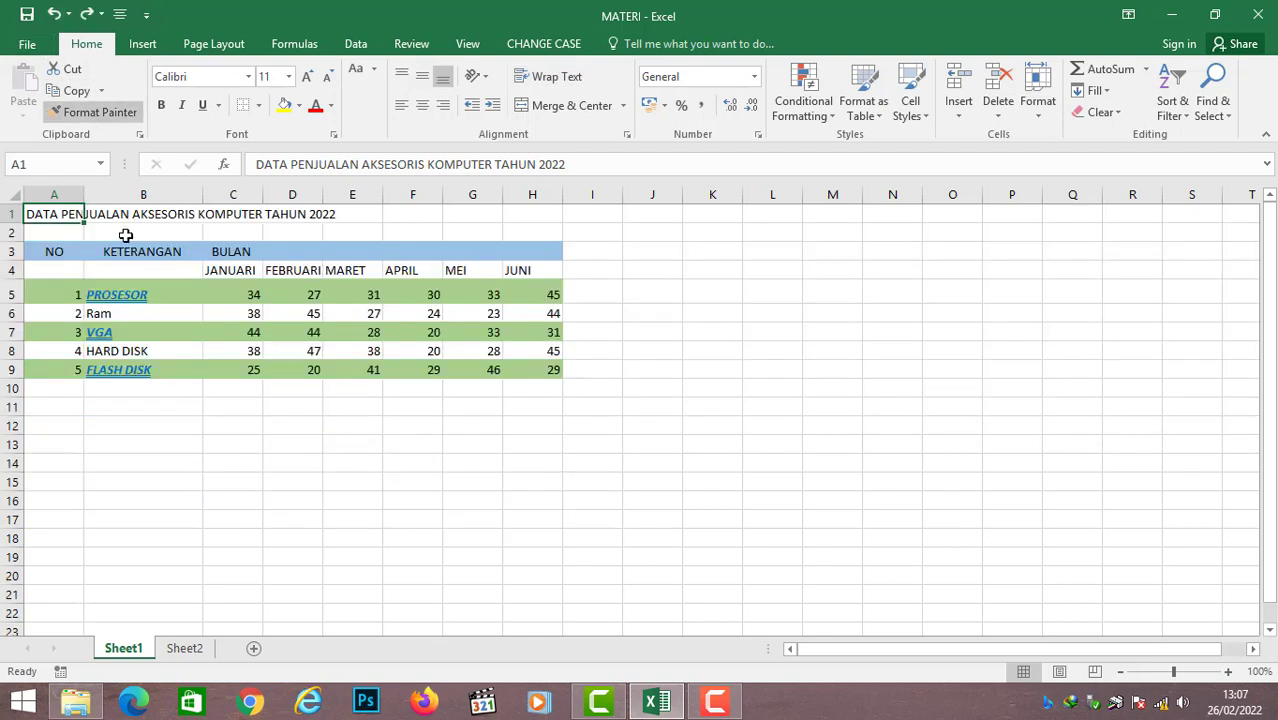
# - Narrow column B until the KETERANGAN header no longer fits, and wrap the text in cell B3
pyautogui.click(174, 250)
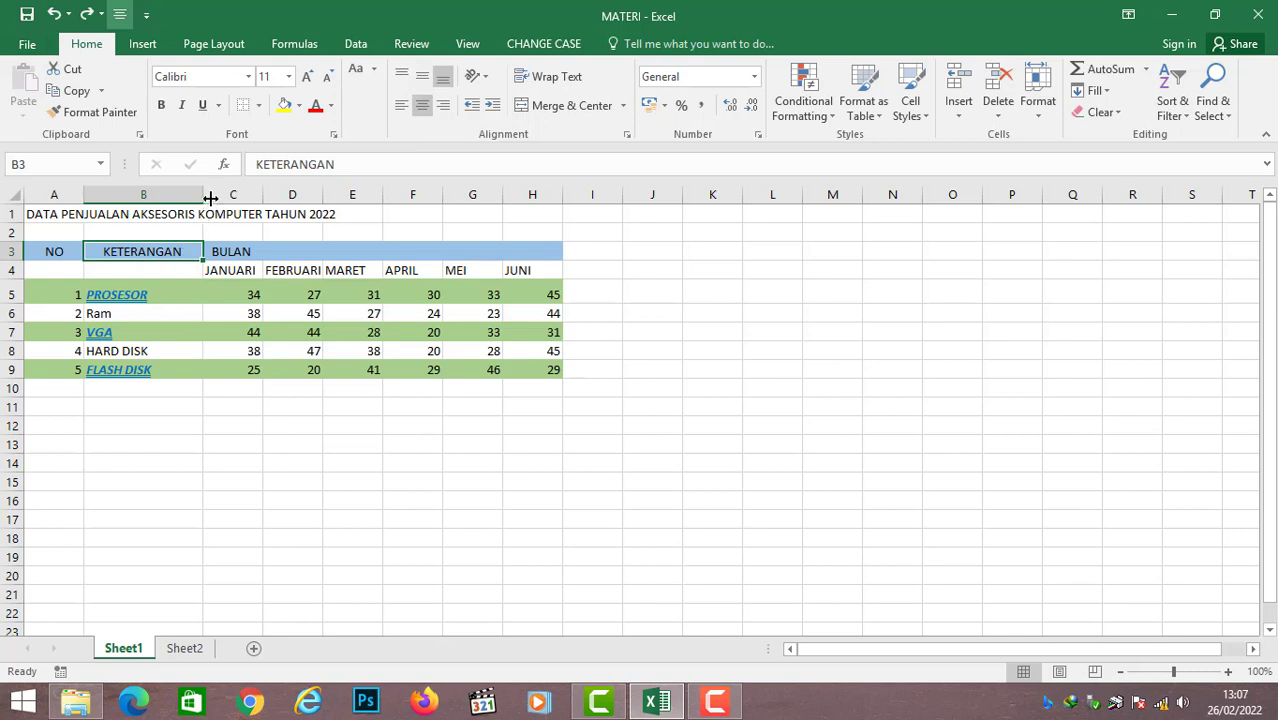
pyautogui.moveTo(210, 198); pyautogui.dragTo(165, 198)
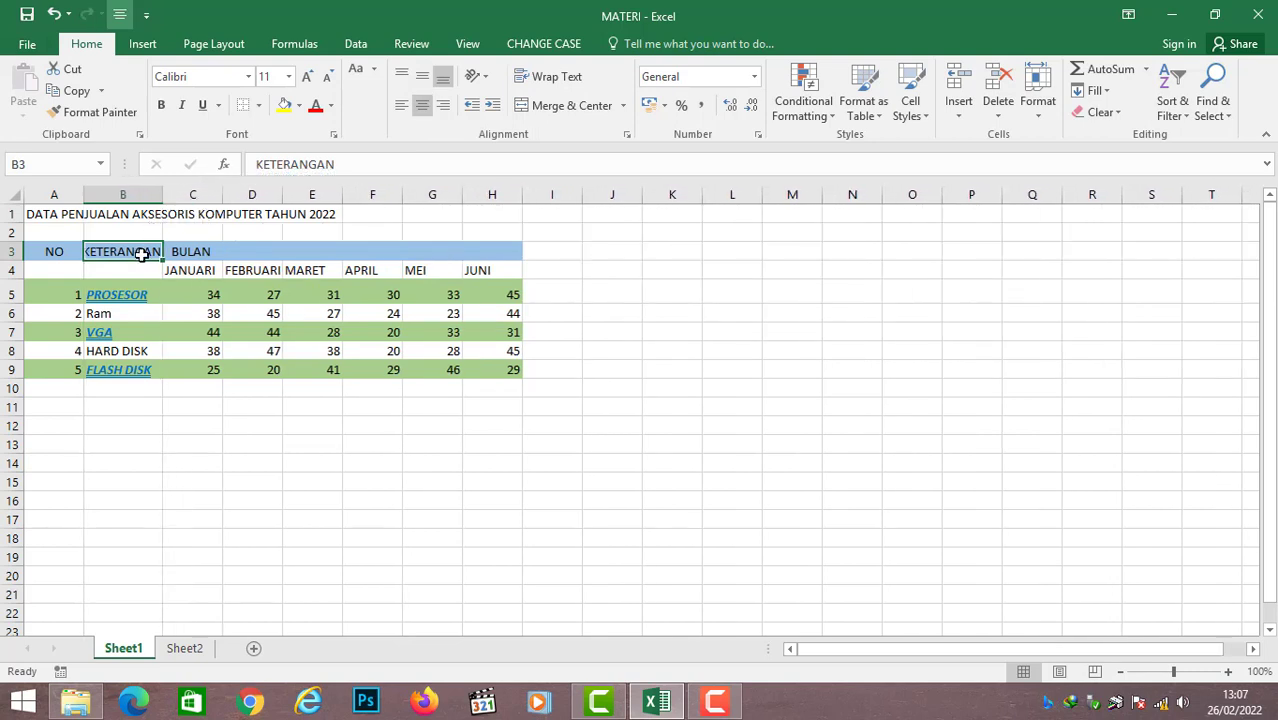
pyautogui.click(549, 77)
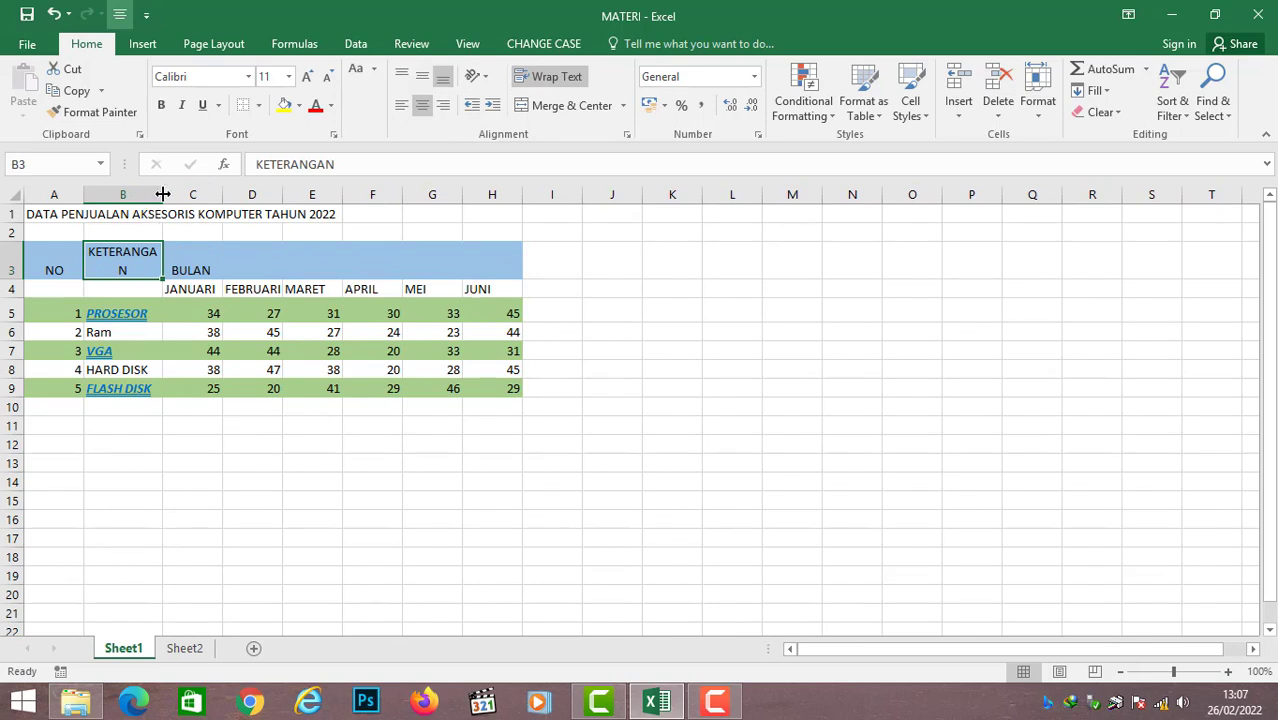
# - Narrow column B slightly, and undo the column width changes and the text wrapping in cell B3
pyautogui.moveTo(162, 194)
pyautogui.mouseDown()
pyautogui.moveTo(134, 197)
pyautogui.moveTo(158, 206)
pyautogui.mouseUp()
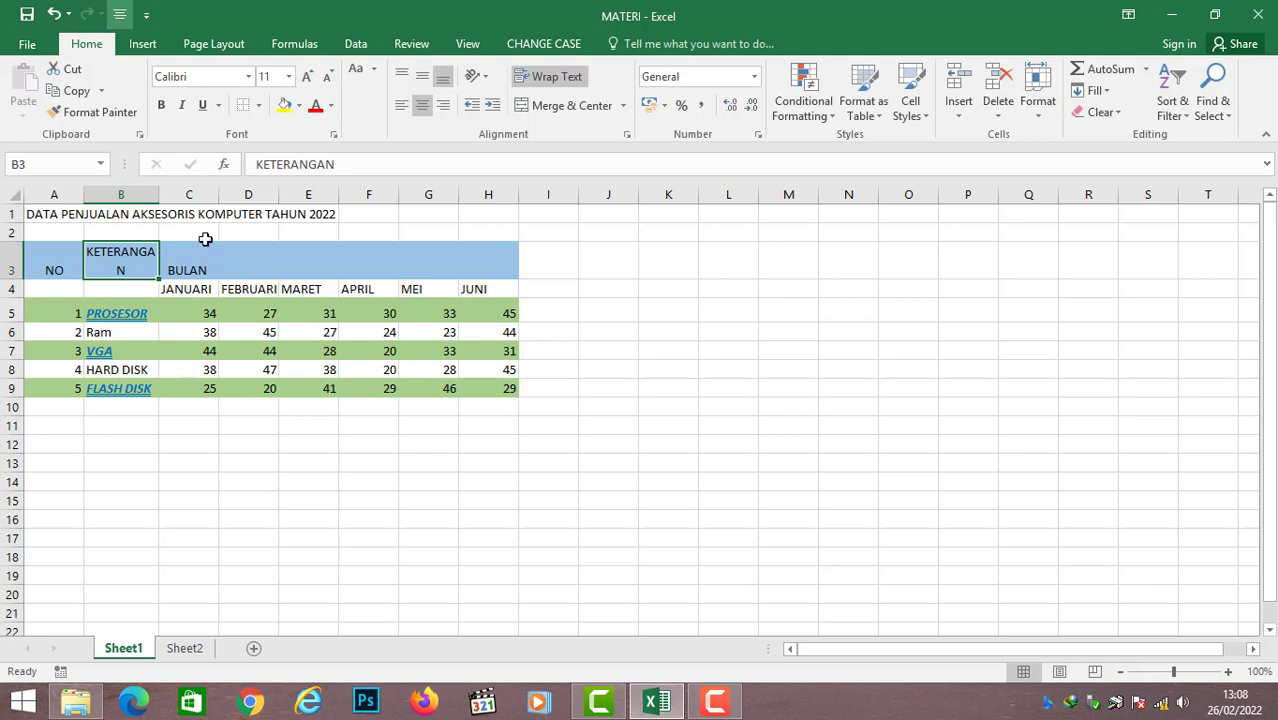
pyautogui.click(53, 14)
pyautogui.click(53, 14)
pyautogui.click(53, 14)
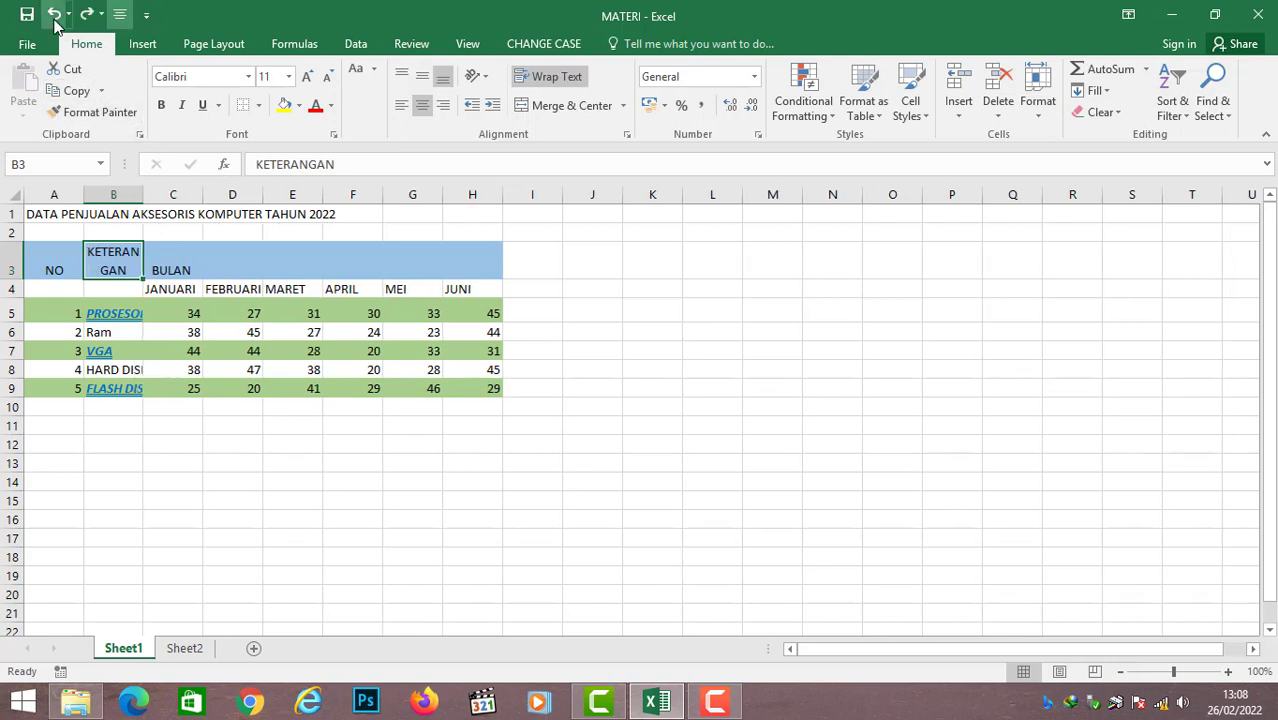
pyautogui.click(55, 20)
pyautogui.click(55, 20)
pyautogui.click(55, 20)
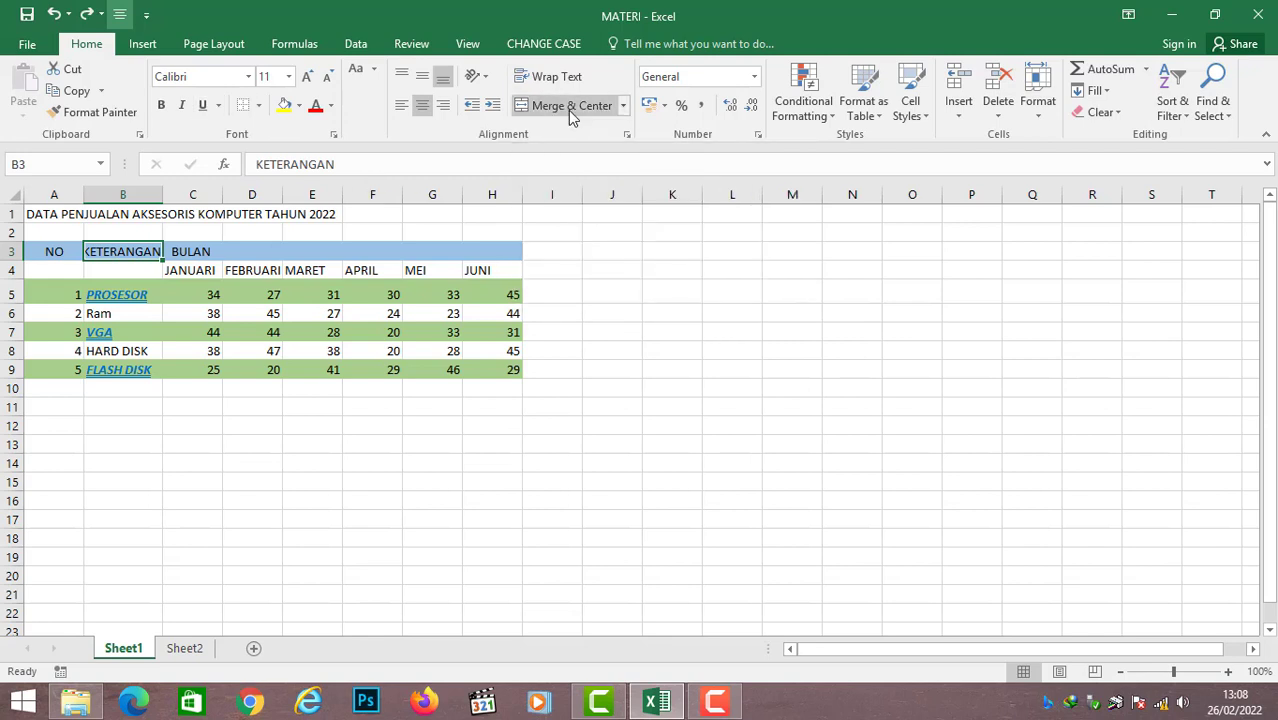
# - Merge and center the BULAN header across cells C3:H3
pyautogui.click(218, 252)
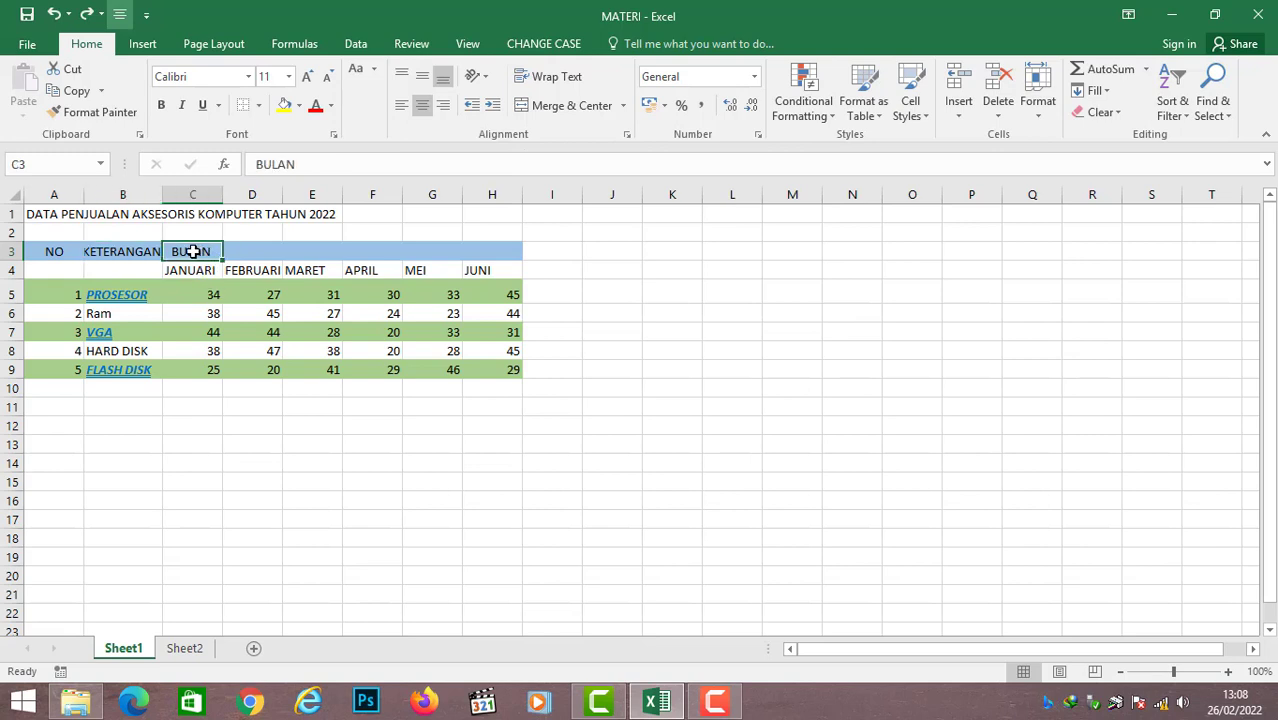
pyautogui.moveTo(193, 252); pyautogui.dragTo(491, 255)
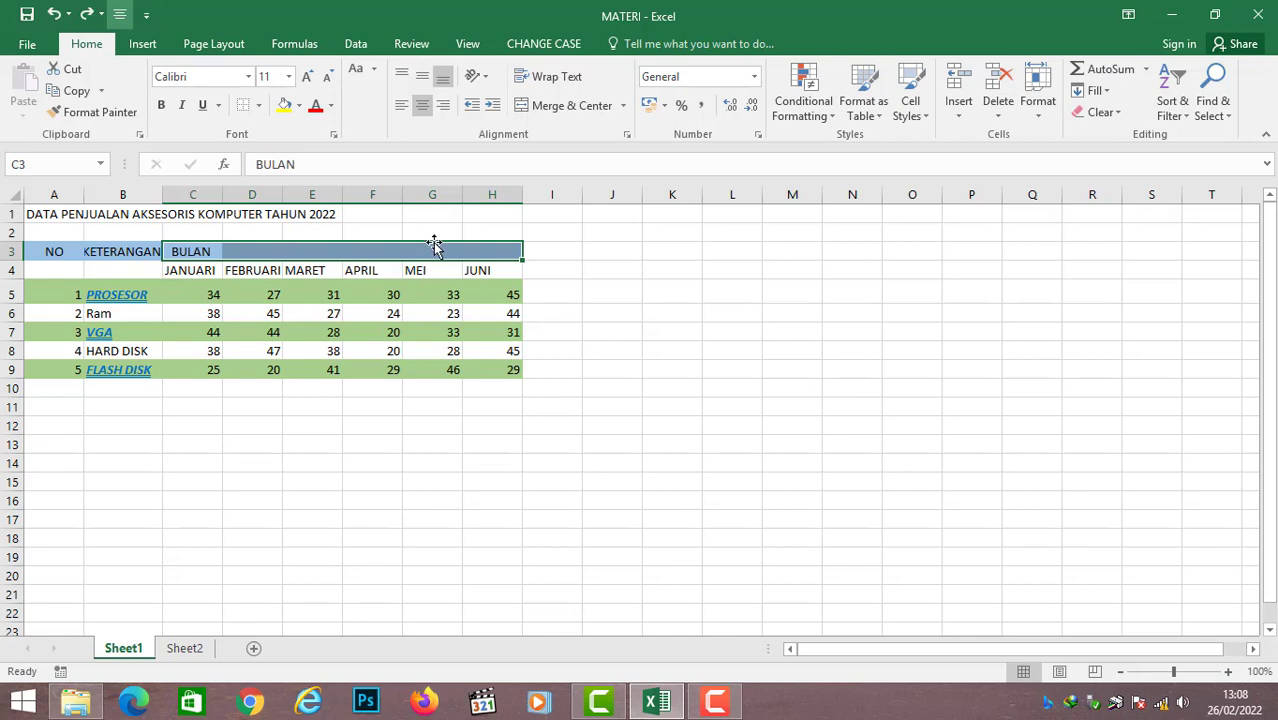
pyautogui.click(555, 108)
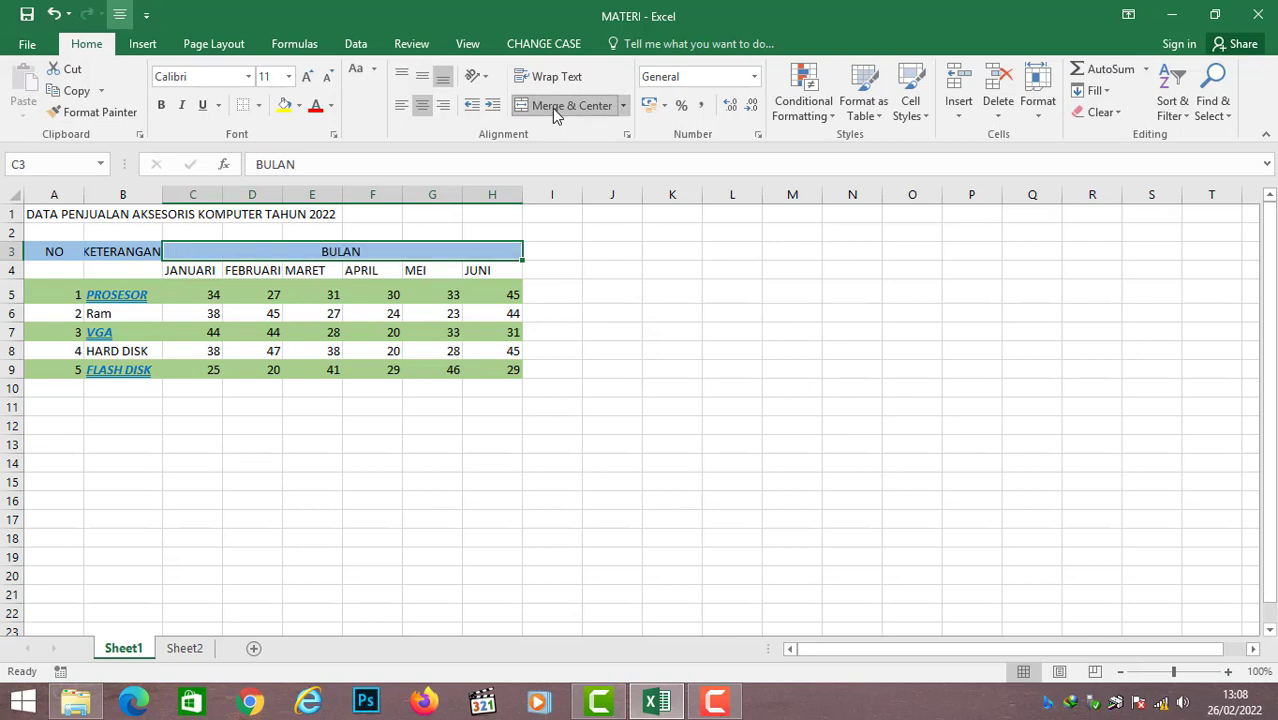
pyautogui.click(563, 295)
# - Widen column B until the KETERANGAN header fits, and apply all borders to the table range A3:H9
pyautogui.moveTo(163, 194); pyautogui.dragTo(171, 194)
pyautogui.moveTo(40, 250); pyautogui.dragTo(495, 370)
pyautogui.click(258, 105)
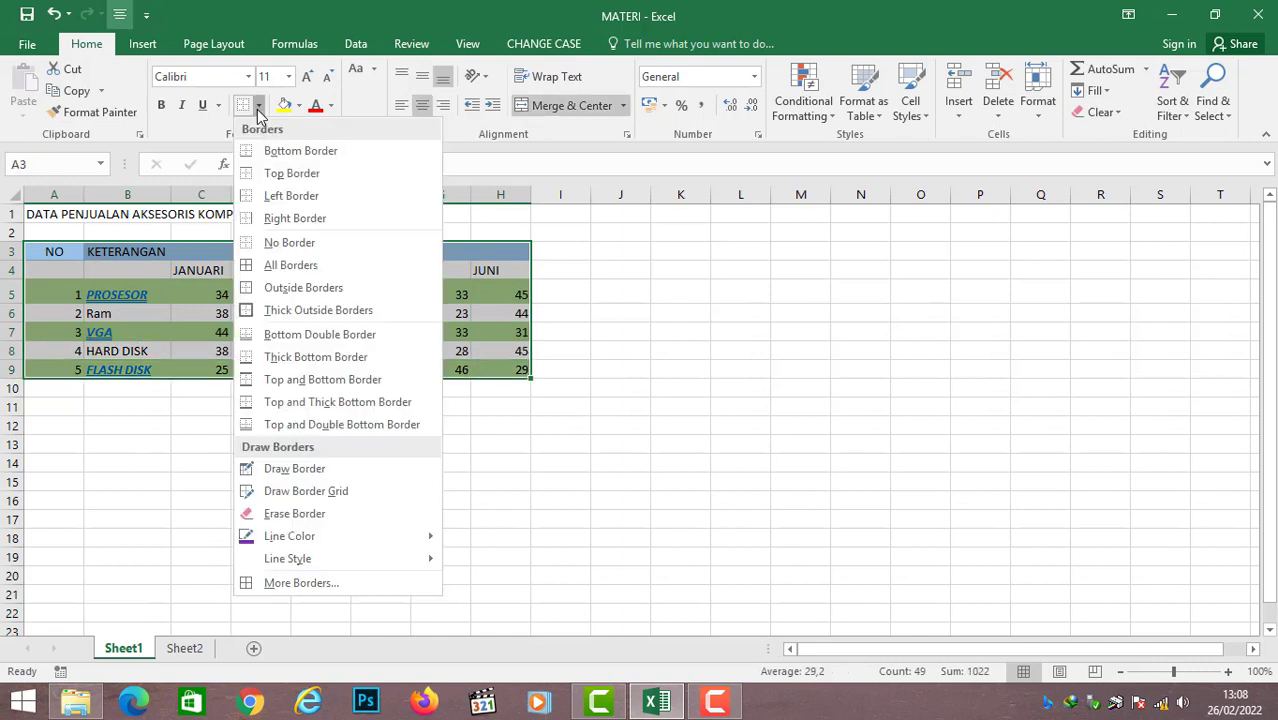
pyautogui.click(290, 267)
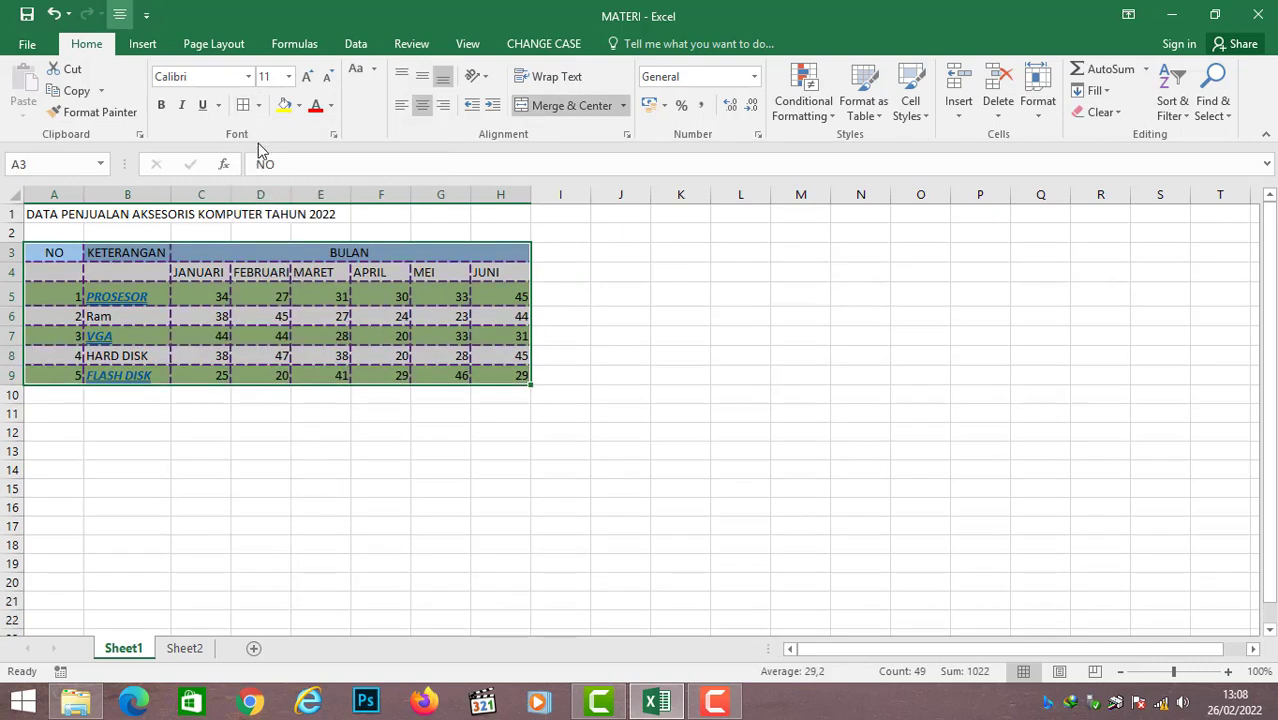
# - Set the border line style to a thin solid line and leave border drawing mode
pyautogui.click(258, 105)
pyautogui.moveTo(330, 558)
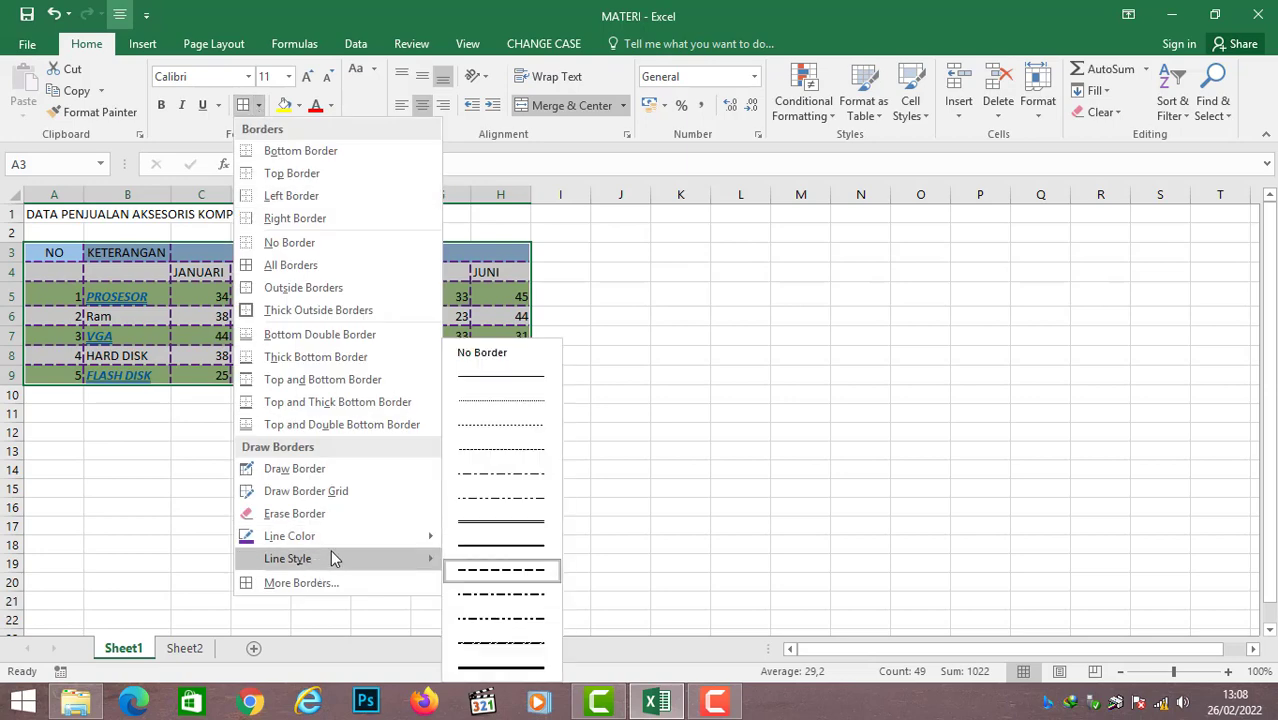
pyautogui.click(518, 376)
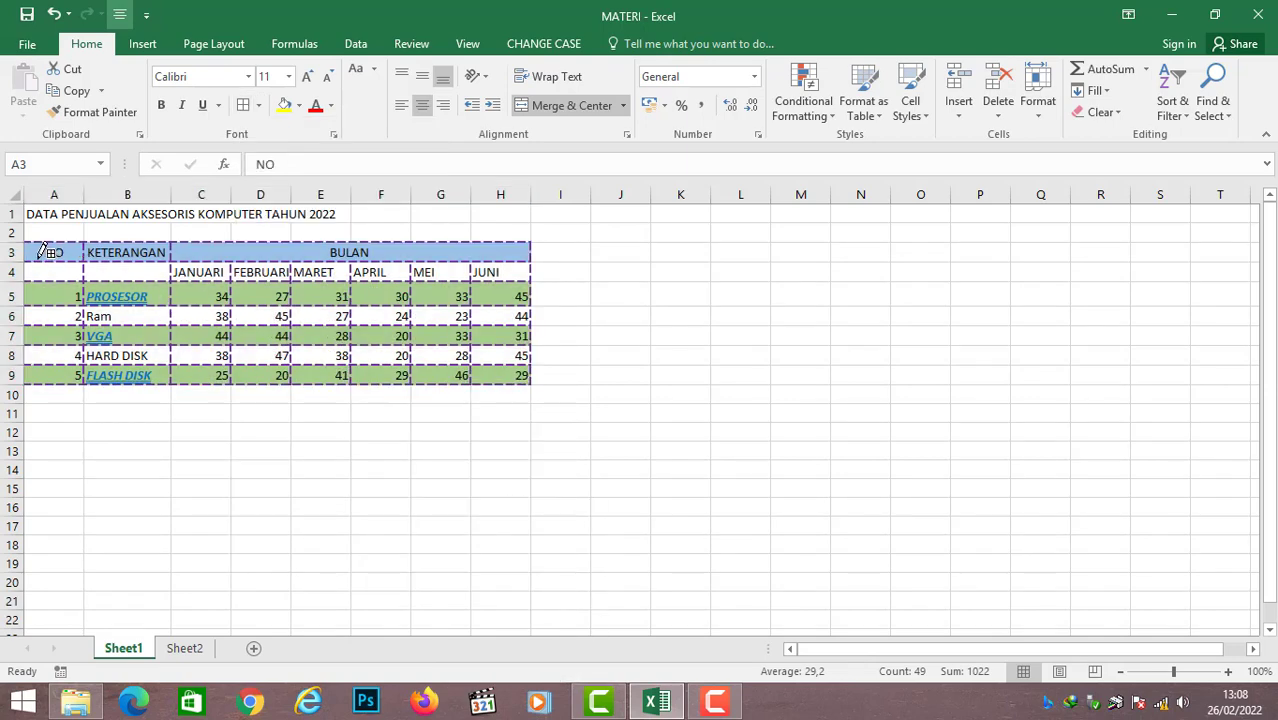
pyautogui.press('Escape')
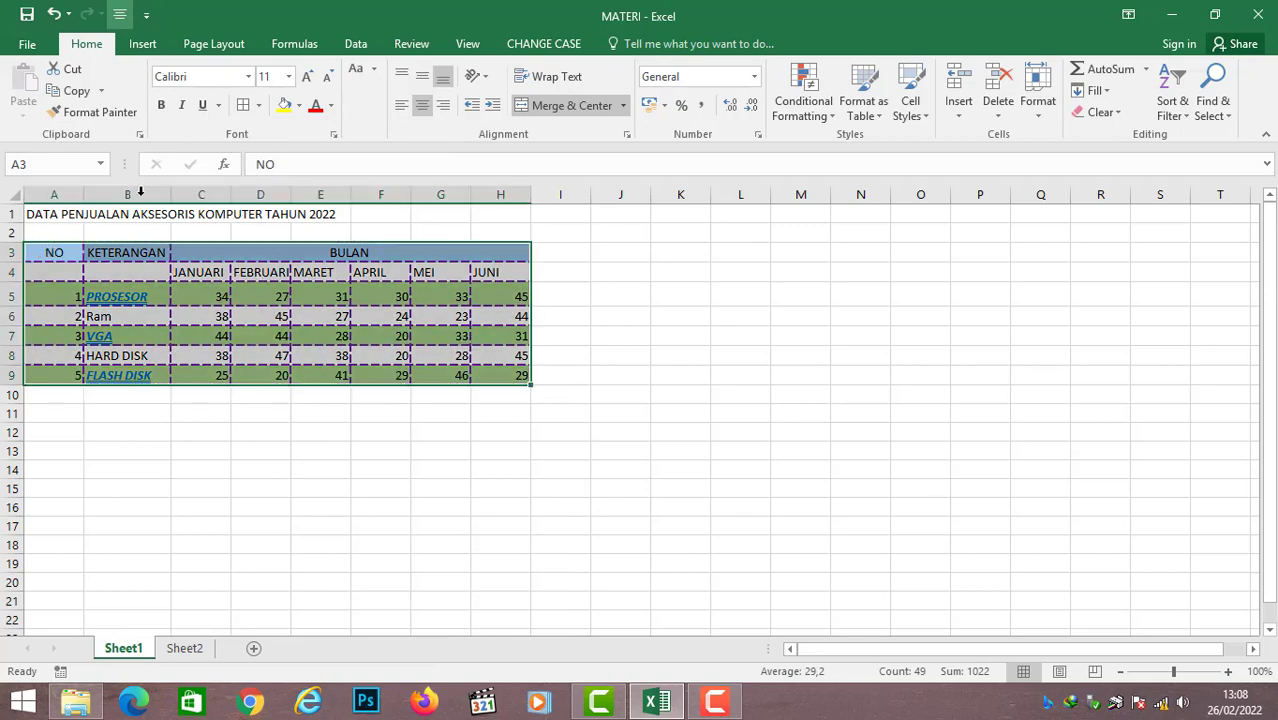
# - Apply the thin solid line style to every outer and inner border of A3:H9 through the Format Cells border settings
pyautogui.click(258, 105)
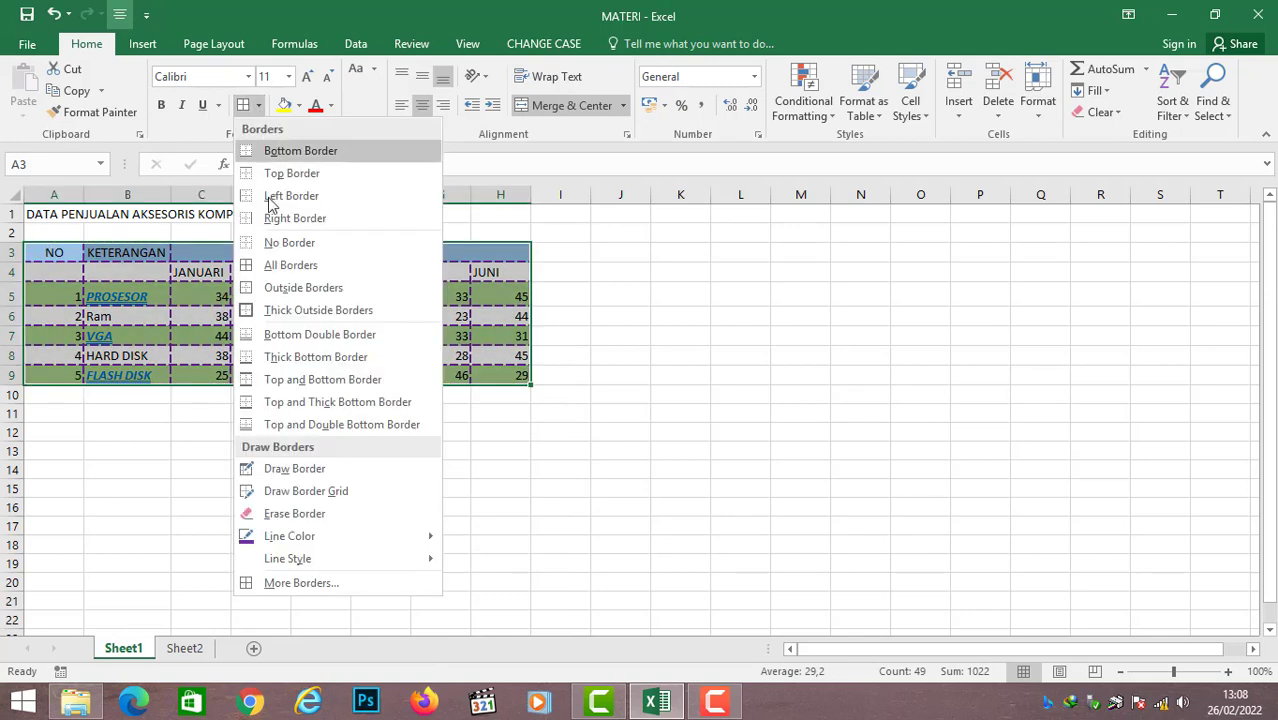
pyautogui.click(331, 584)
pyautogui.click(626, 312)
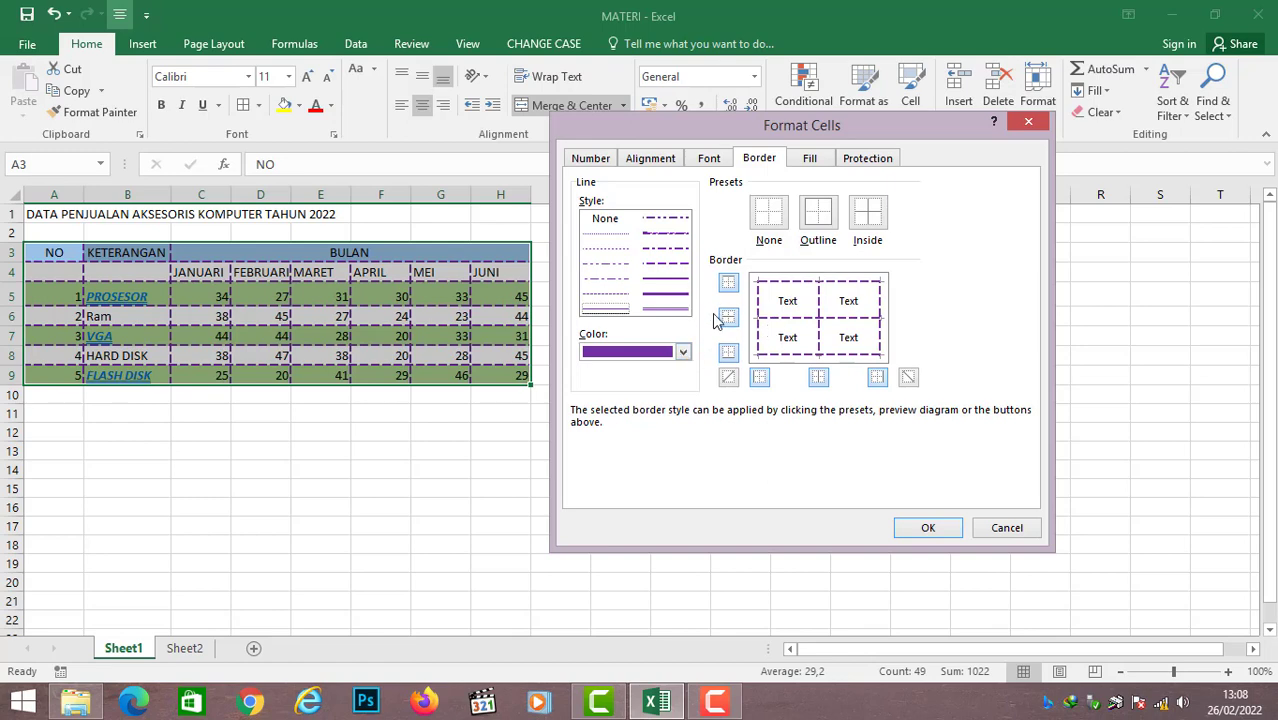
pyautogui.click(787, 319)
pyautogui.click(762, 300)
pyautogui.click(786, 282)
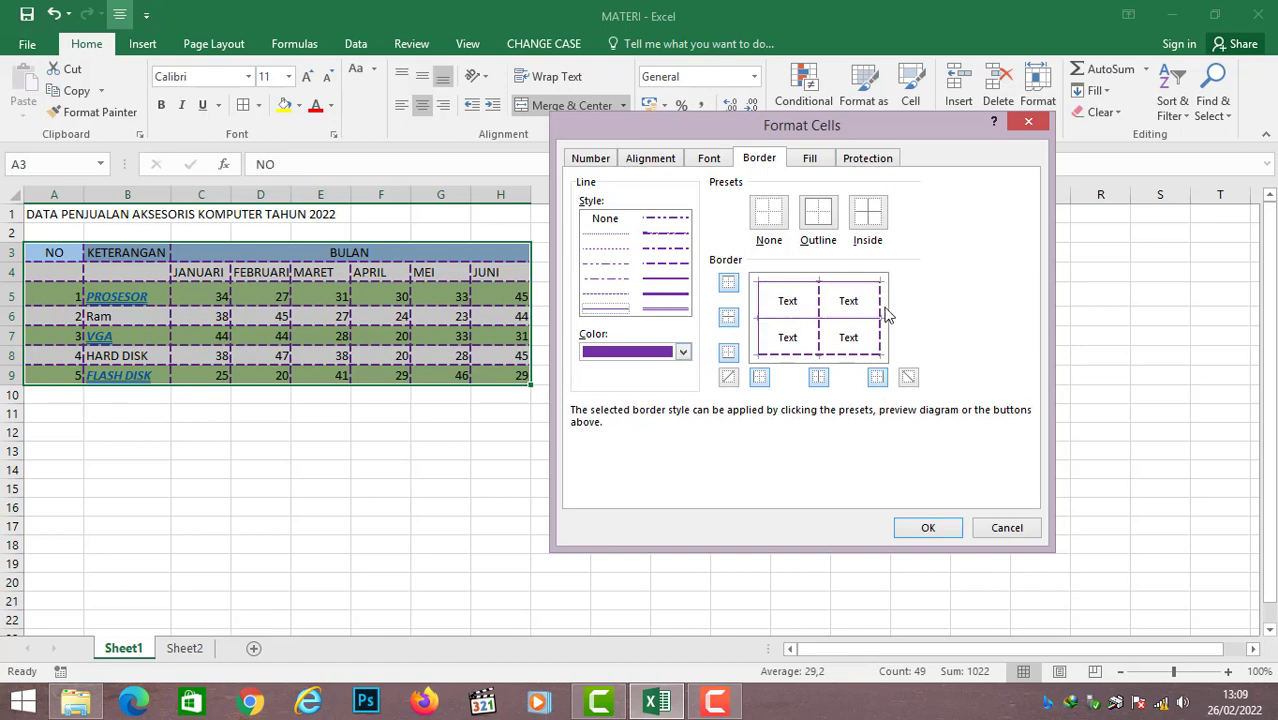
pyautogui.click(884, 316)
pyautogui.click(872, 355)
pyautogui.click(824, 338)
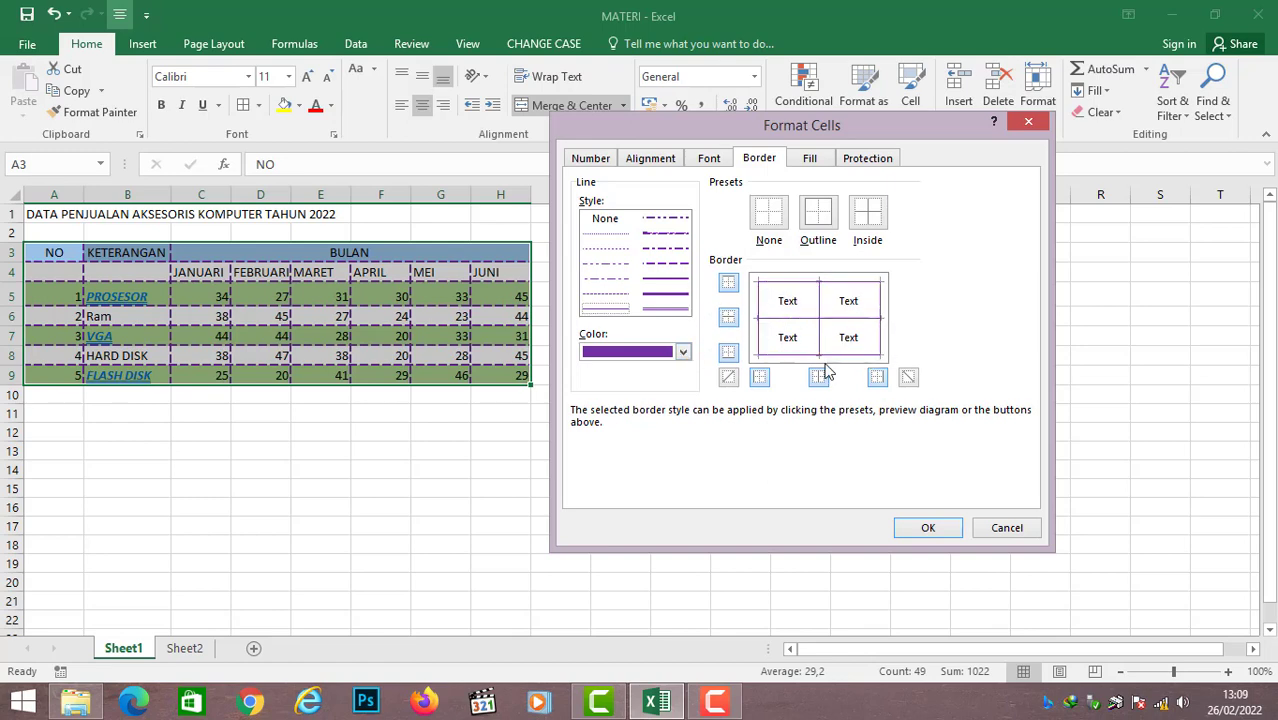
pyautogui.click(927, 528)
pyautogui.click(740, 481)
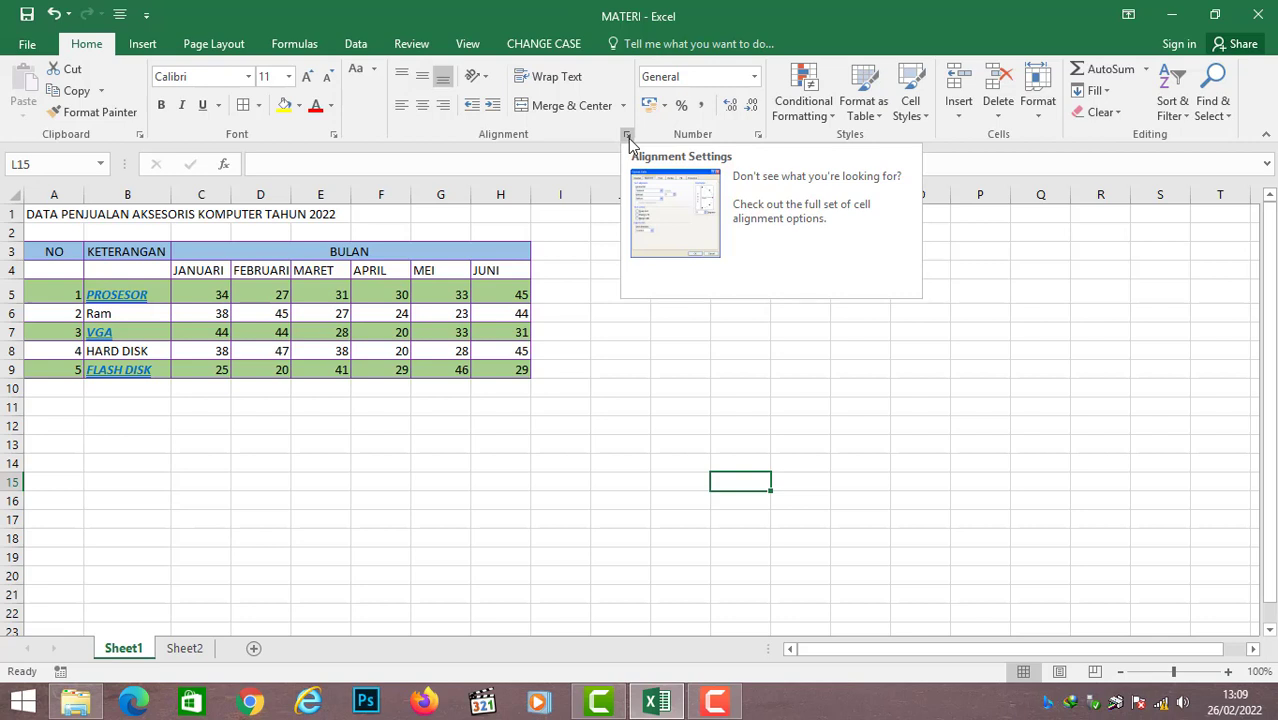
# - View the Format Cells alignment settings twice, move the dialog clear of the table, and close it without changes
pyautogui.click(627, 135)
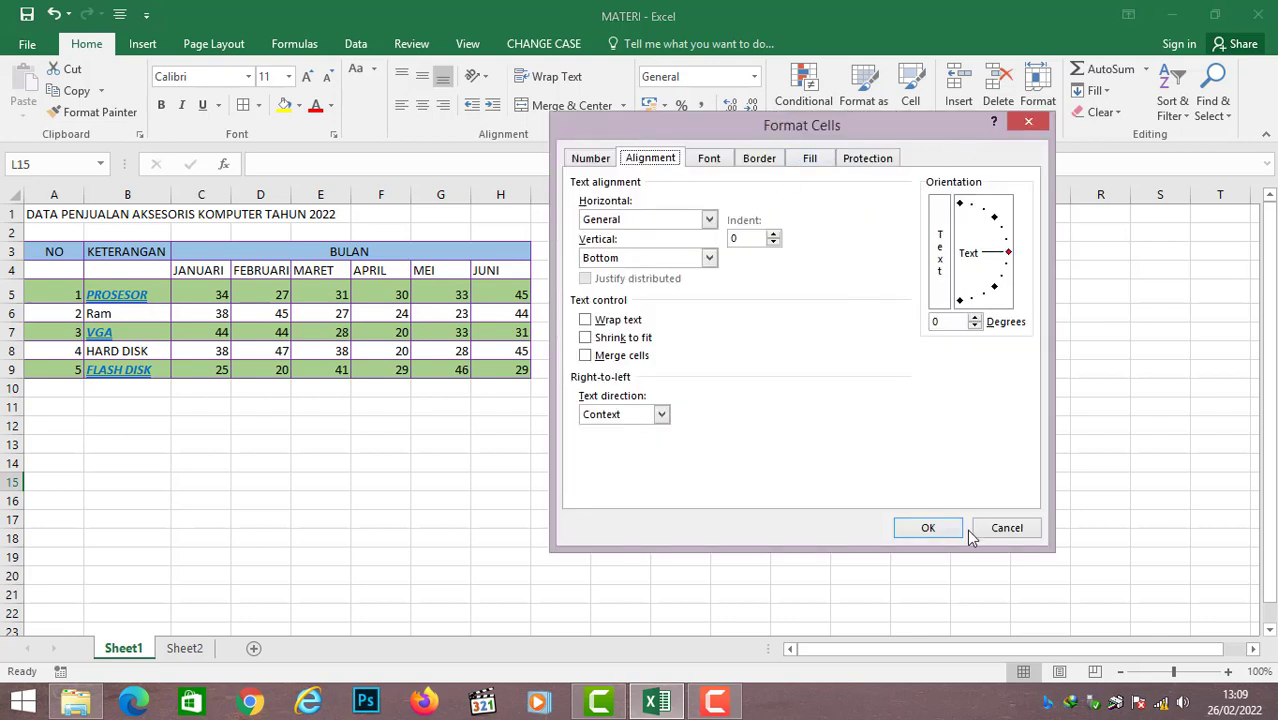
pyautogui.click(990, 540)
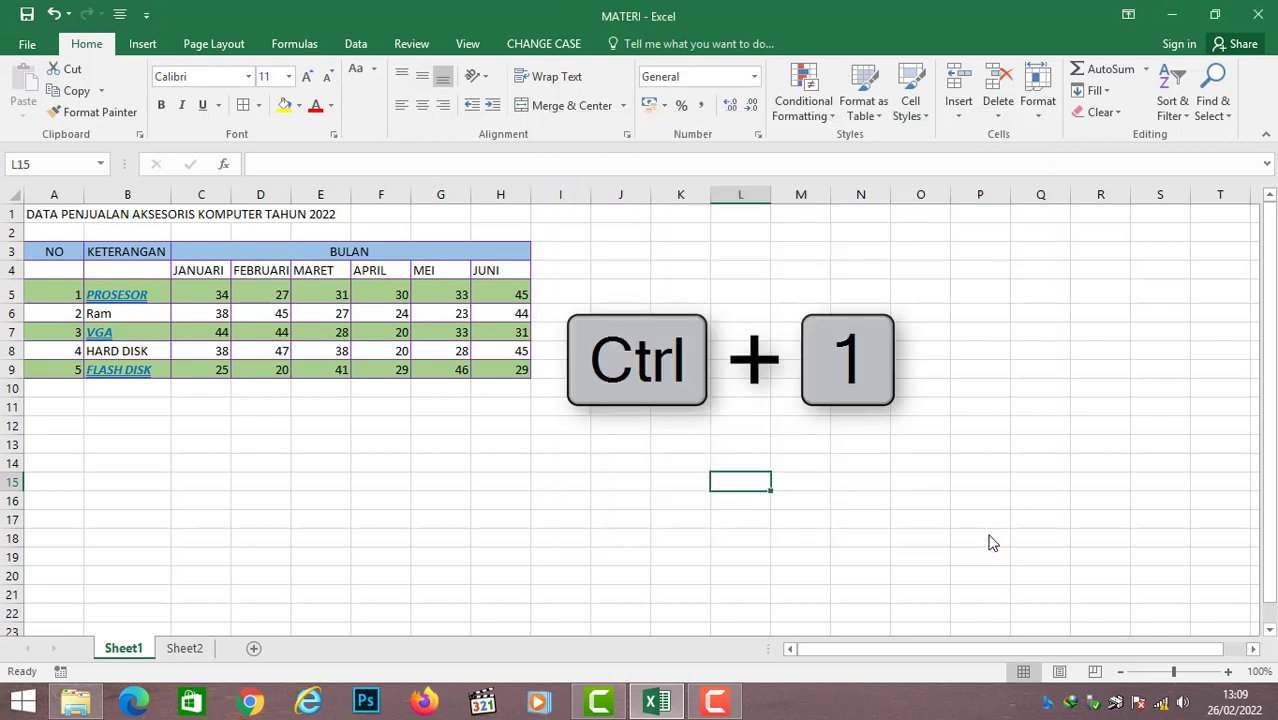
pyautogui.hotkey('ctrl', '1')
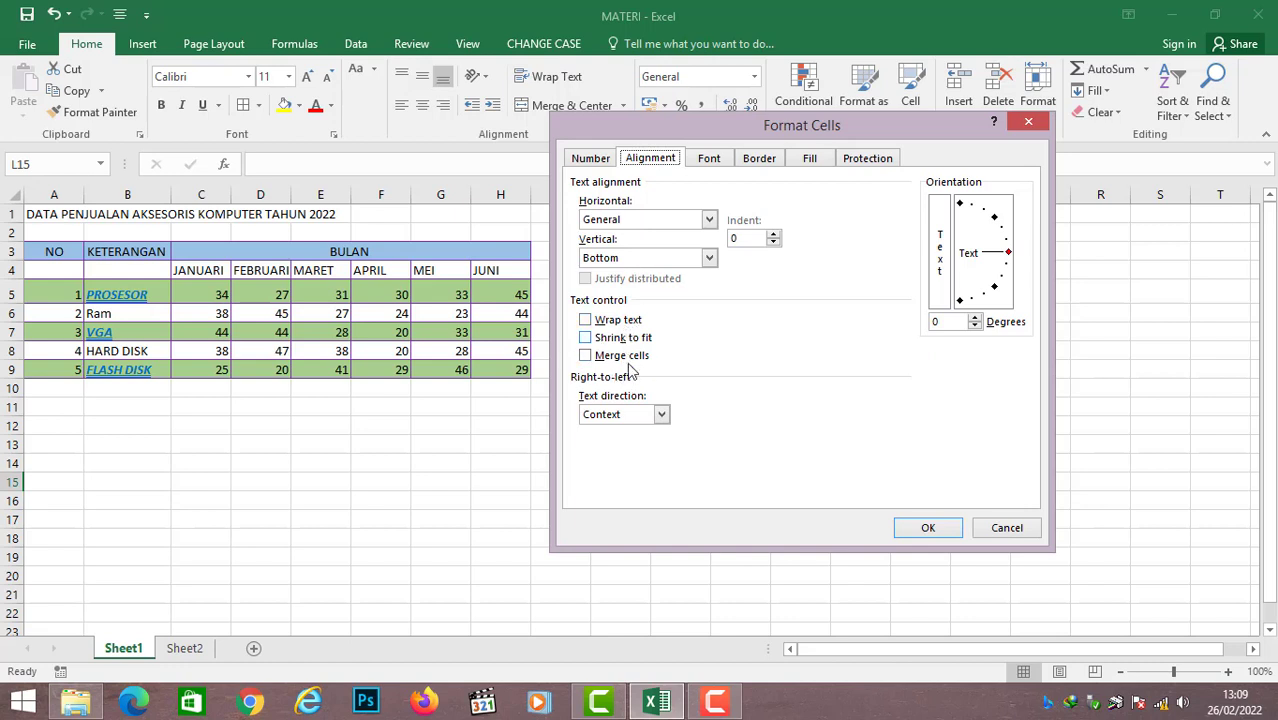
pyautogui.moveTo(688, 125); pyautogui.dragTo(842, 130)
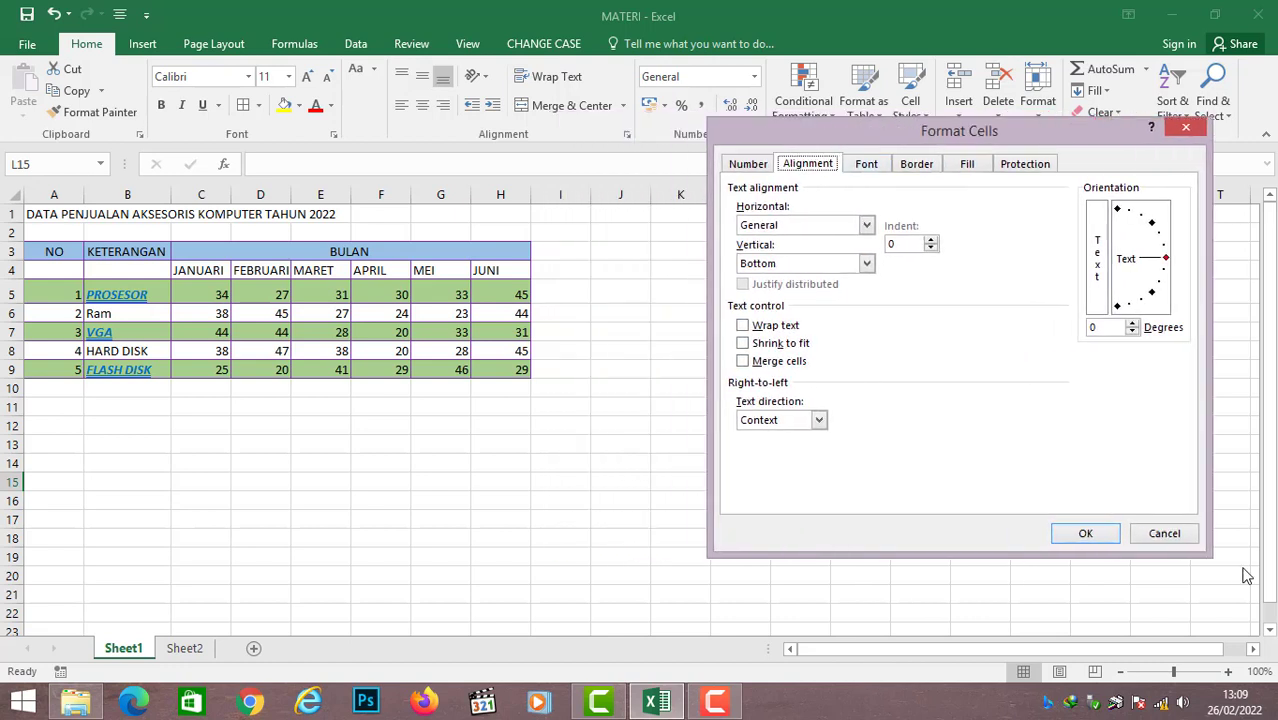
pyautogui.click(1176, 537)
# - Try horizontal and vertical Center alignment and Wrap text on header cells A3:H4 in Format Cells, and cancel the changes
pyautogui.click(59, 252)
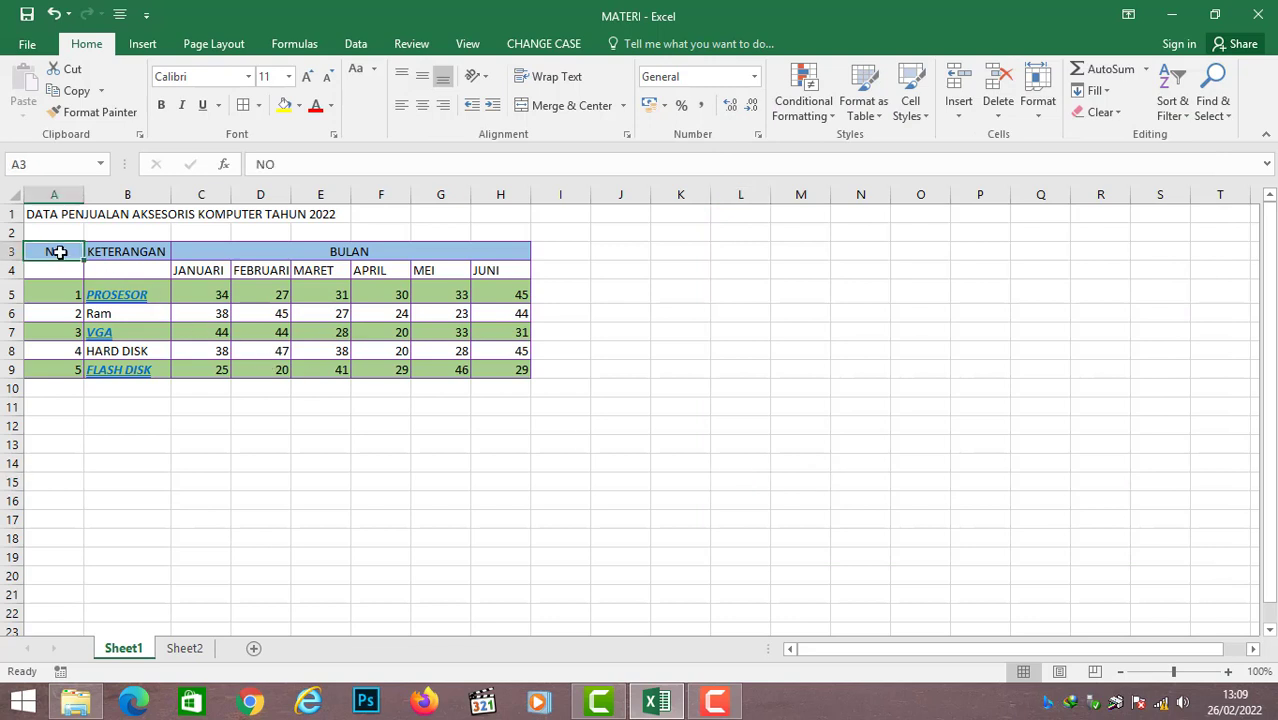
pyautogui.moveTo(59, 252); pyautogui.dragTo(268, 270)
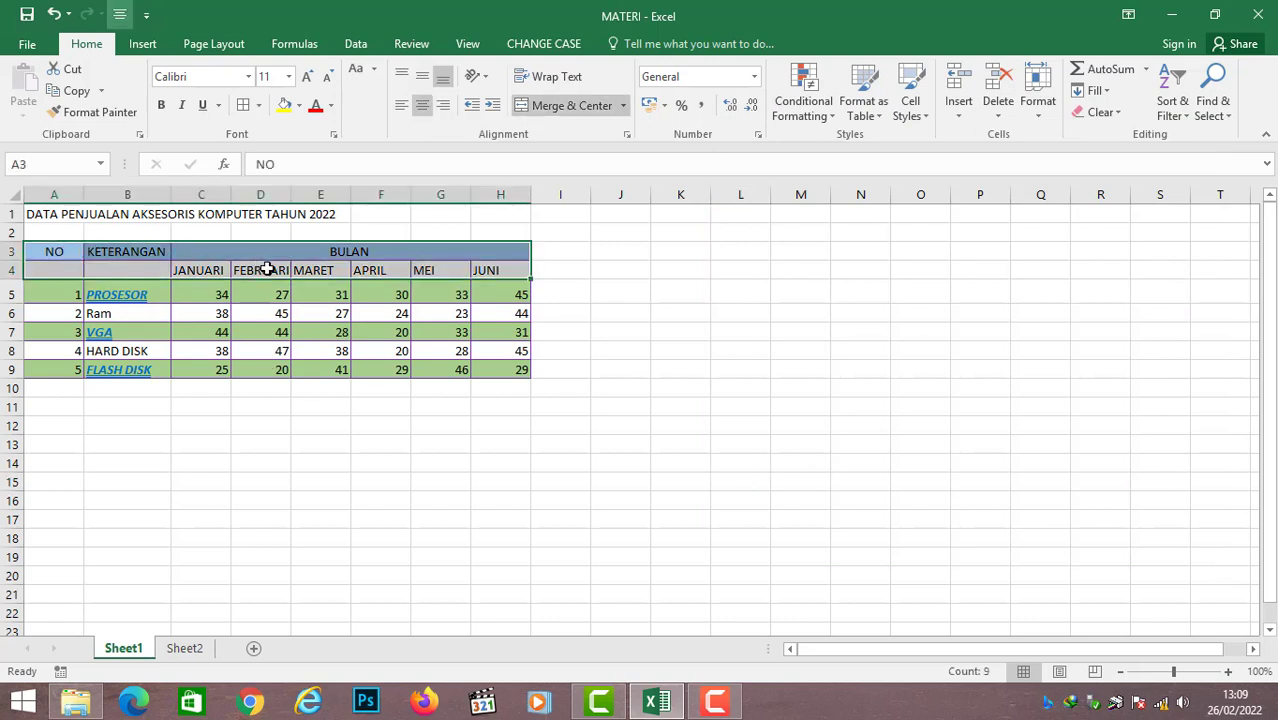
pyautogui.hotkey('ctrl', '1')
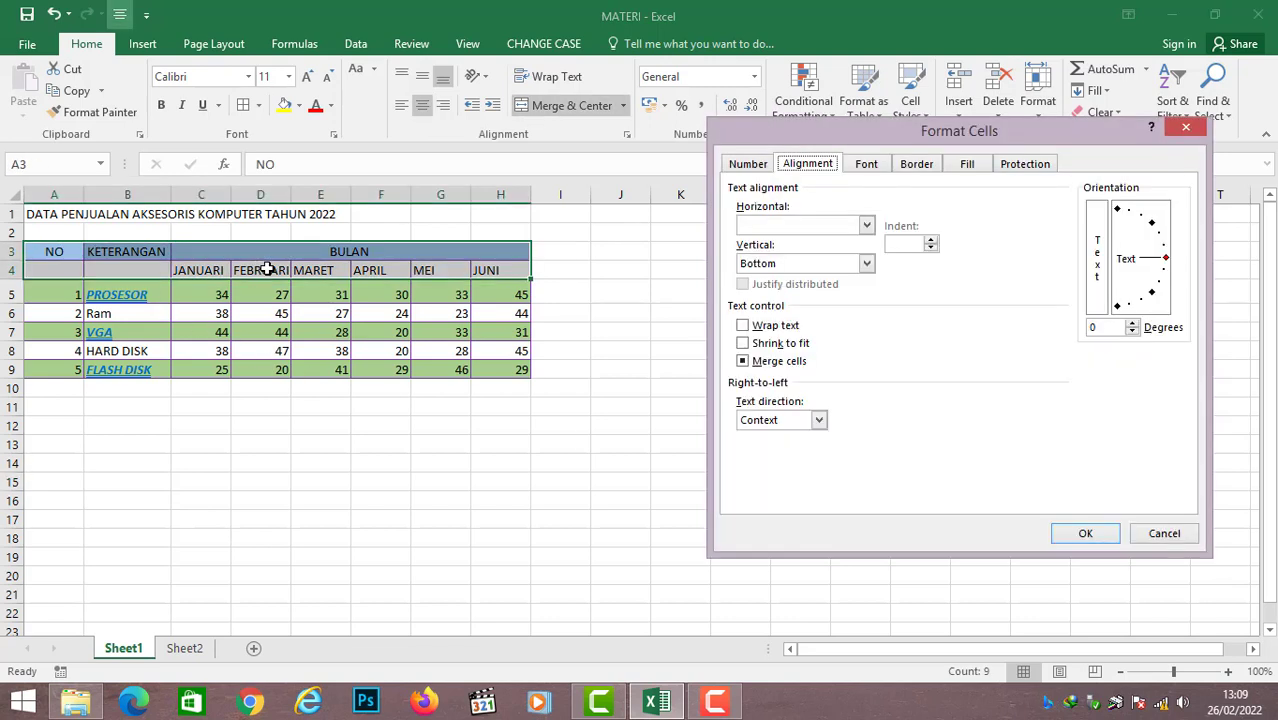
pyautogui.click(867, 226)
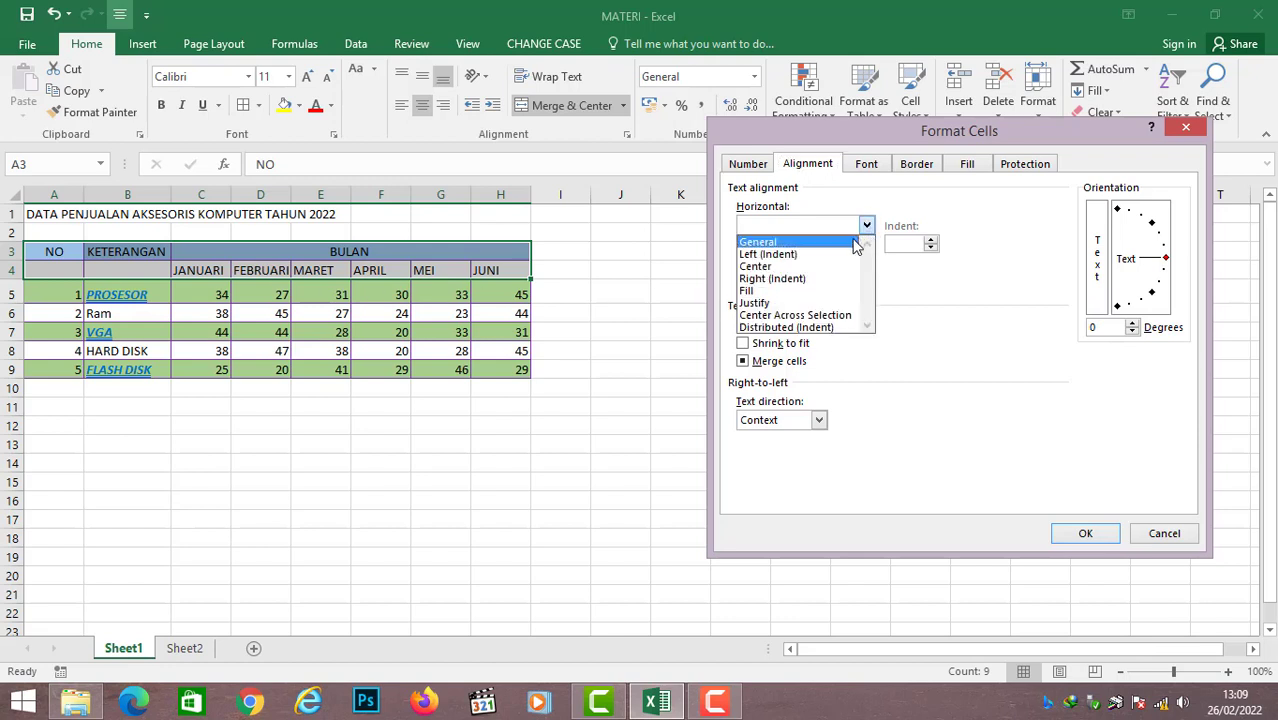
pyautogui.click(857, 247)
pyautogui.click(869, 229)
pyautogui.click(851, 268)
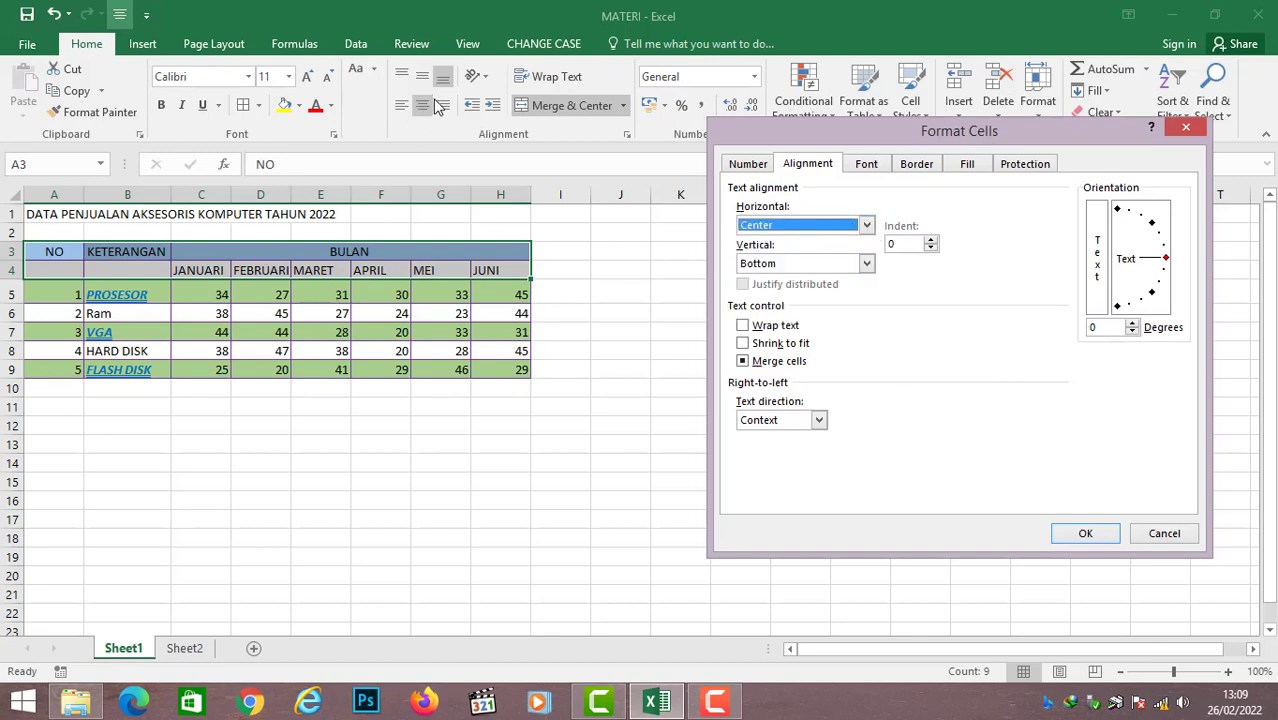
pyautogui.click(843, 264)
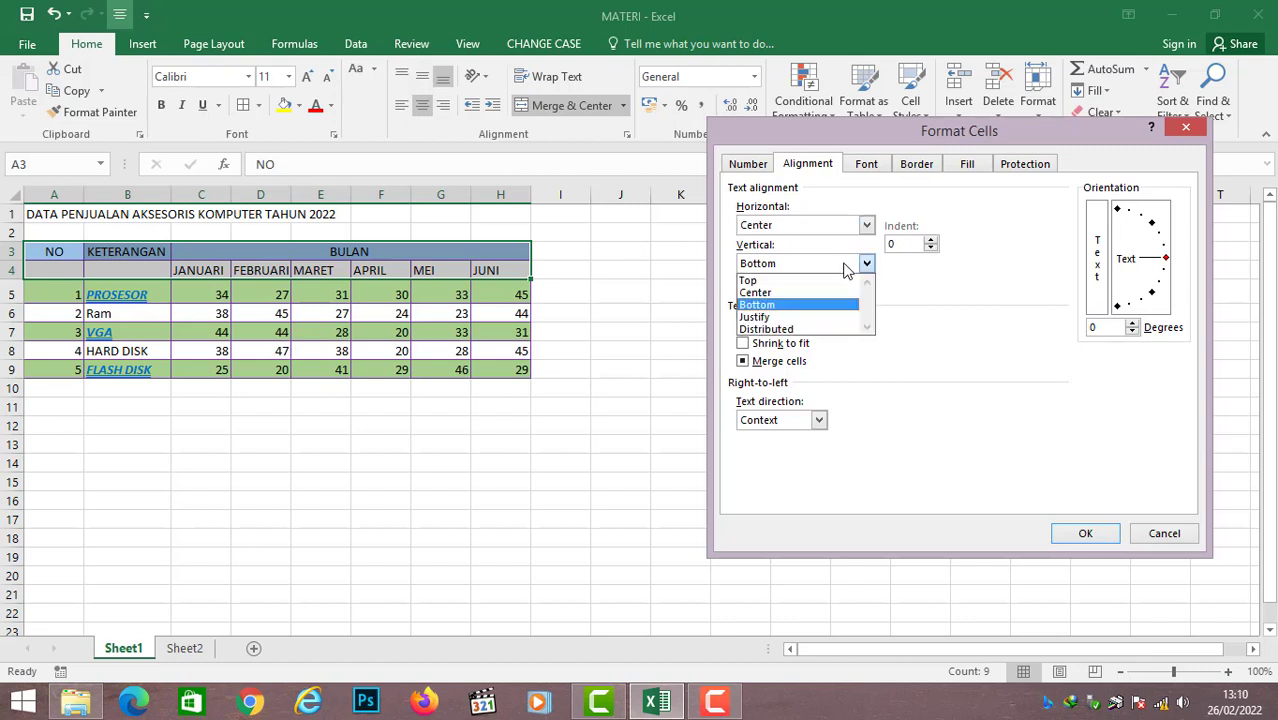
pyautogui.click(845, 293)
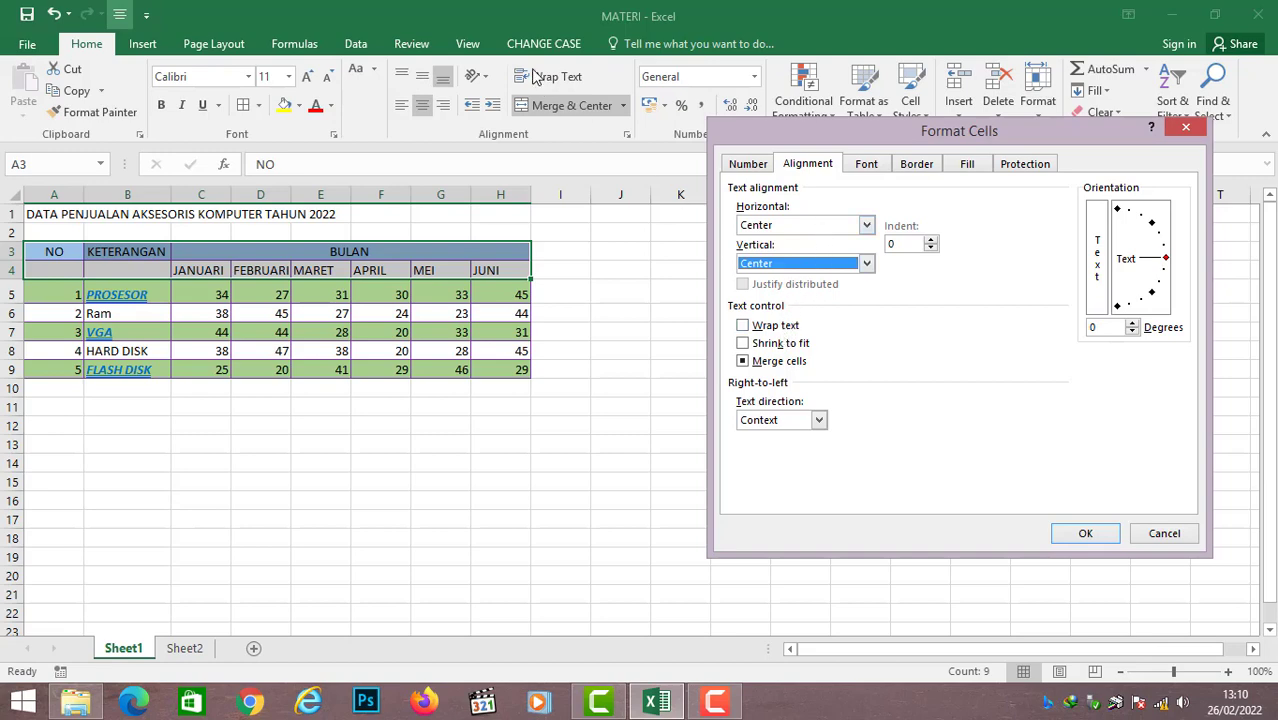
pyautogui.click(743, 326)
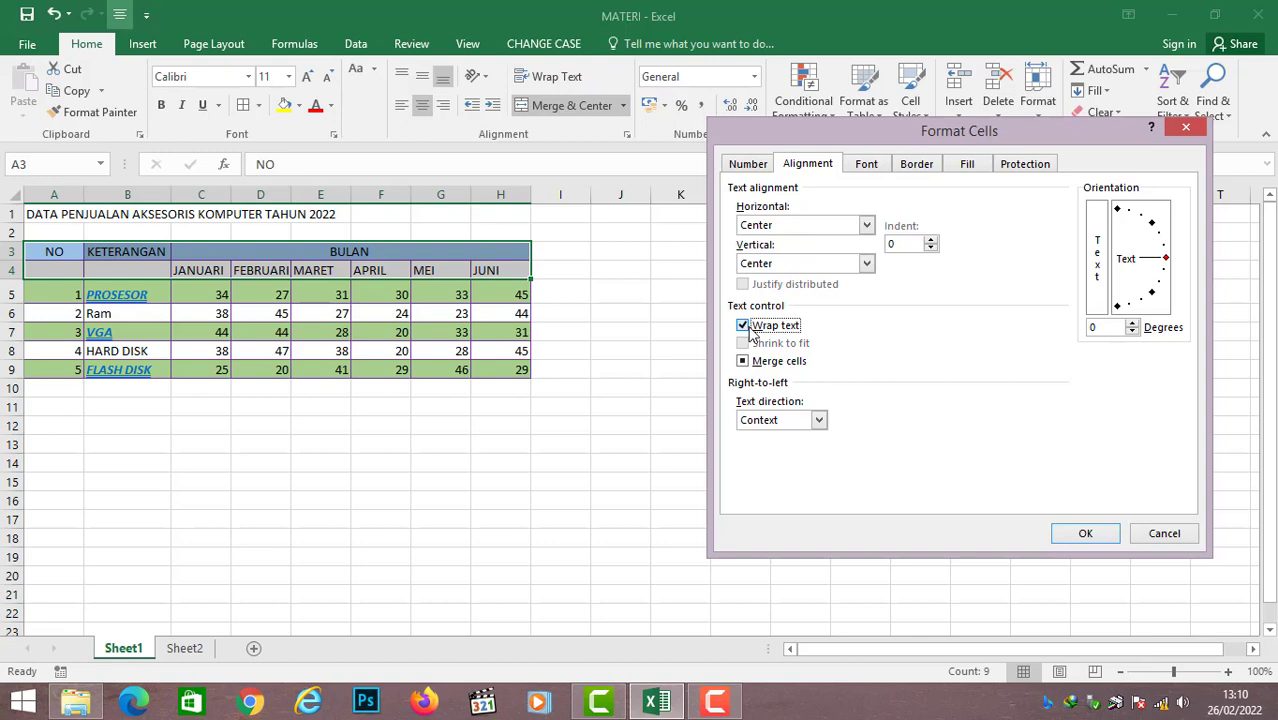
pyautogui.click(749, 327)
pyautogui.click(1162, 533)
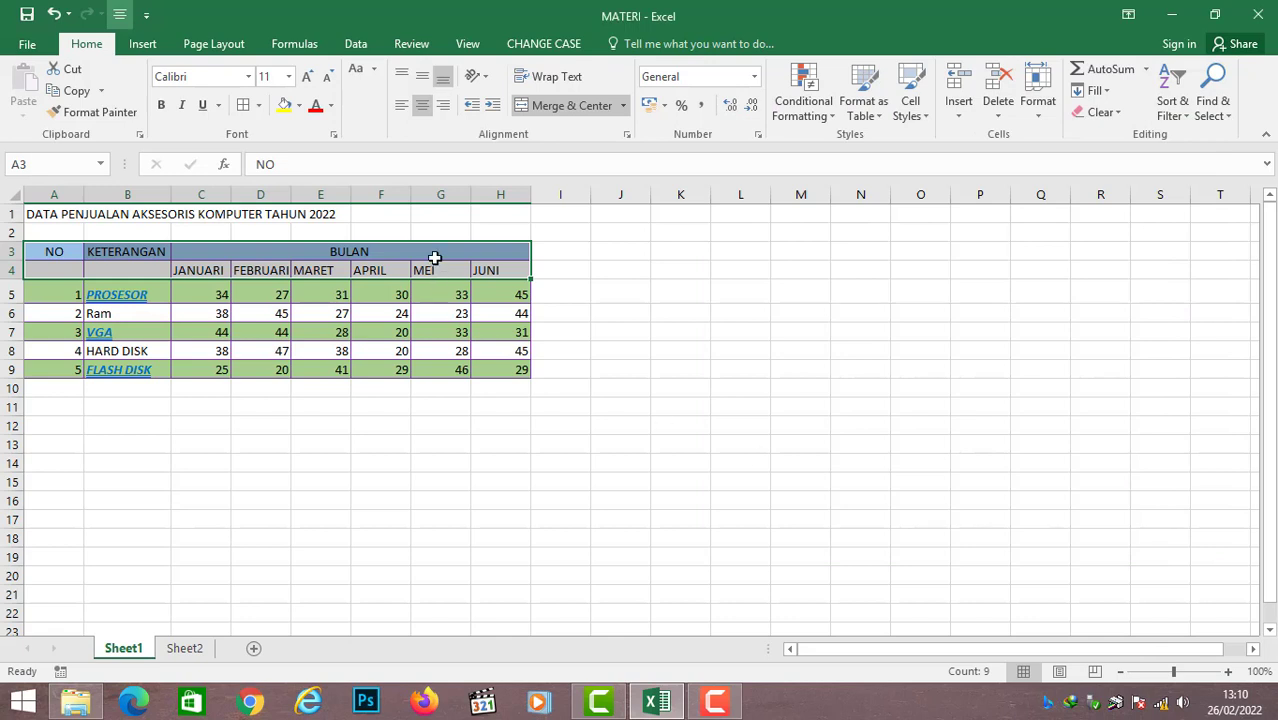
# - Center the table title over A1:H1 using the Center Across Selection horizontal alignment
pyautogui.click(431, 229)
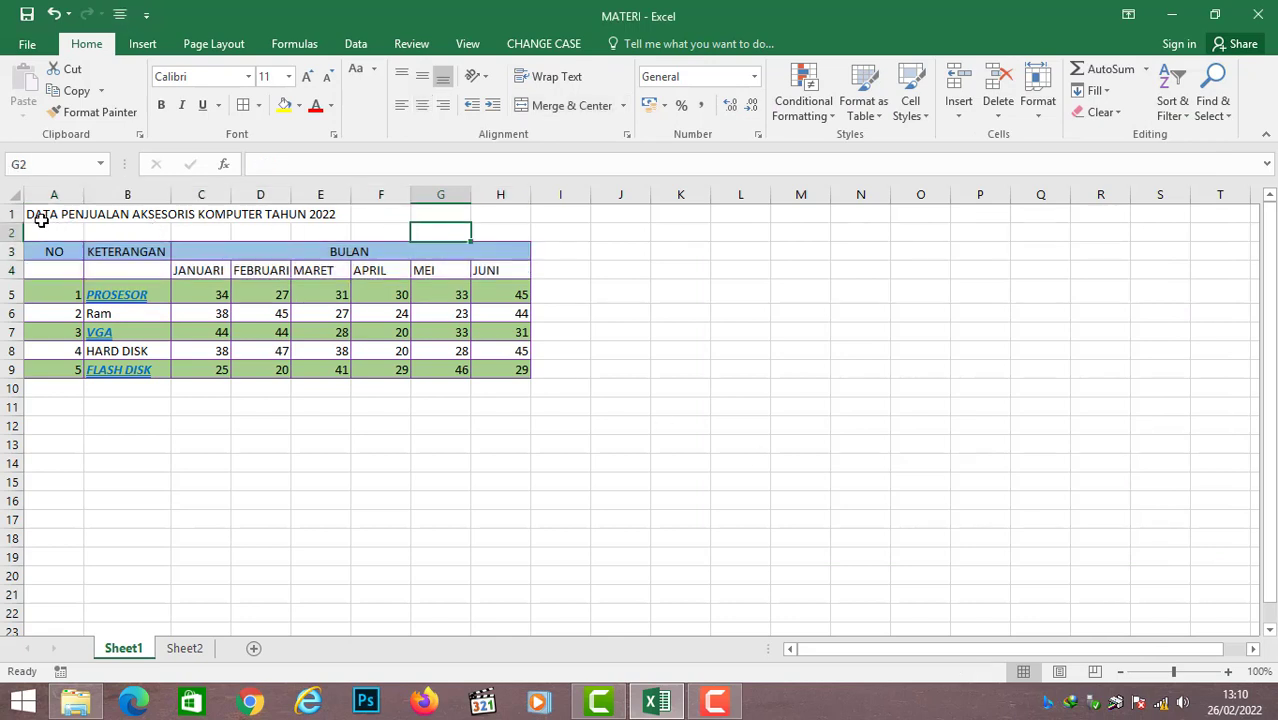
pyautogui.moveTo(41, 221); pyautogui.dragTo(492, 221)
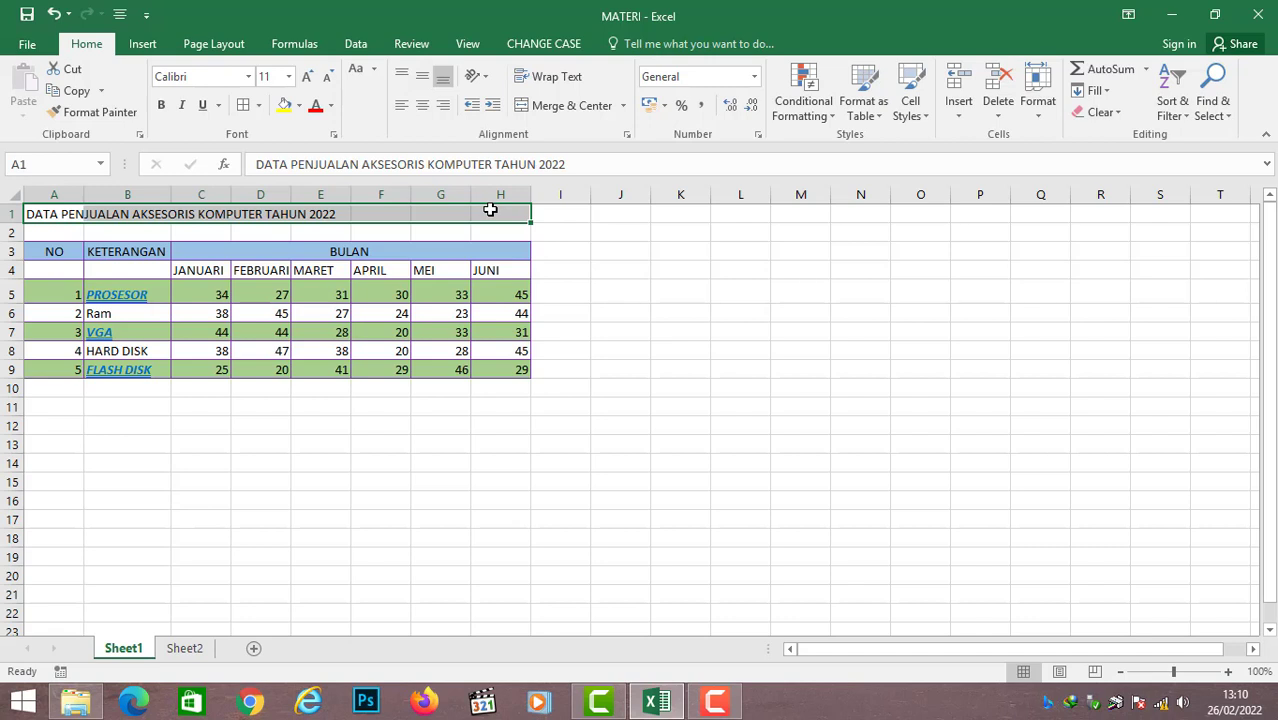
pyautogui.hotkey('ctrl', '1')
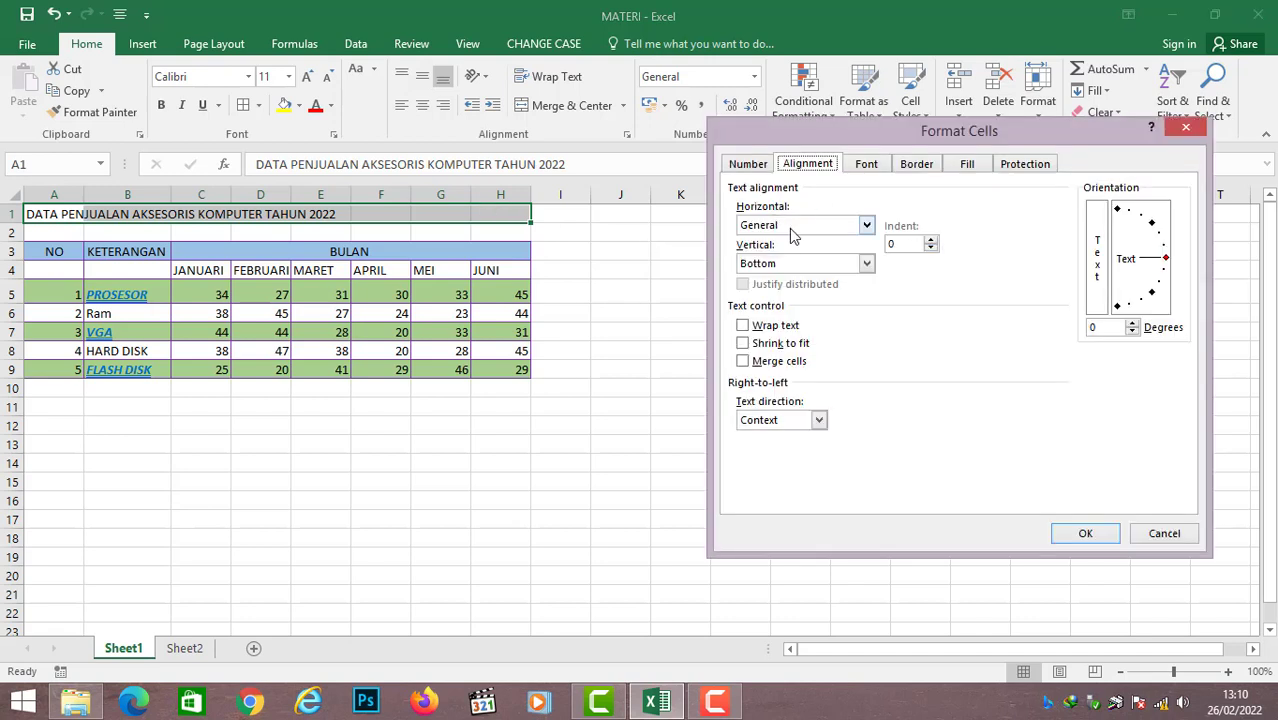
pyautogui.click(870, 227)
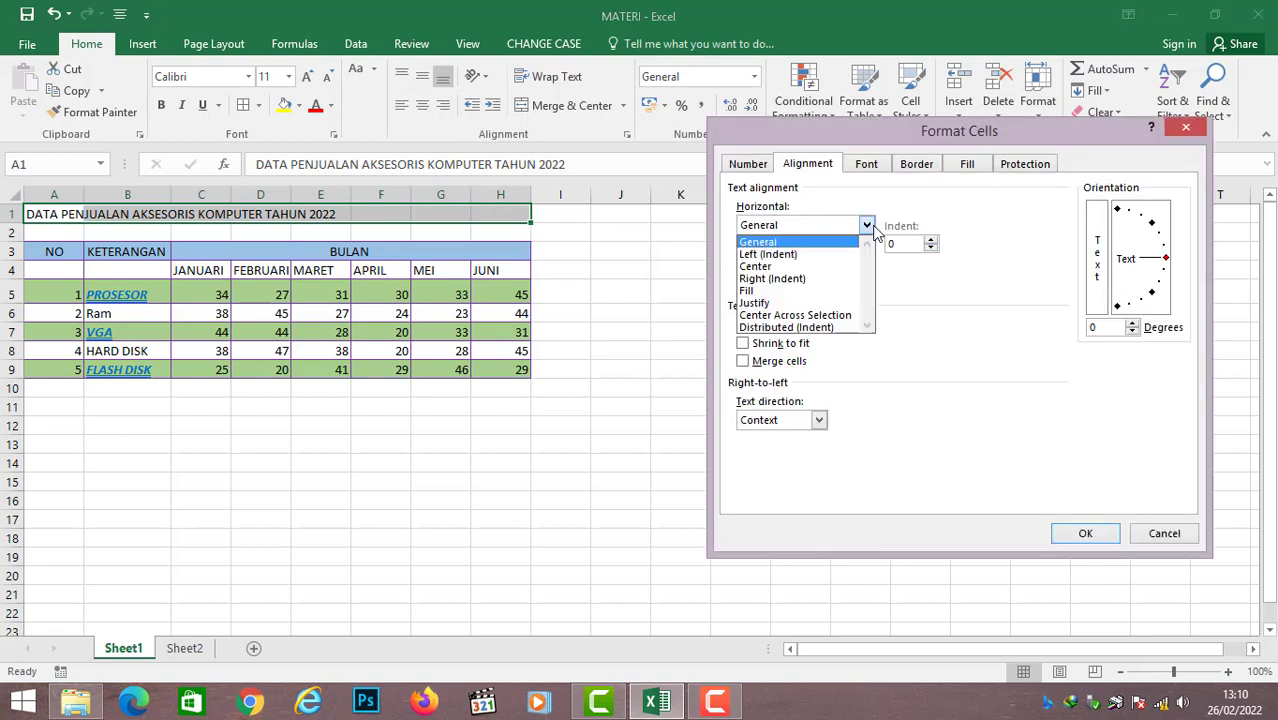
pyautogui.click(846, 314)
pyautogui.click(1080, 536)
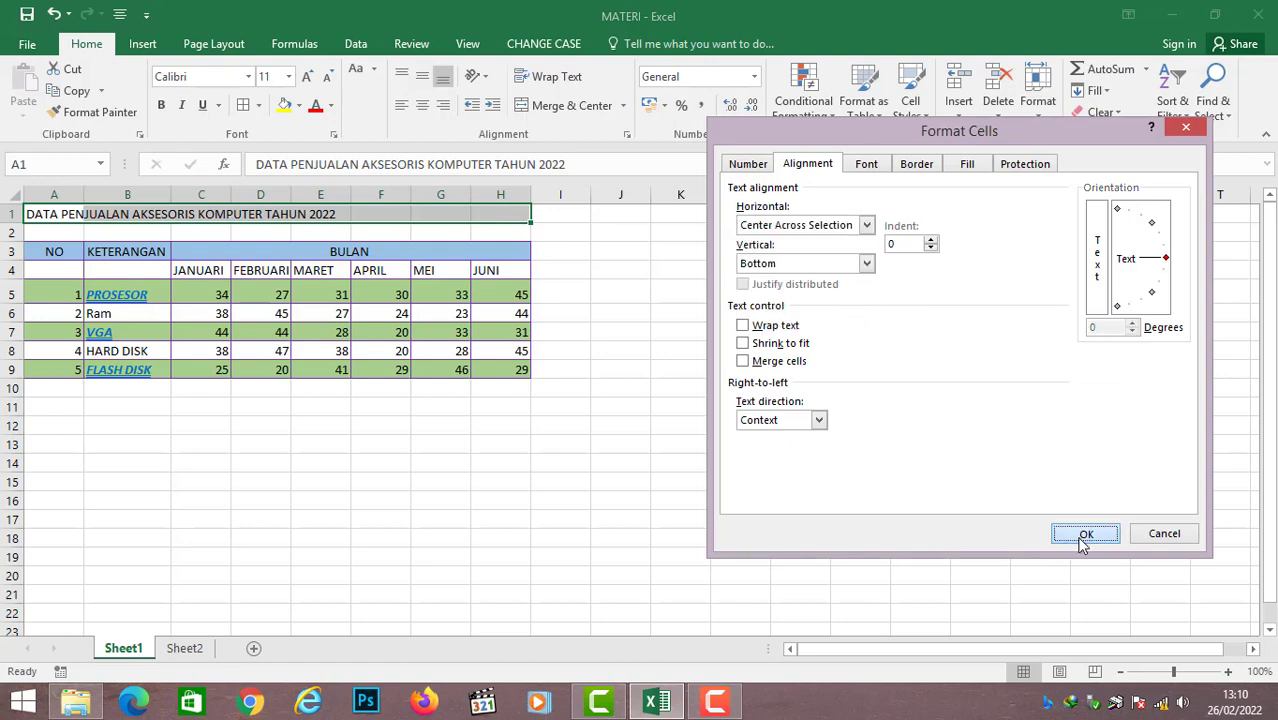
pyautogui.click(595, 250)
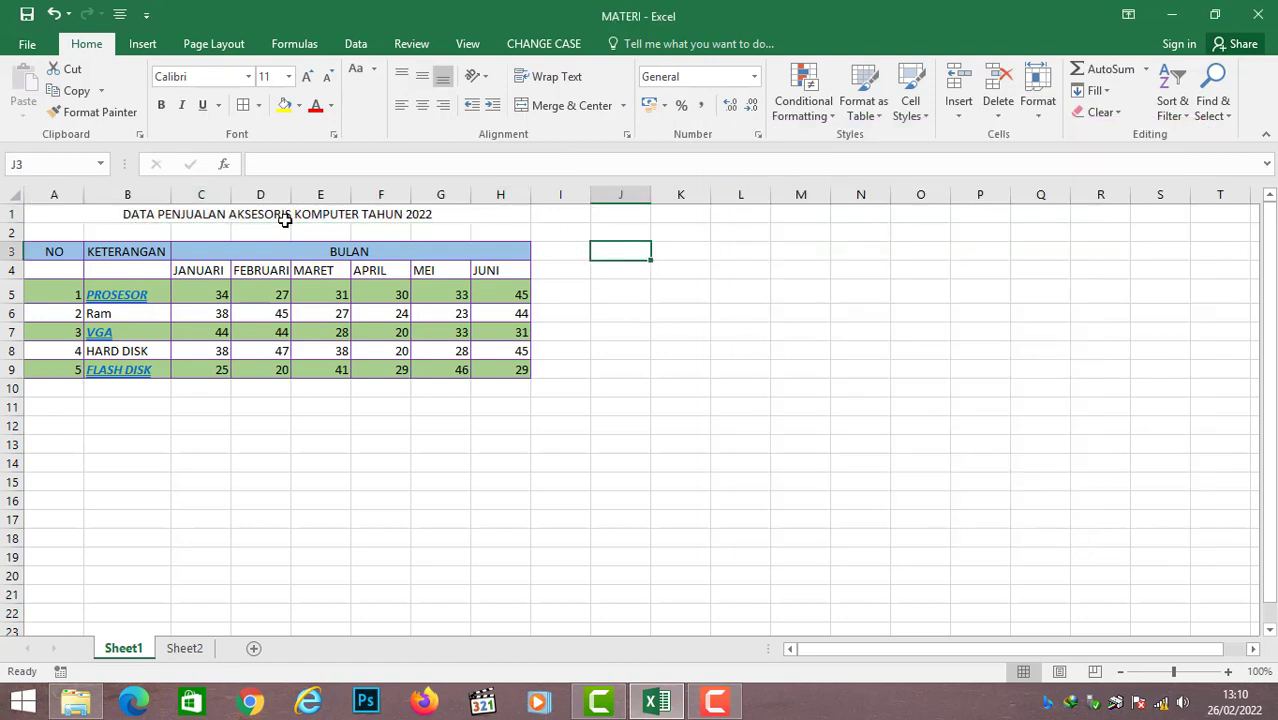
# - Check each cell of A1:H1 in both directions to examine how the title centered across the selection is stored
pyautogui.click(58, 212)
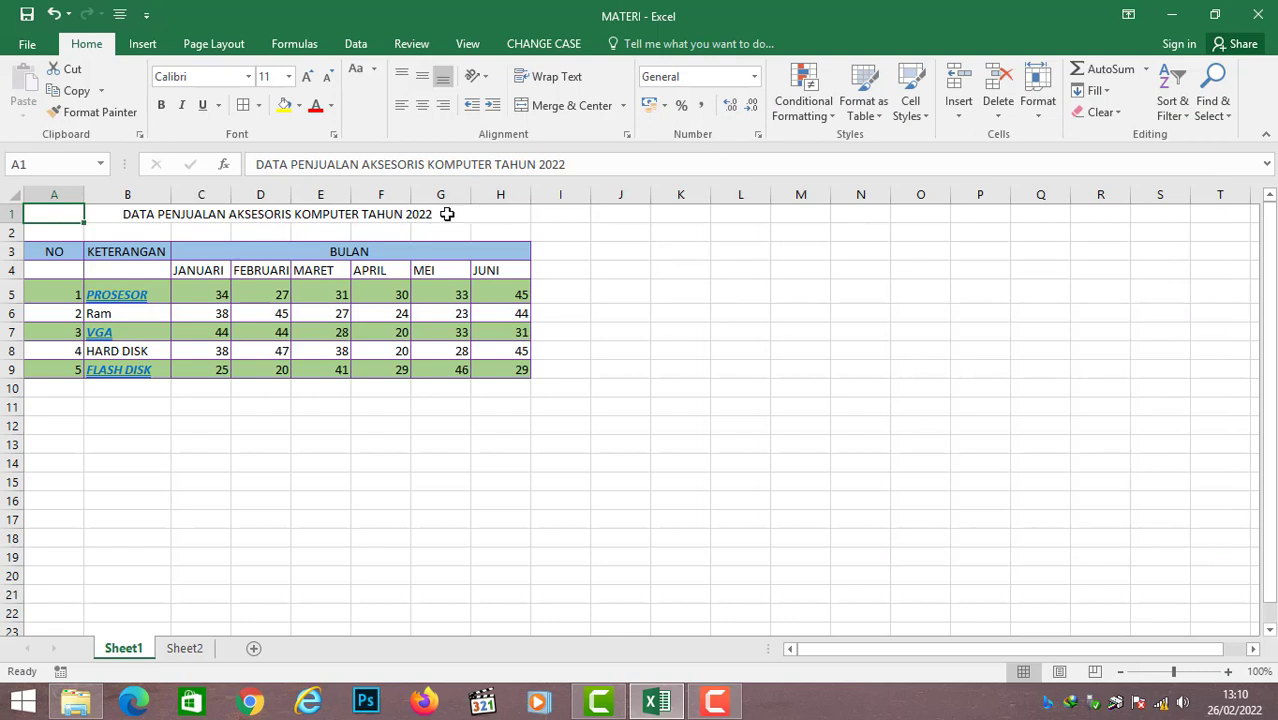
pyautogui.click(100, 213)
pyautogui.click(196, 214)
pyautogui.click(265, 214)
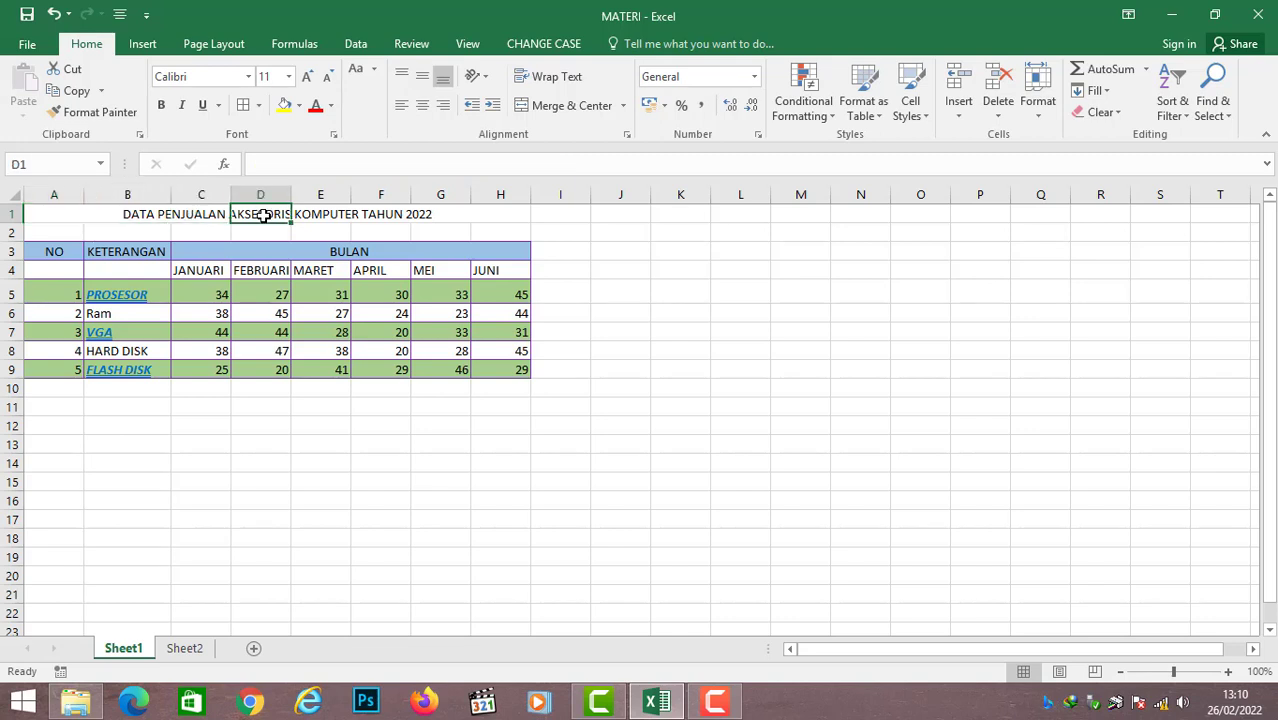
pyautogui.click(343, 215)
pyautogui.click(401, 215)
pyautogui.click(462, 214)
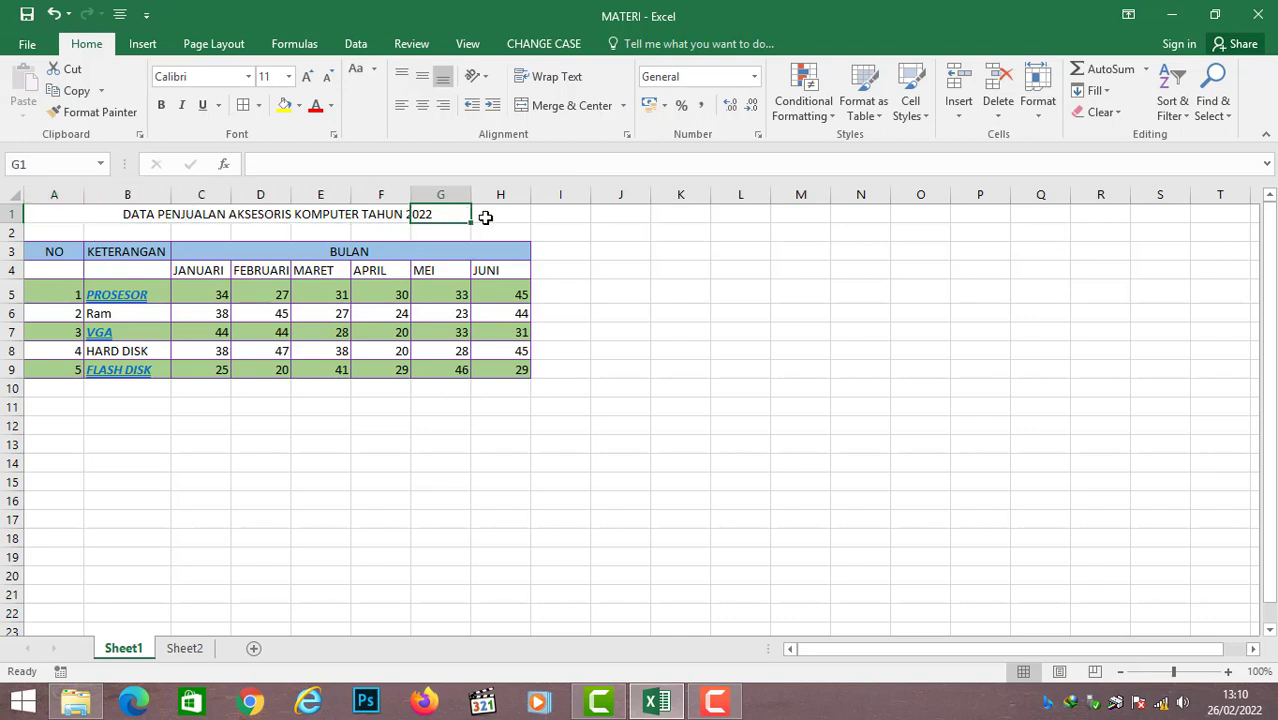
pyautogui.click(502, 214)
pyautogui.click(451, 214)
pyautogui.click(390, 218)
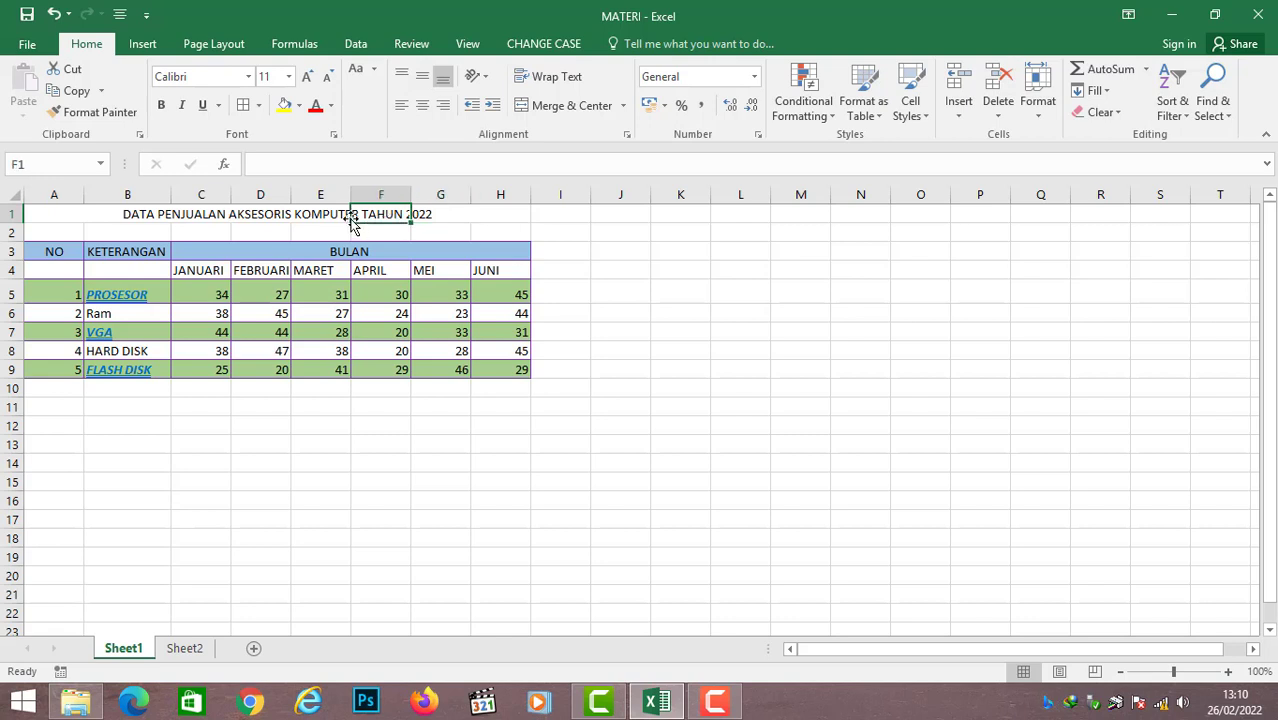
pyautogui.click(335, 215)
pyautogui.click(265, 214)
pyautogui.click(187, 216)
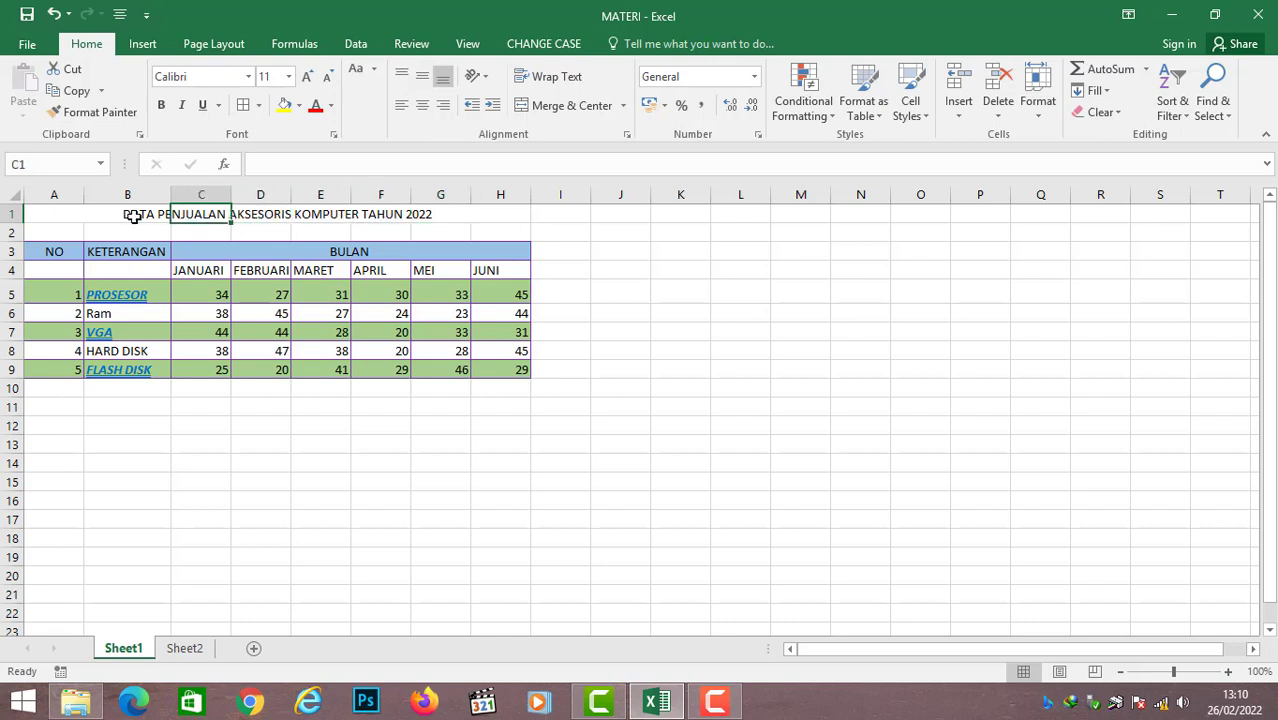
pyautogui.click(125, 214)
# - Merge and center the table title across A1:H1
pyautogui.click(37, 216)
pyautogui.moveTo(37, 216); pyautogui.dragTo(493, 218)
pyautogui.click(545, 113)
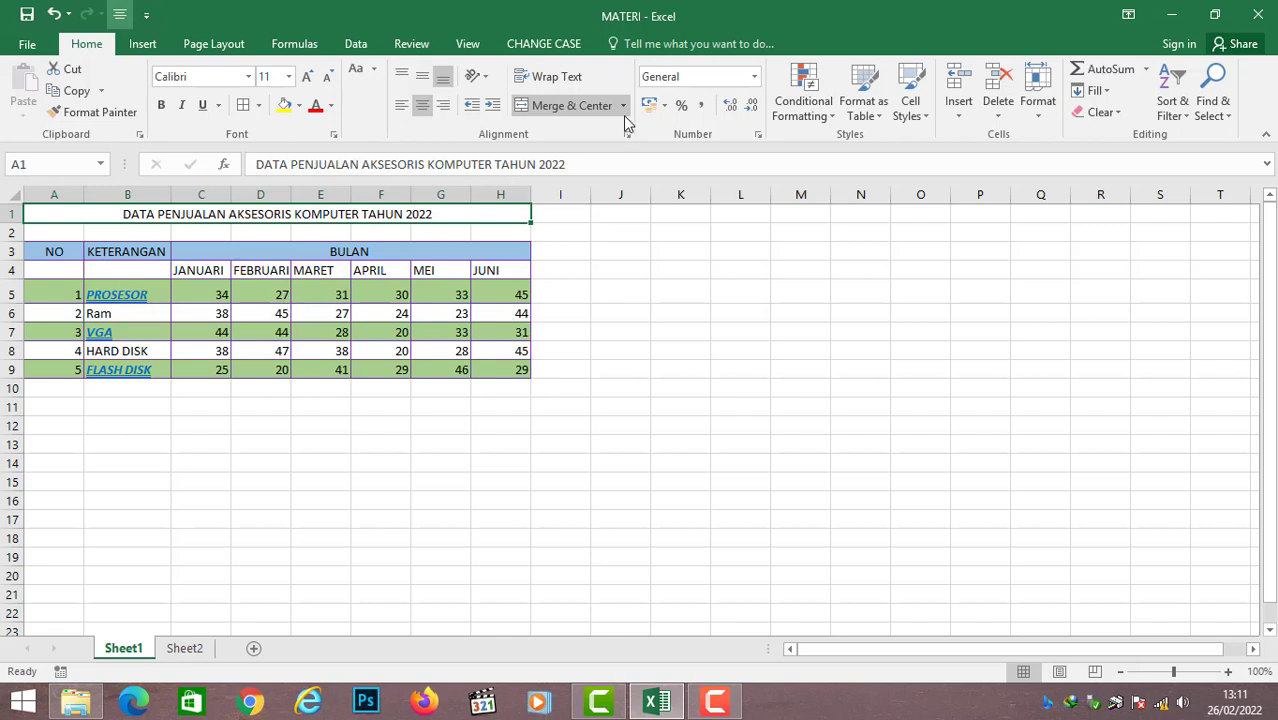
# - Try the Center Across Selection horizontal alignment on the merged title cell in Format Cells, and unmerge the title
pyautogui.hotkey('ctrl', '1')
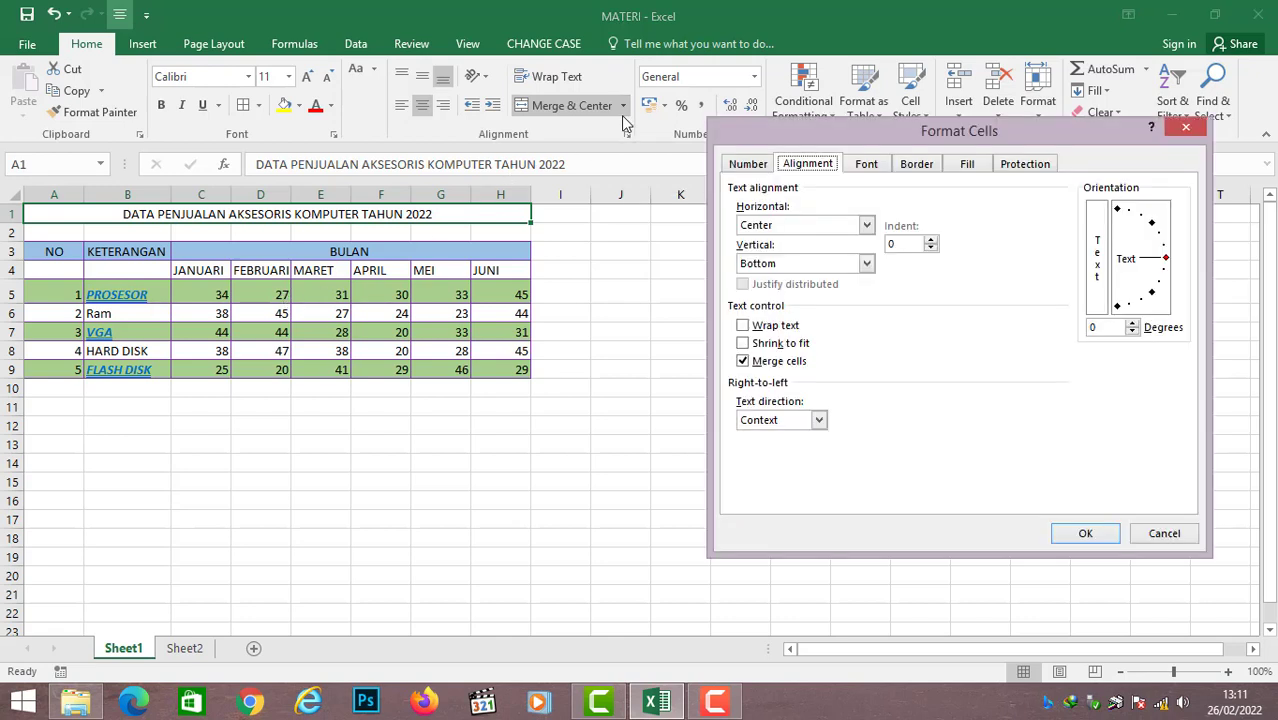
pyautogui.click(866, 225)
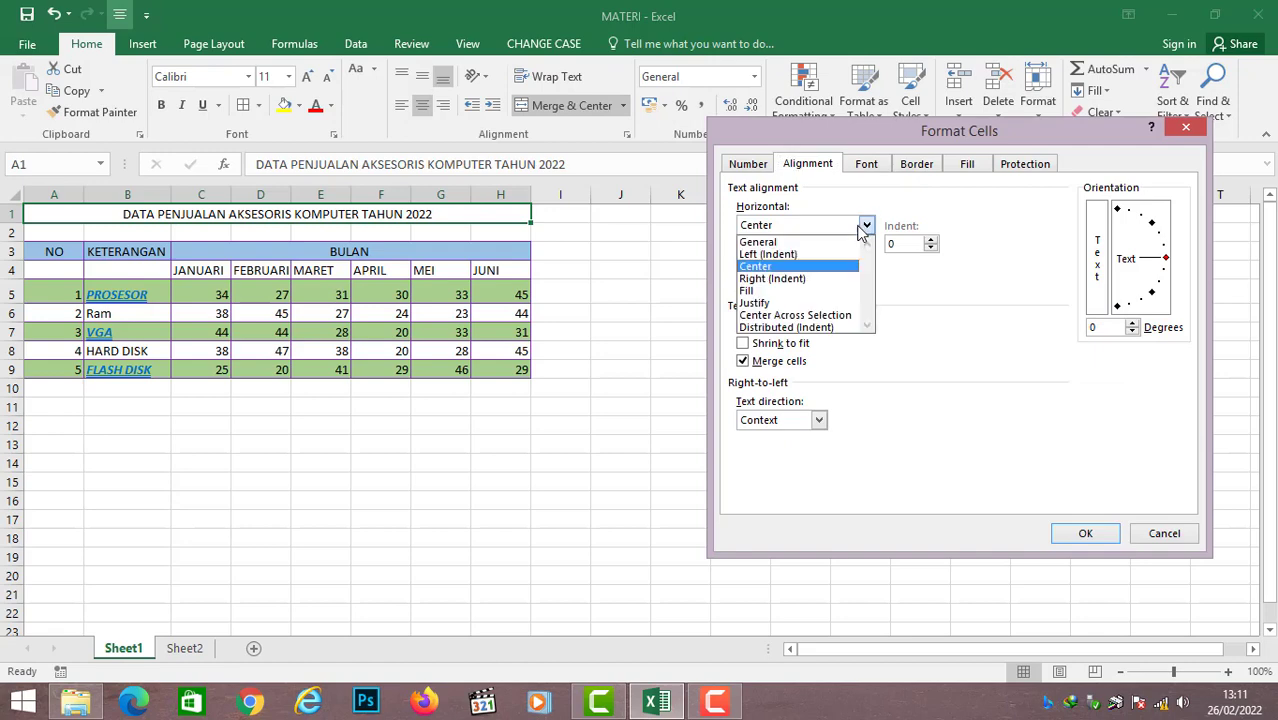
pyautogui.click(850, 317)
pyautogui.click(1075, 533)
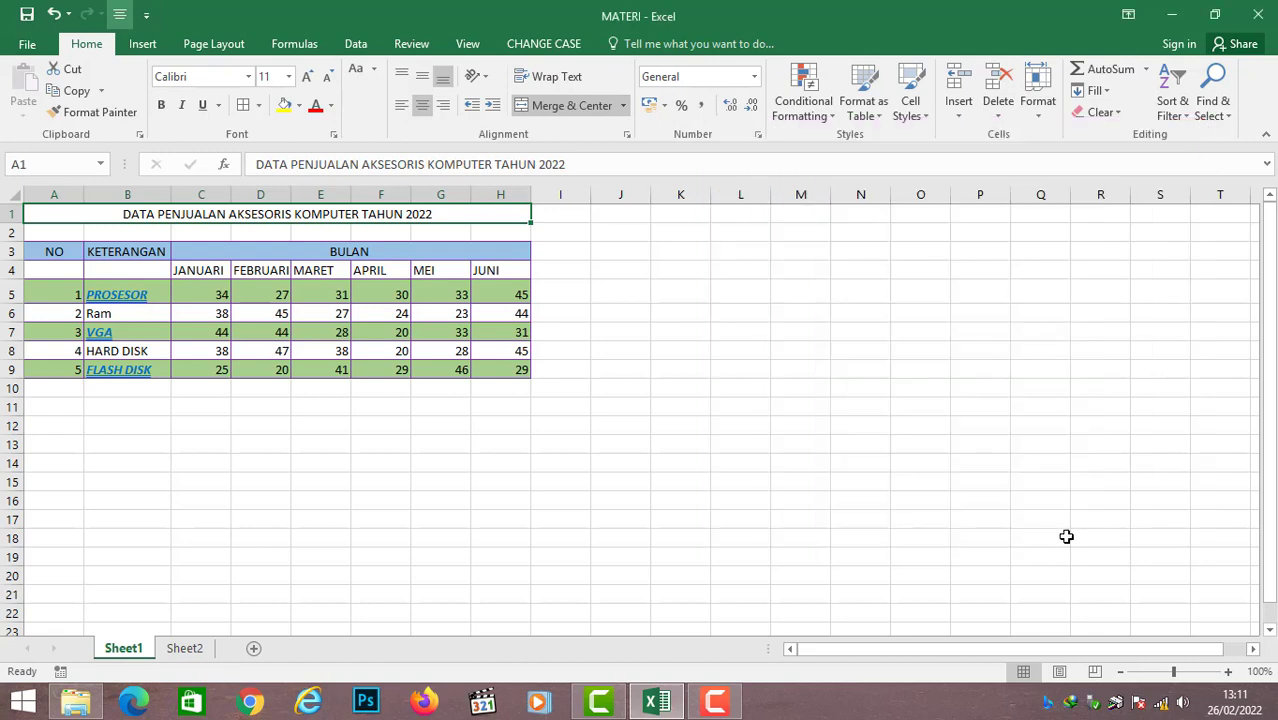
pyautogui.click(444, 231)
pyautogui.click(428, 214)
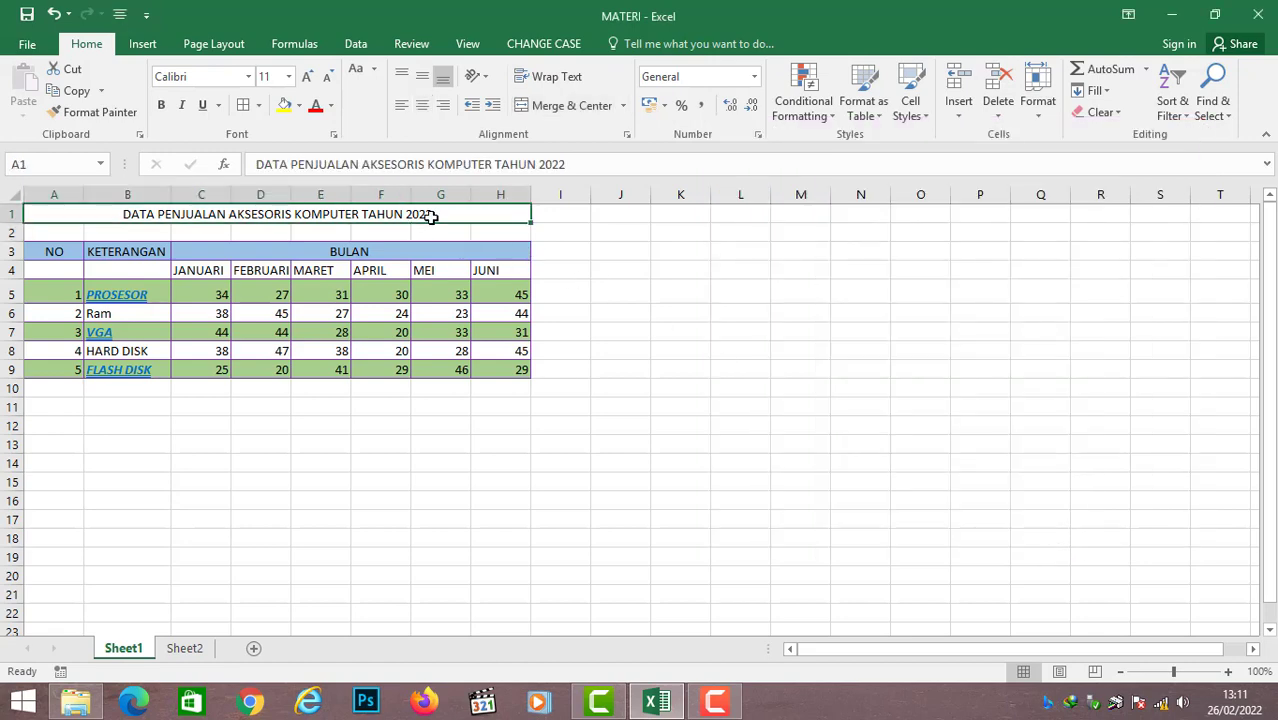
pyautogui.click(622, 110)
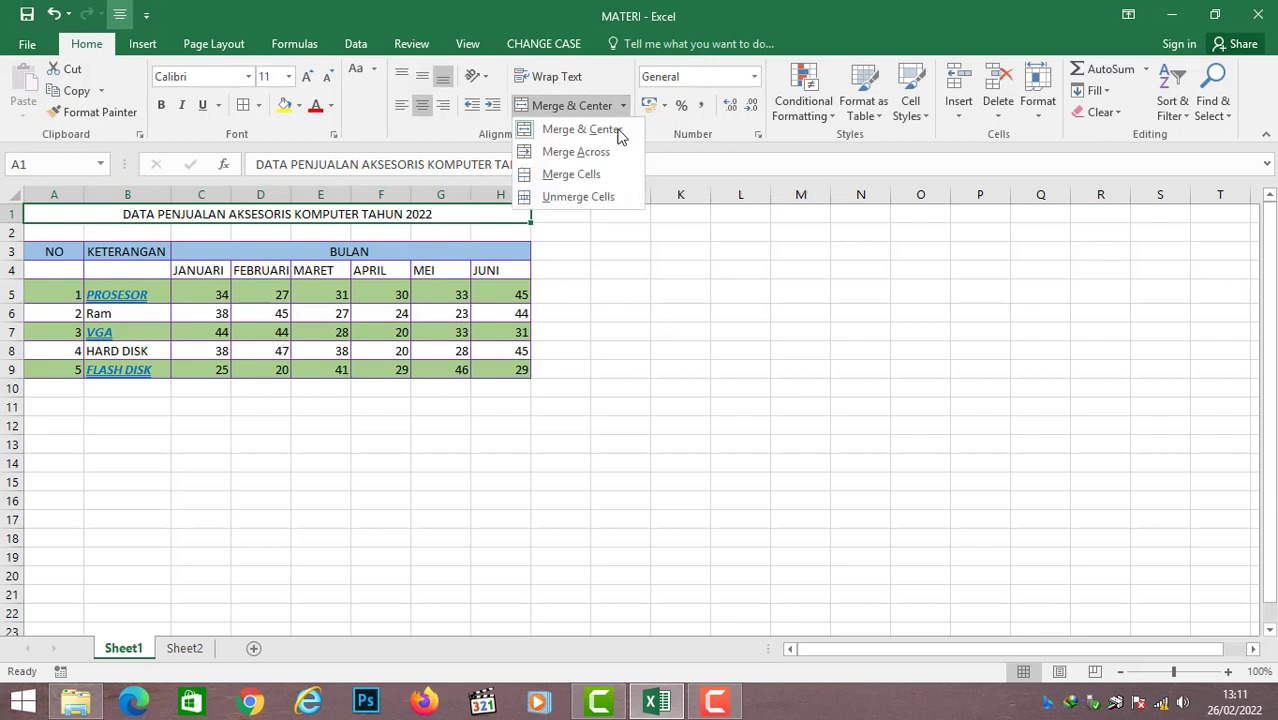
pyautogui.click(604, 205)
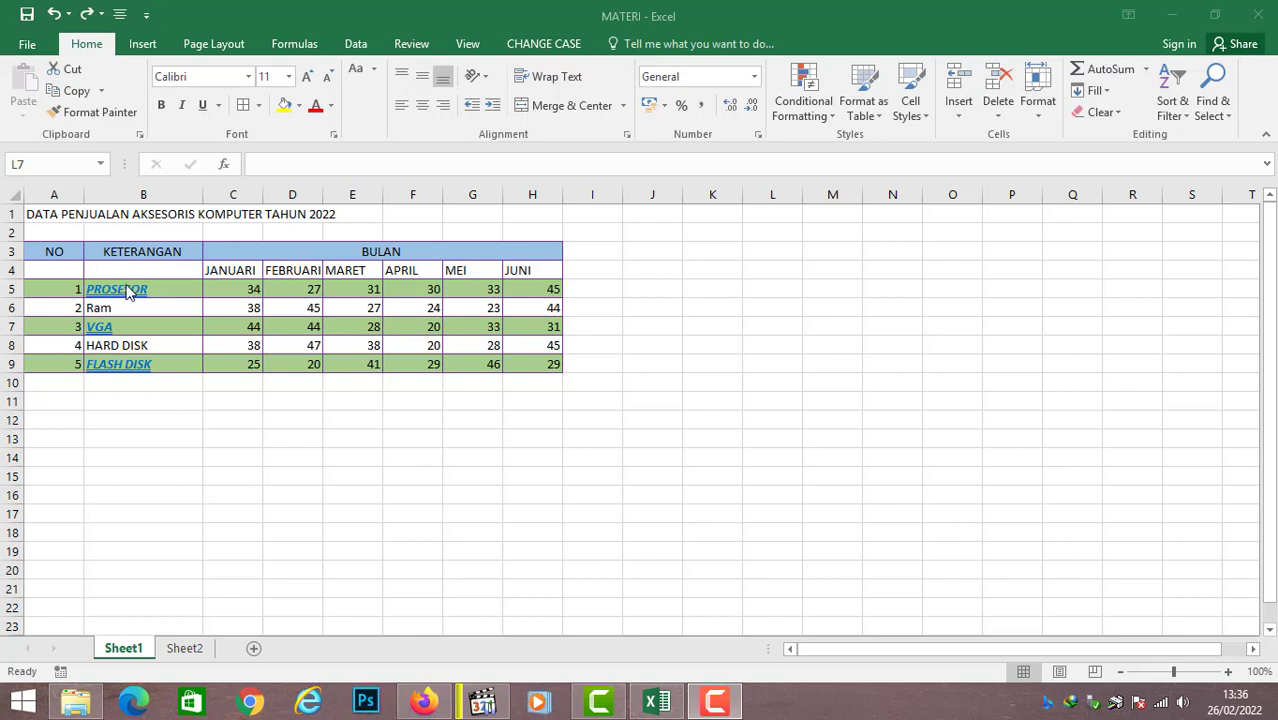
# - Merge and center the KETERANGAN header over B3:B4 and the NO header over A3:A4
pyautogui.click(145, 251)
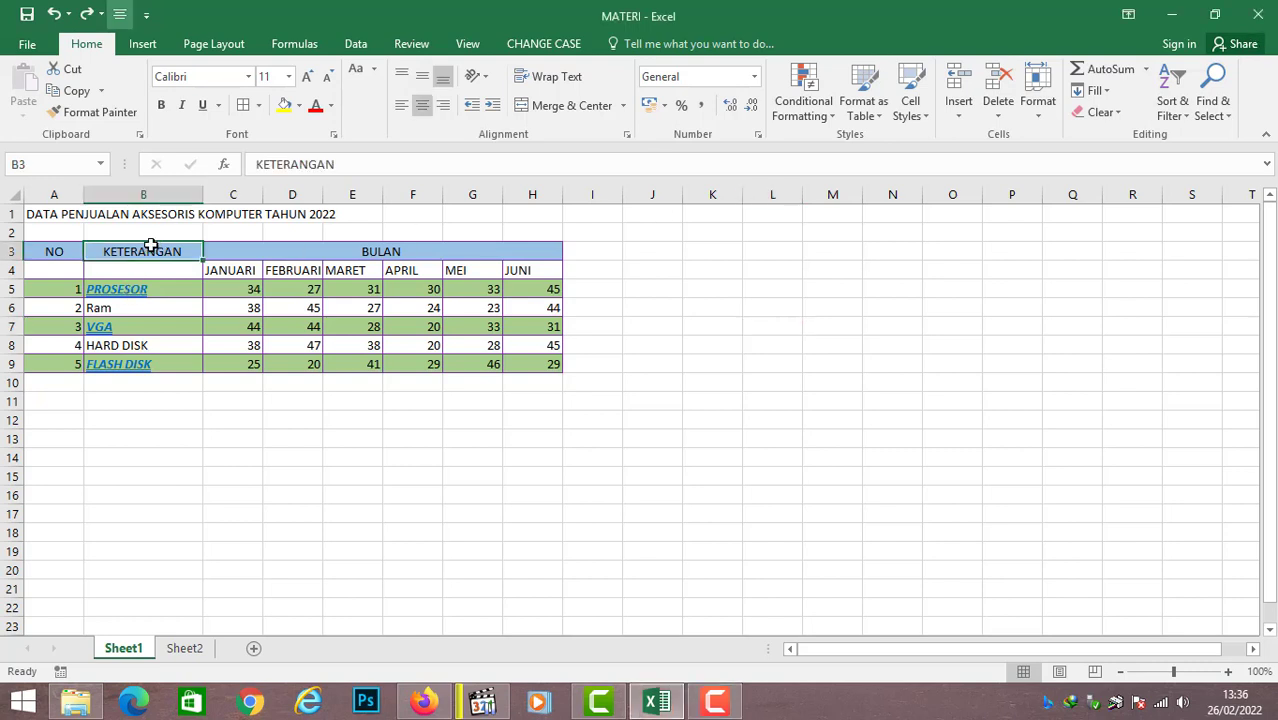
pyautogui.moveTo(150, 251); pyautogui.dragTo(151, 266)
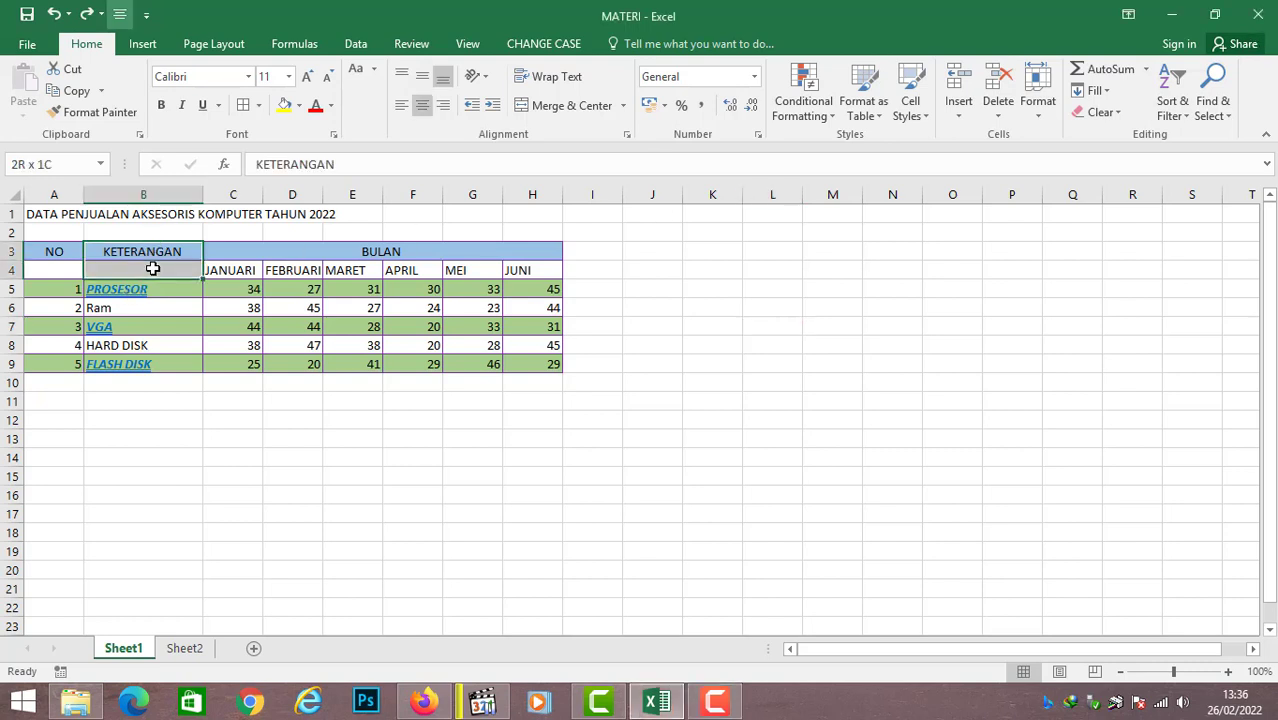
pyautogui.click(566, 105)
pyautogui.moveTo(71, 251); pyautogui.dragTo(73, 270)
pyautogui.click(571, 105)
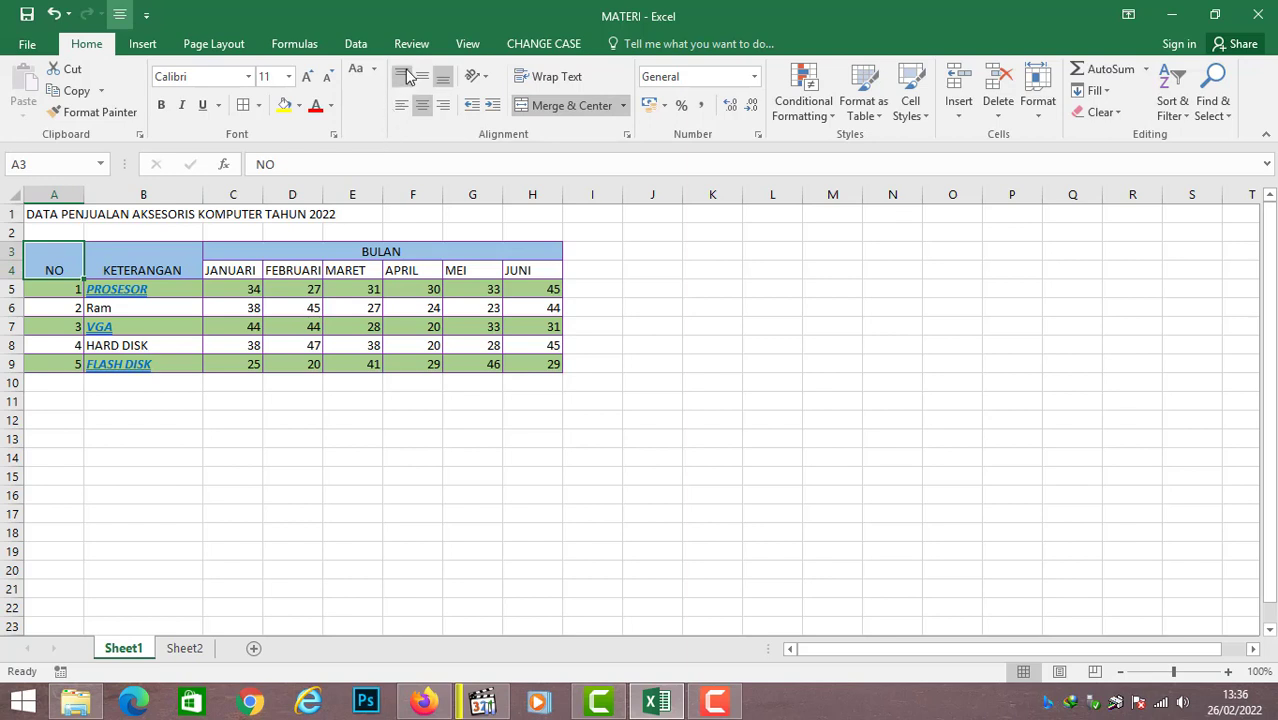
# - Center the merged NO and KETERANGAN headers vertically with Middle Align
pyautogui.moveTo(50, 265); pyautogui.dragTo(120, 262)
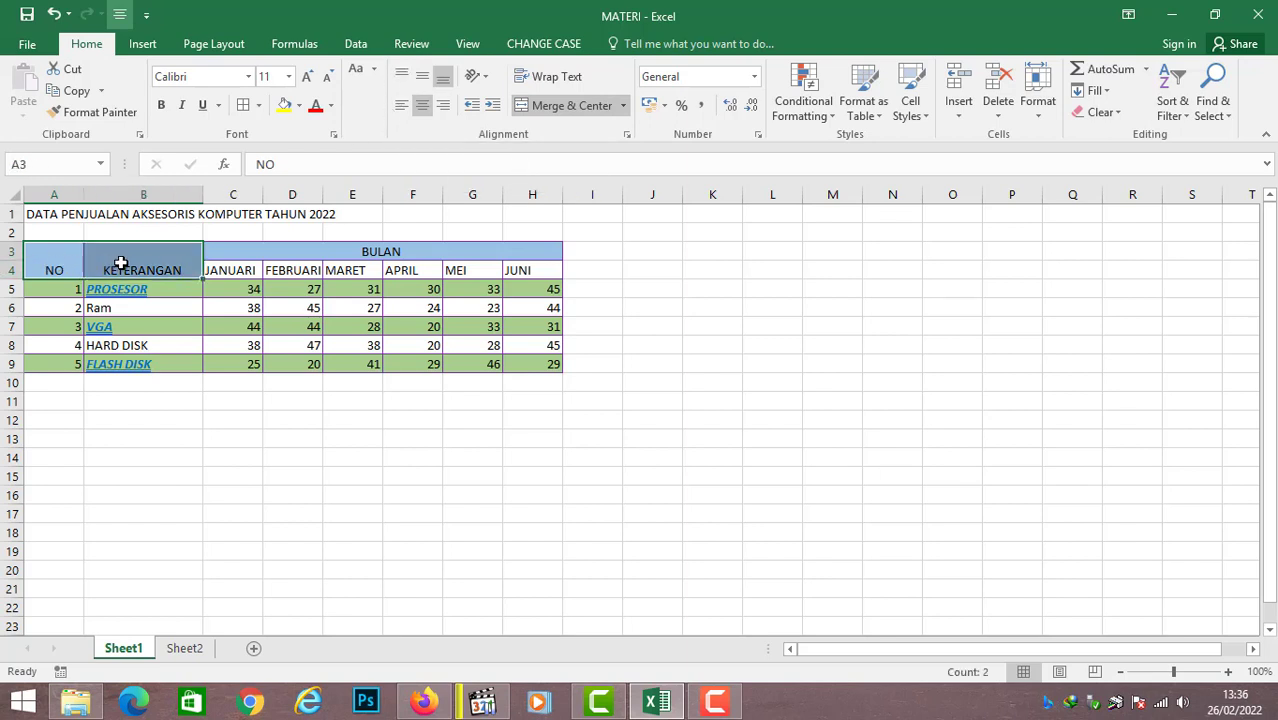
pyautogui.click(422, 80)
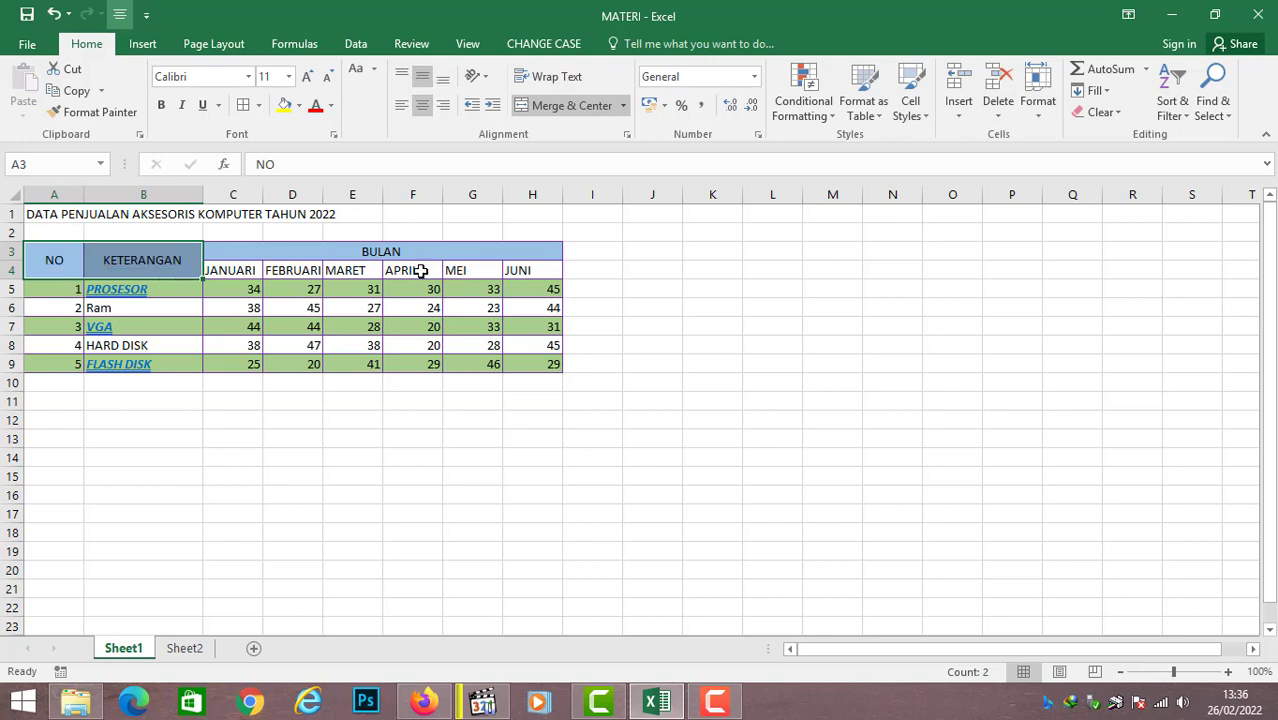
pyautogui.click(419, 274)
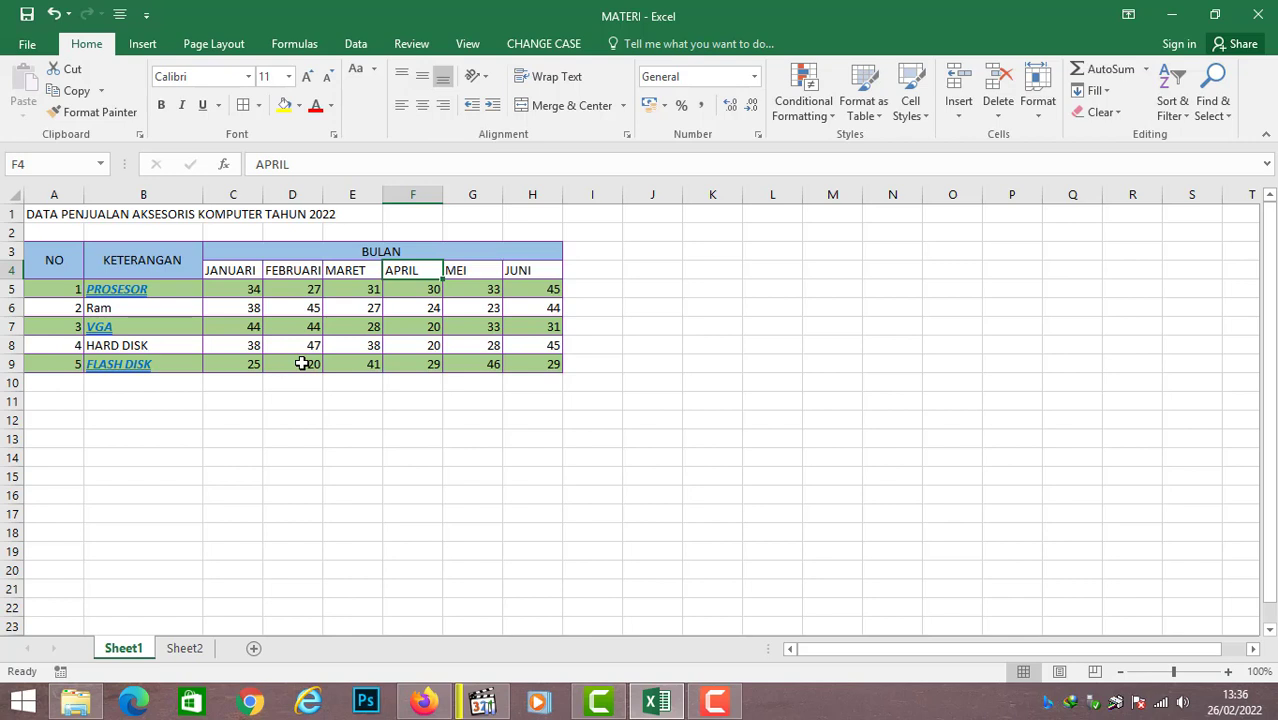
# - Undo the recent alignment, merge and border actions in two batches, and redo everything through Center Vertically Alignment
pyautogui.click(67, 14)
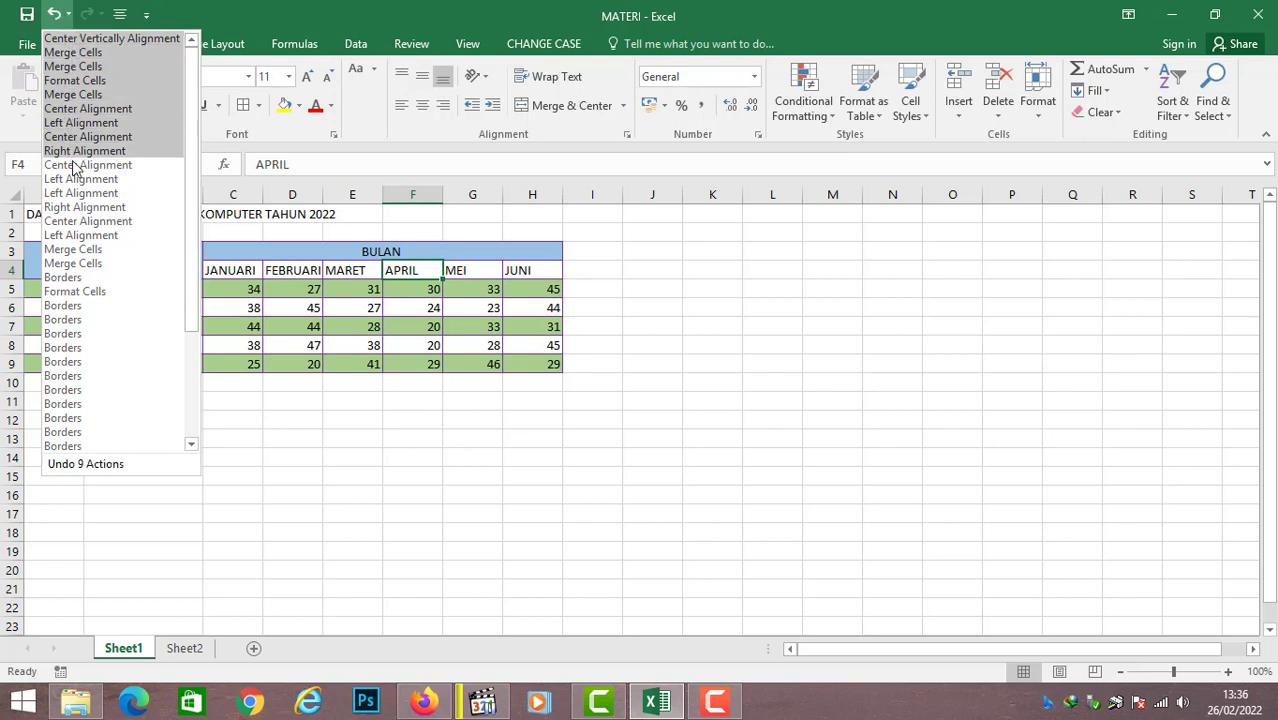
pyautogui.click(104, 246)
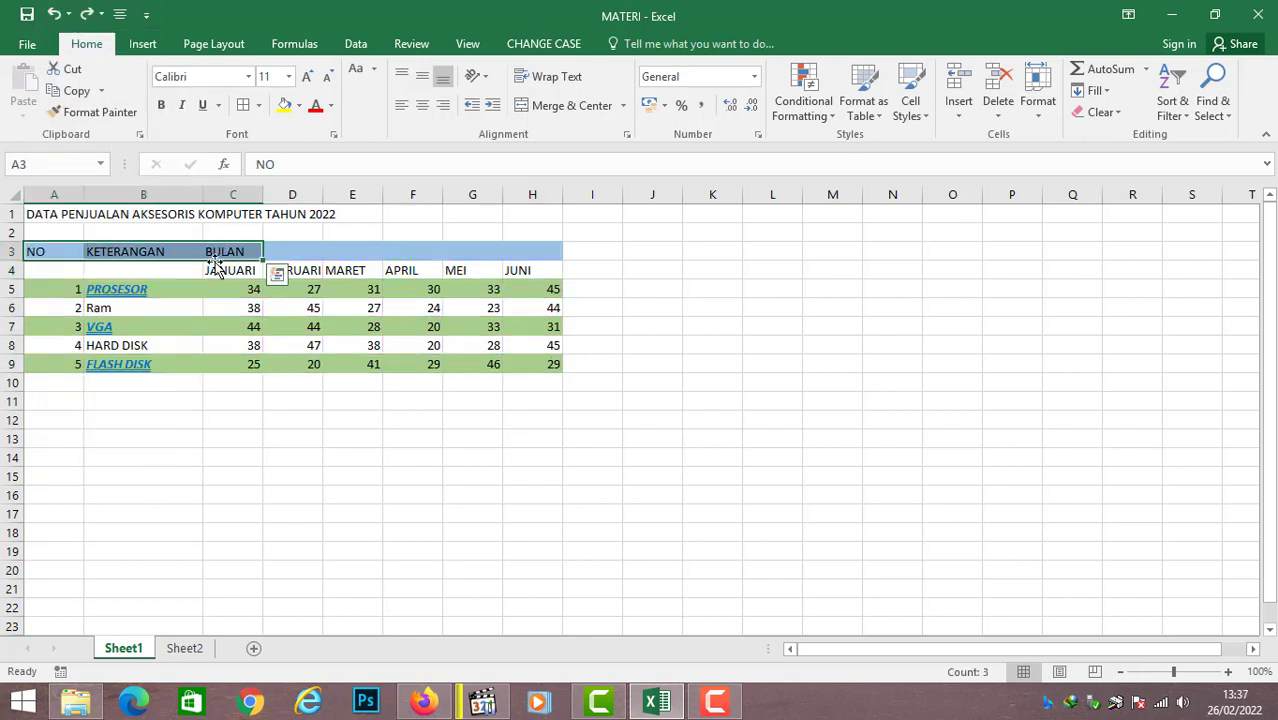
pyautogui.click(68, 14)
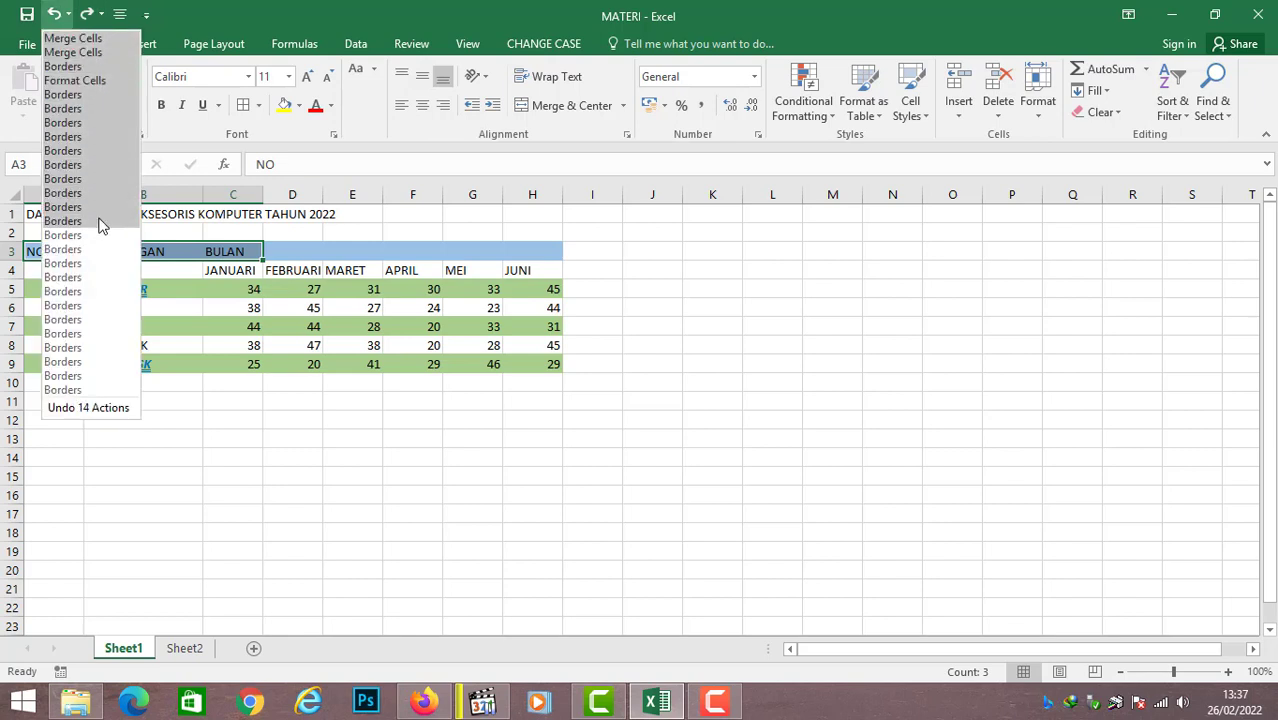
pyautogui.click(87, 96)
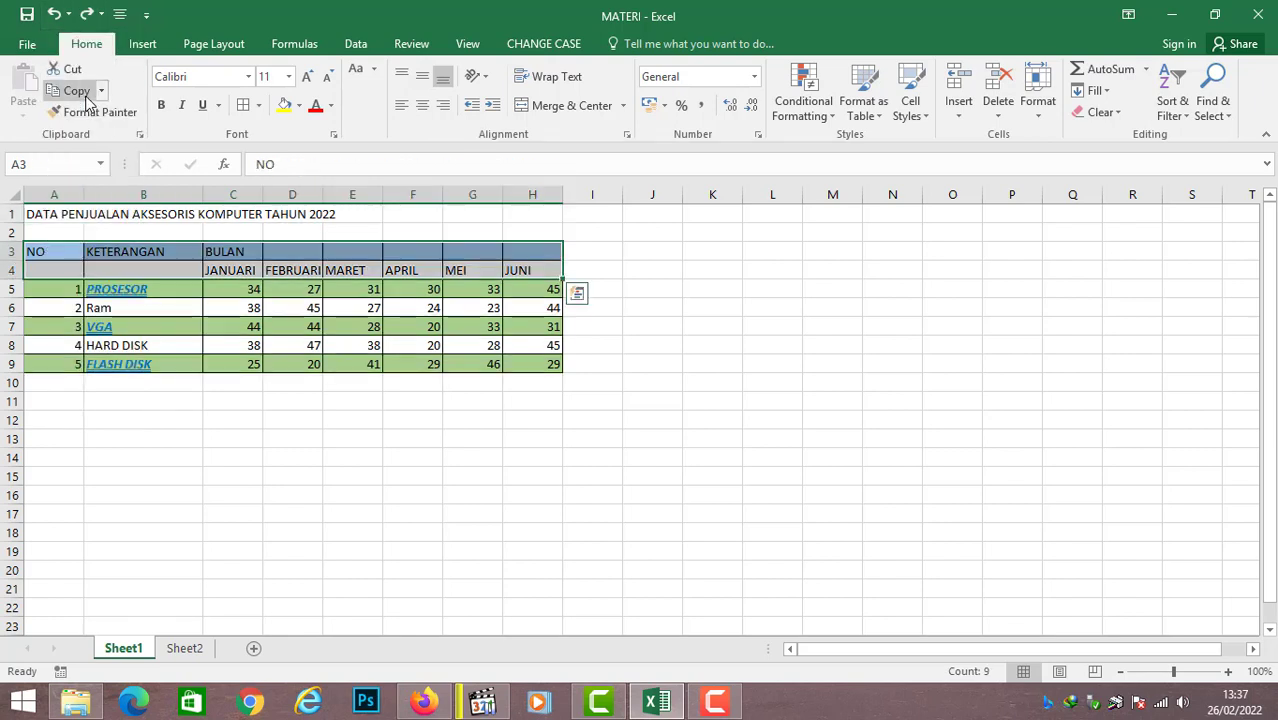
pyautogui.click(101, 14)
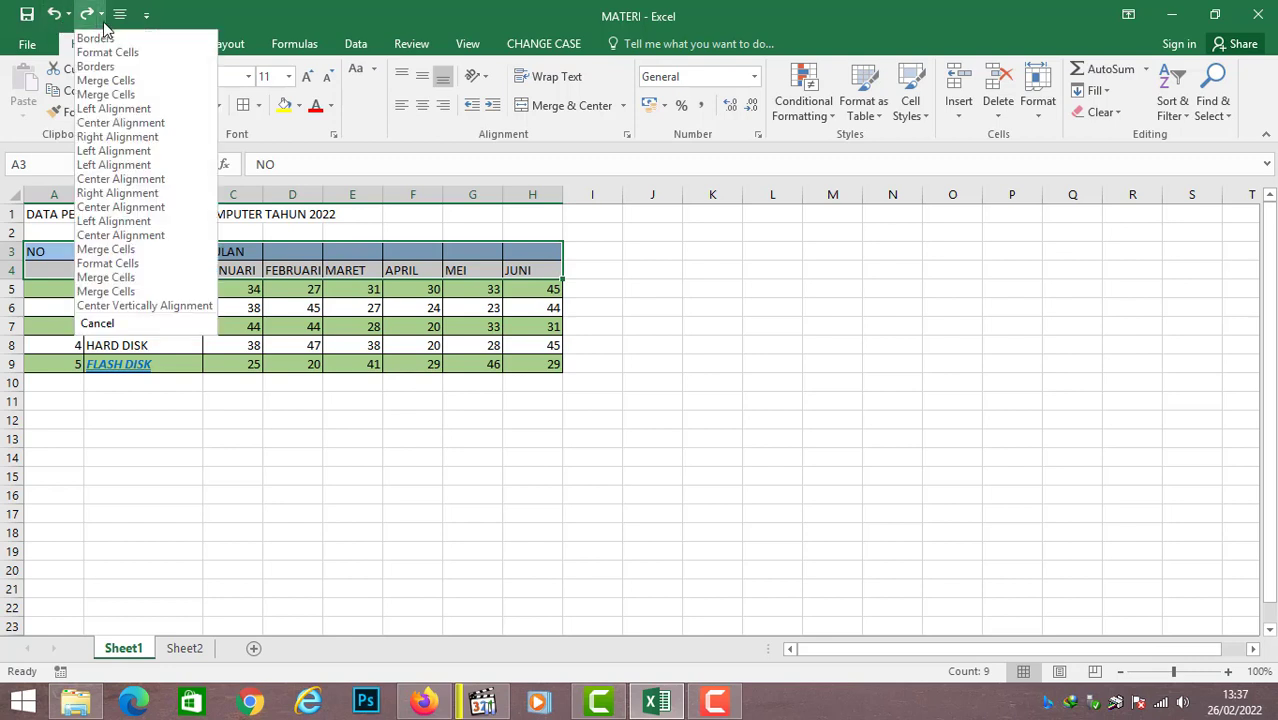
pyautogui.click(150, 306)
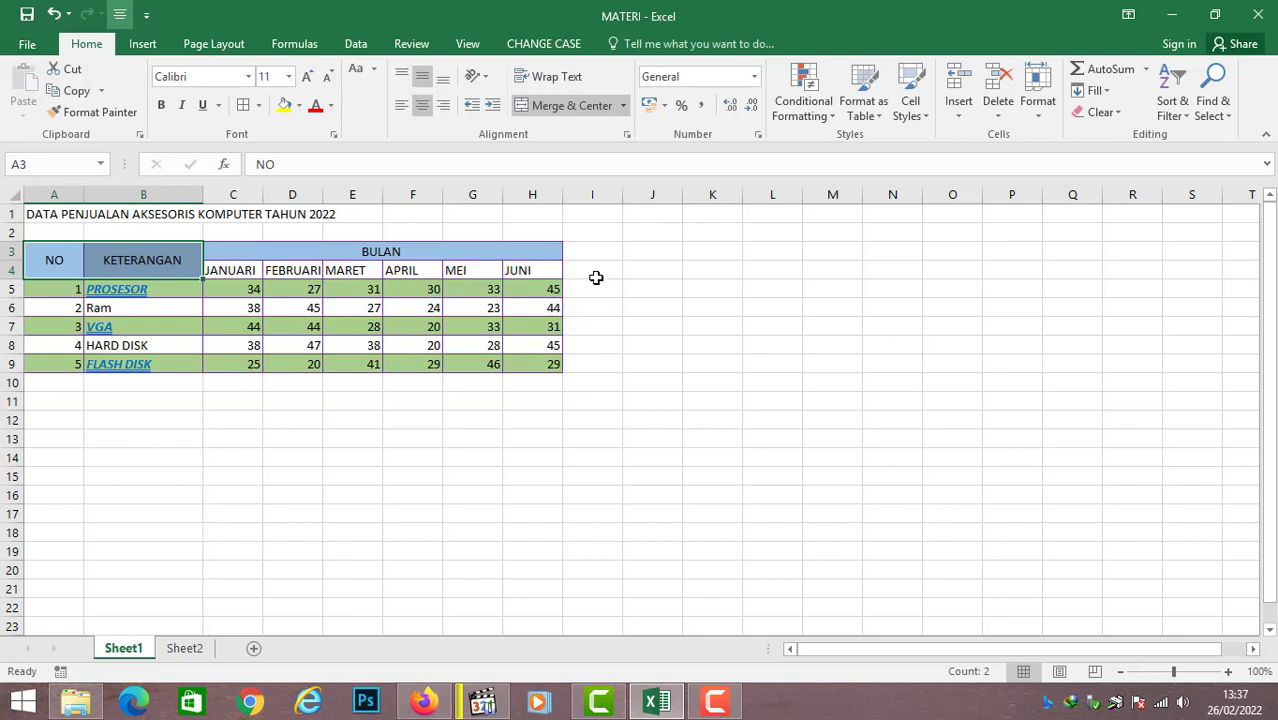
pyautogui.click(633, 267)
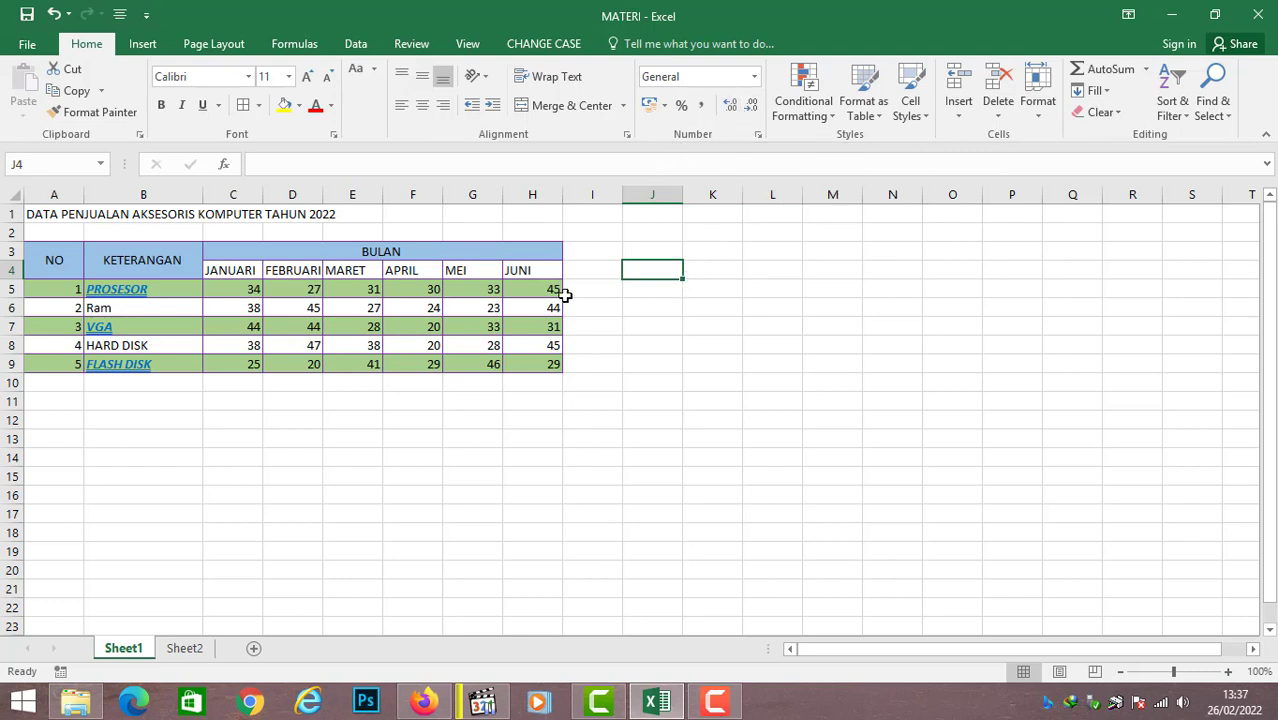
# - Look through the available number formats with an empty cell selected, without applying any
pyautogui.moveTo(545, 291); pyautogui.dragTo(537, 355)
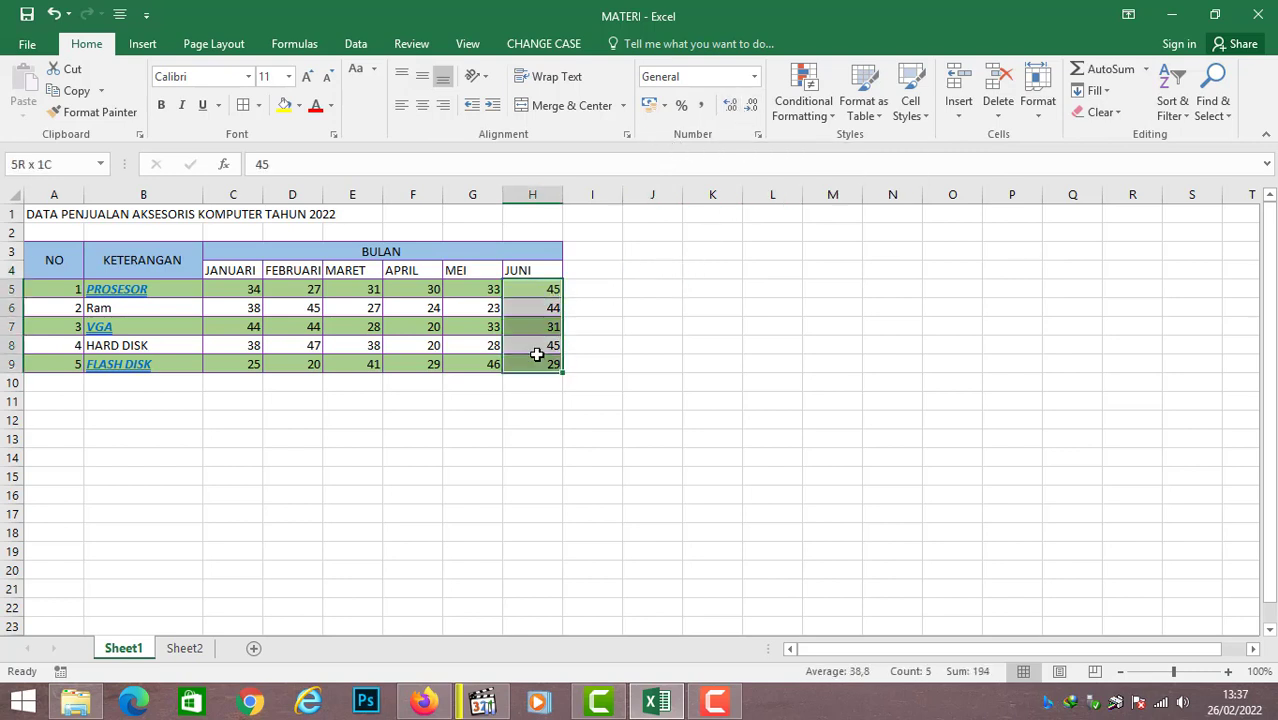
pyautogui.click(632, 286)
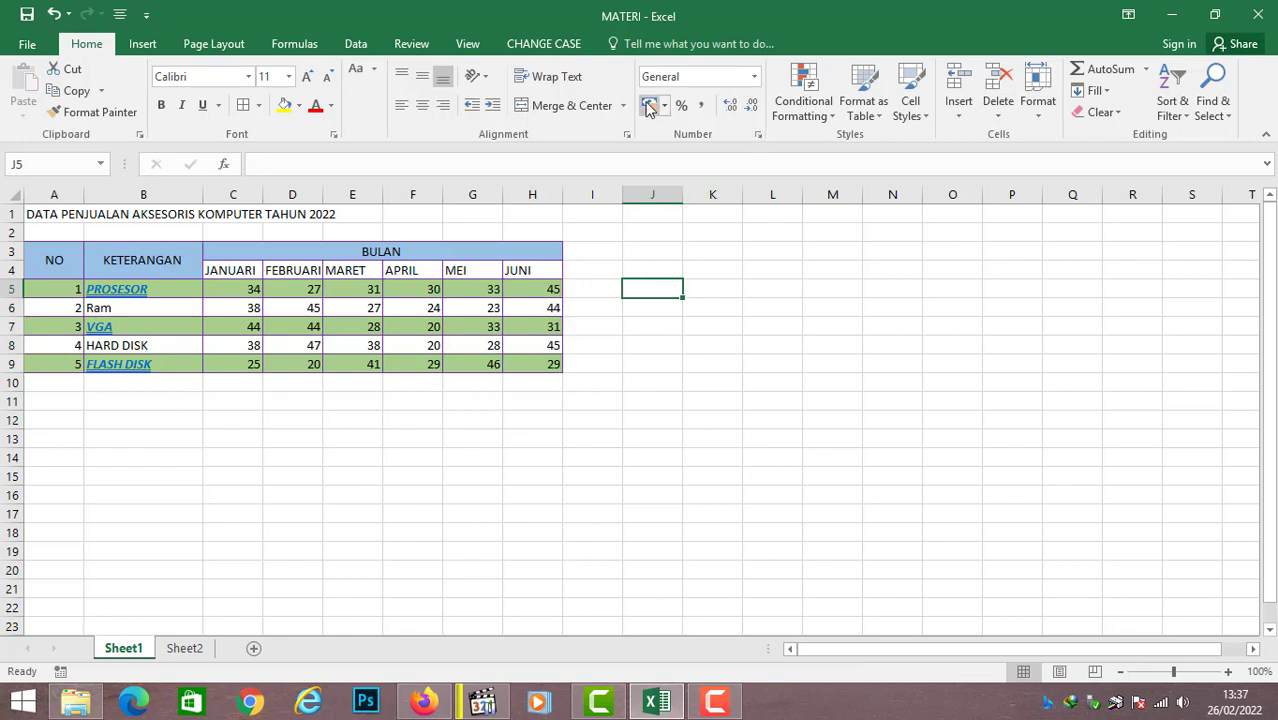
pyautogui.click(672, 250)
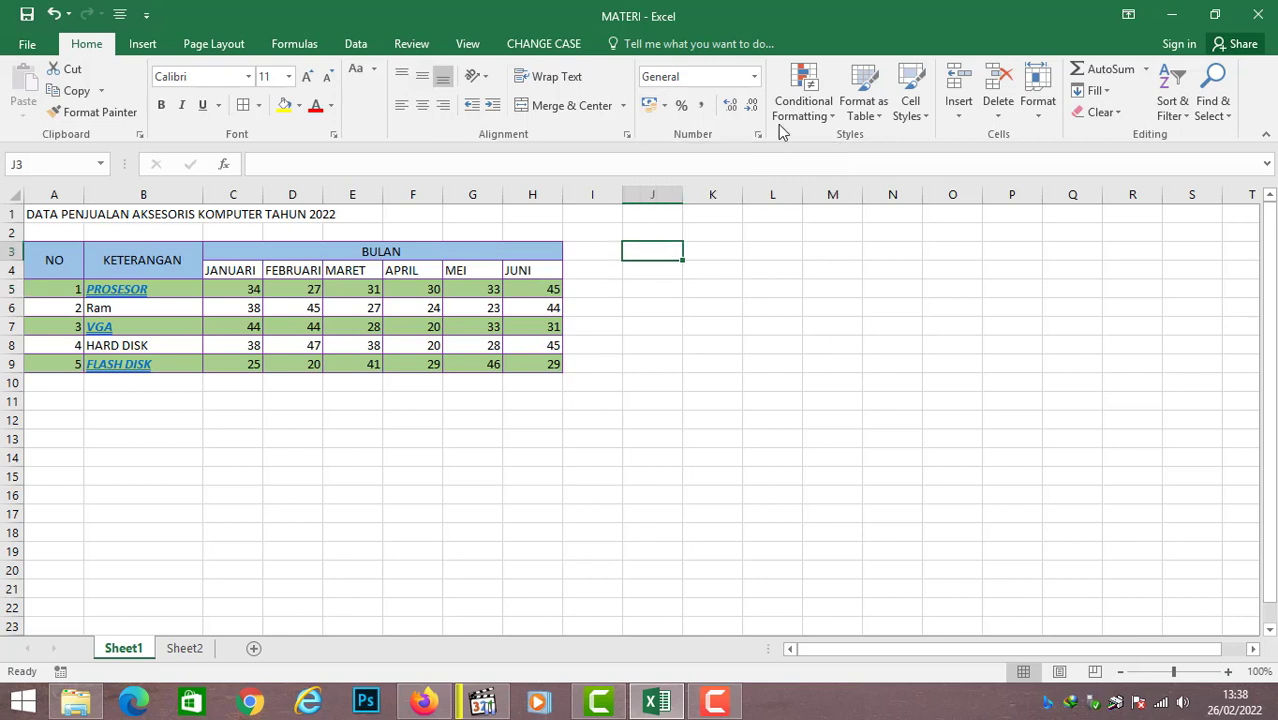
pyautogui.click(756, 78)
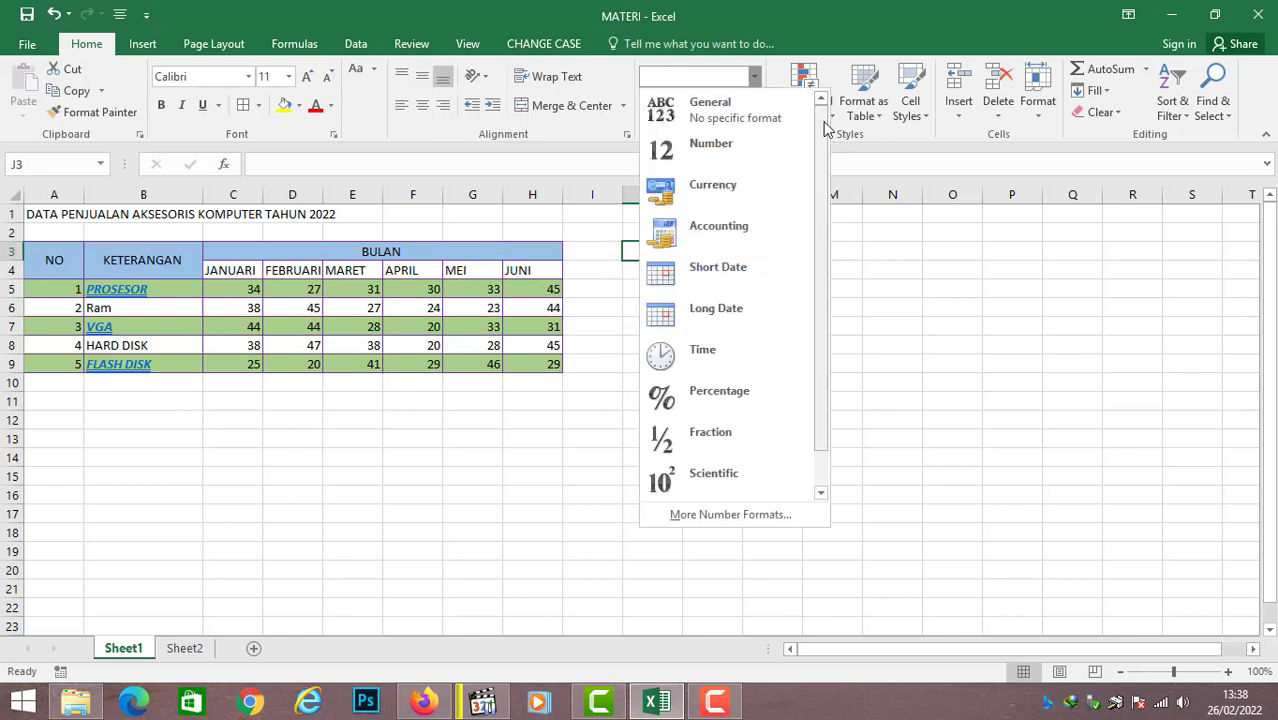
pyautogui.moveTo(824, 122)
pyautogui.mouseDown()
pyautogui.moveTo(829, 196)
pyautogui.moveTo(827, 143)
pyautogui.mouseUp()
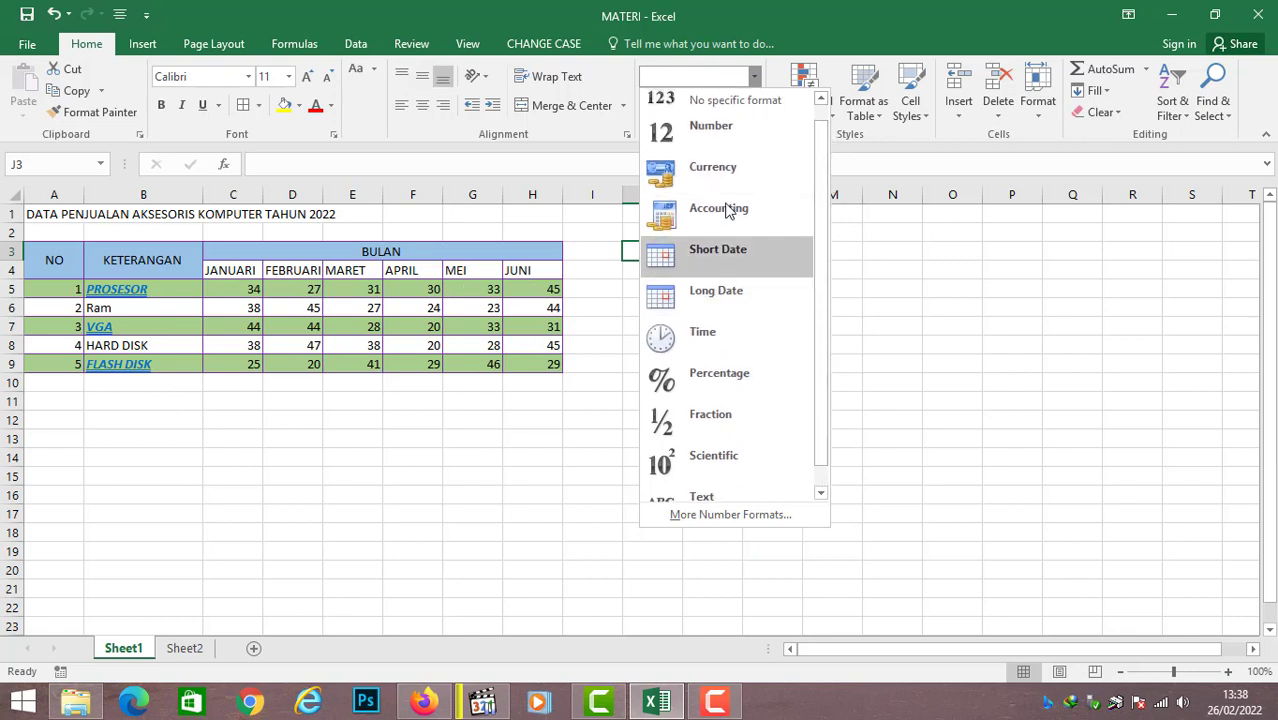
pyautogui.click(575, 290)
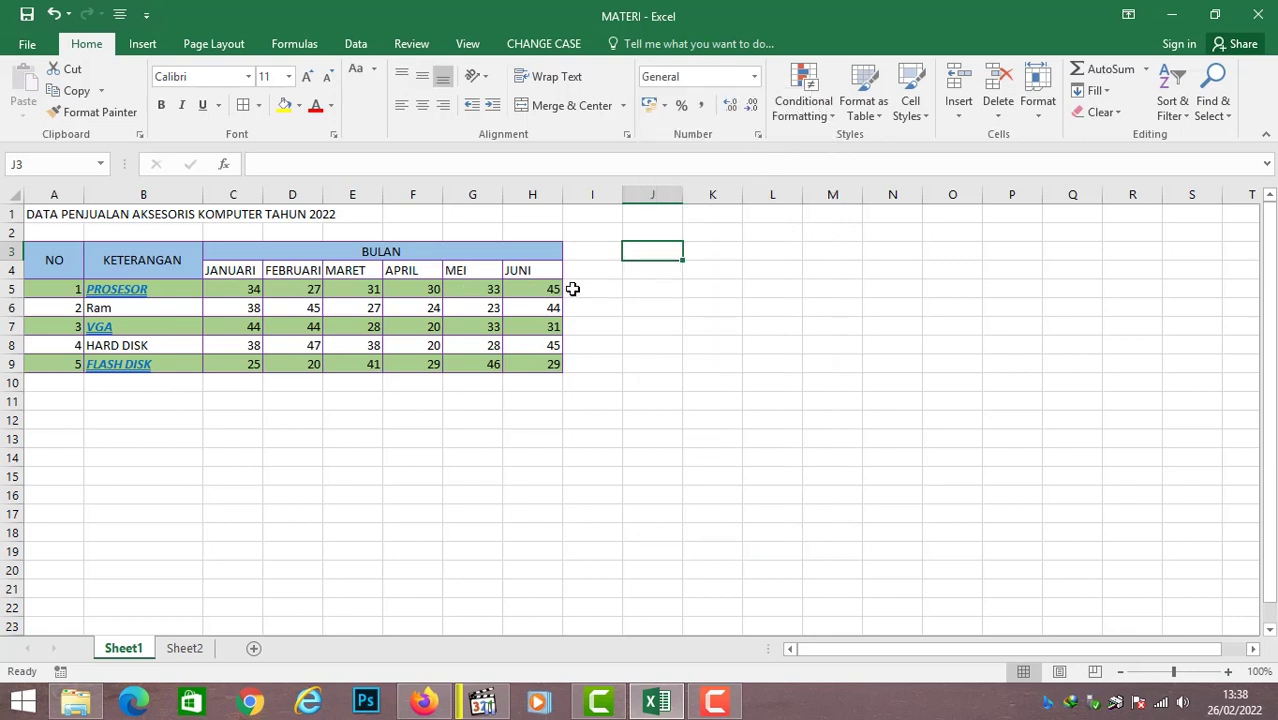
# - Apply the Number format to the June value for PROSESOR in H5, and change it to Currency
pyautogui.click(553, 289)
pyautogui.click(745, 77)
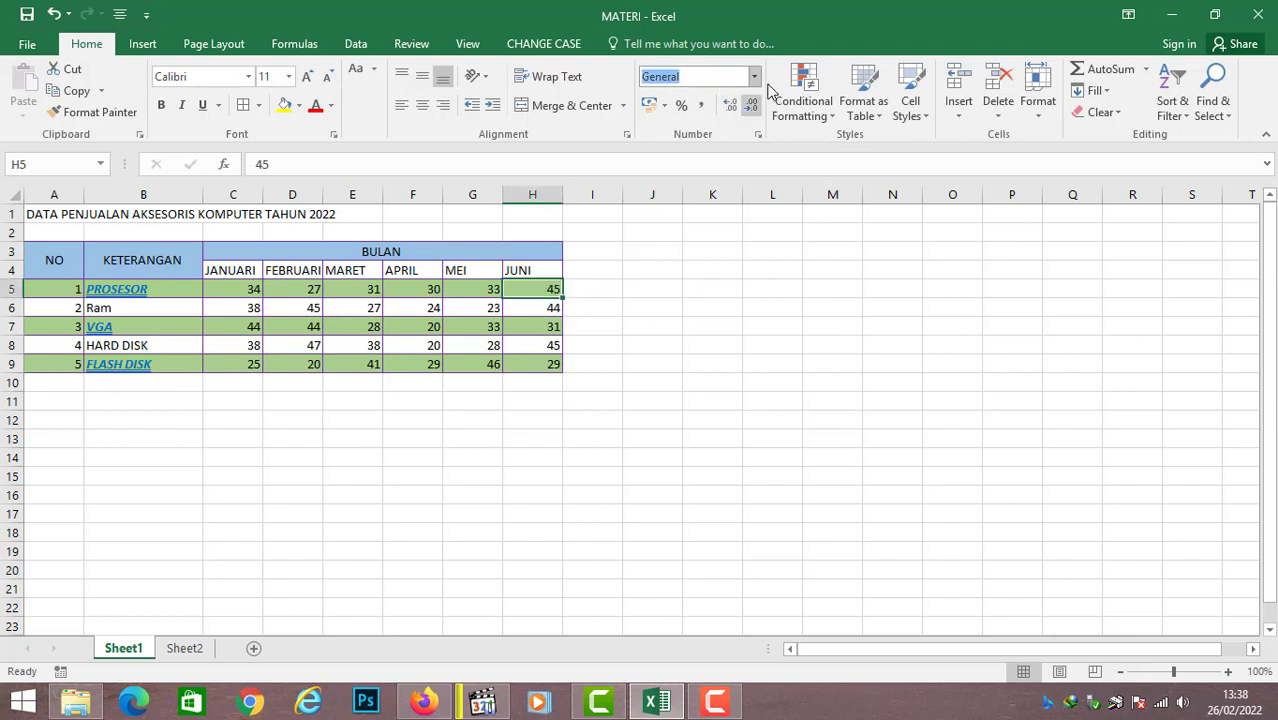
pyautogui.click(754, 77)
pyautogui.click(748, 148)
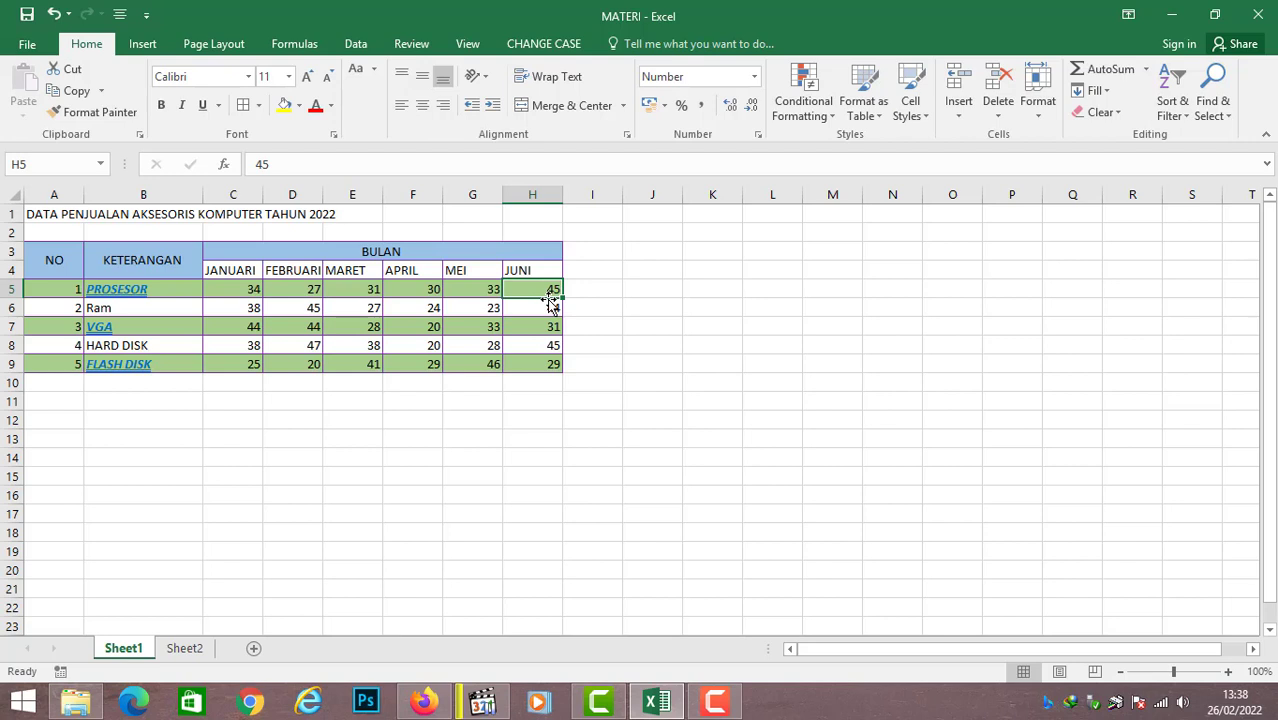
pyautogui.click(757, 79)
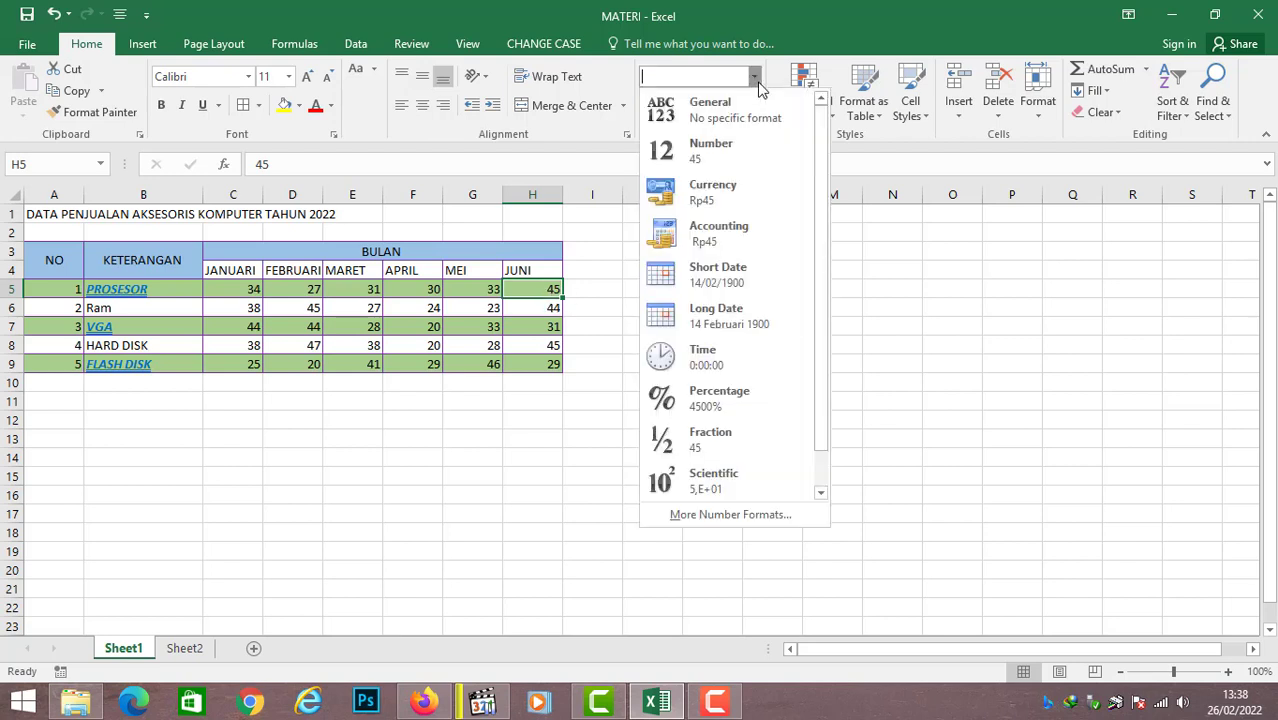
pyautogui.click(743, 193)
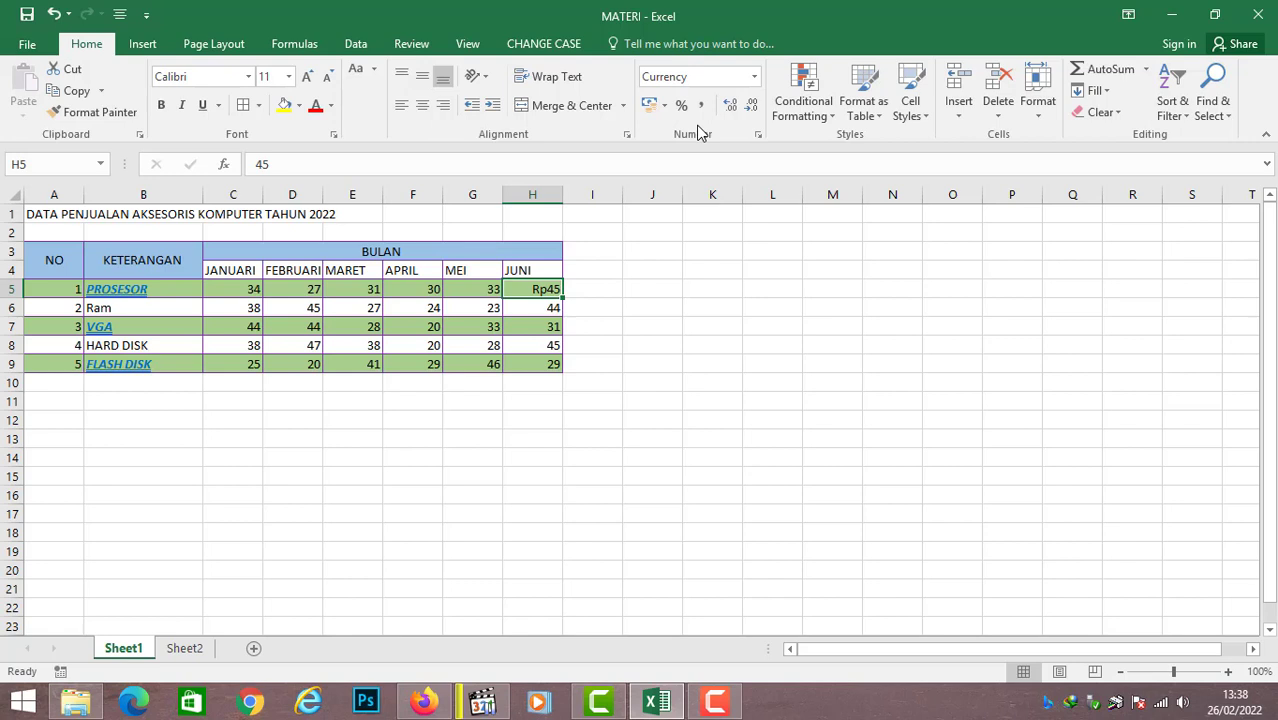
# - Change the June value for PROSESOR in H5 to the Accounting number format, and review the other available number formats
pyautogui.click(754, 77)
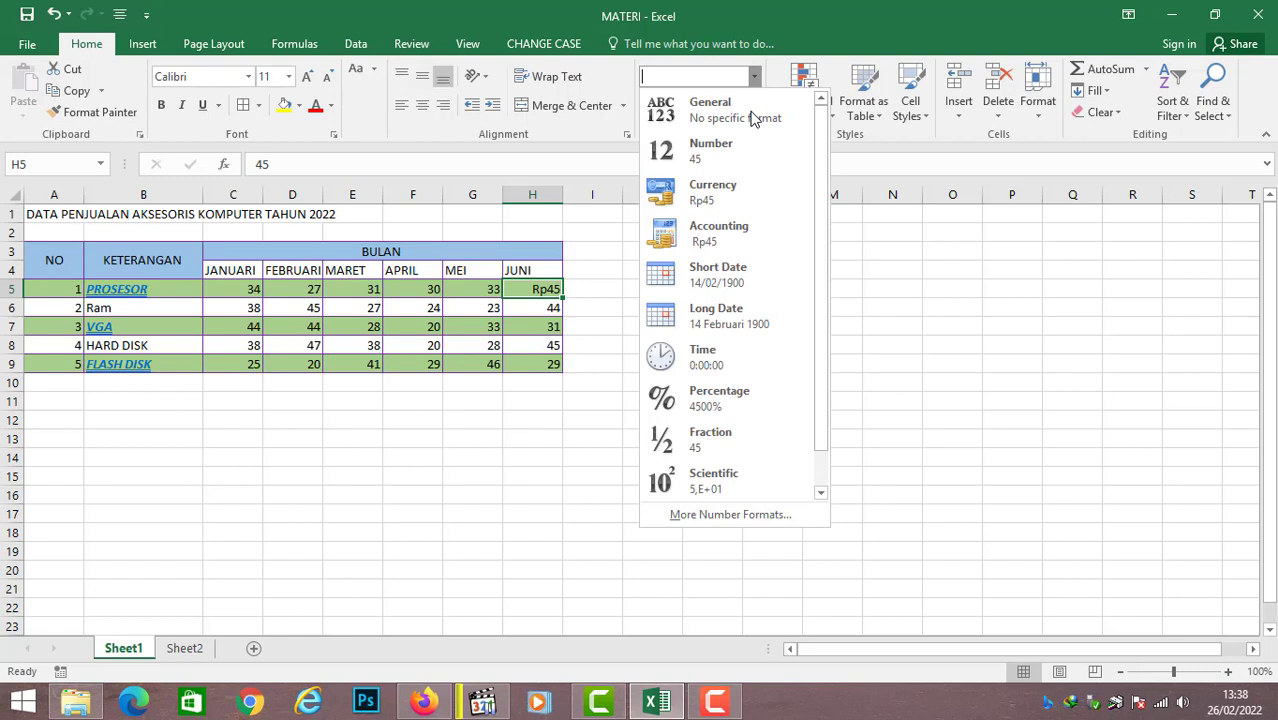
pyautogui.click(748, 229)
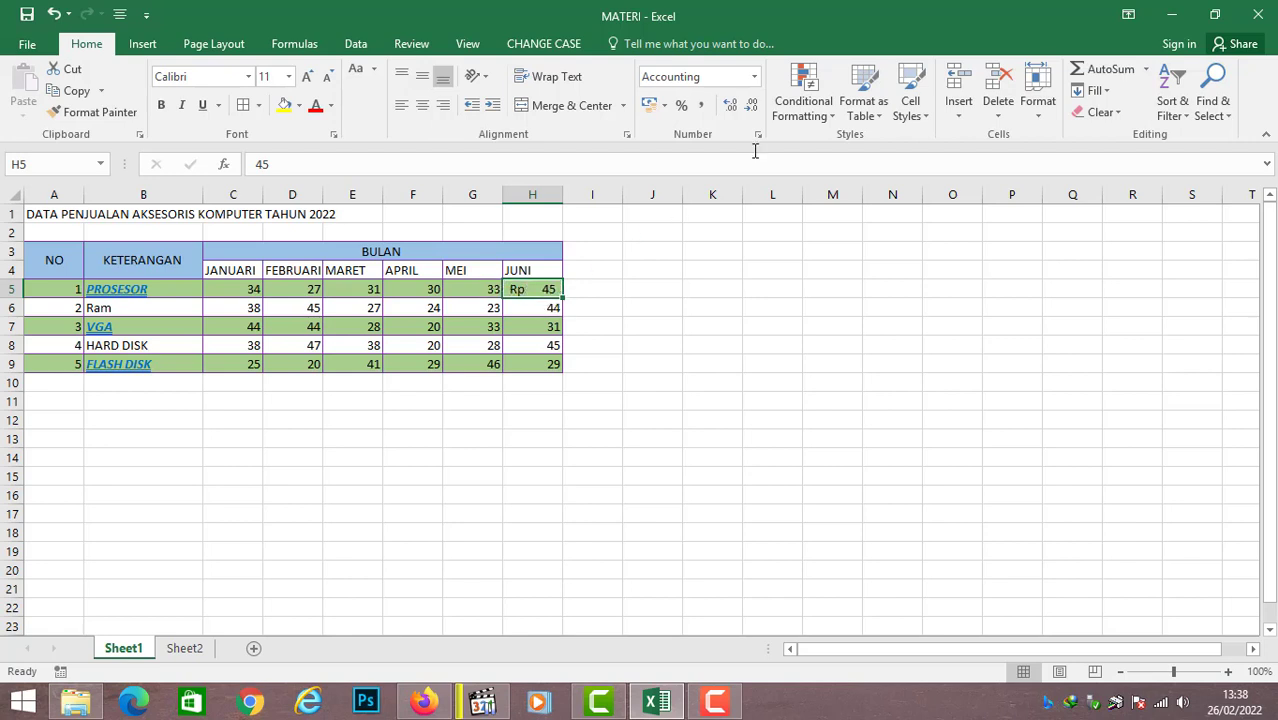
pyautogui.click(754, 77)
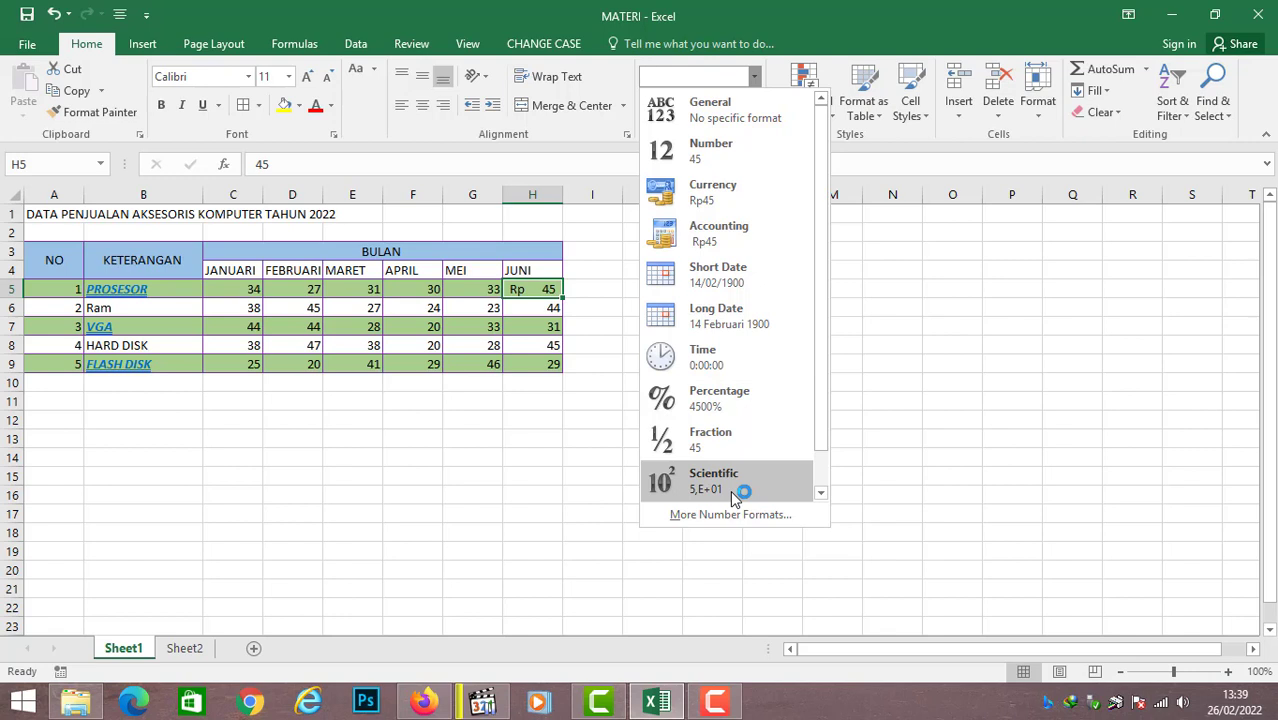
pyautogui.click(834, 20)
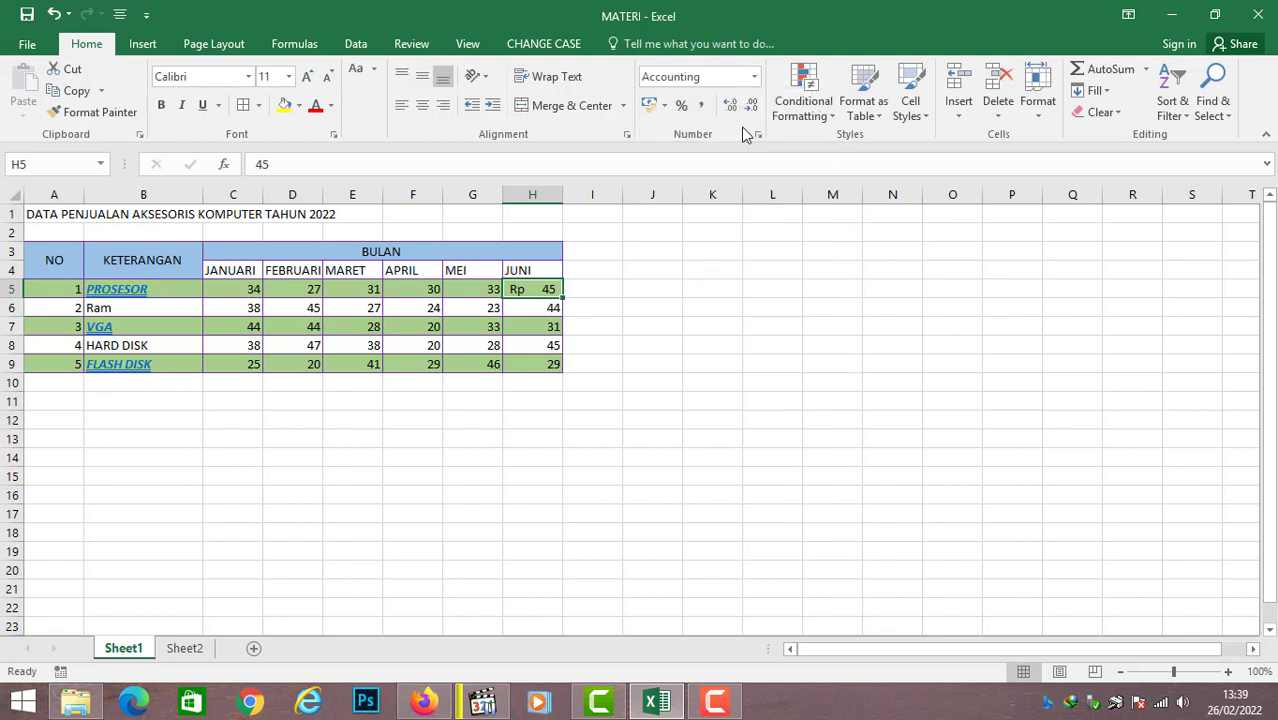
pyautogui.click(620, 289)
pyautogui.click(545, 289)
pyautogui.click(754, 78)
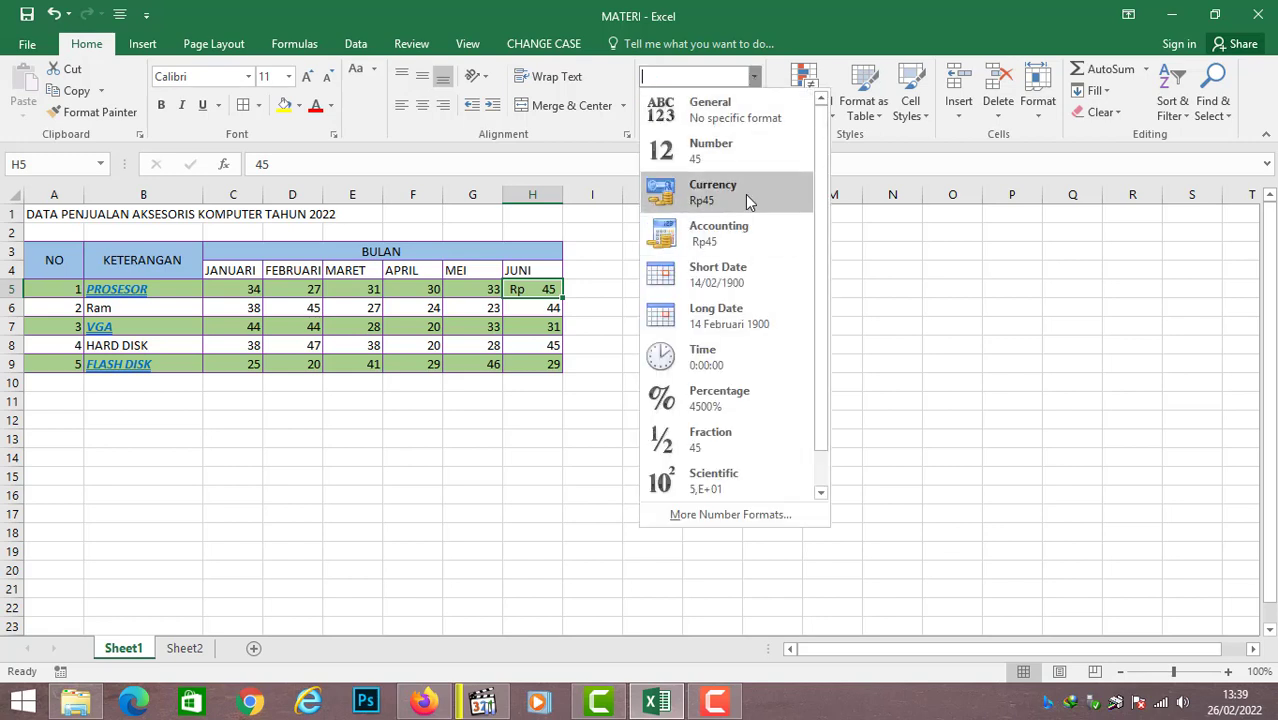
pyautogui.click(824, 47)
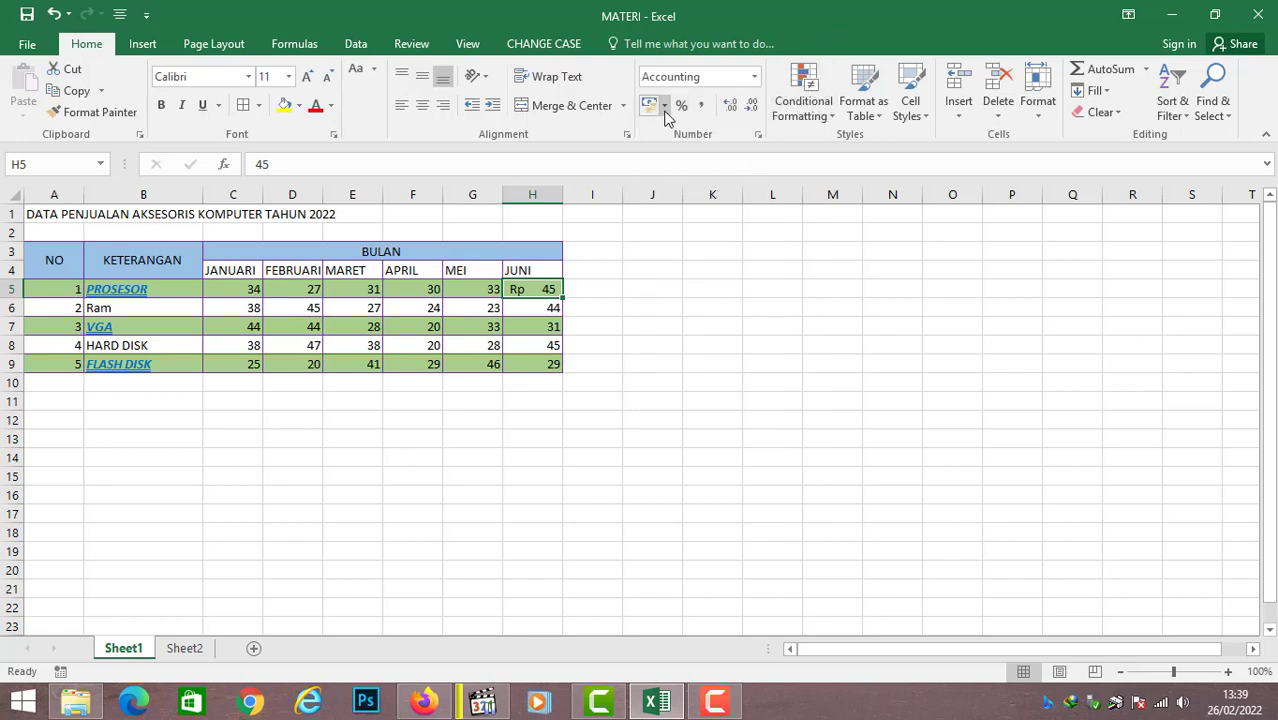
# - Apply the default Accounting Number Format to the June value for Ram in H6, and view the other currency symbol options
pyautogui.click(546, 310)
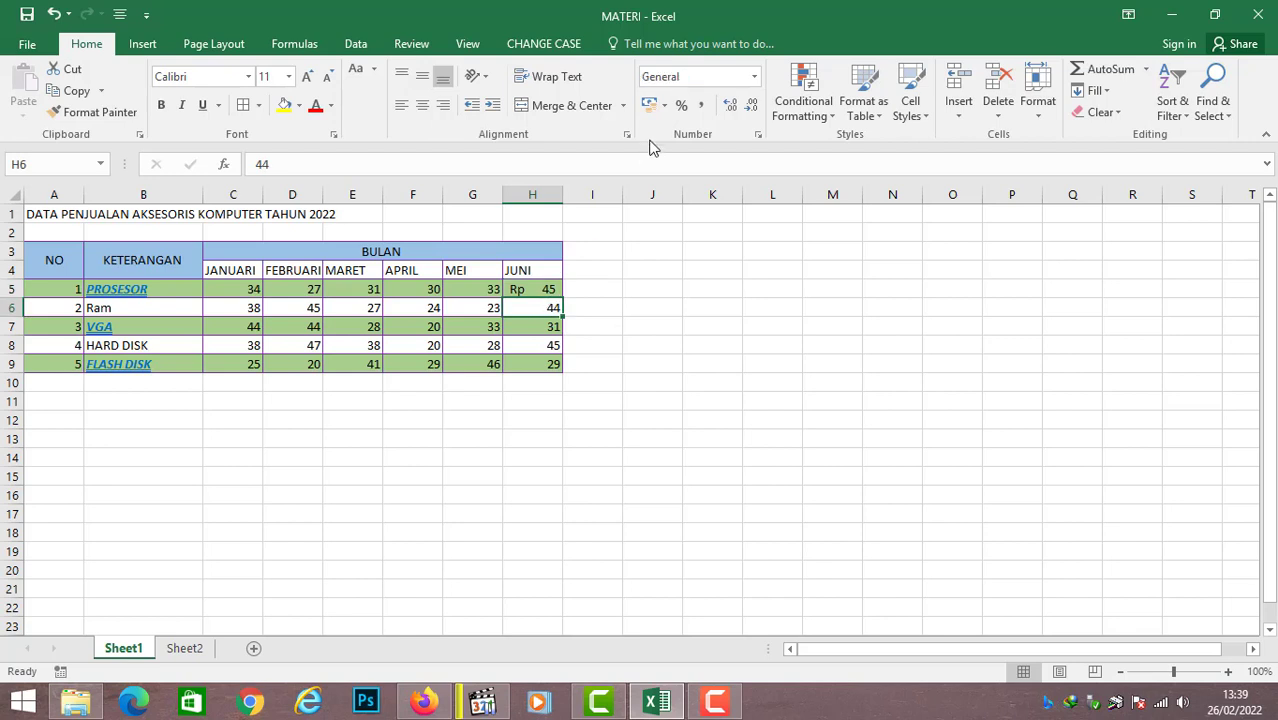
pyautogui.click(649, 106)
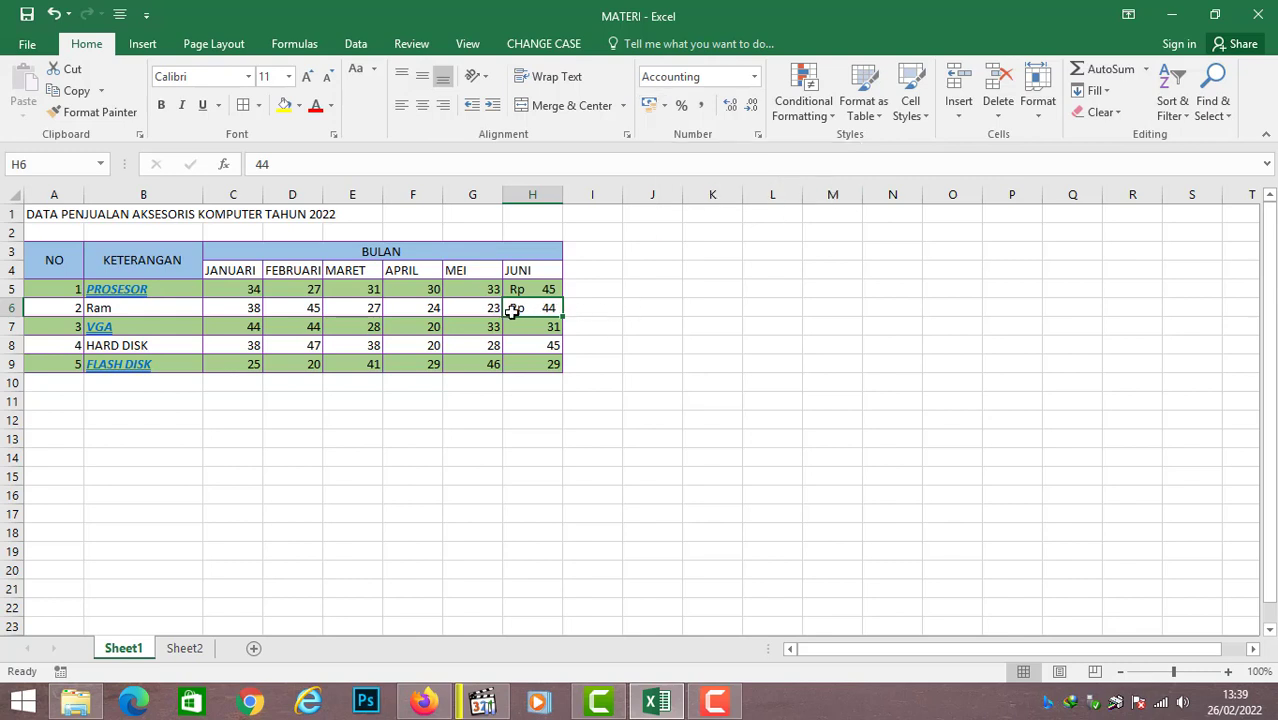
pyautogui.click(664, 105)
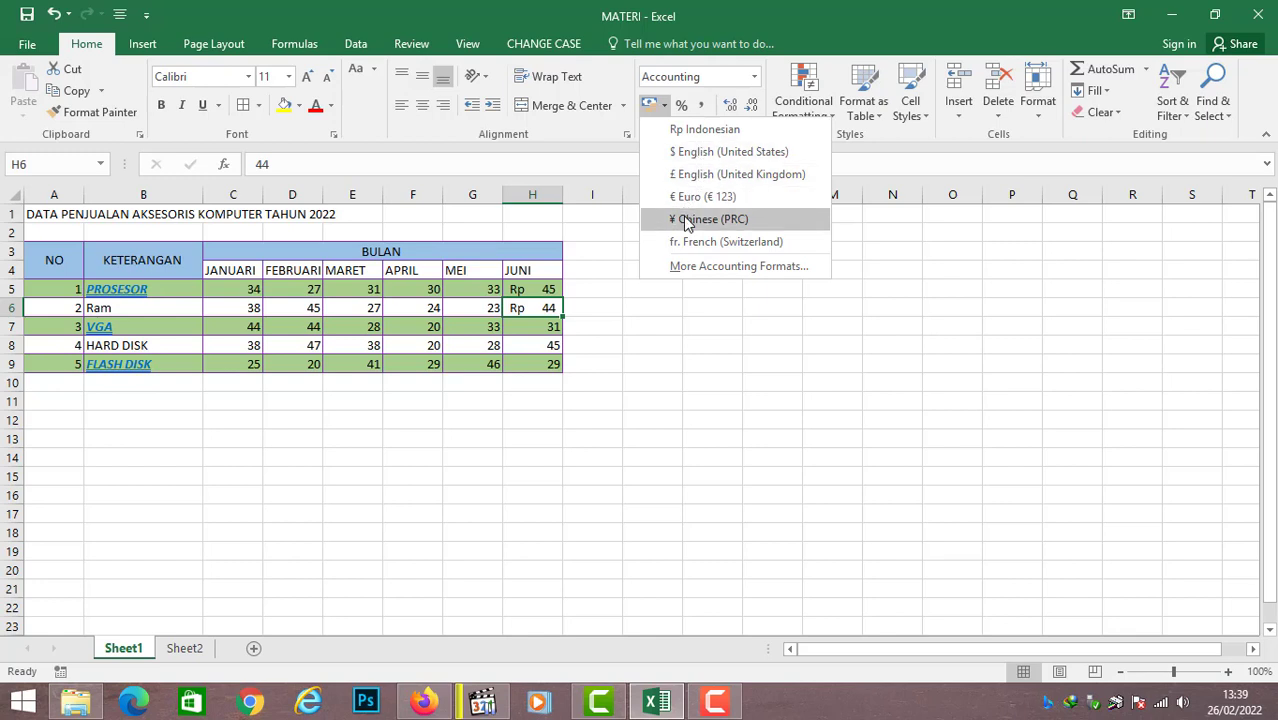
pyautogui.click(887, 29)
# - Try the Percent Style on the May value for PROSESOR in G5, and undo it
pyautogui.click(480, 290)
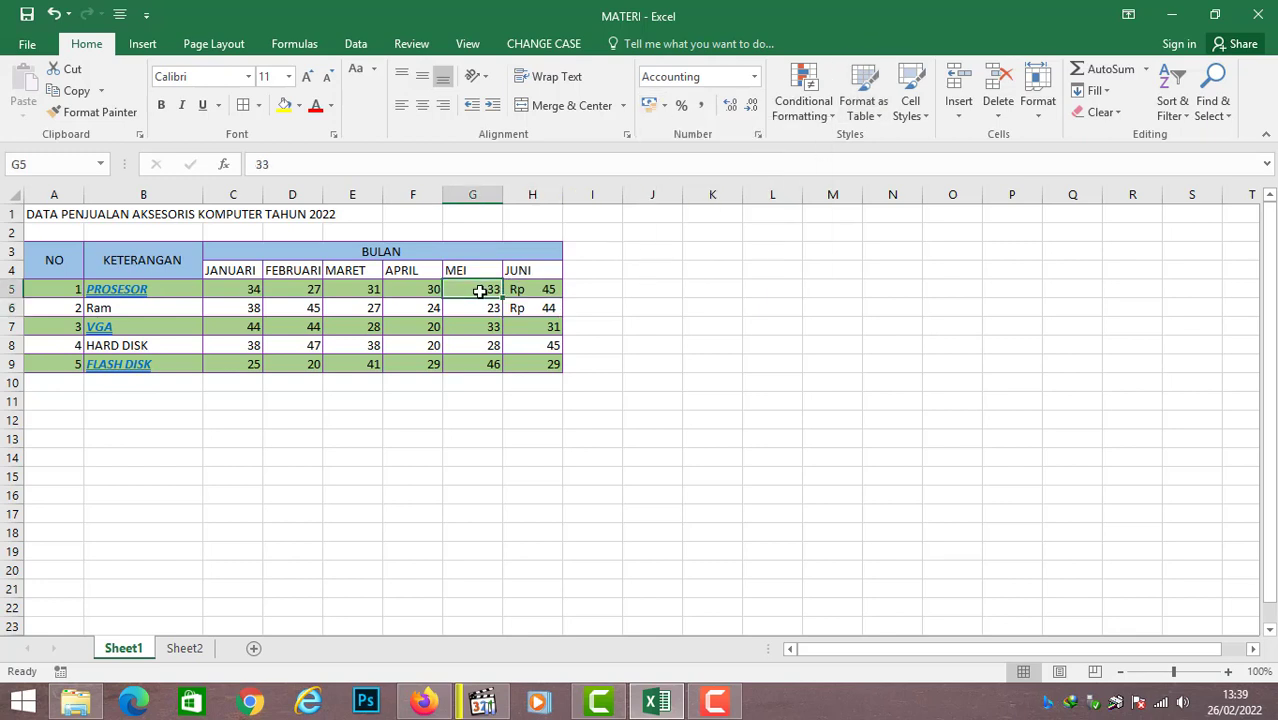
pyautogui.click(682, 107)
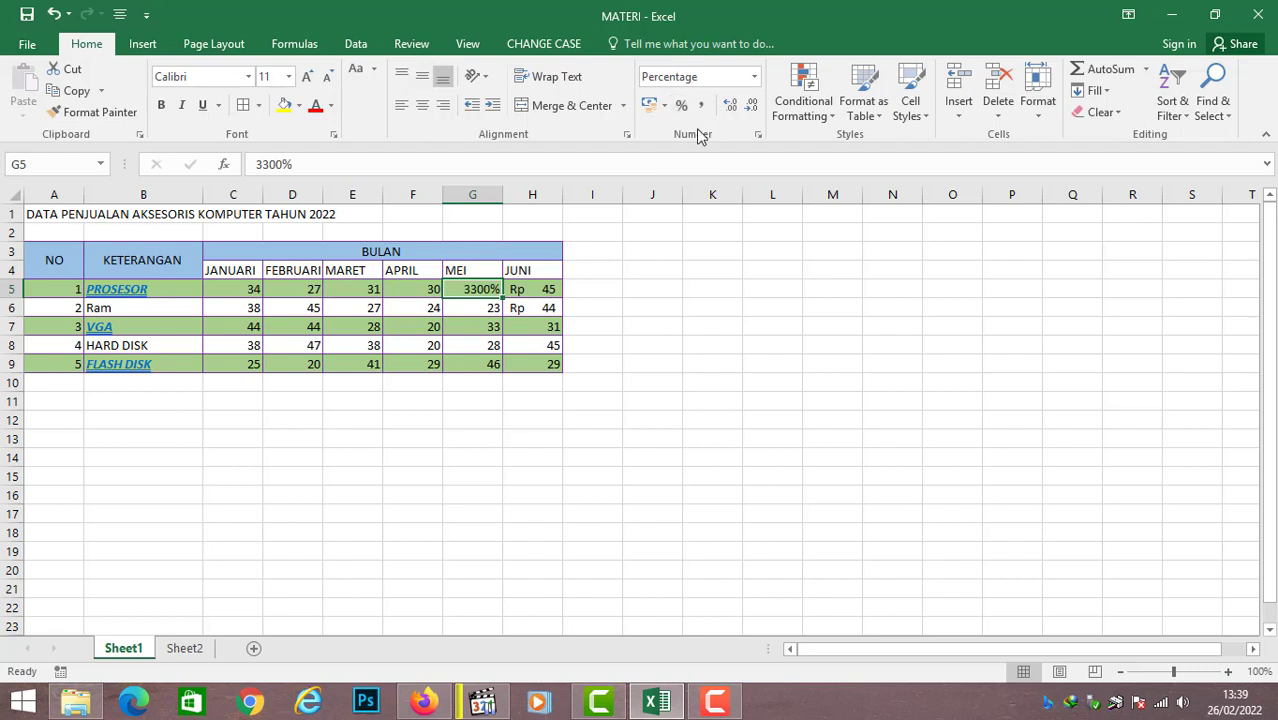
pyautogui.hotkey('ctrl', 'z')
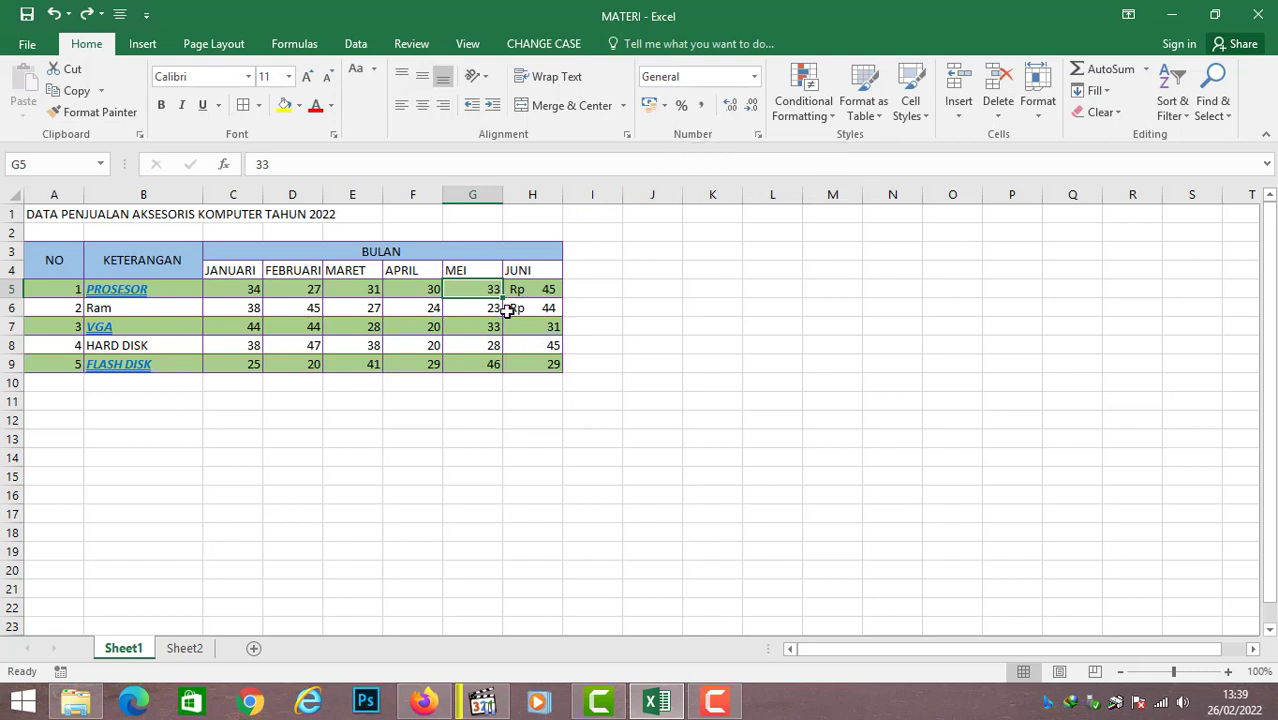
# - Replace the May value for PROSESOR in G5 with 33000 and apply the Comma Style to it
pyautogui.write('33000')
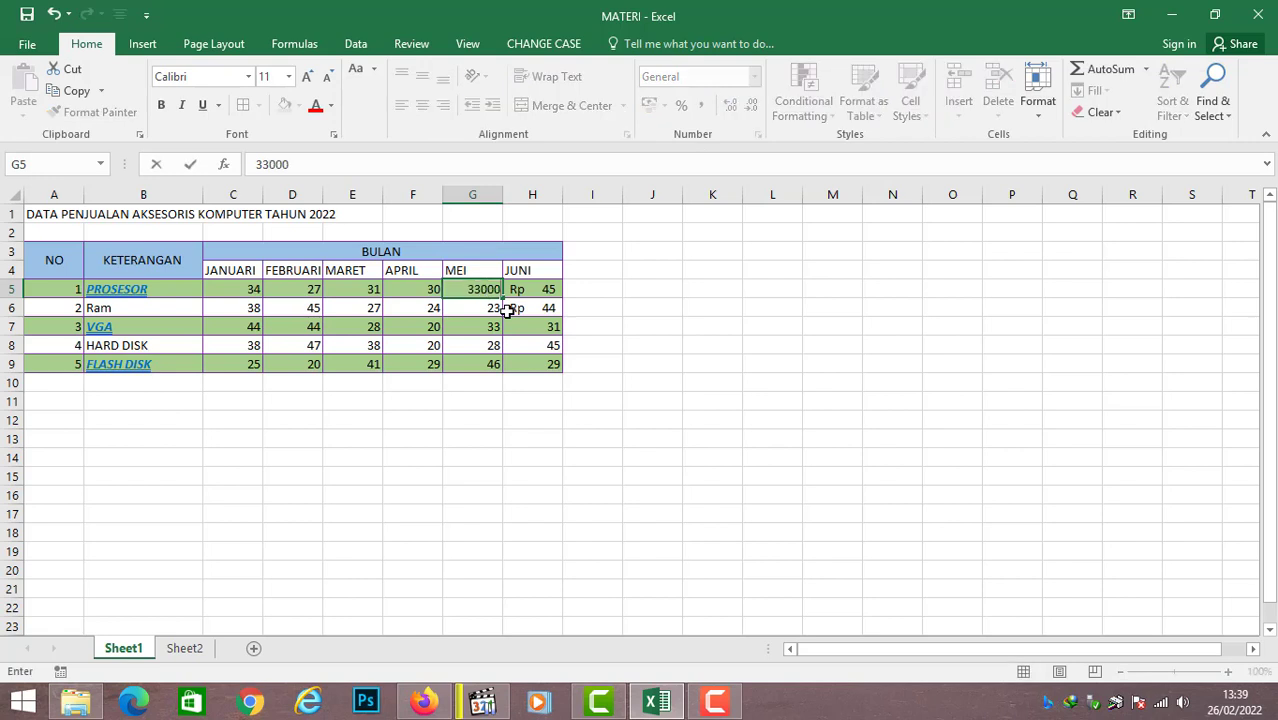
pyautogui.press('Return')
pyautogui.press('Up')
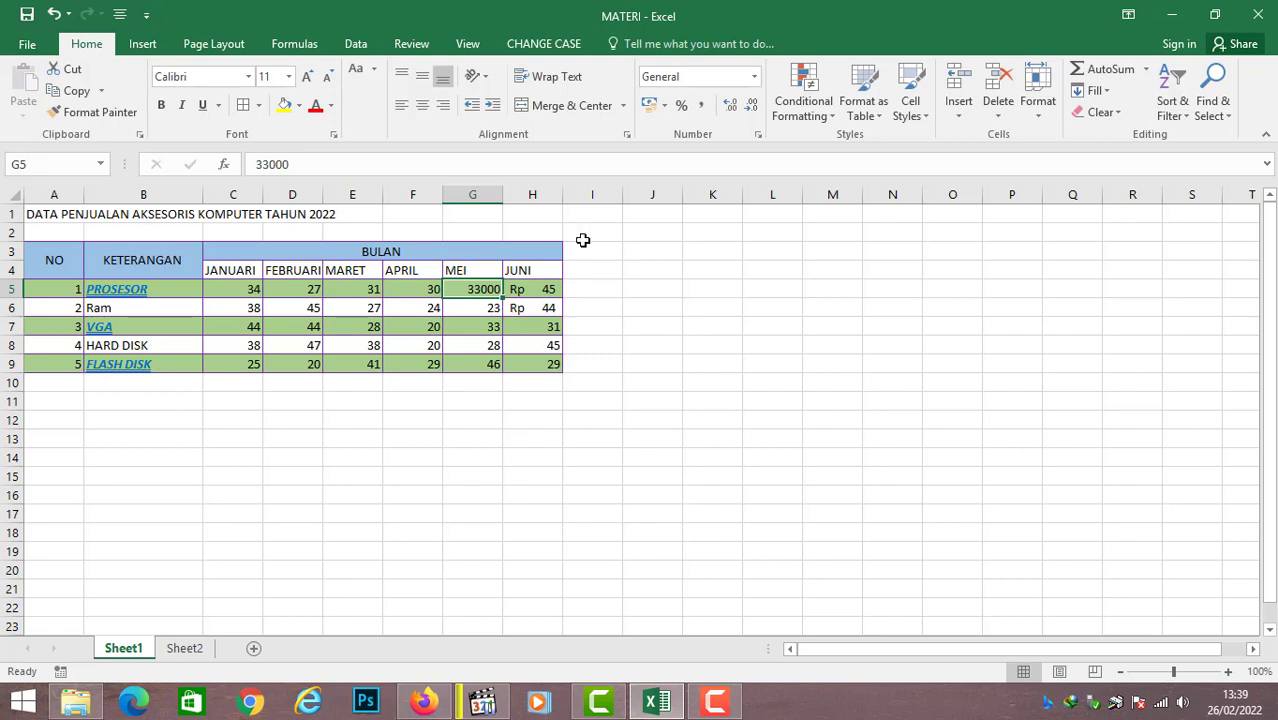
pyautogui.click(701, 106)
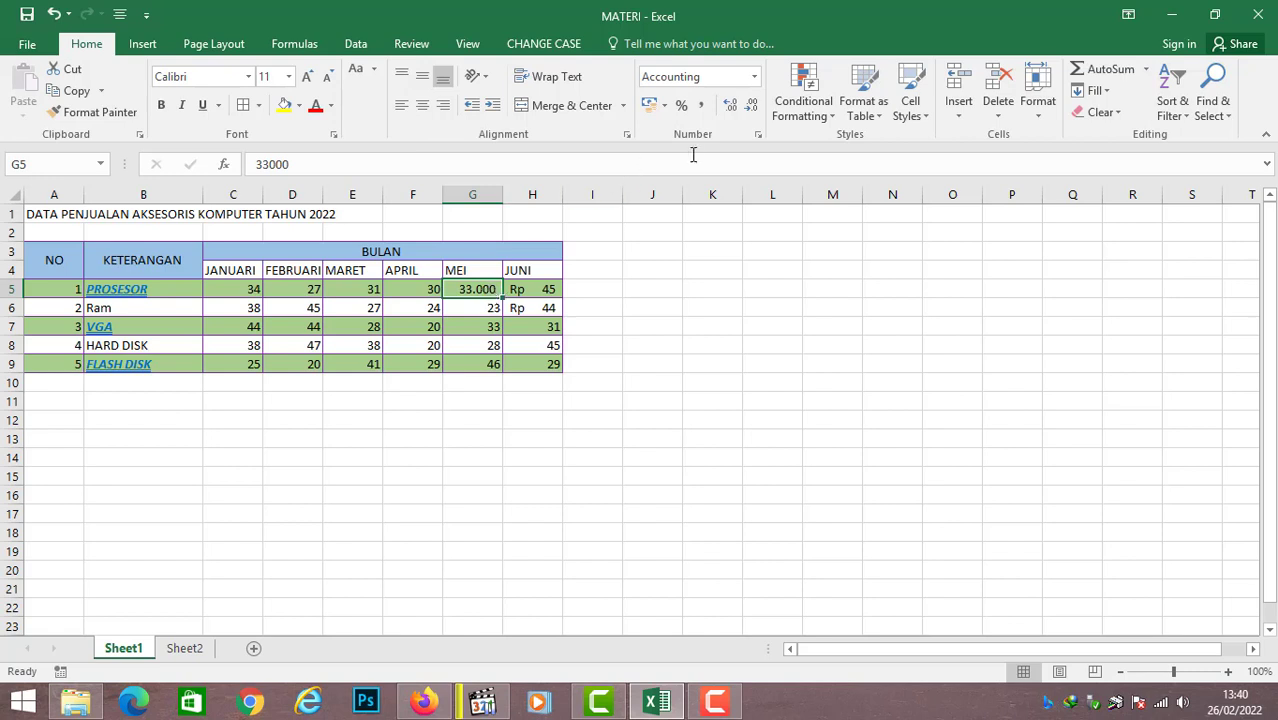
# - Increase the decimal places of the May value in G5 to four, and reduce them to two
pyautogui.click(735, 111)
pyautogui.click(735, 111)
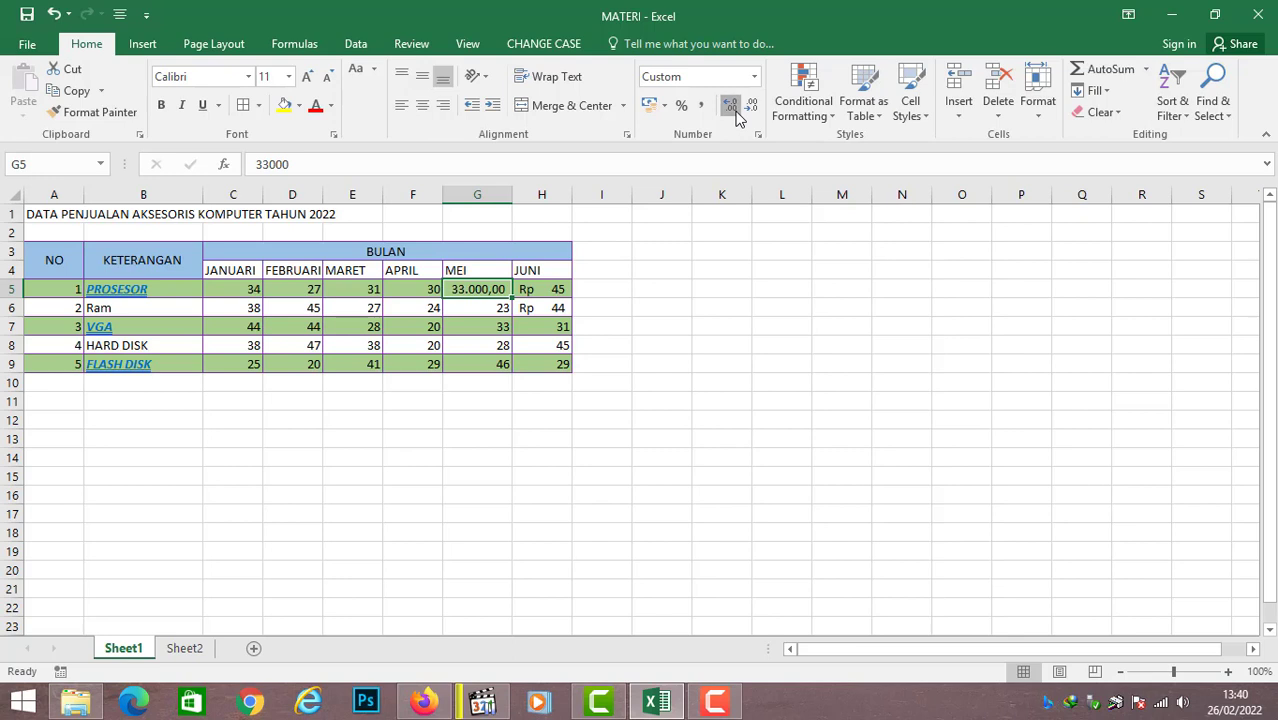
pyautogui.click(735, 111)
pyautogui.click(736, 113)
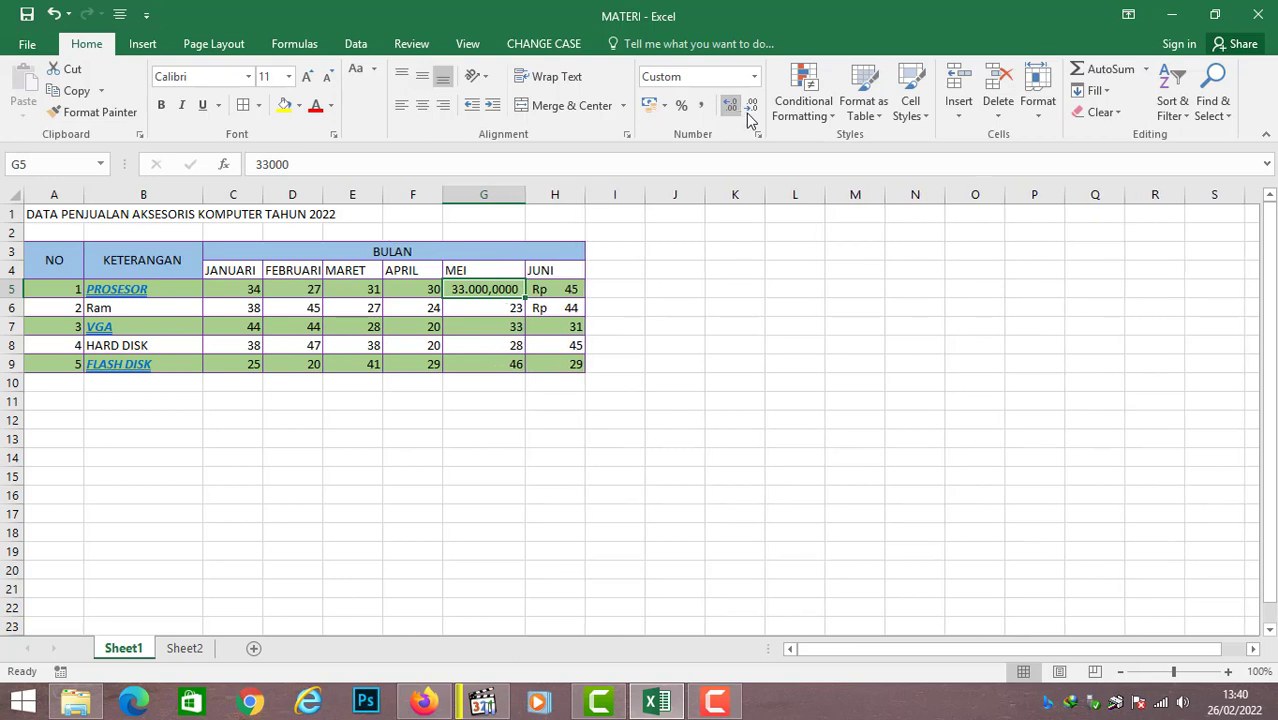
pyautogui.click(752, 111)
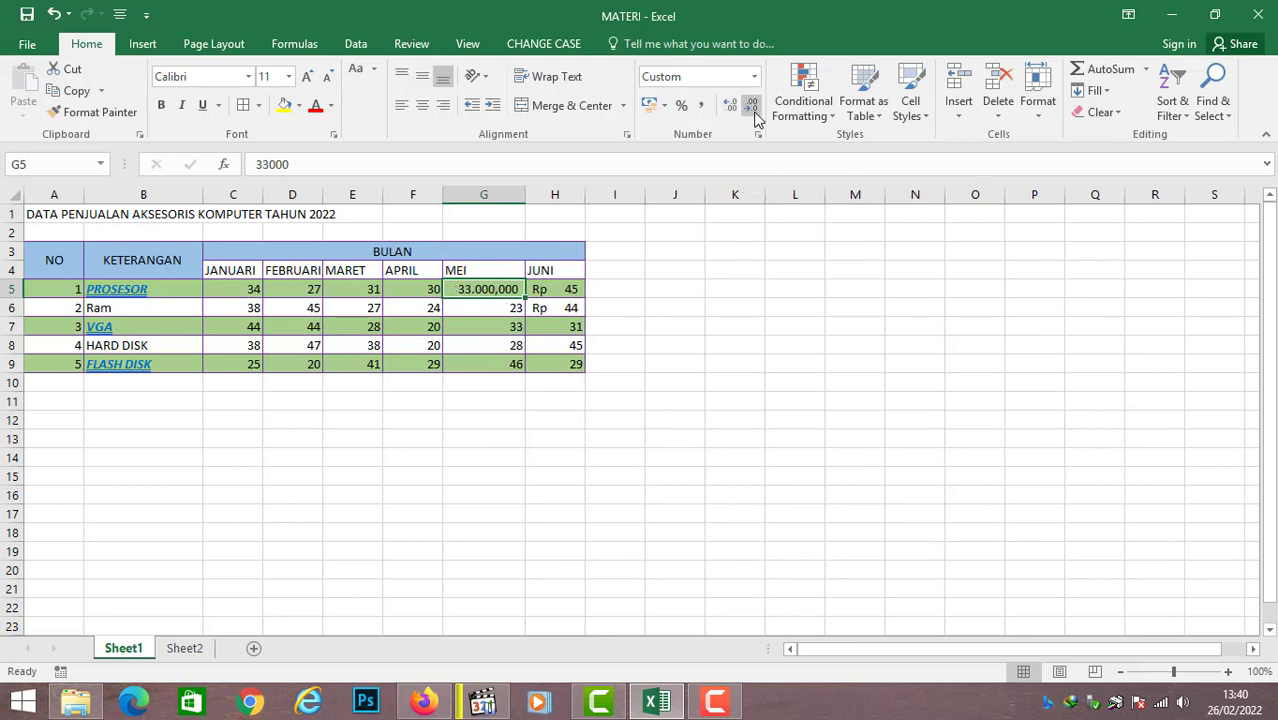
pyautogui.click(756, 115)
pyautogui.click(756, 115)
# - Extend the May value for PROSESOR in G5 with decimals so that it reads 33000,335464
pyautogui.doubleClick(499, 287)
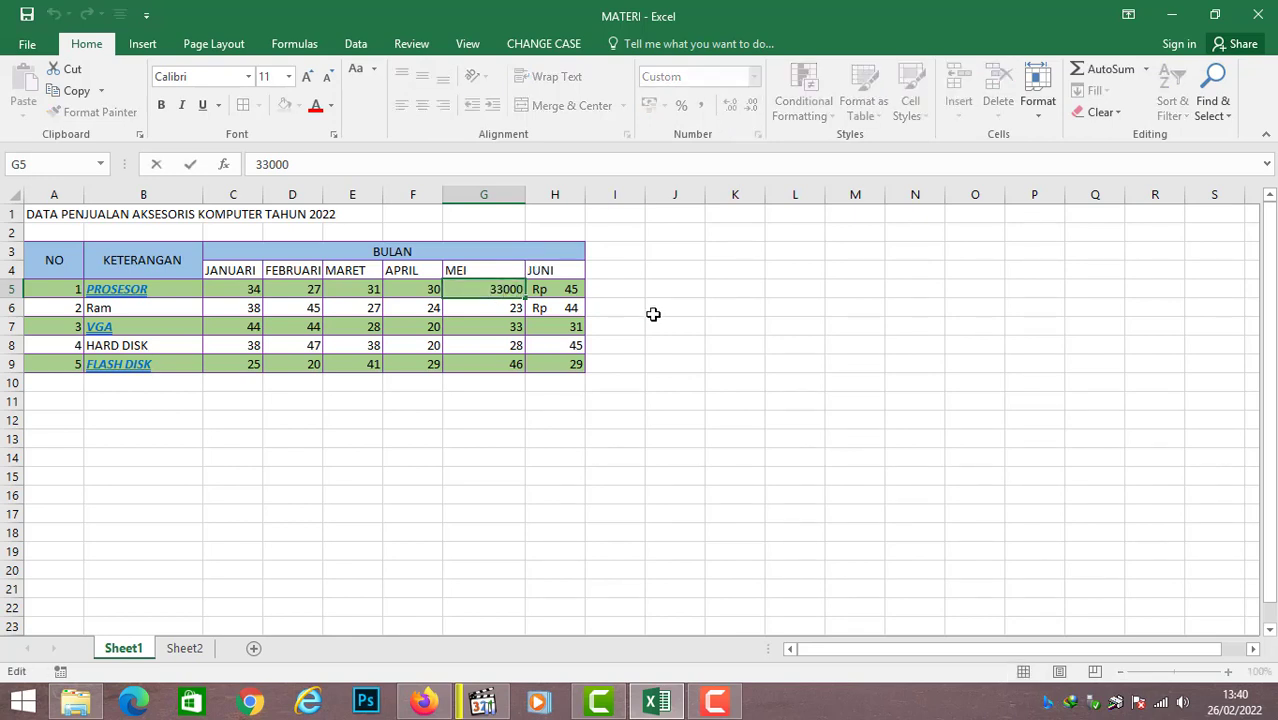
pyautogui.write(',335464')
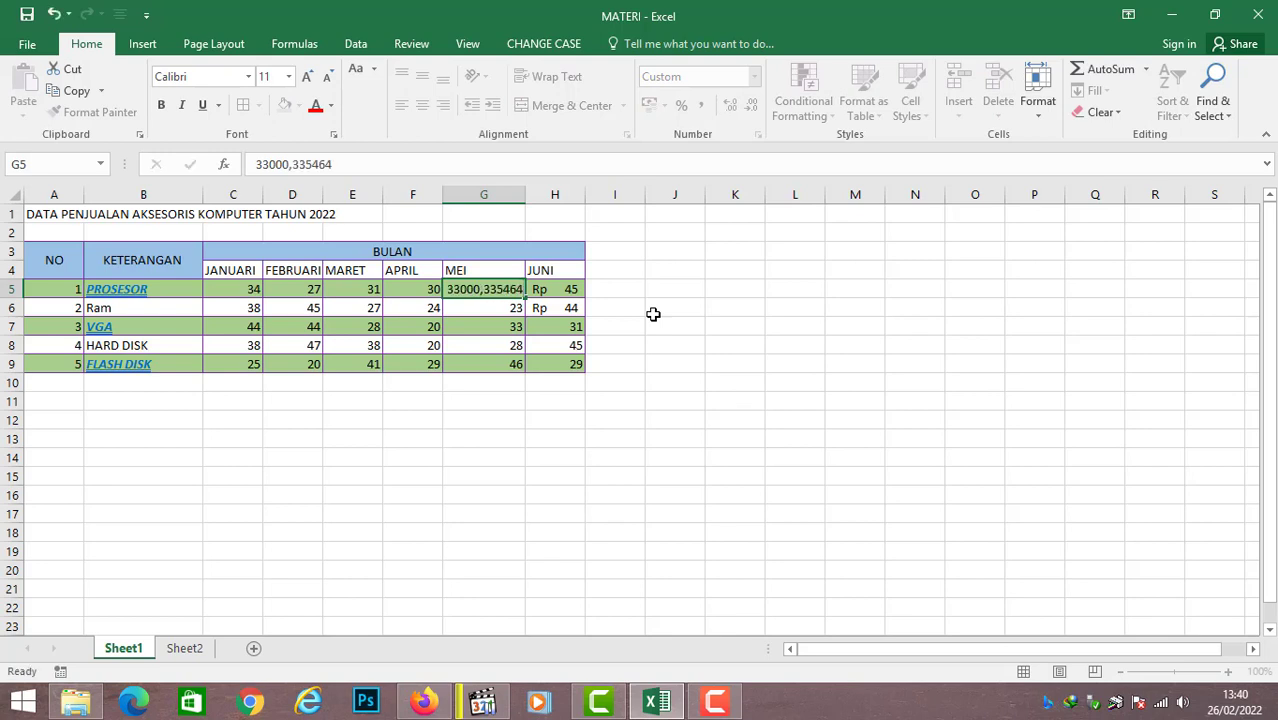
pyautogui.press('Return')
# - Increase and decrease the displayed decimal places of the May value in G5, ending with three decimals
pyautogui.click(506, 288)
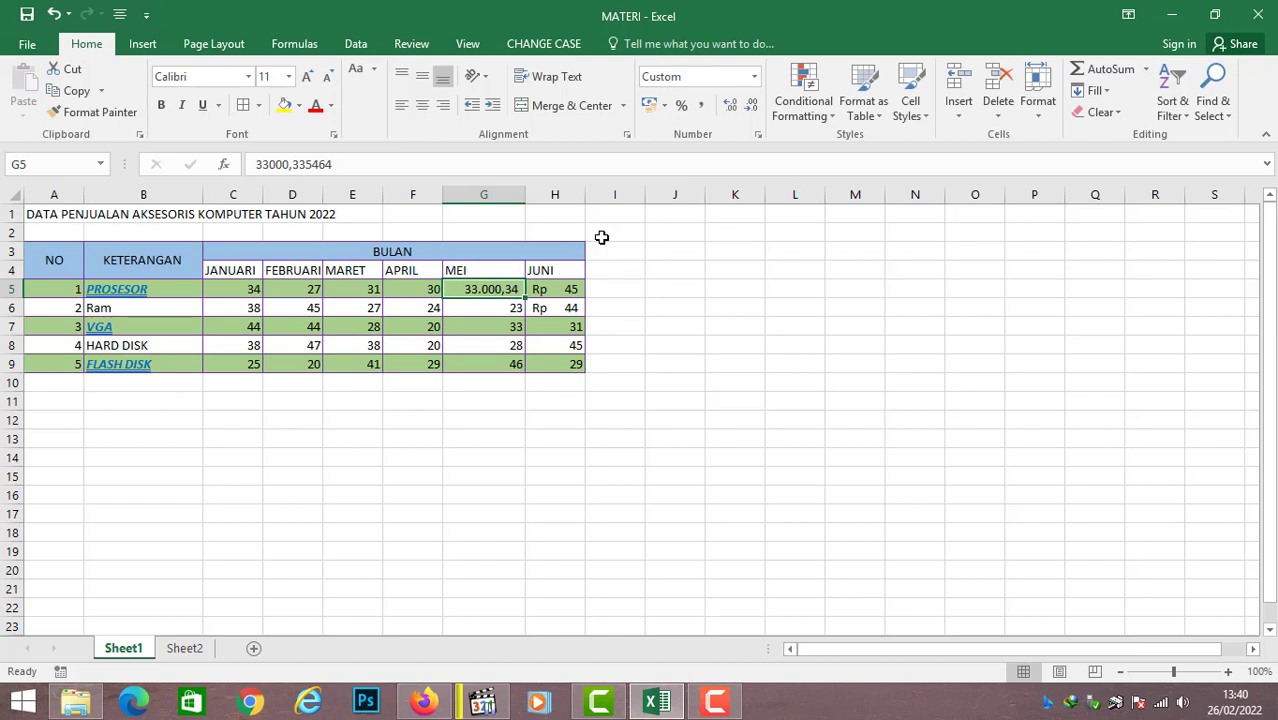
pyautogui.click(732, 110)
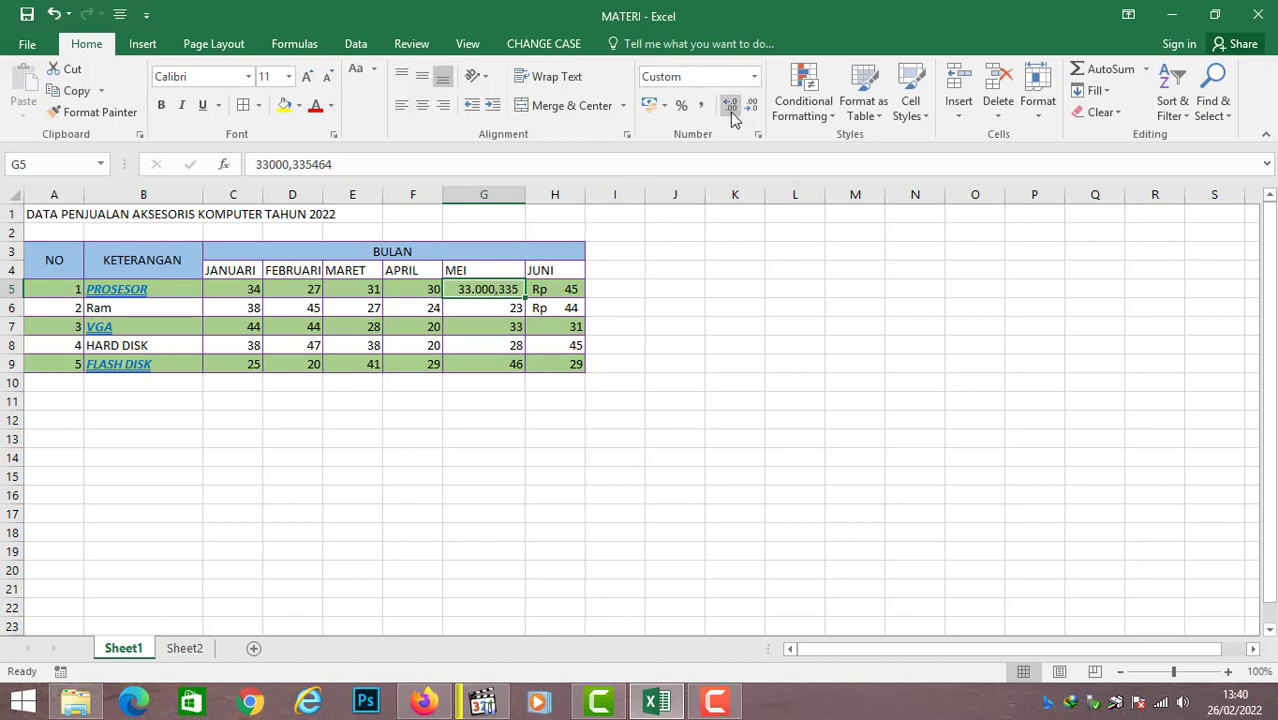
pyautogui.click(732, 110)
pyautogui.doubleClick(751, 110)
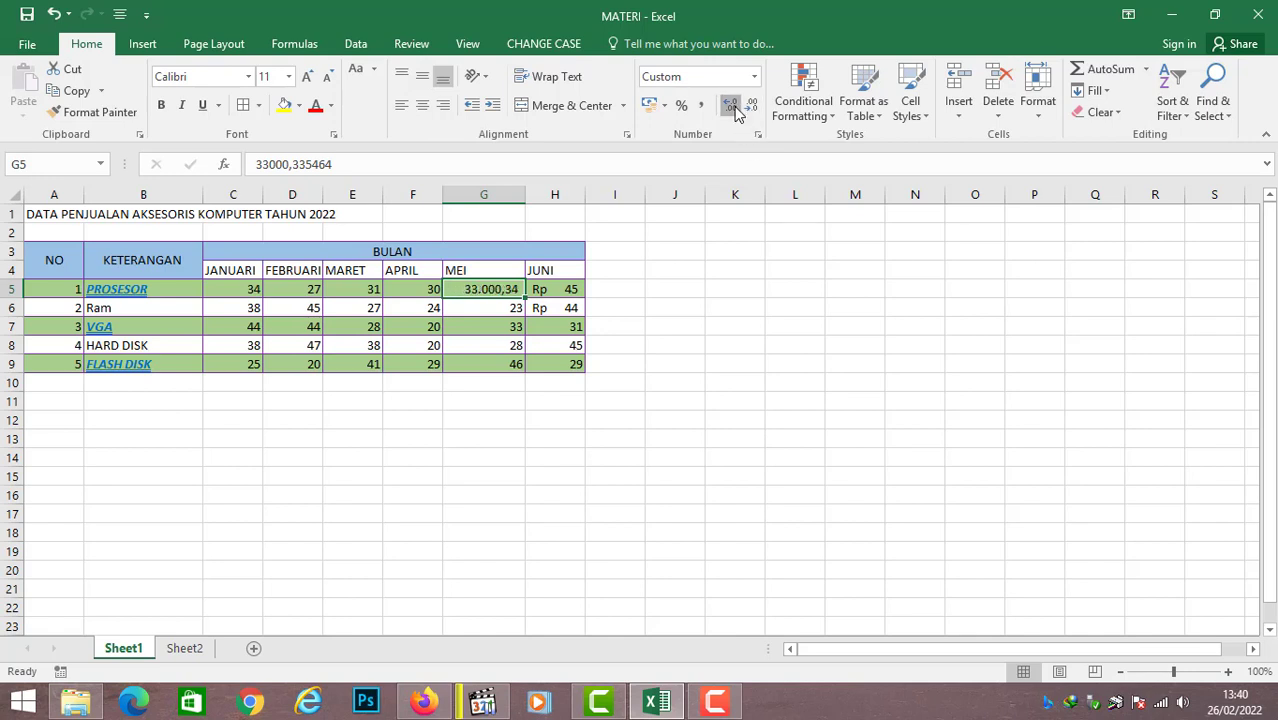
pyautogui.click(733, 109)
pyautogui.click(649, 290)
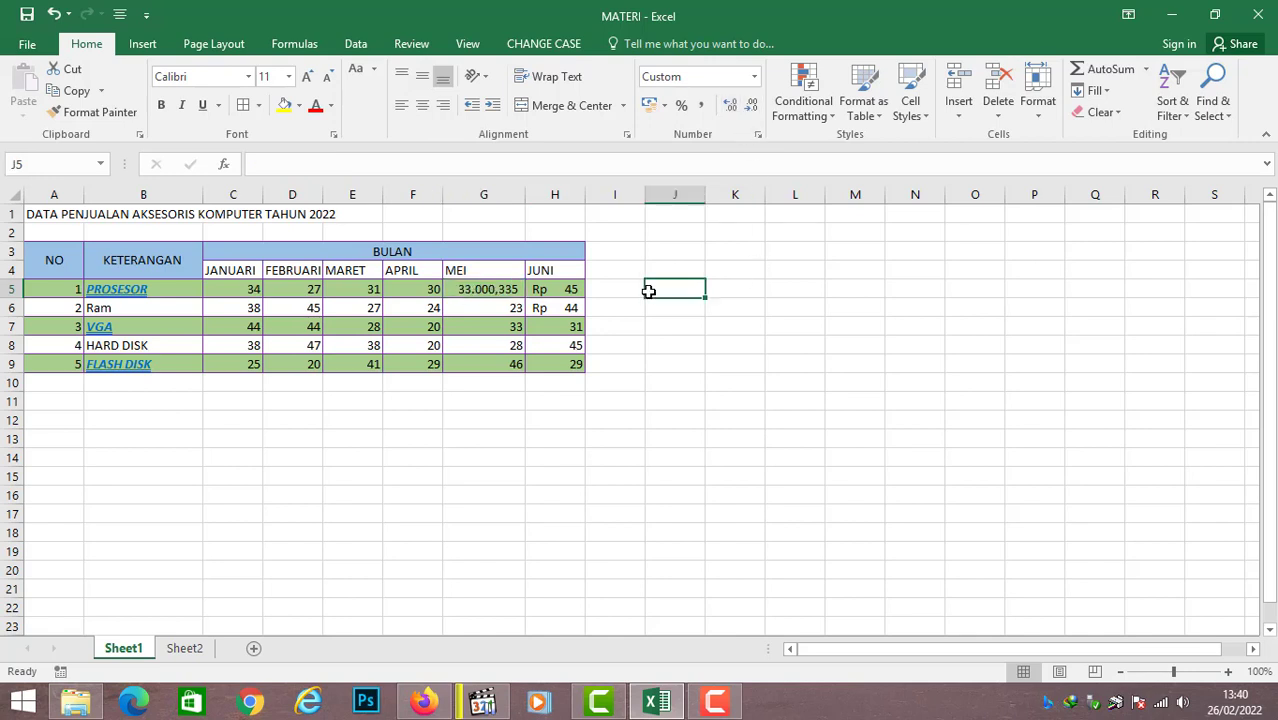
pyautogui.click(501, 296)
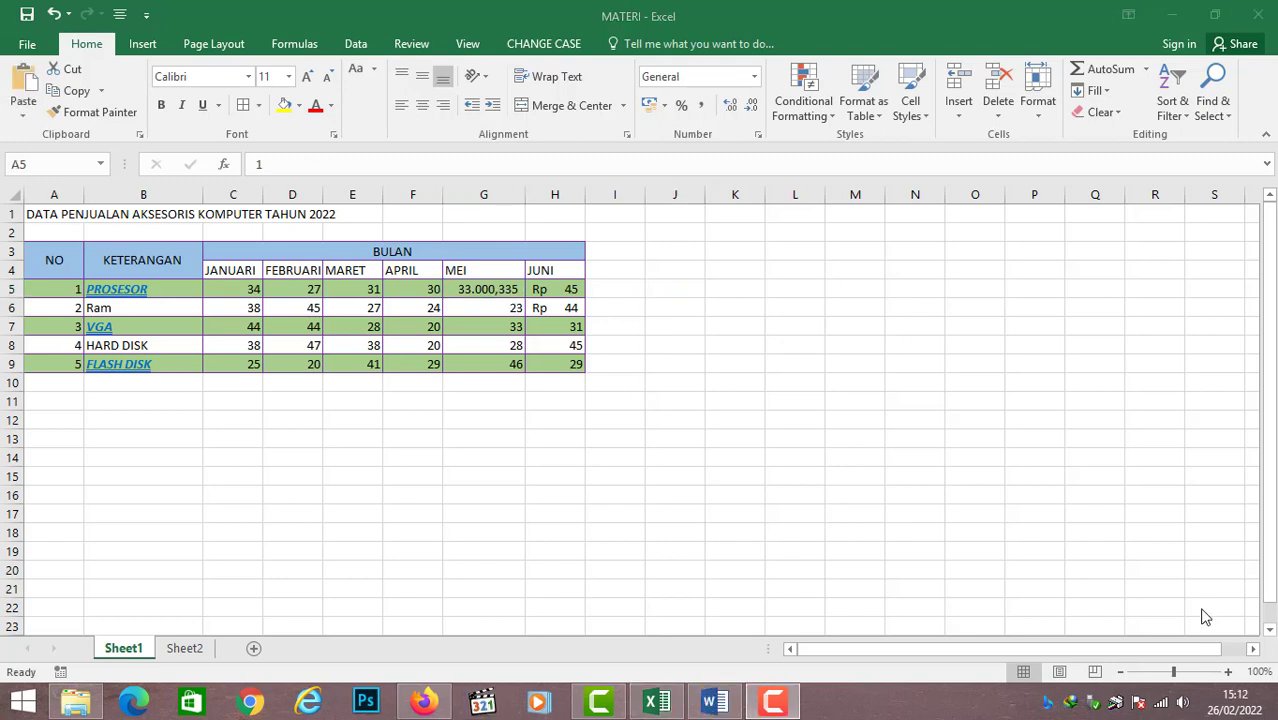